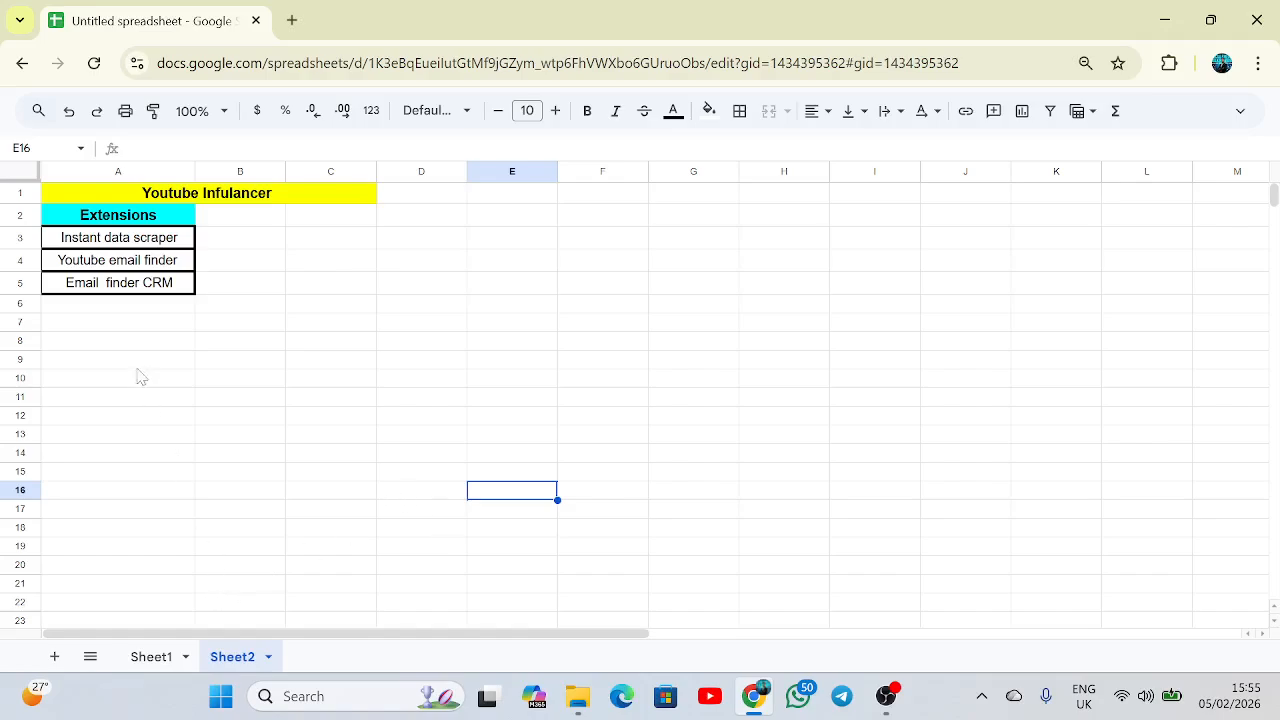
Review the extension names listed on Sheet2 and the empty Niche column on Sheet1
{"action": "left_click_drag", "start_coordinate": [157, 248], "coordinate": [155, 290]}
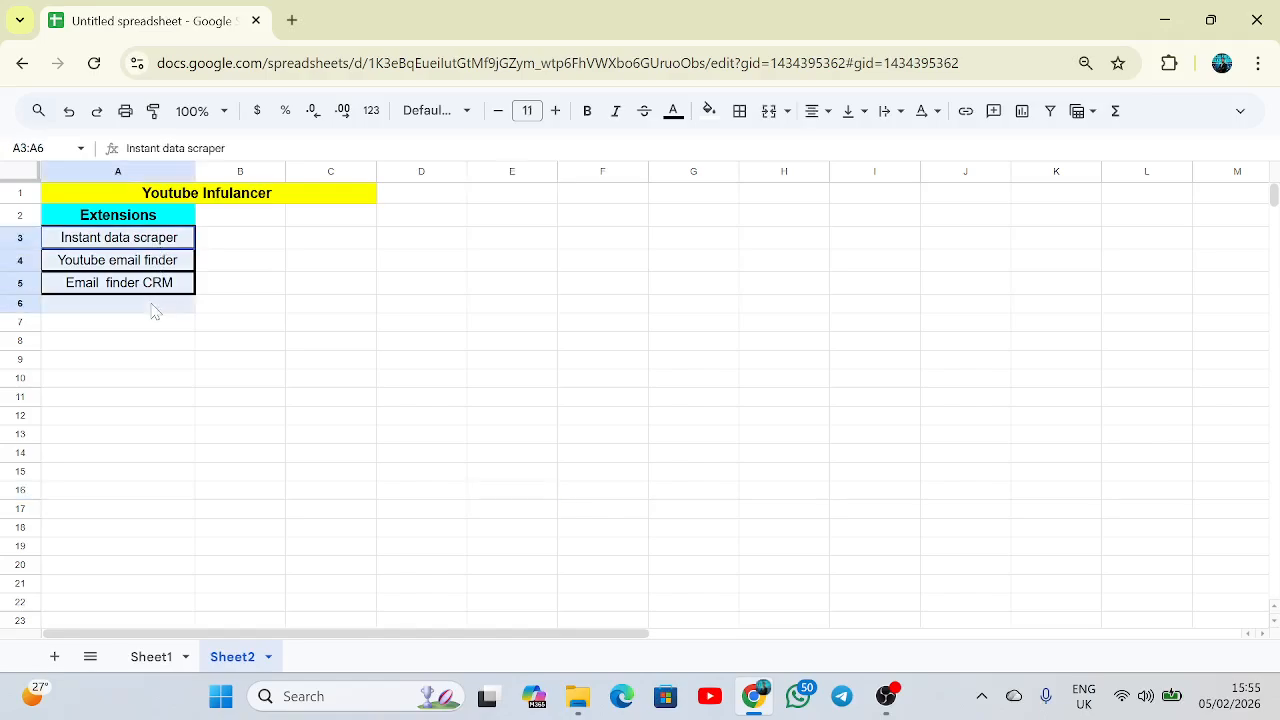
{"action": "left_click", "coordinate": [162, 385]}
{"action": "left_click", "coordinate": [172, 657]}
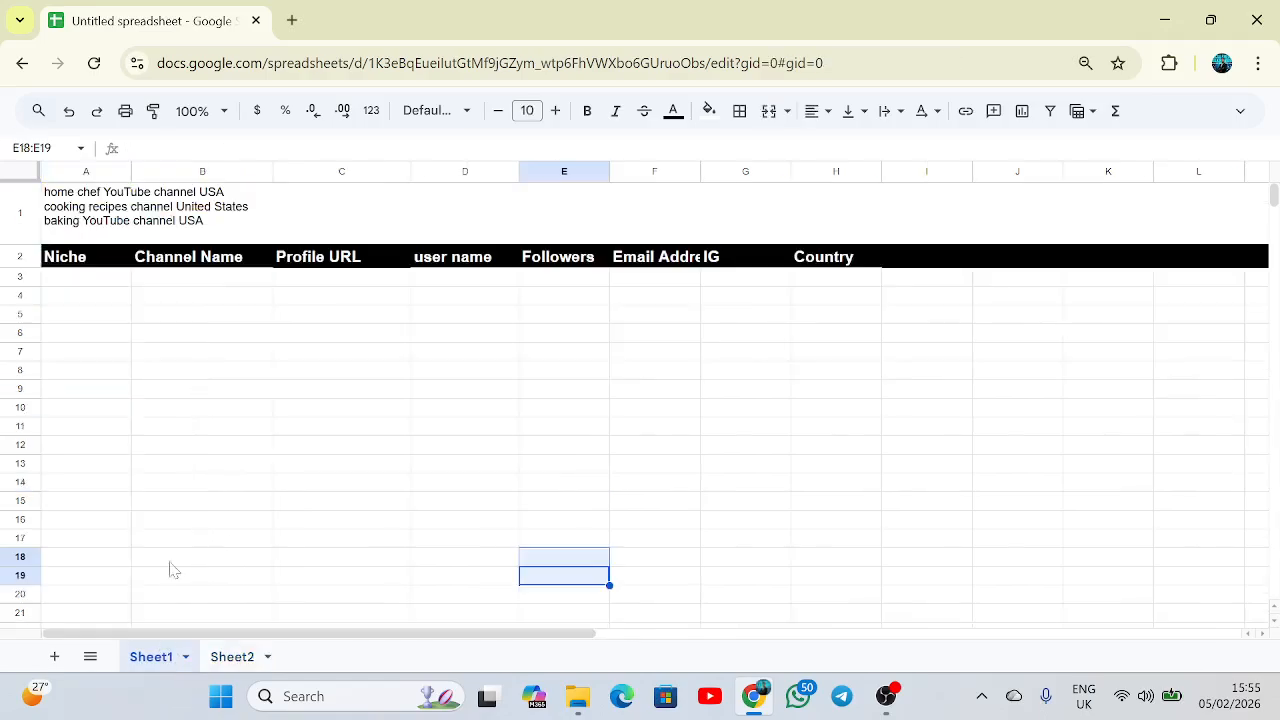
{"action": "left_click", "coordinate": [95, 257]}
{"action": "left_click_drag", "start_coordinate": [89, 283], "coordinate": [82, 410]}
{"action": "left_click", "coordinate": [138, 334]}
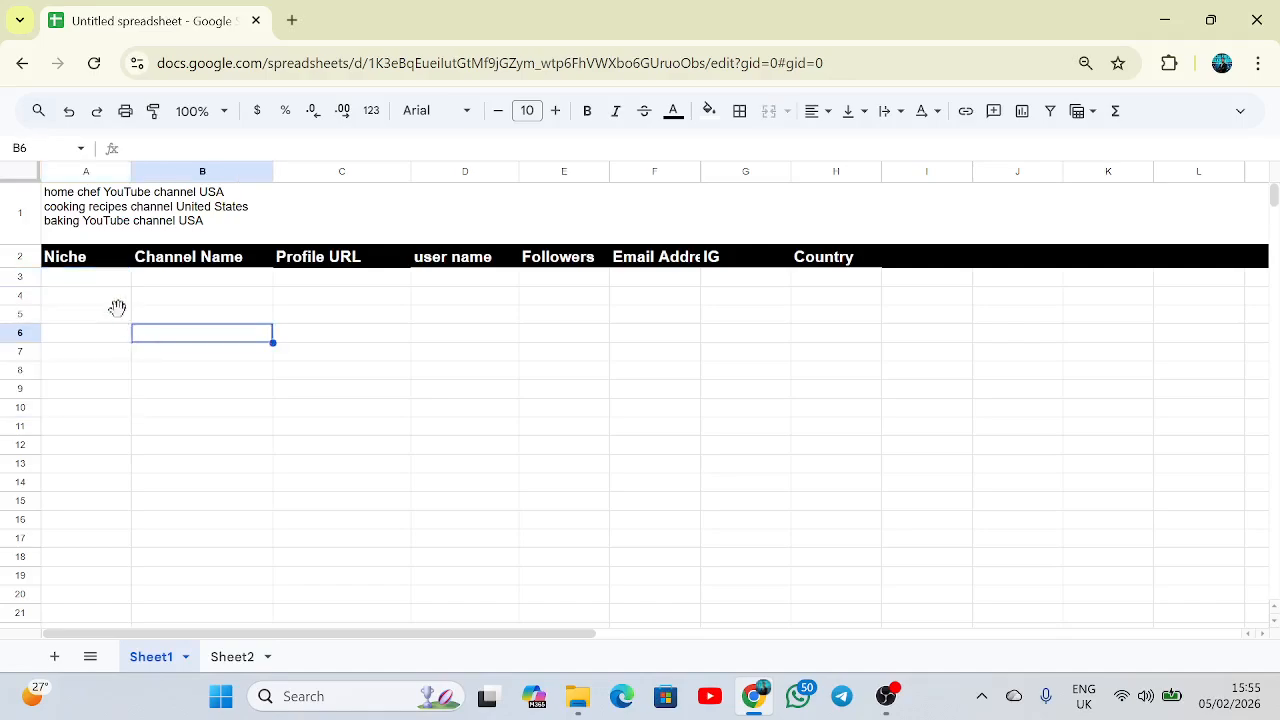
{"action": "left_click_drag", "start_coordinate": [95, 295], "coordinate": [90, 397]}
{"action": "left_click", "coordinate": [80, 445]}
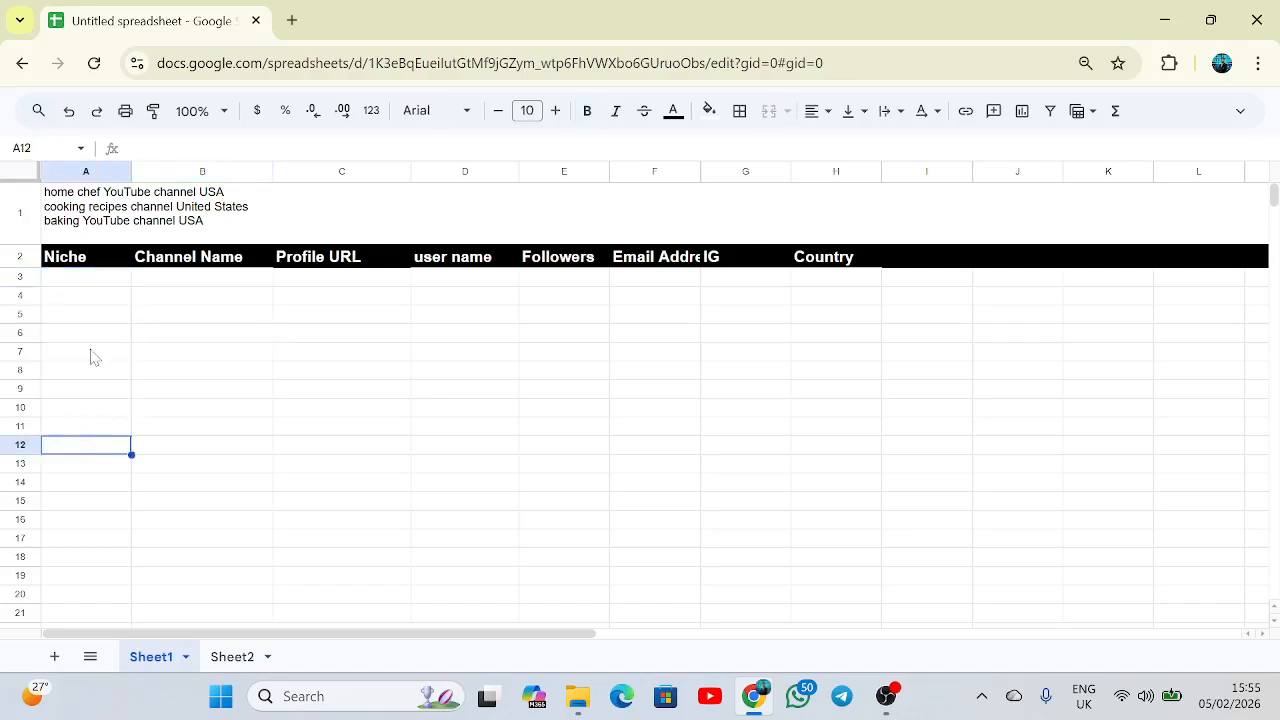
{"action": "left_click_drag", "start_coordinate": [94, 278], "coordinate": [89, 523]}
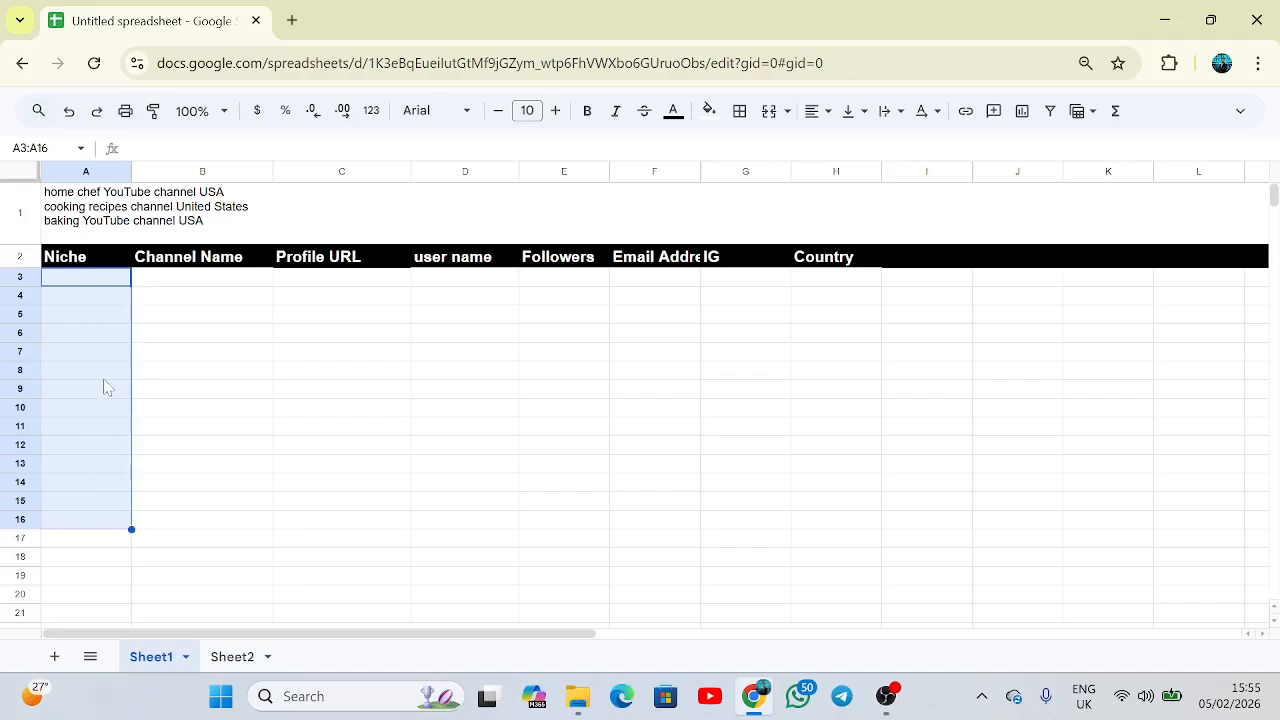
Go through the remaining Sheet1 column headers, from Channel Name and Profile URL to Email Address, IG and Country
{"action": "left_click", "coordinate": [175, 292]}
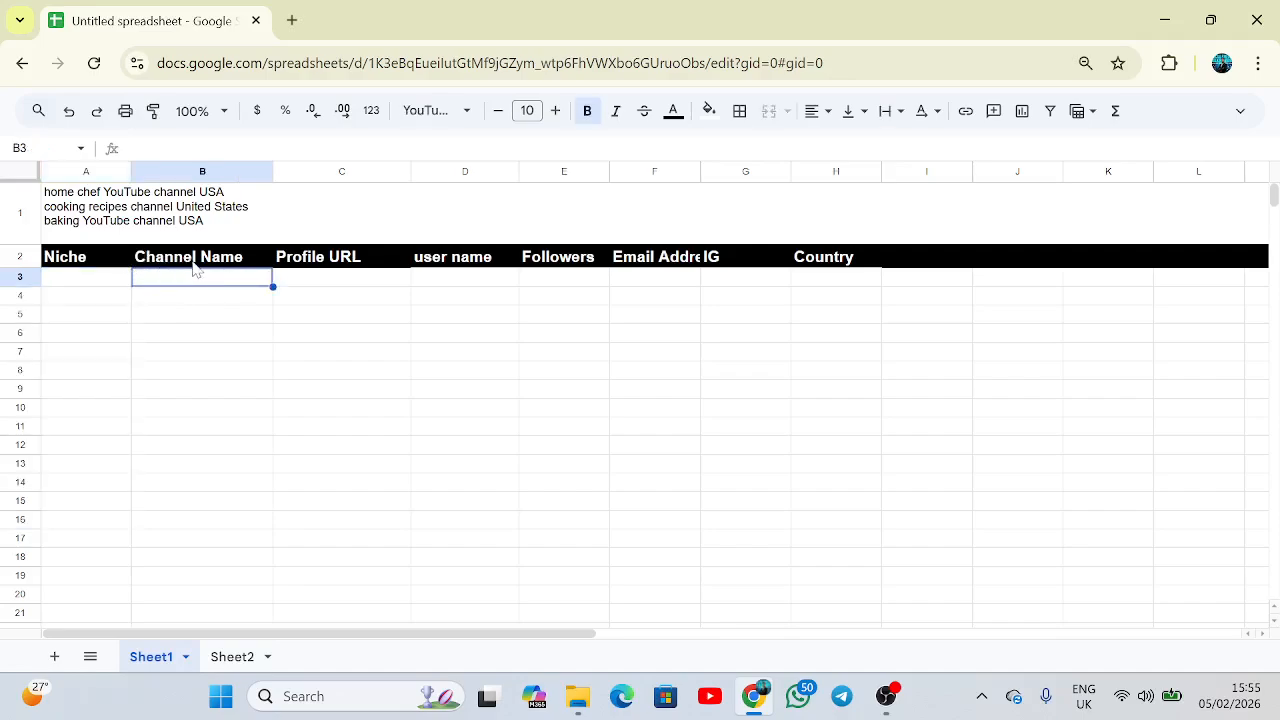
{"action": "left_click", "coordinate": [196, 258]}
{"action": "left_click", "coordinate": [350, 258]}
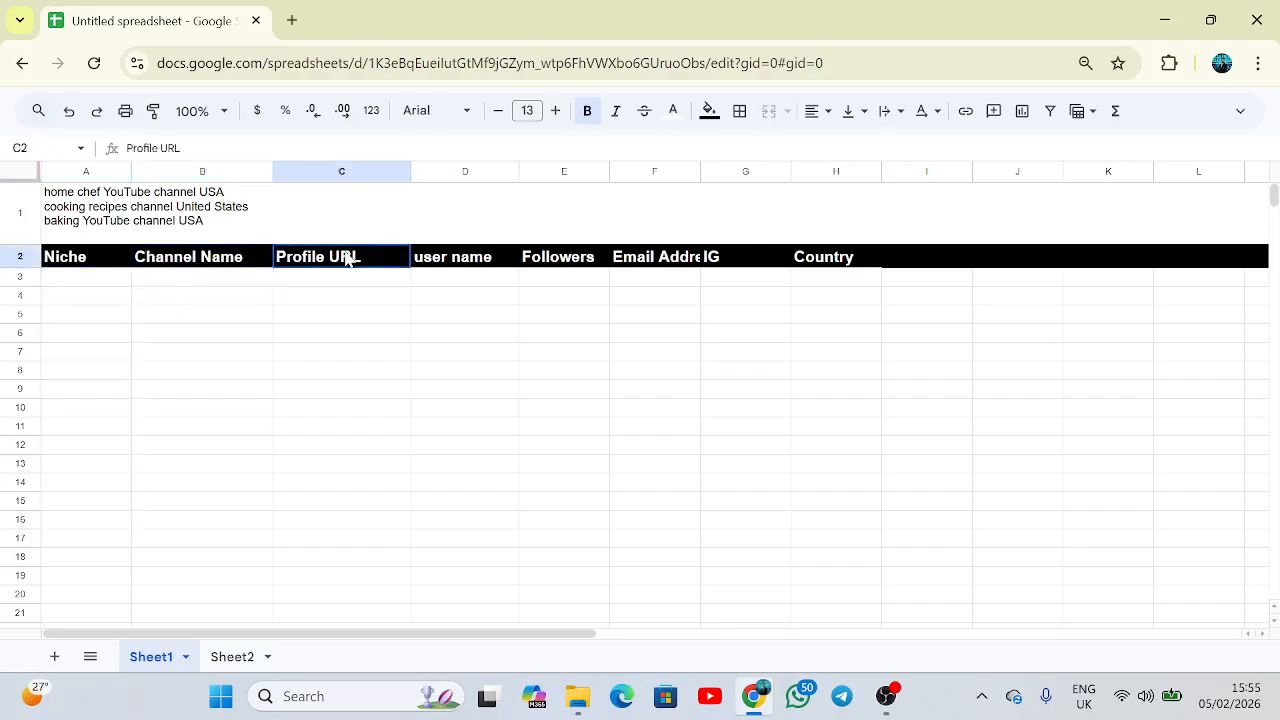
{"action": "left_click", "coordinate": [470, 268]}
{"action": "left_click", "coordinate": [592, 268]}
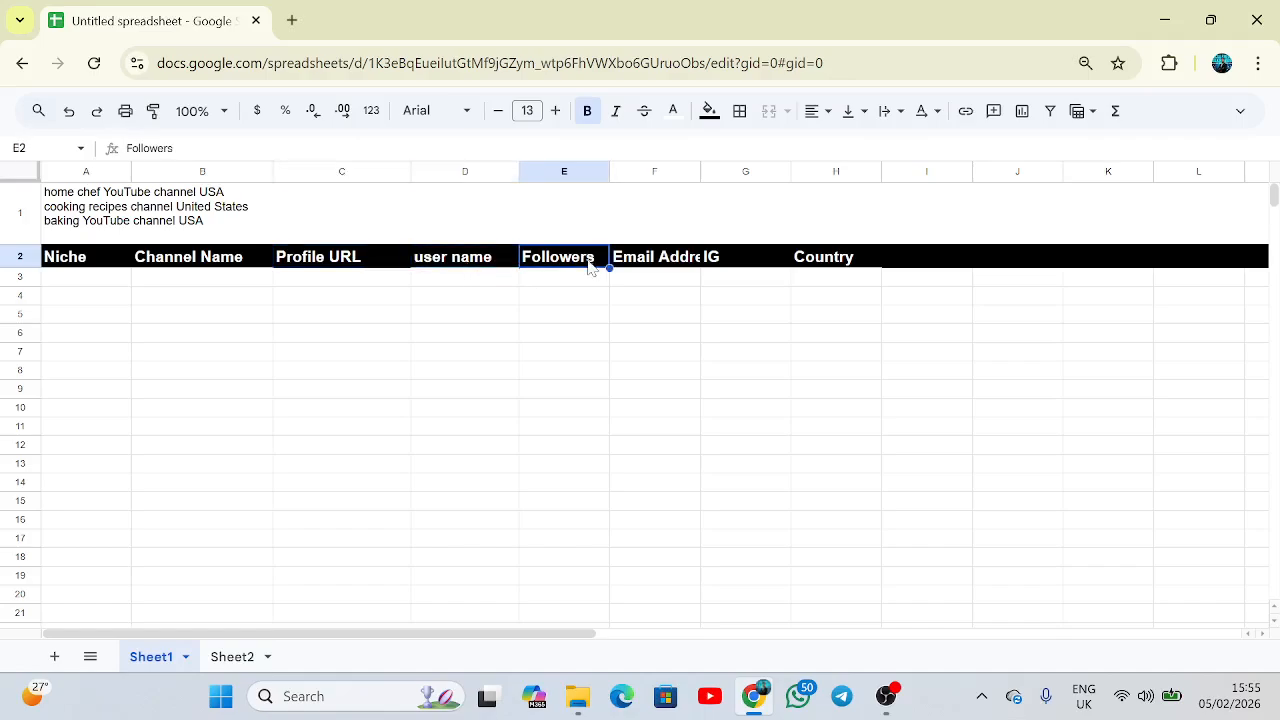
{"action": "left_click", "coordinate": [655, 272]}
{"action": "left_click", "coordinate": [733, 265]}
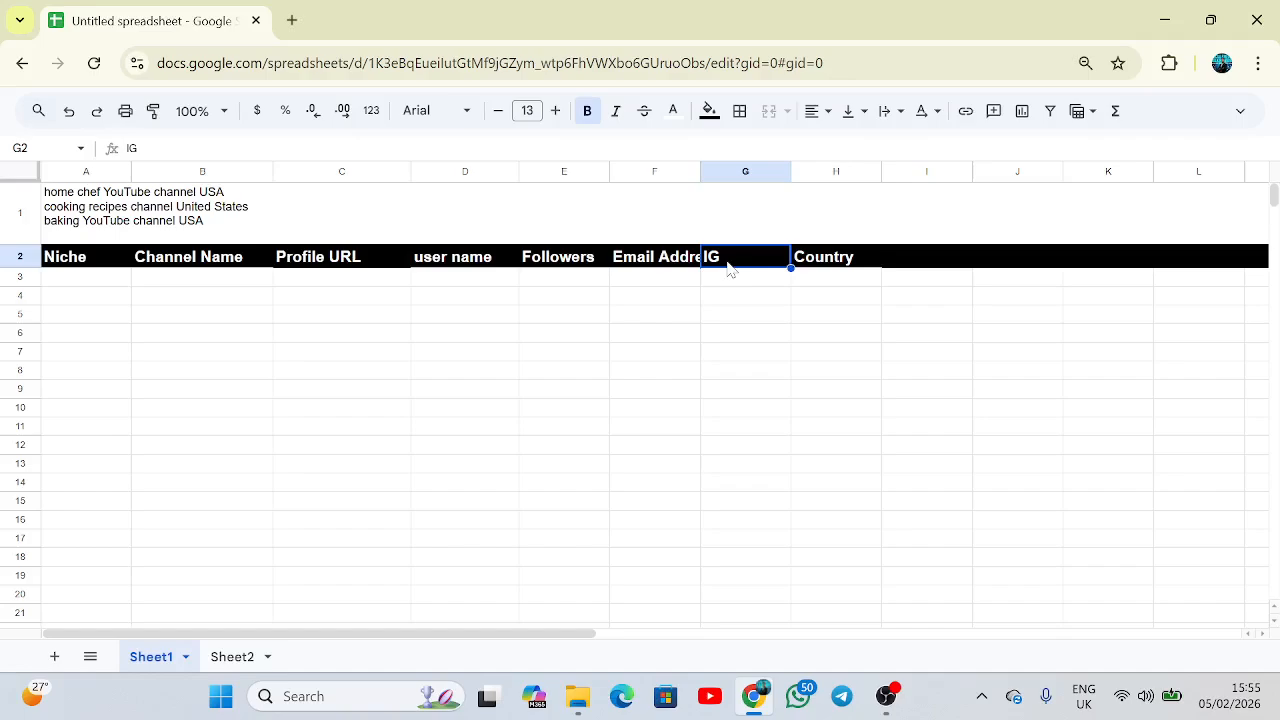
{"action": "left_click", "coordinate": [829, 258]}
{"action": "left_click", "coordinate": [837, 298]}
{"action": "key", "text": "shift+Down"}
{"action": "key", "text": "shift+Down"}
{"action": "key", "text": "shift+Down"}
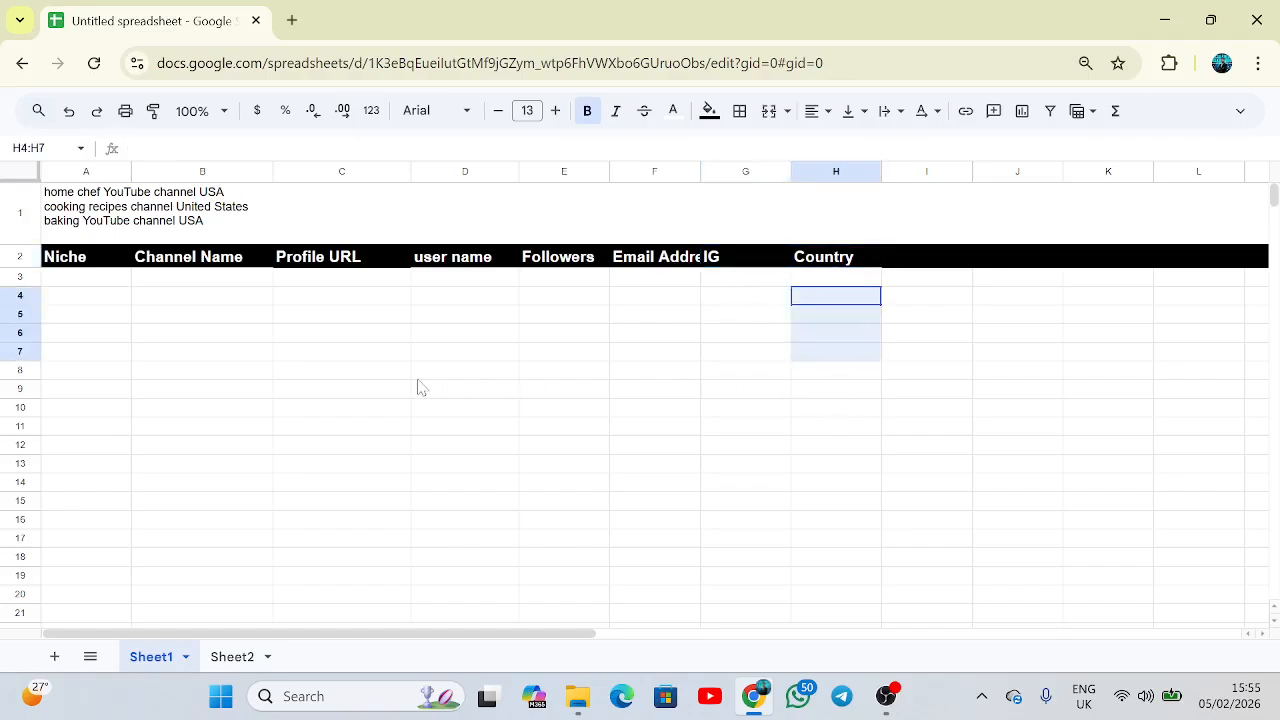
{"action": "left_click", "coordinate": [418, 378]}
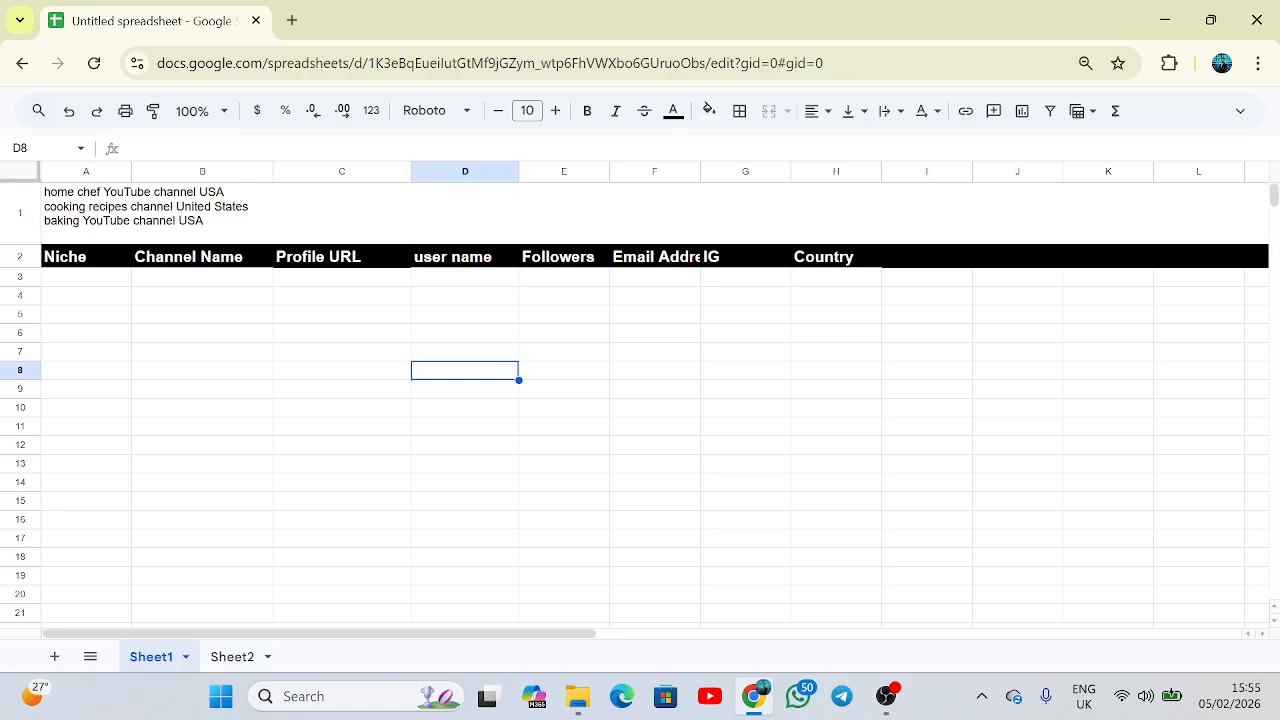
Examine the home chef, cooking recipes and baking channel search phrases in the merged first row of Sheet1
{"action": "double_click", "coordinate": [101, 223]}
{"action": "left_click_drag", "start_coordinate": [67, 190], "coordinate": [242, 204]}
{"action": "left_click", "coordinate": [200, 218]}
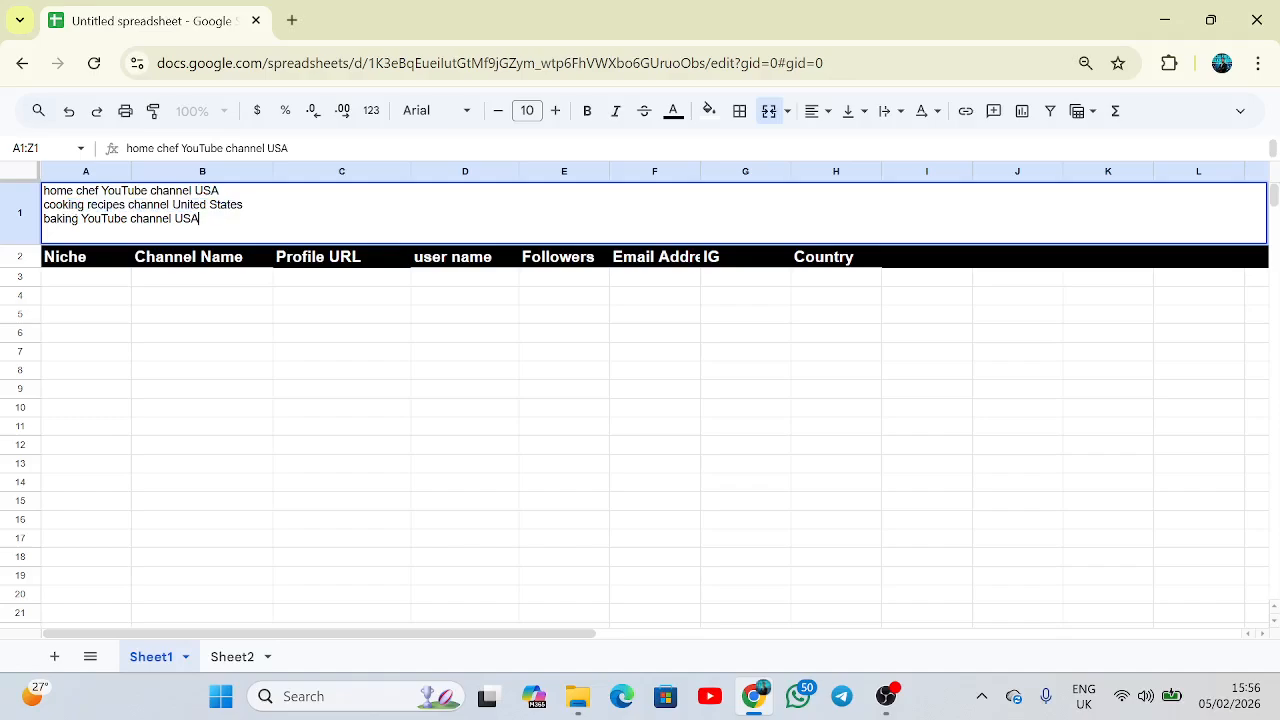
{"action": "left_click", "coordinate": [240, 290]}
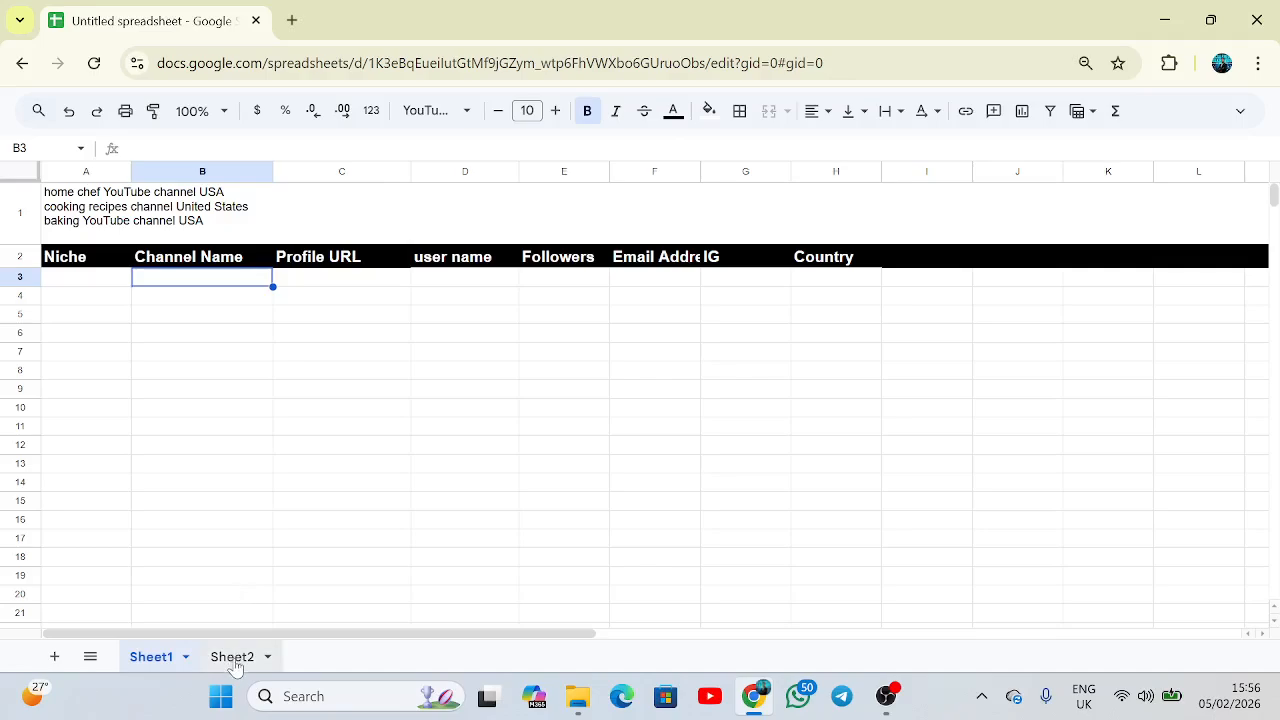
Select the Instant data scraper entry on Sheet2 and open the Chrome Web Store in a new browser tab
{"action": "left_click", "coordinate": [235, 657]}
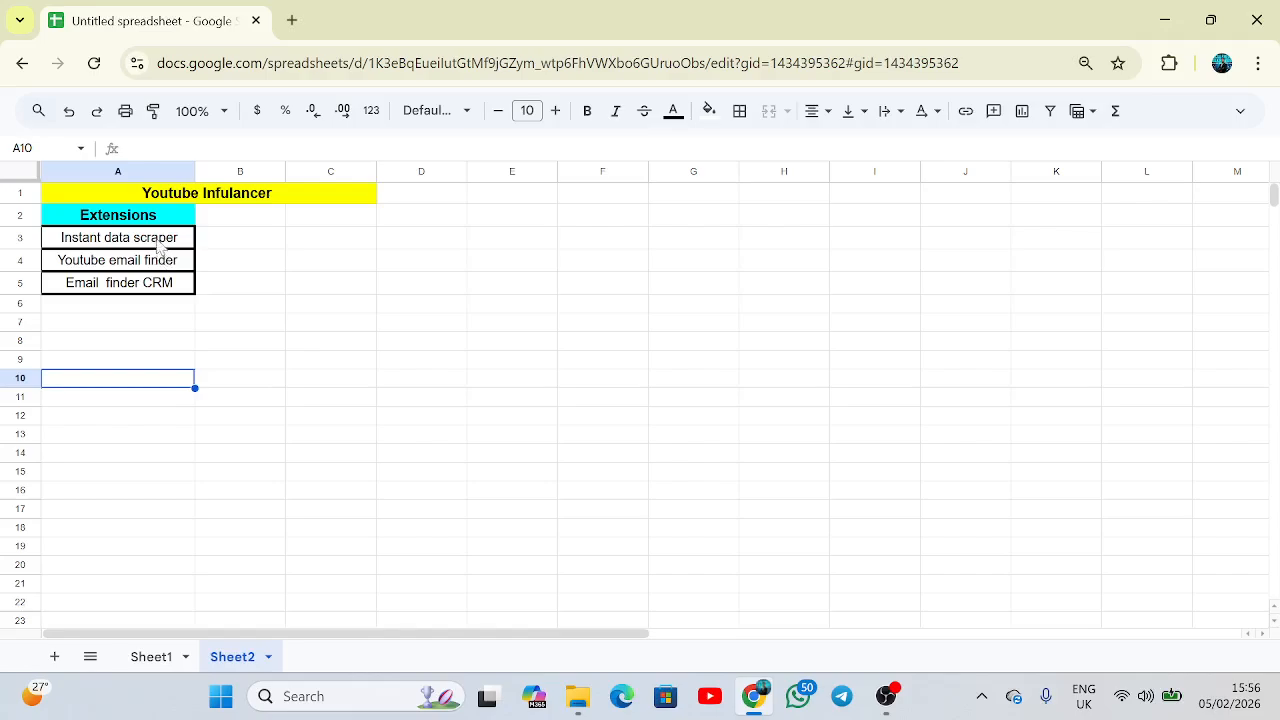
{"action": "left_click", "coordinate": [136, 242]}
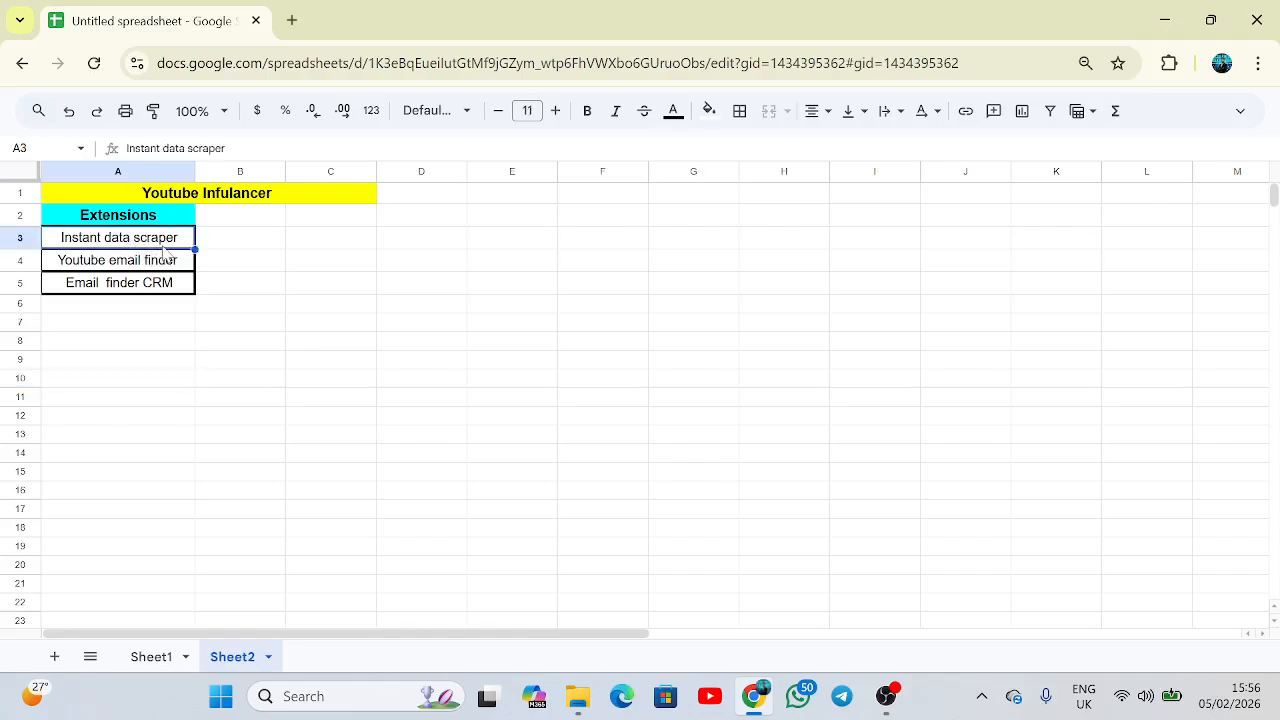
{"action": "left_click", "coordinate": [292, 21]}
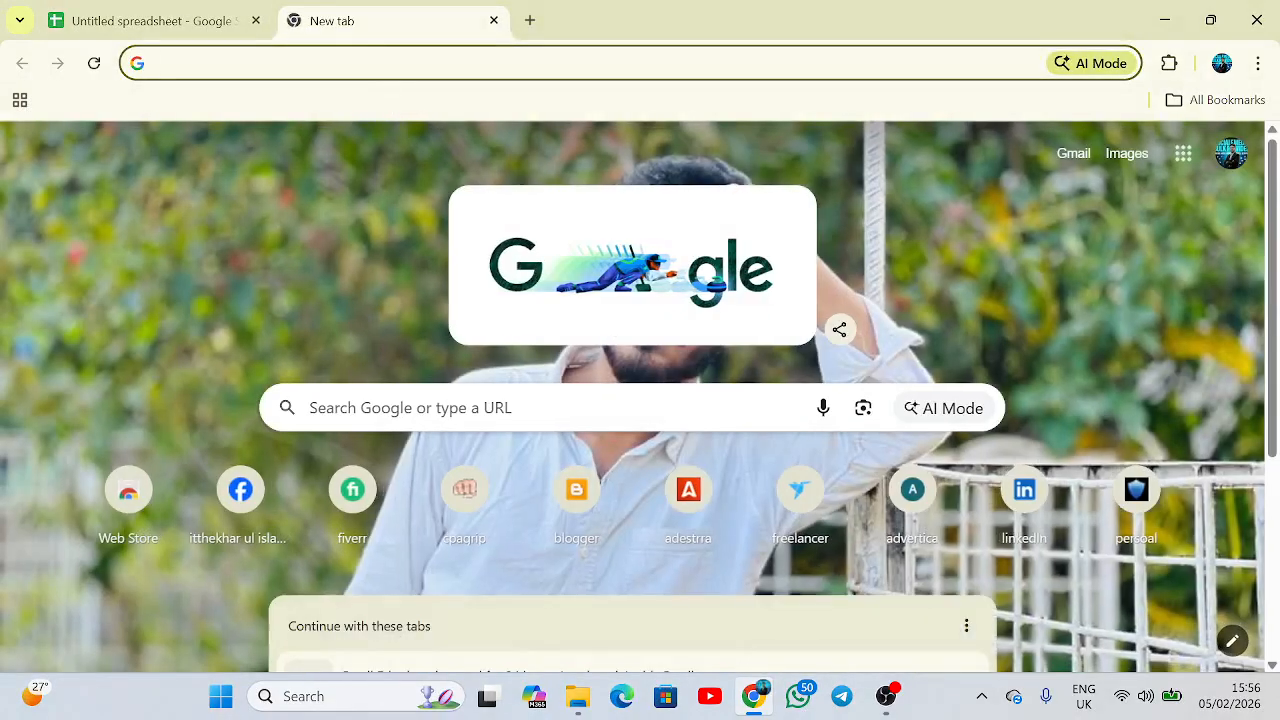
{"action": "left_click", "coordinate": [389, 66]}
{"action": "type", "text": "w"}
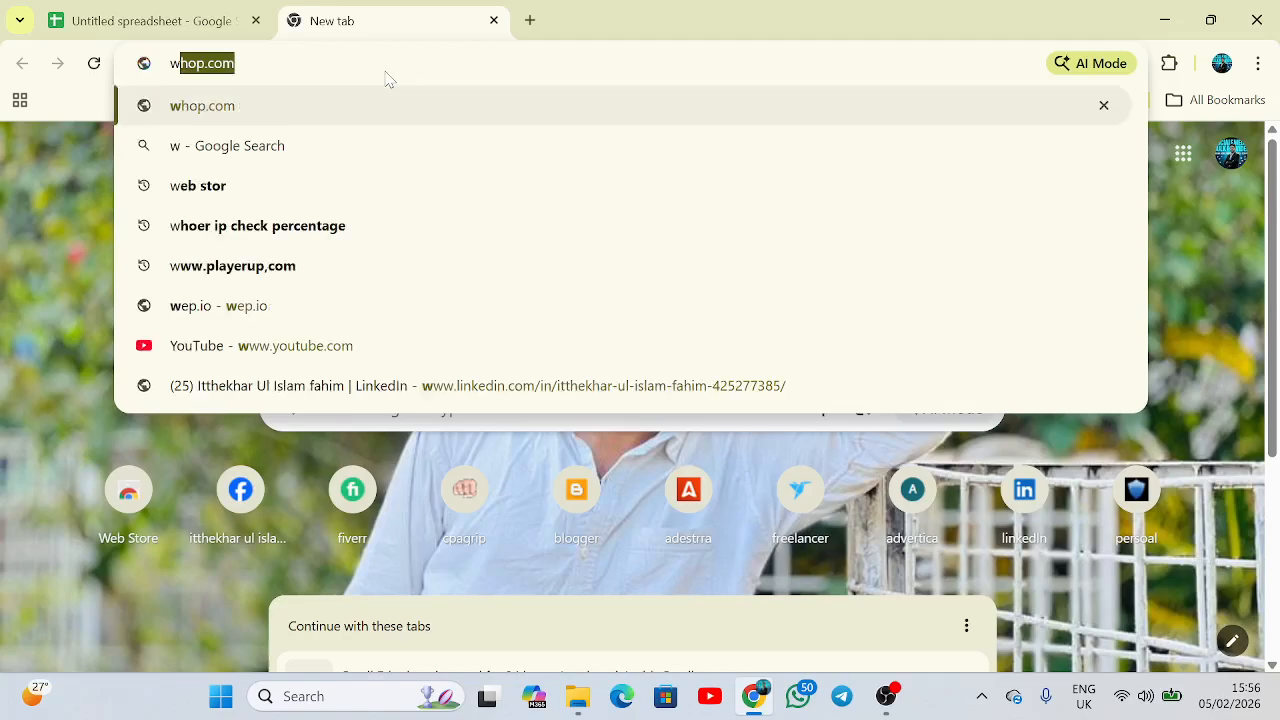
{"action": "type", "text": "e"}
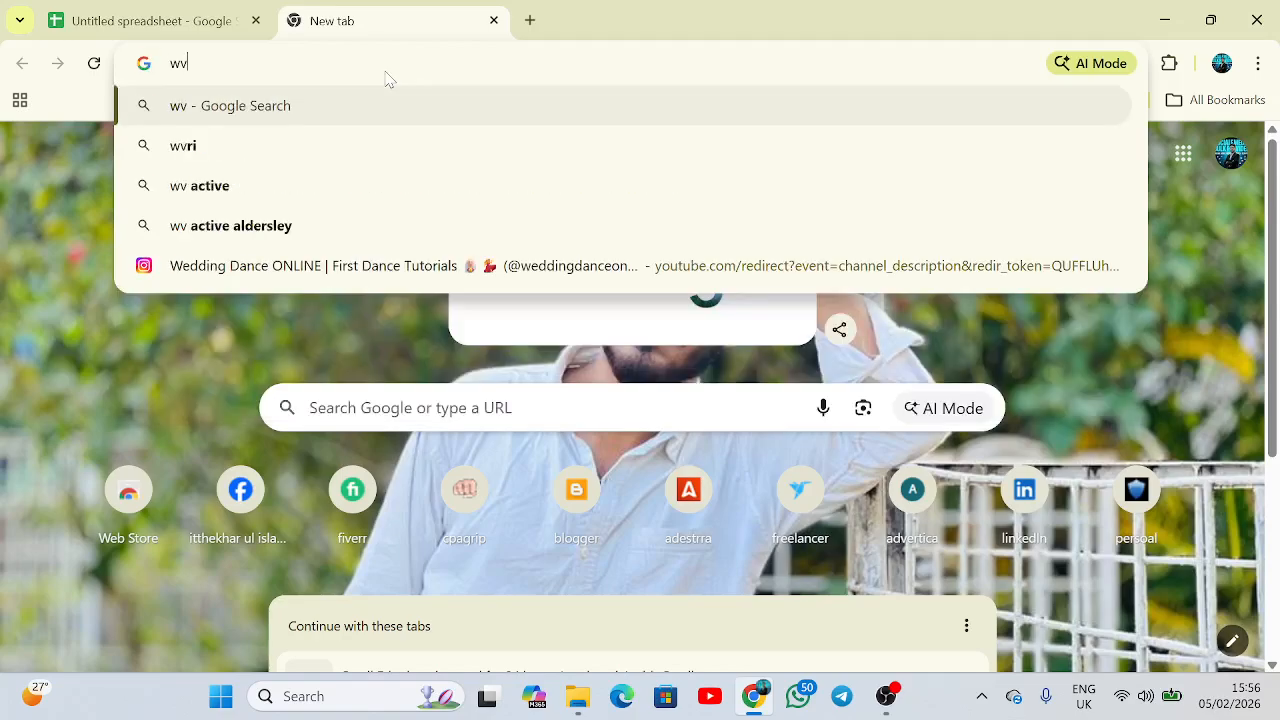
{"action": "key", "text": "BackSpace"}
{"action": "type", "text": "eb"}
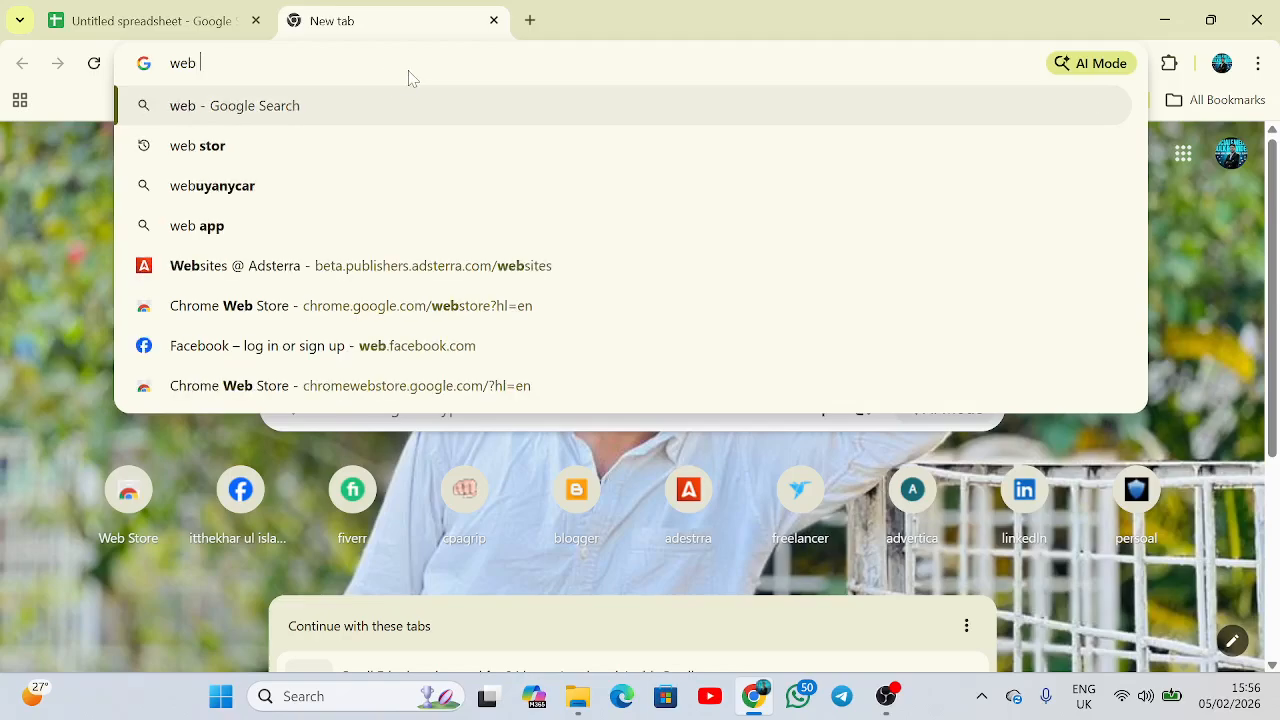
{"action": "type", "text": " store"}
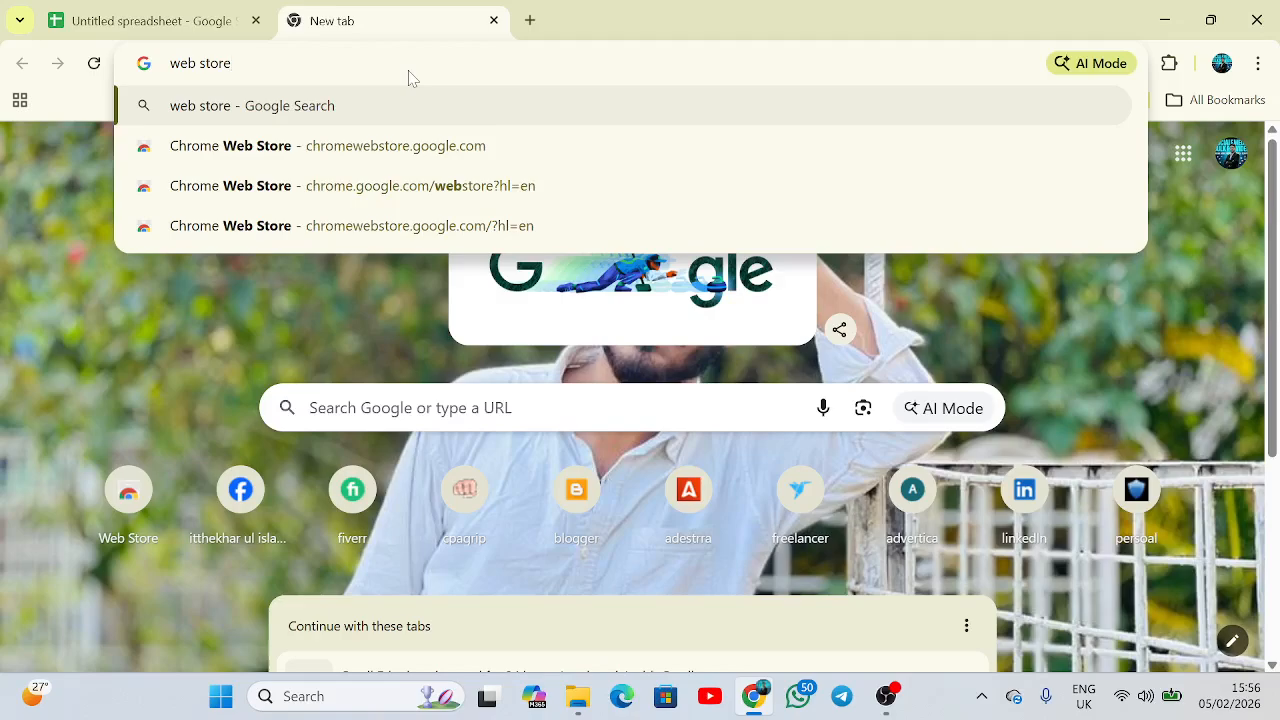
{"action": "key", "text": "Return"}
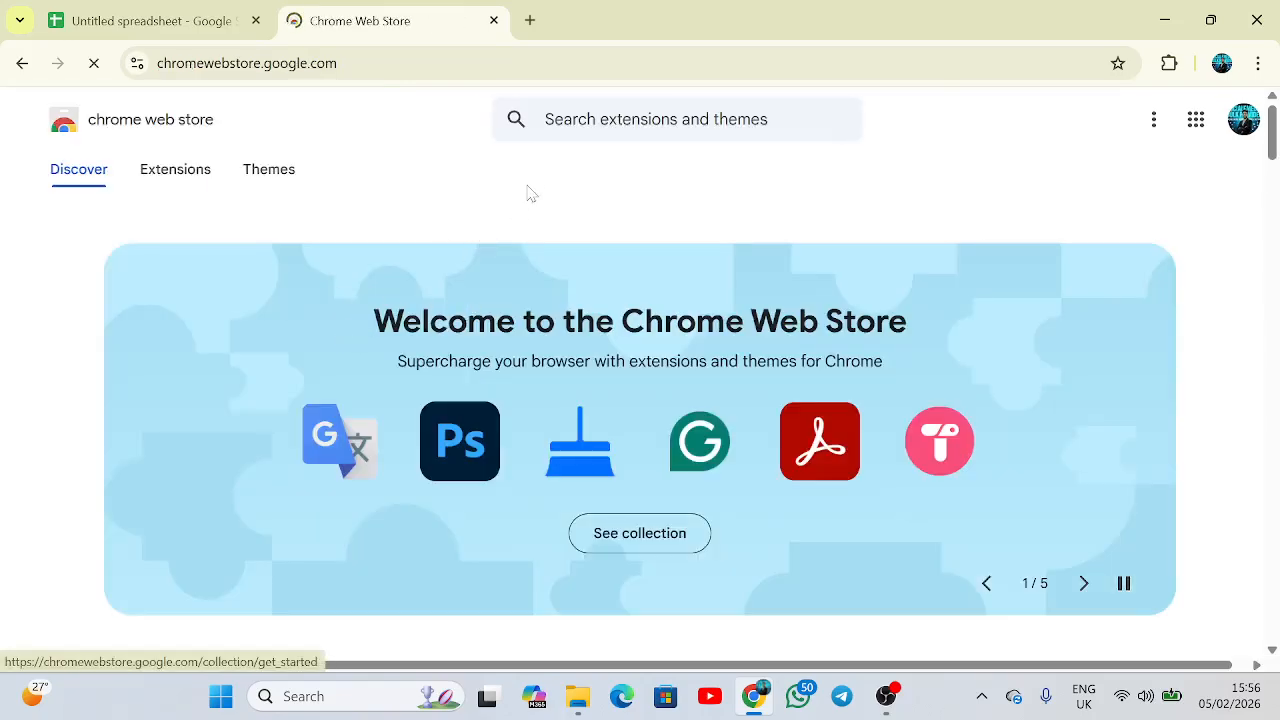
Copy the extension name Instant data scraper from Sheet2 and search the Chrome Web Store for it
{"action": "left_click", "coordinate": [586, 124]}
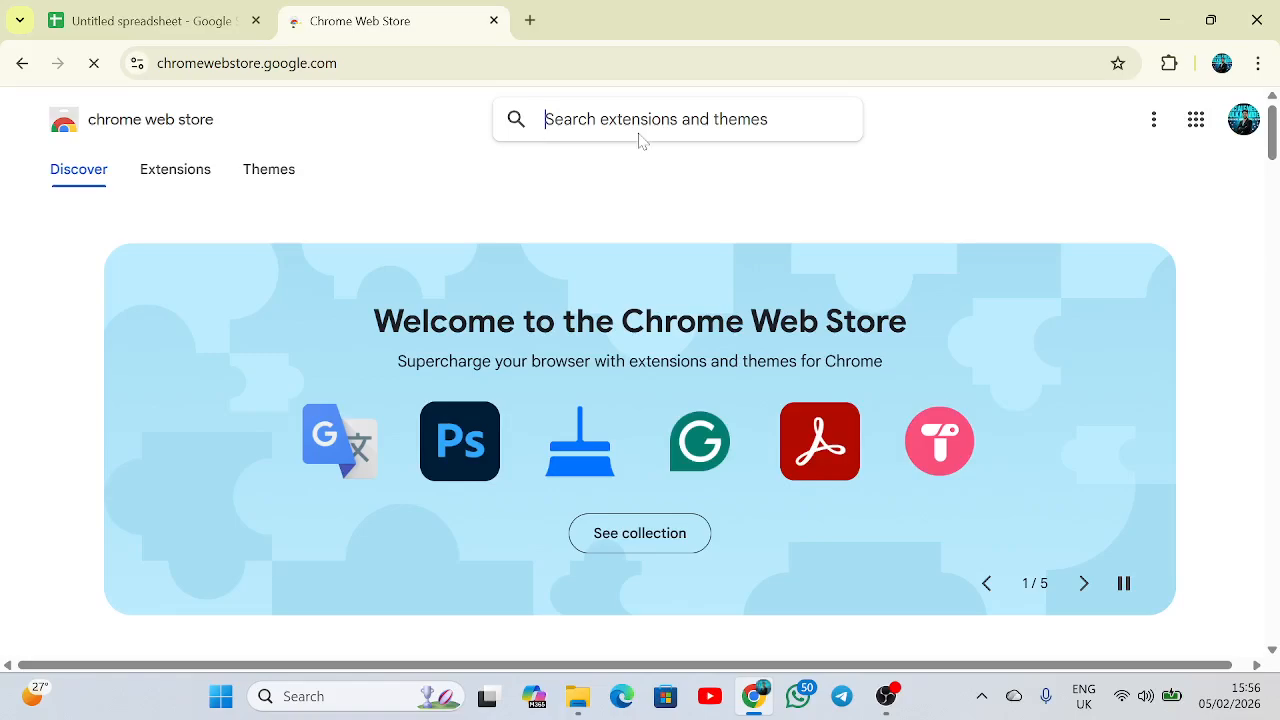
{"action": "left_click", "coordinate": [200, 22]}
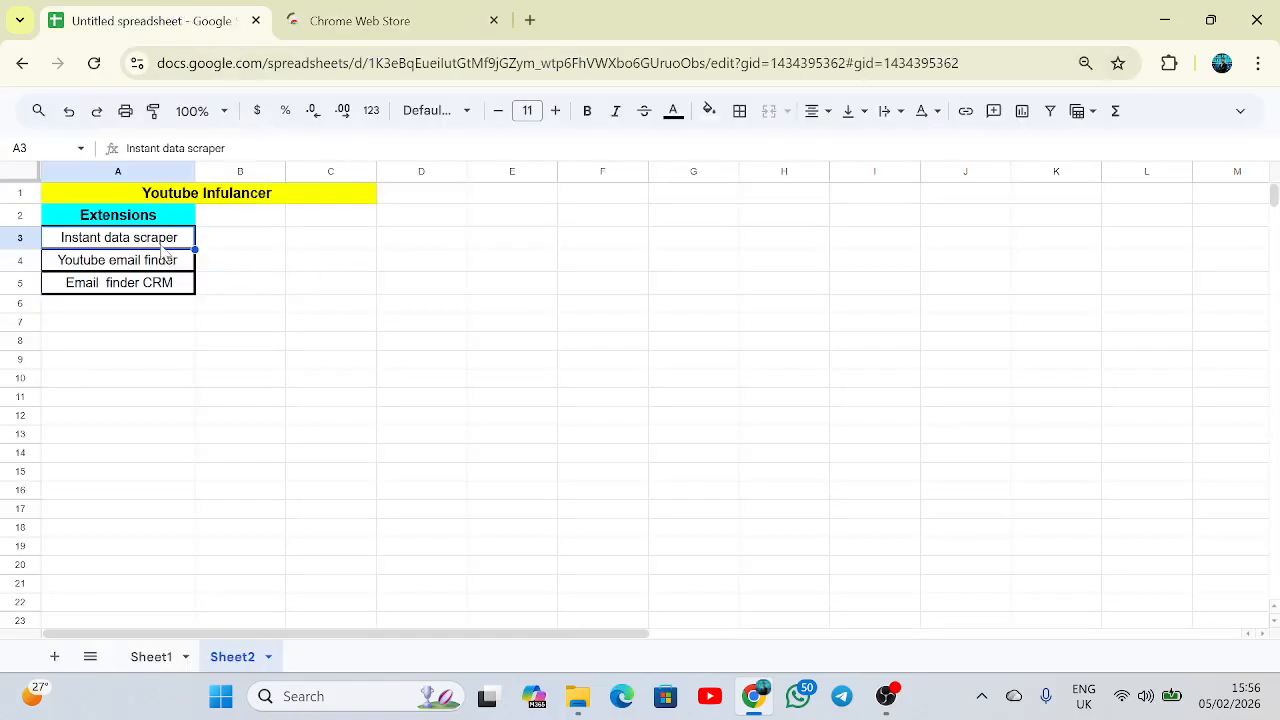
{"action": "left_click_drag", "start_coordinate": [190, 240], "coordinate": [223, 246]}
{"action": "key", "text": "ctrl+c"}
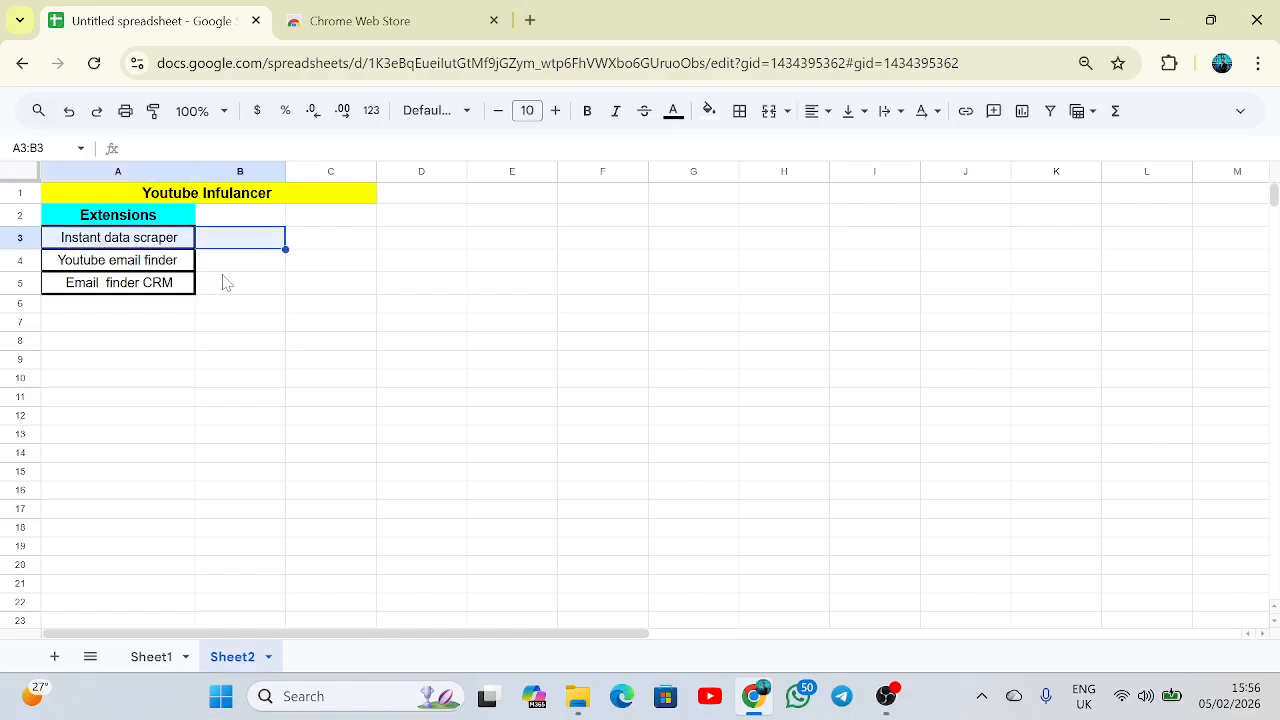
{"action": "left_click", "coordinate": [220, 280]}
{"action": "left_click", "coordinate": [156, 236]}
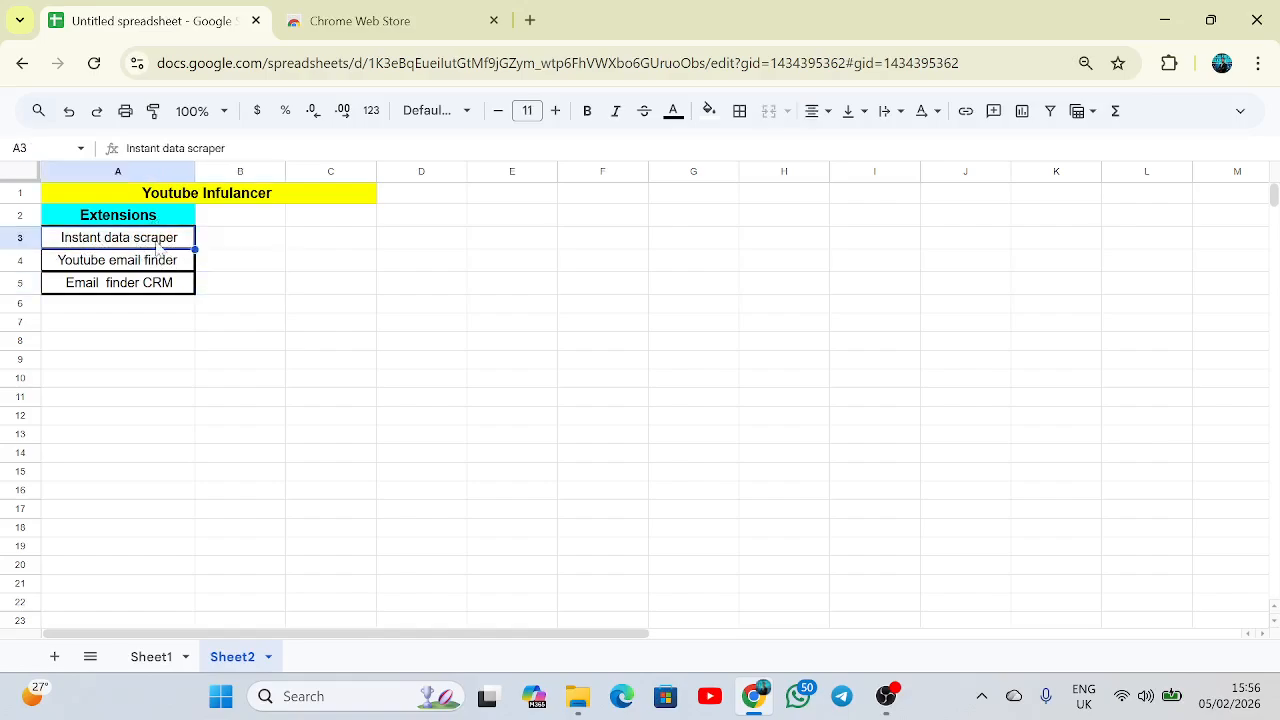
{"action": "left_click", "coordinate": [345, 22]}
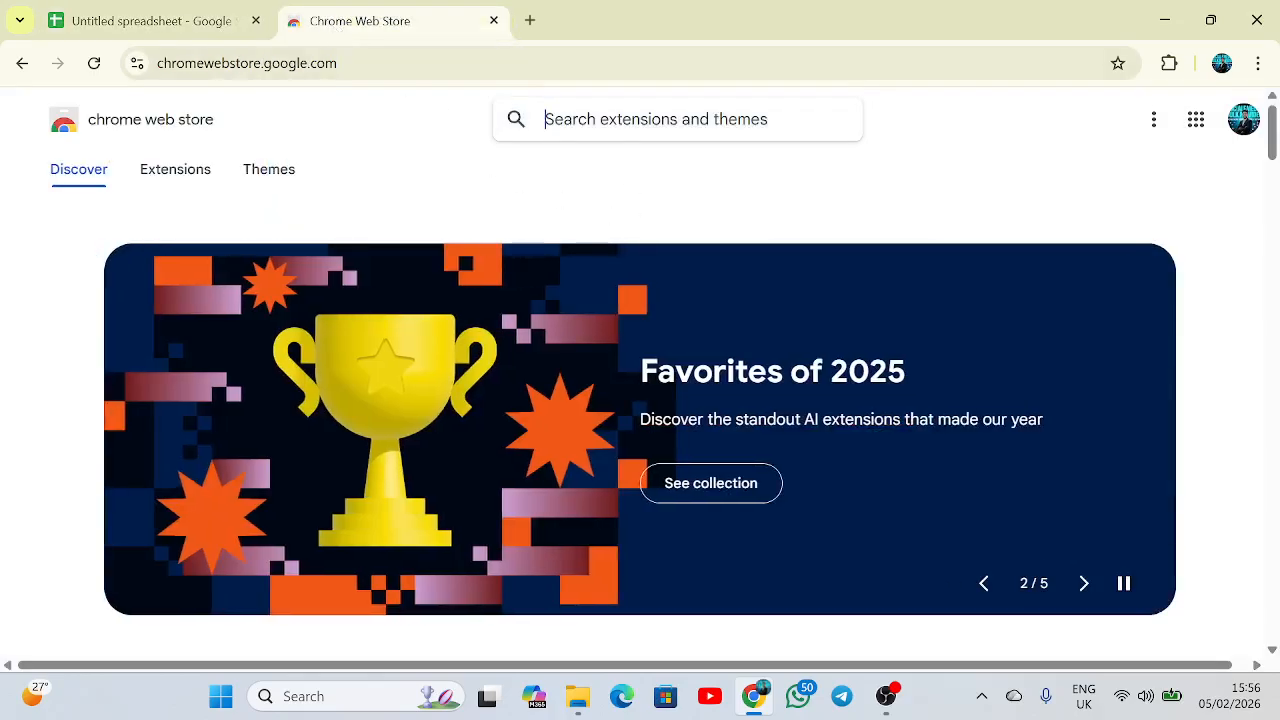
{"action": "key", "text": "ctrl+v"}
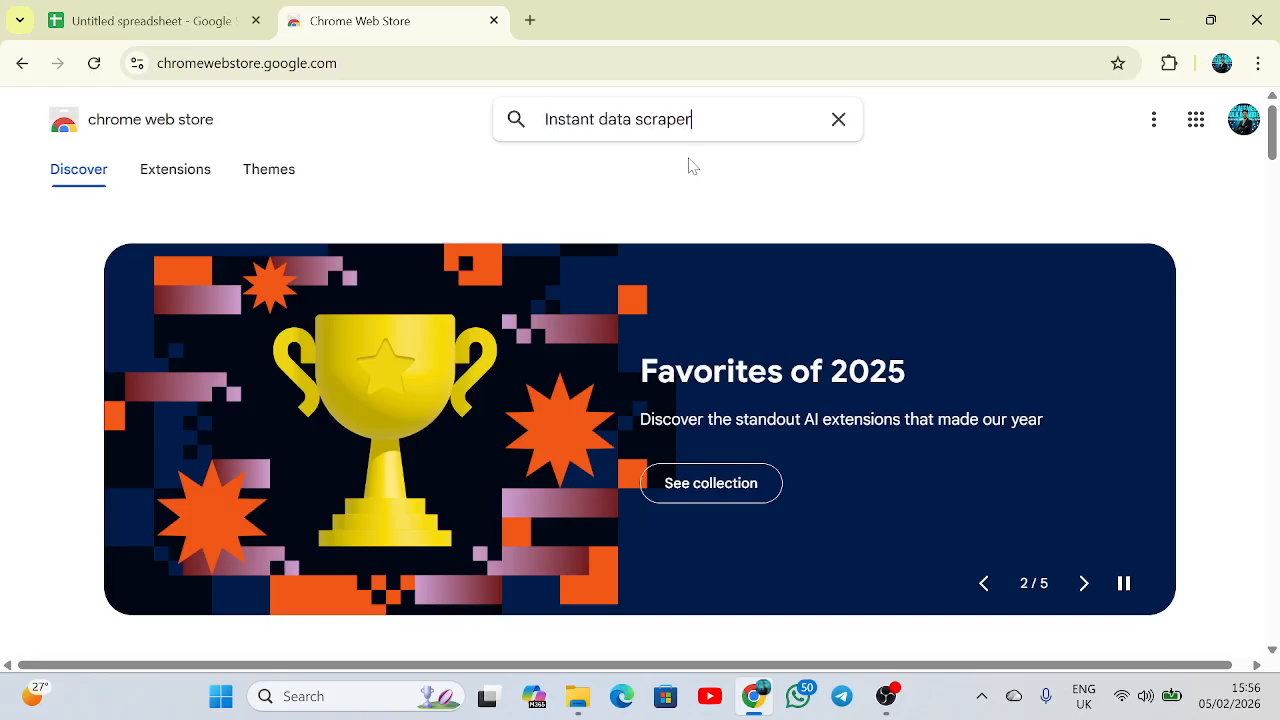
{"action": "key", "text": "Return"}
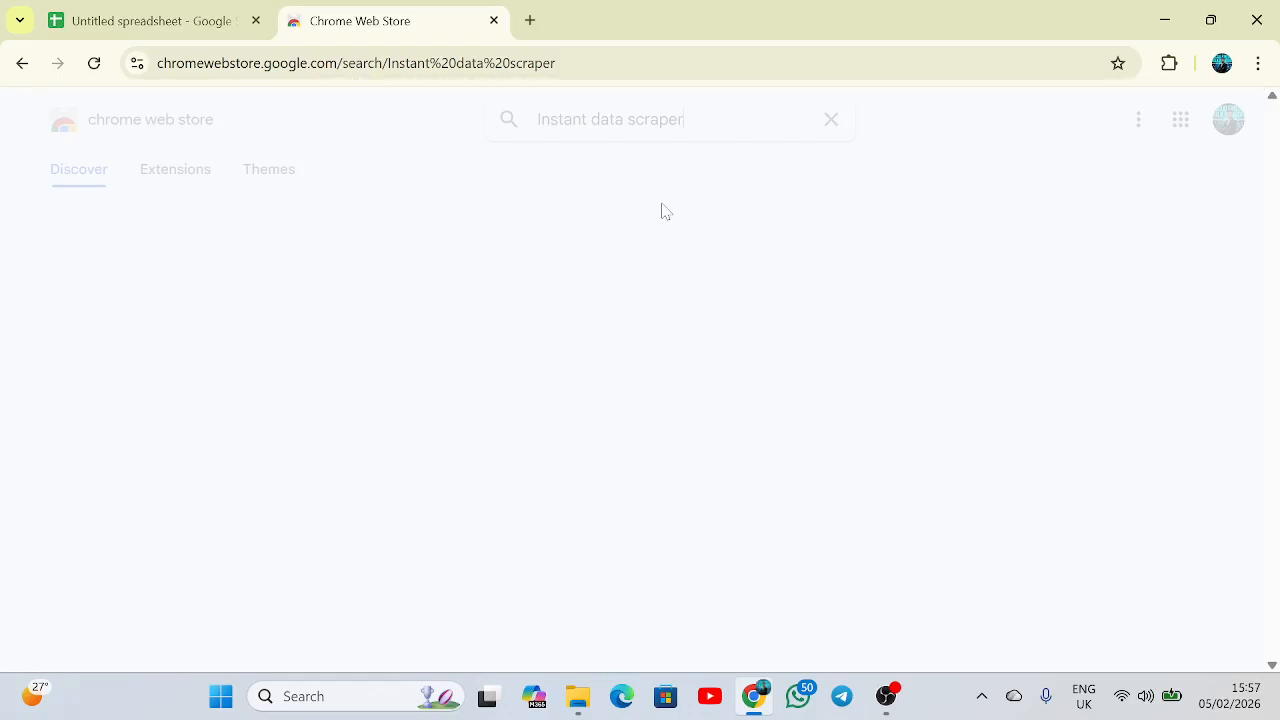
Connect the computer to the other secured Wi-Fi network listed just below the connected one
{"action": "left_click", "coordinate": [1130, 694]}
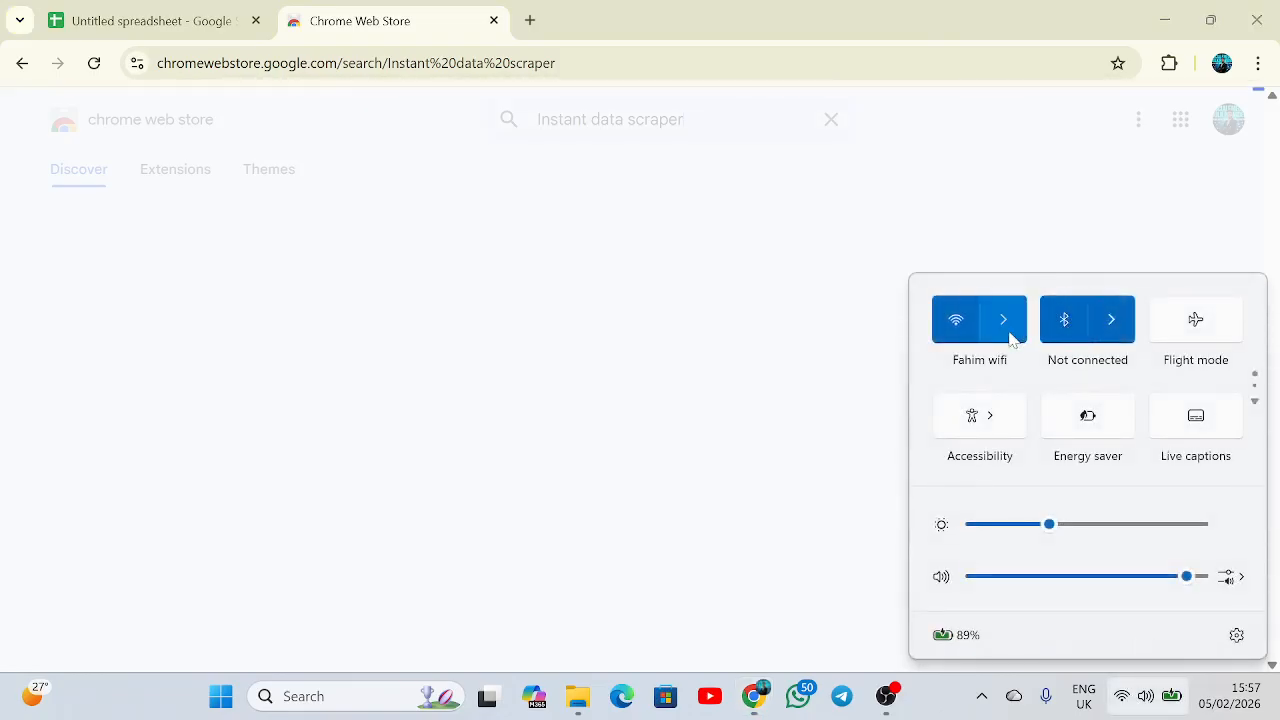
{"action": "left_click", "coordinate": [1003, 320]}
{"action": "left_click", "coordinate": [1066, 460]}
{"action": "left_click", "coordinate": [1160, 482]}
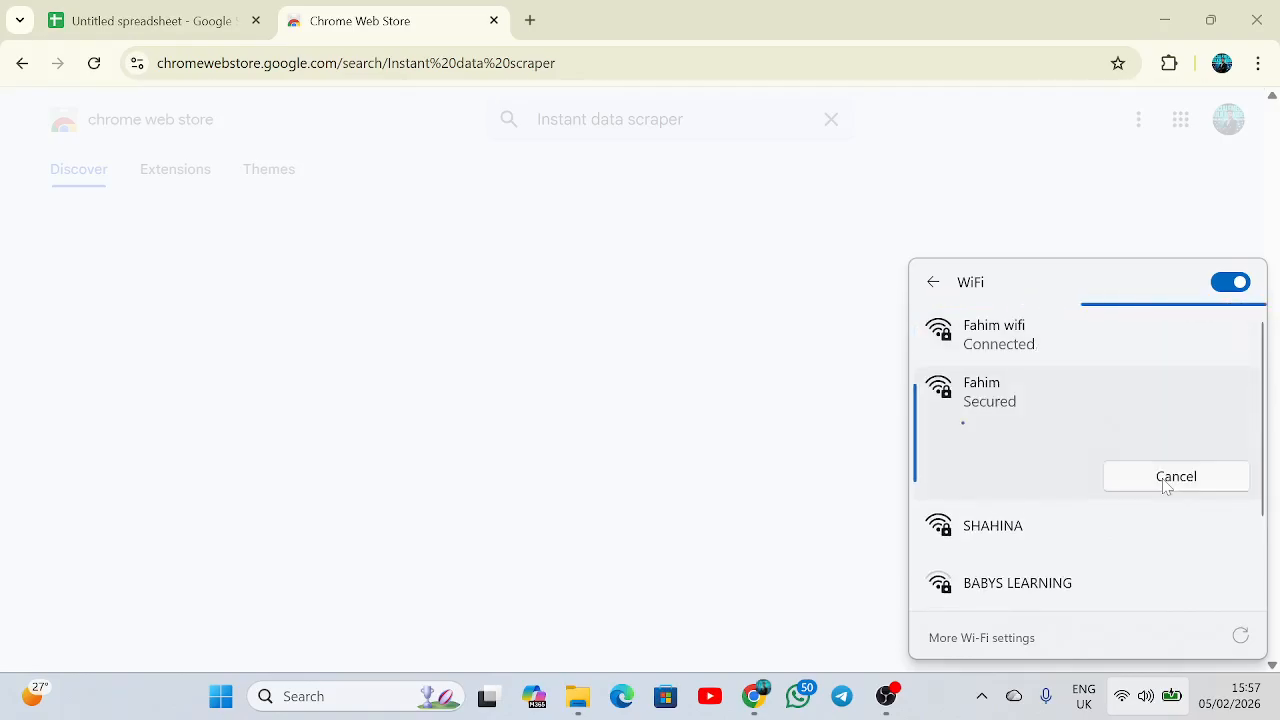
{"action": "left_click", "coordinate": [925, 235]}
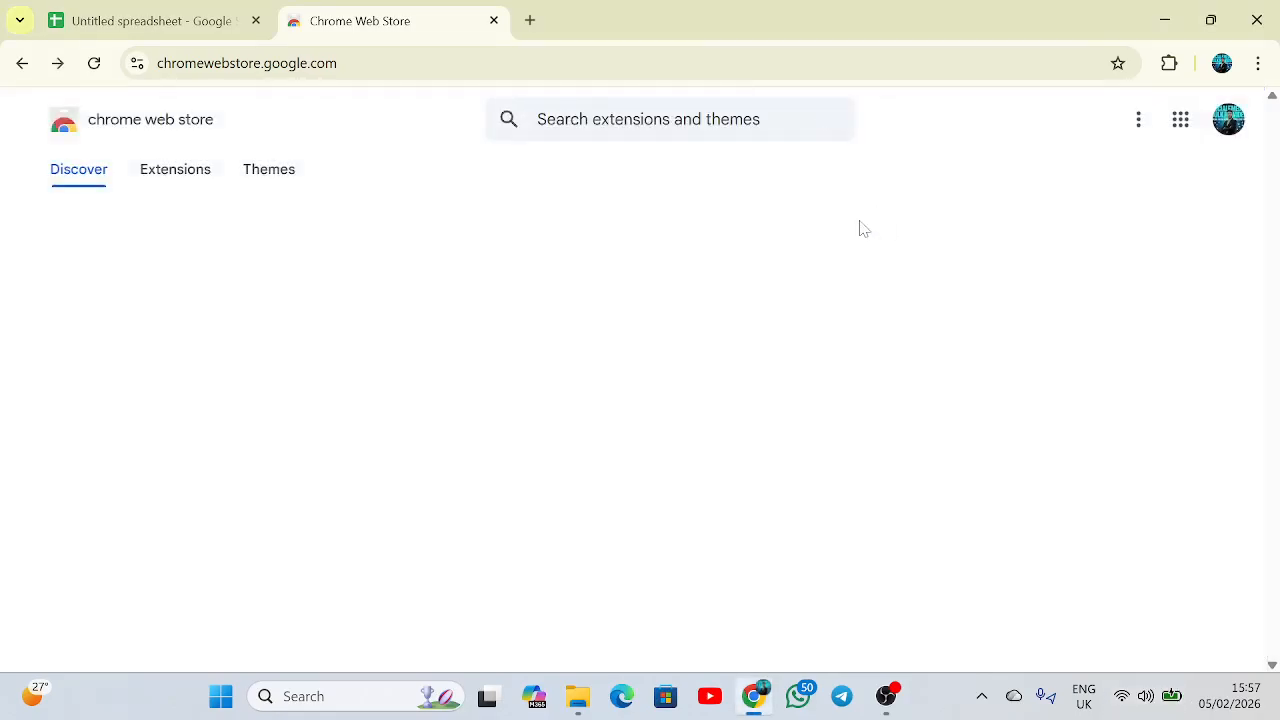
Repeat the Chrome Web Store search for Instant data scraper and show its search suggestions
{"action": "left_click", "coordinate": [648, 119]}
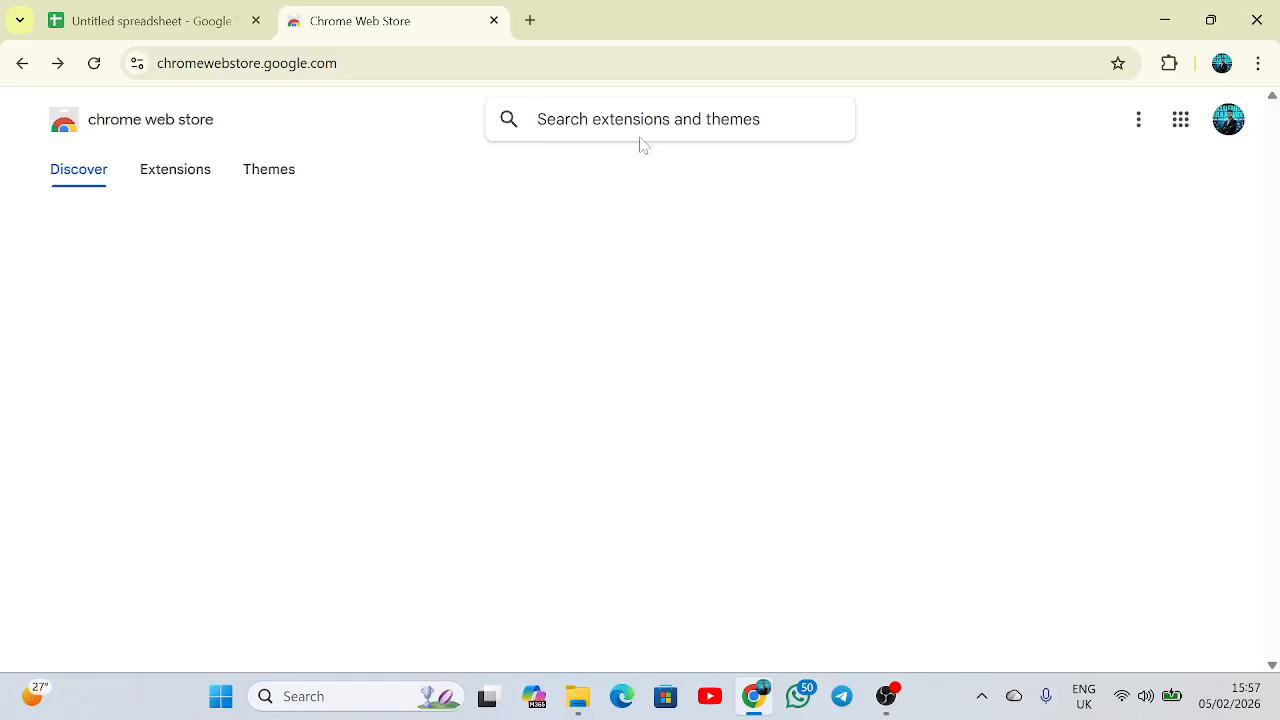
{"action": "key", "text": "ctrl+v"}
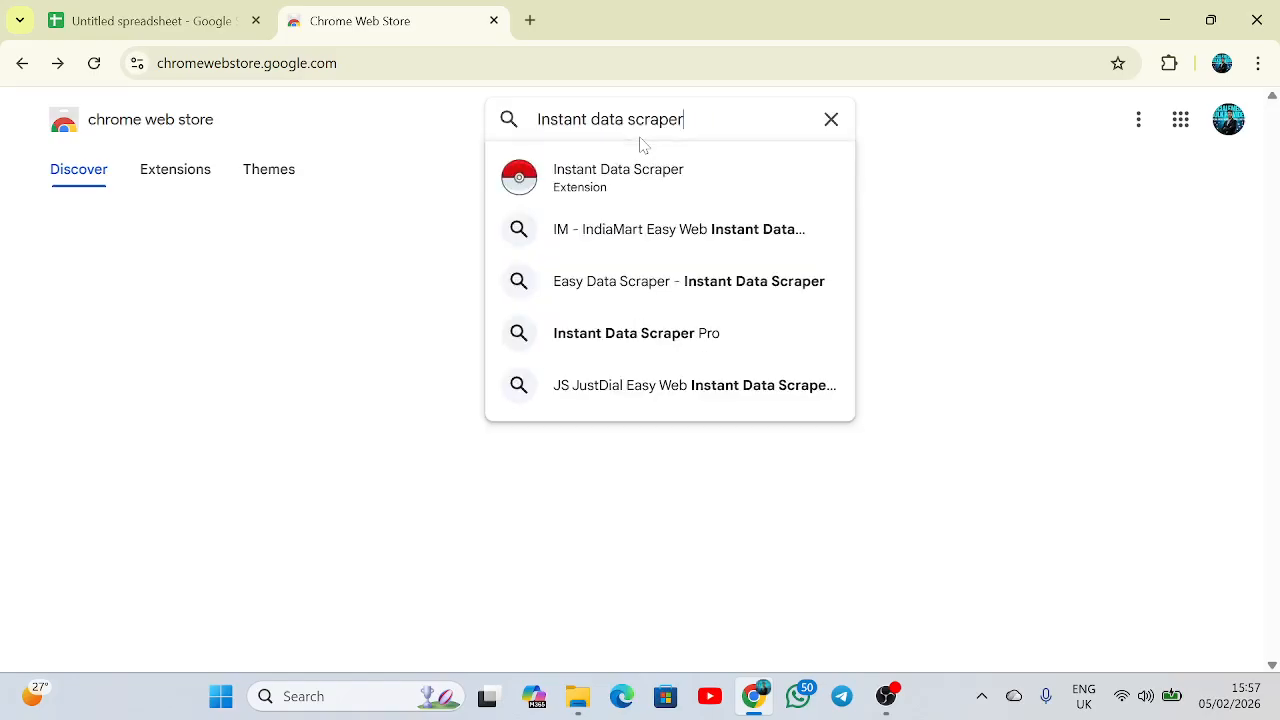
{"action": "key", "text": "Return"}
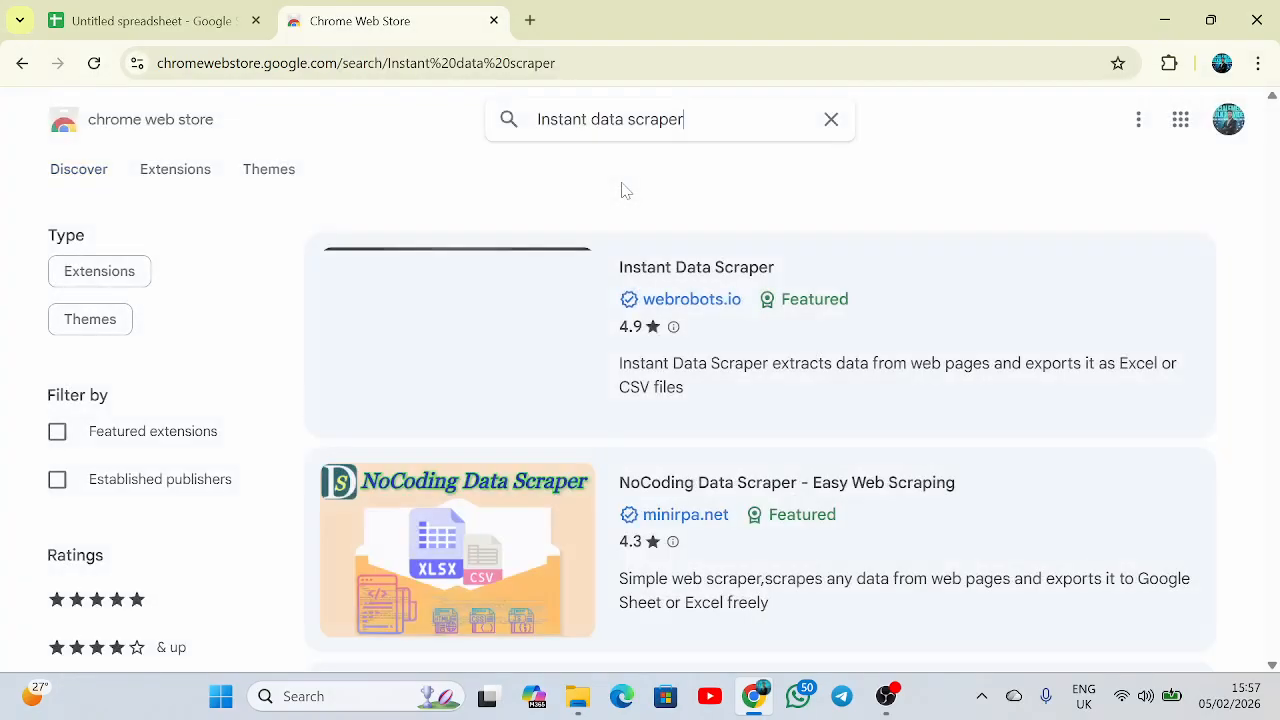
{"action": "left_click", "coordinate": [630, 119]}
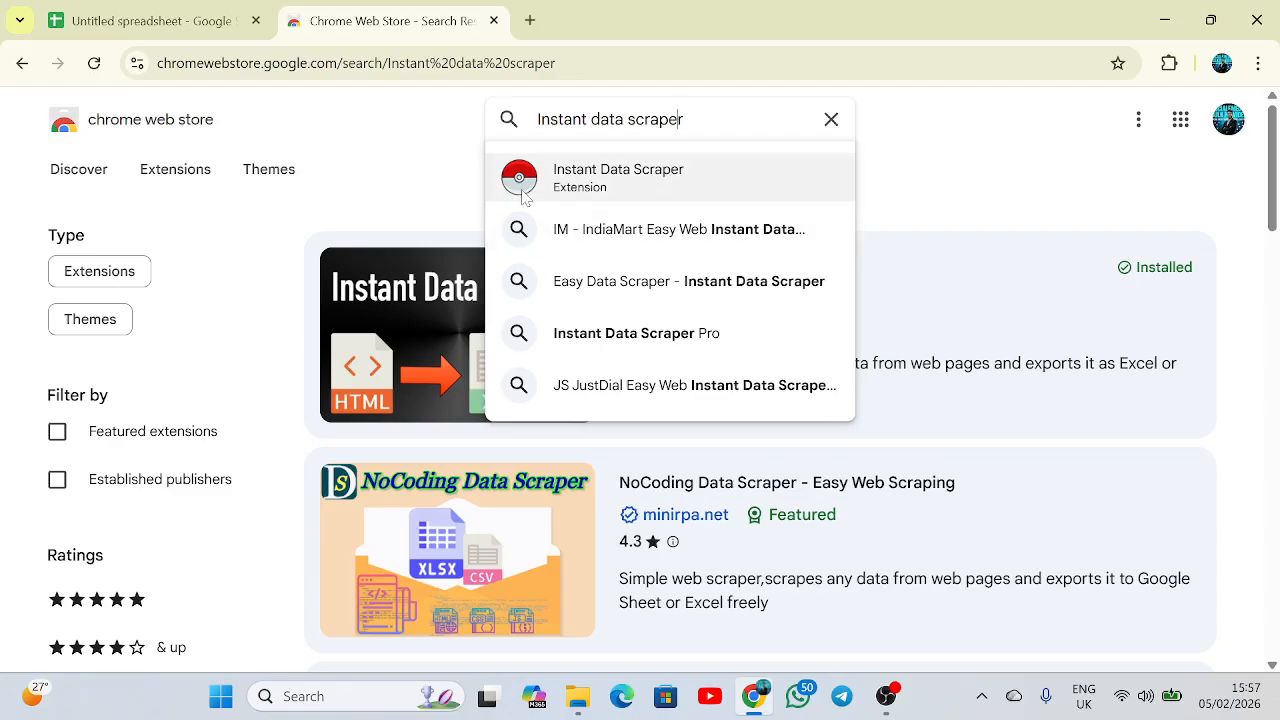
Open the Instant Data Scraper store page, and look up Youtube email finder from Sheet2 and open the YouTube Email Finder page
{"action": "left_click", "coordinate": [570, 195]}
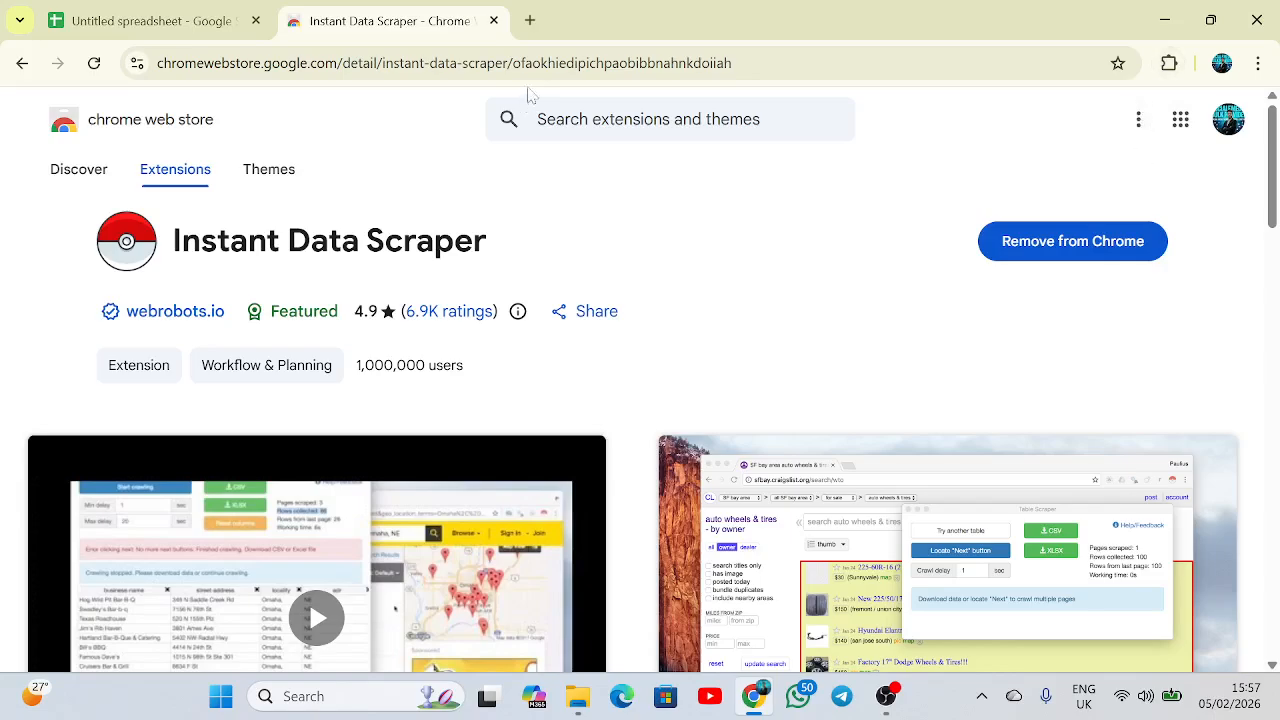
{"action": "left_click", "coordinate": [150, 20]}
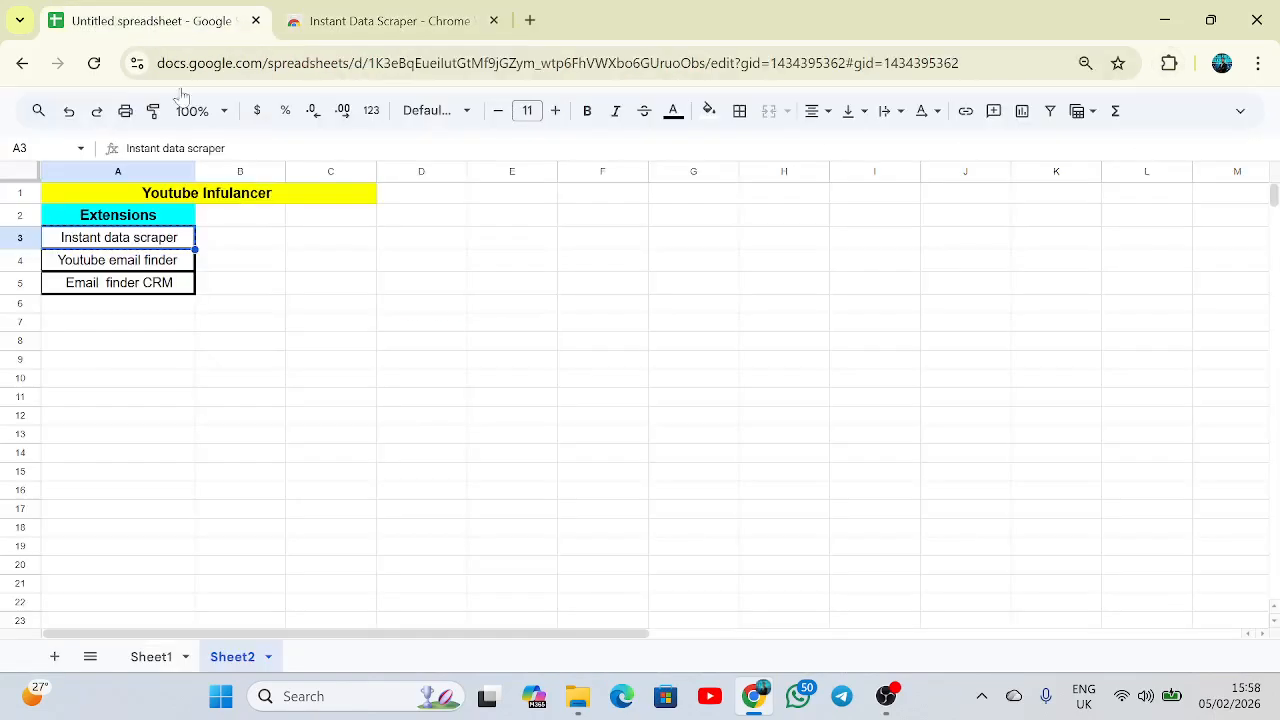
{"action": "left_click", "coordinate": [160, 268]}
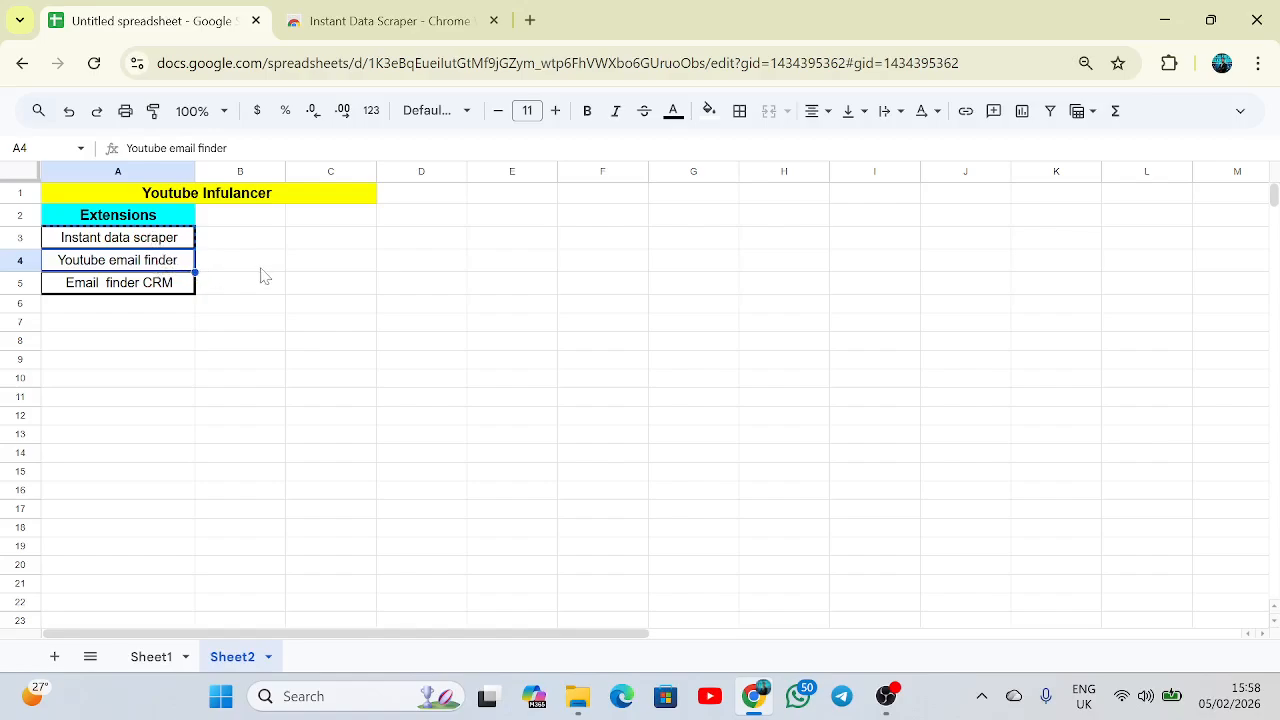
{"action": "left_click", "coordinate": [376, 26]}
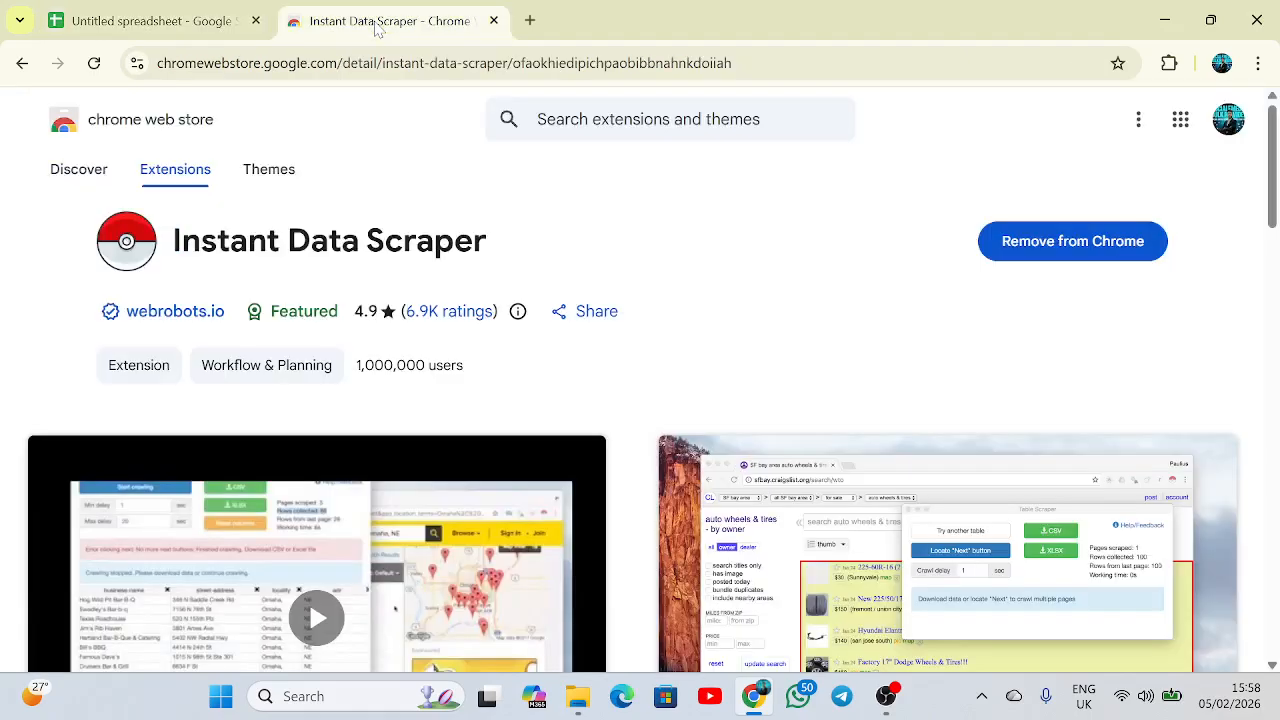
{"action": "left_click", "coordinate": [590, 125]}
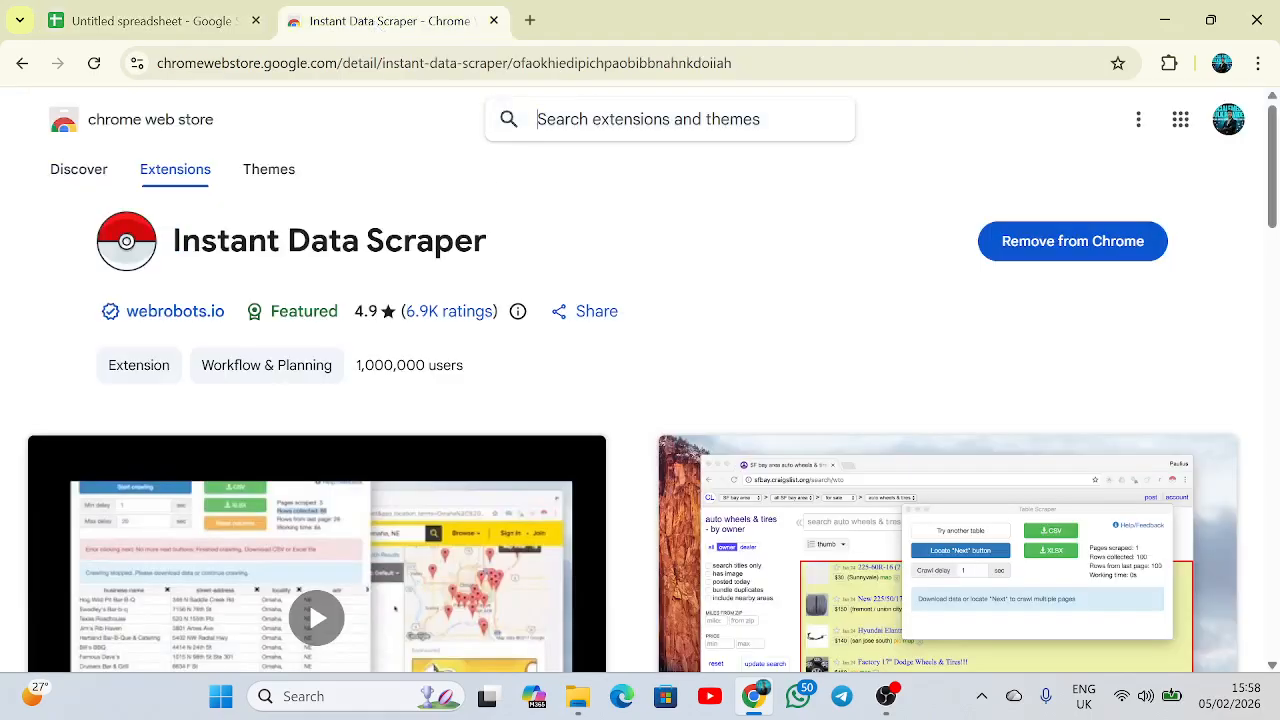
{"action": "type", "text": "Youtube email finder"}
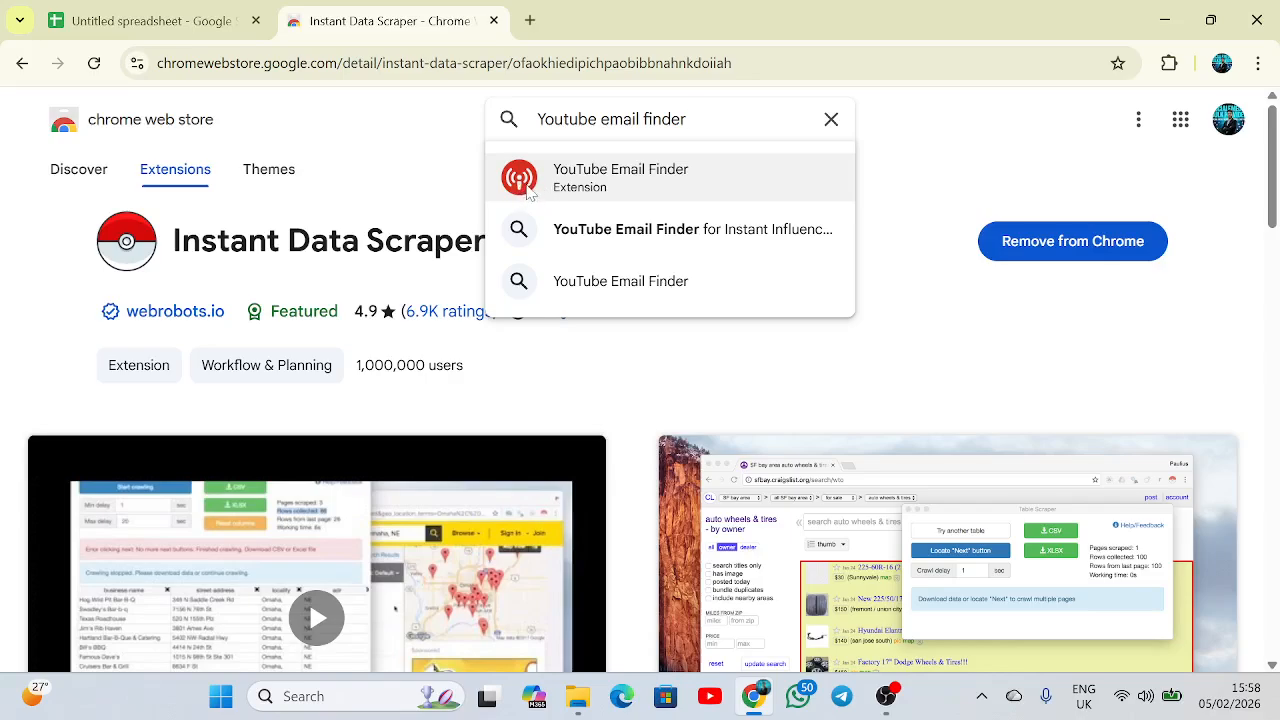
{"action": "left_click", "coordinate": [603, 176]}
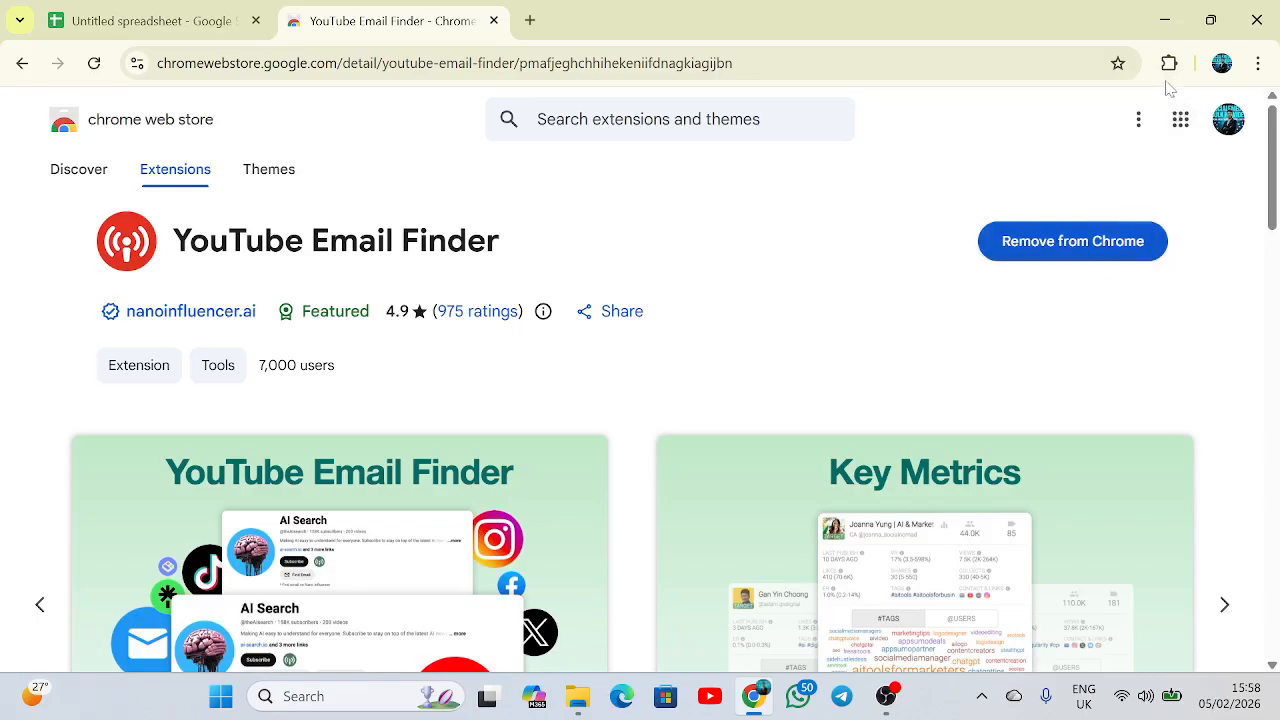
Look up Email finder CRM from Sheet2 in the Chrome Web Store, view the Salesflare: Email Finder + CRM page and close the store
{"action": "left_click", "coordinate": [174, 21]}
{"action": "left_click", "coordinate": [137, 288]}
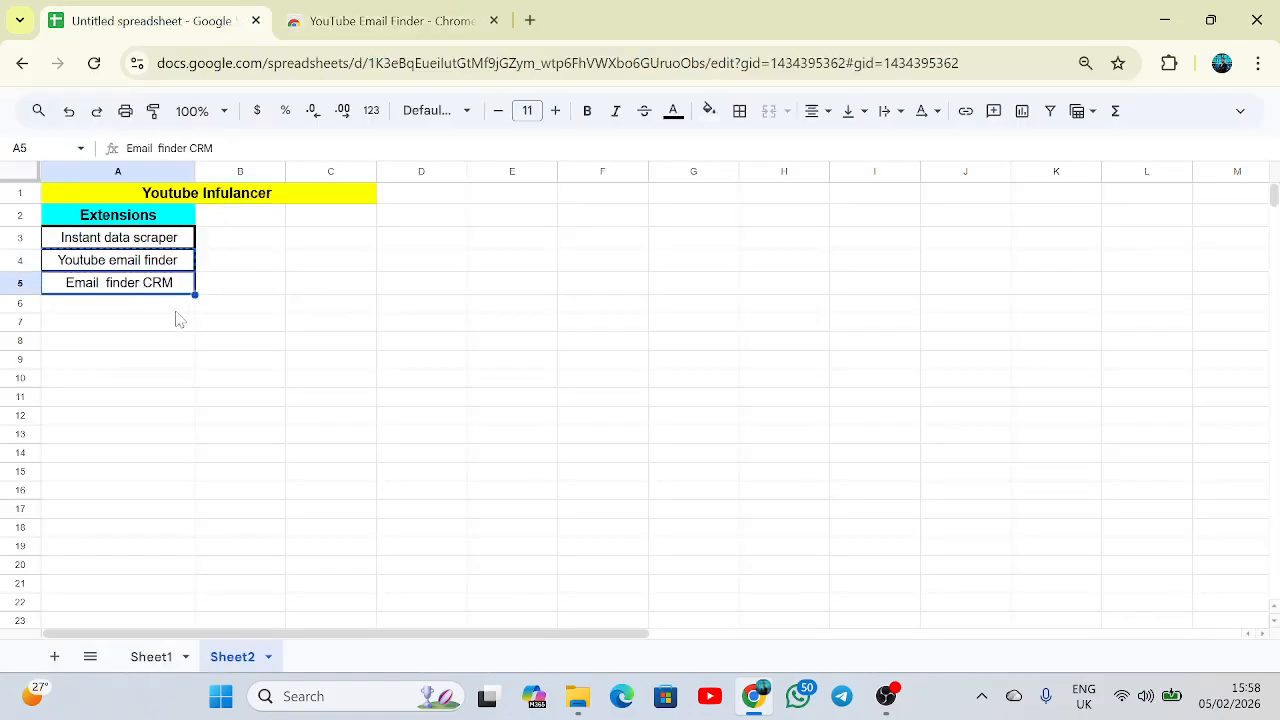
{"action": "left_click", "coordinate": [405, 14]}
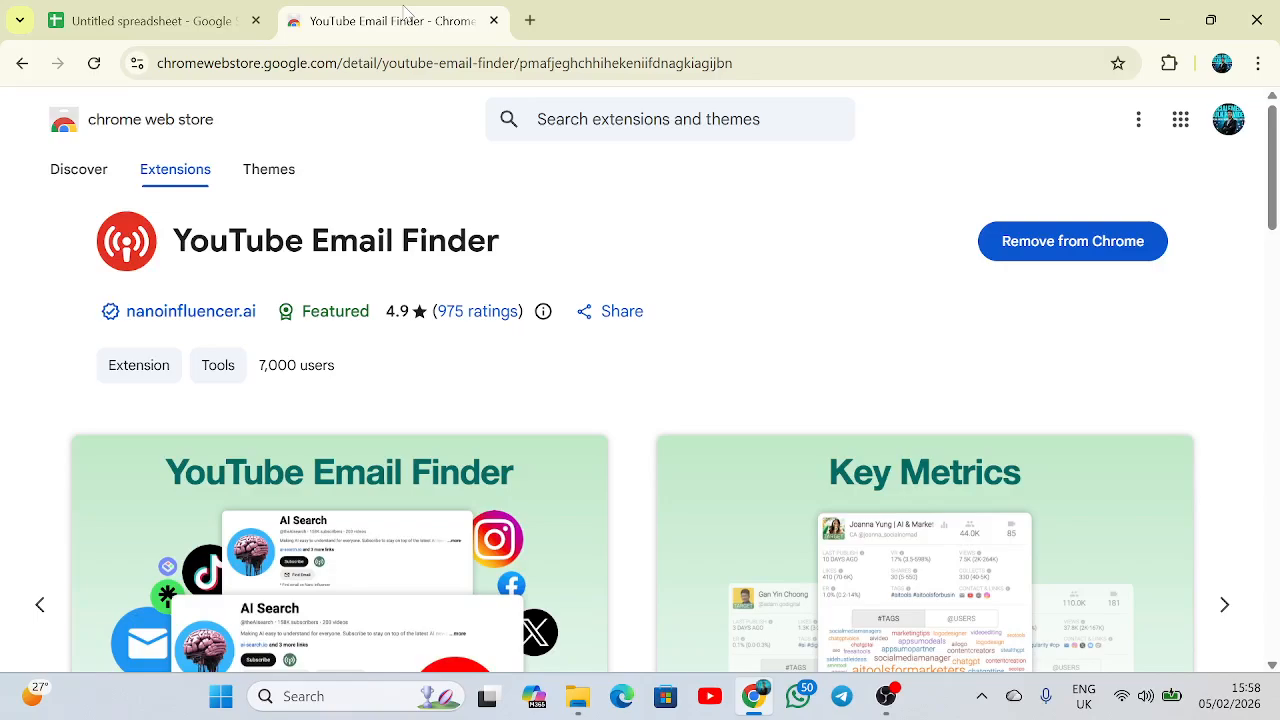
{"action": "left_click", "coordinate": [538, 119]}
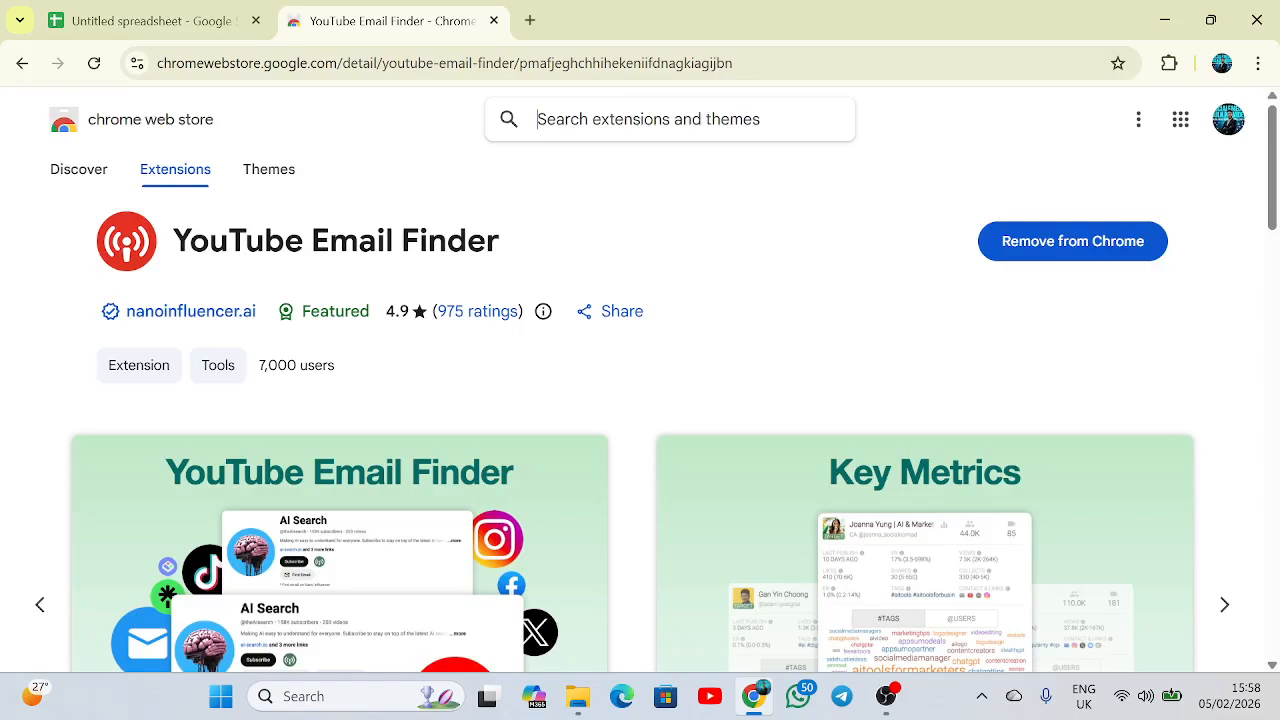
{"action": "type", "text": "Email  finder CRM"}
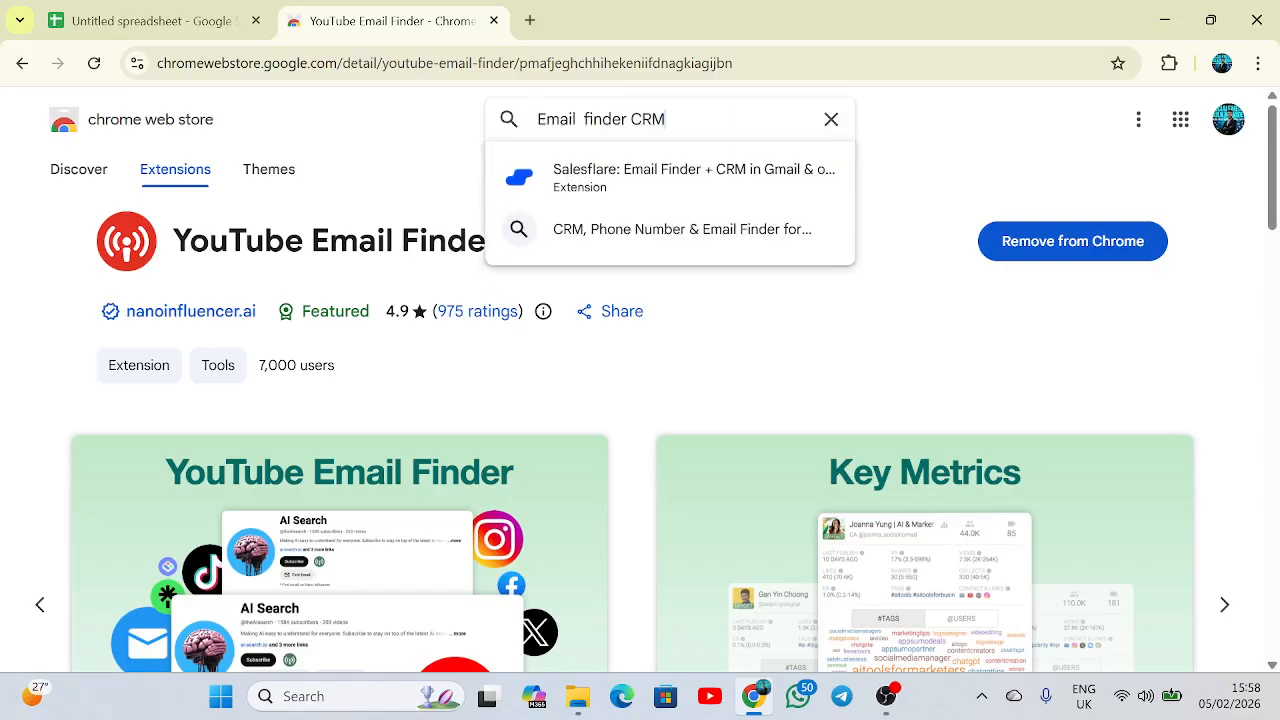
{"action": "left_click", "coordinate": [688, 191]}
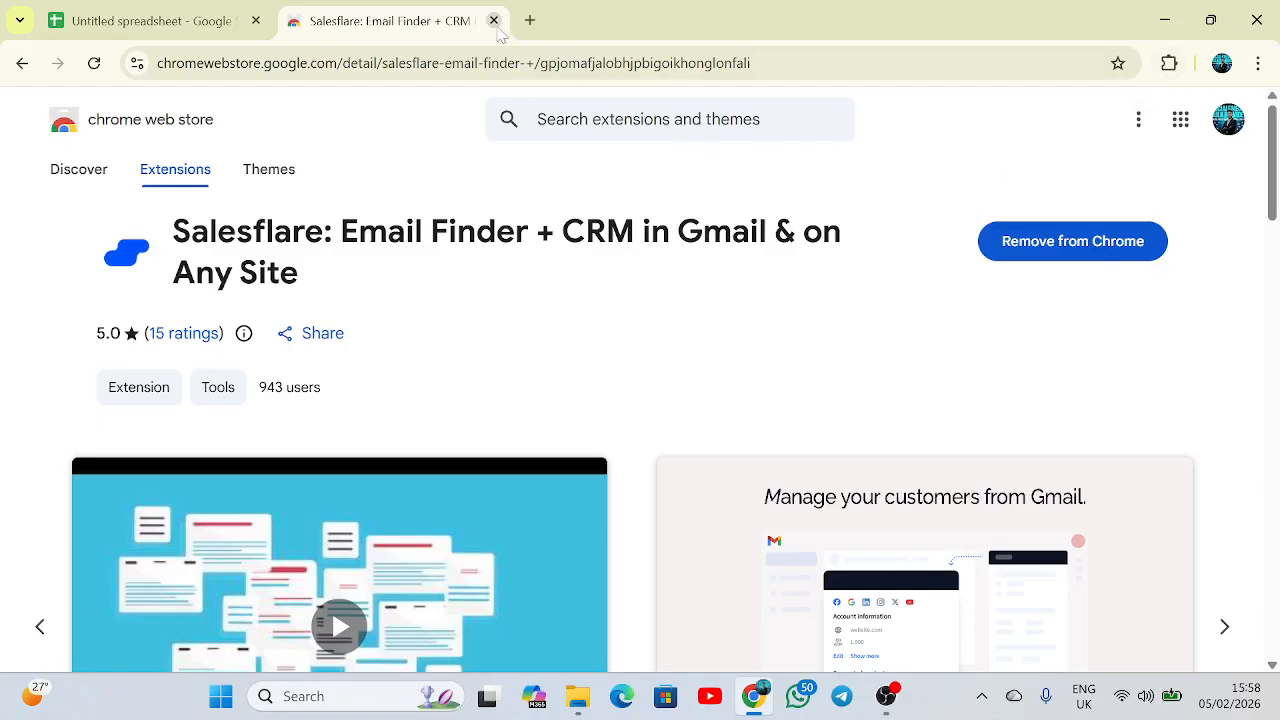
{"action": "left_click", "coordinate": [493, 20]}
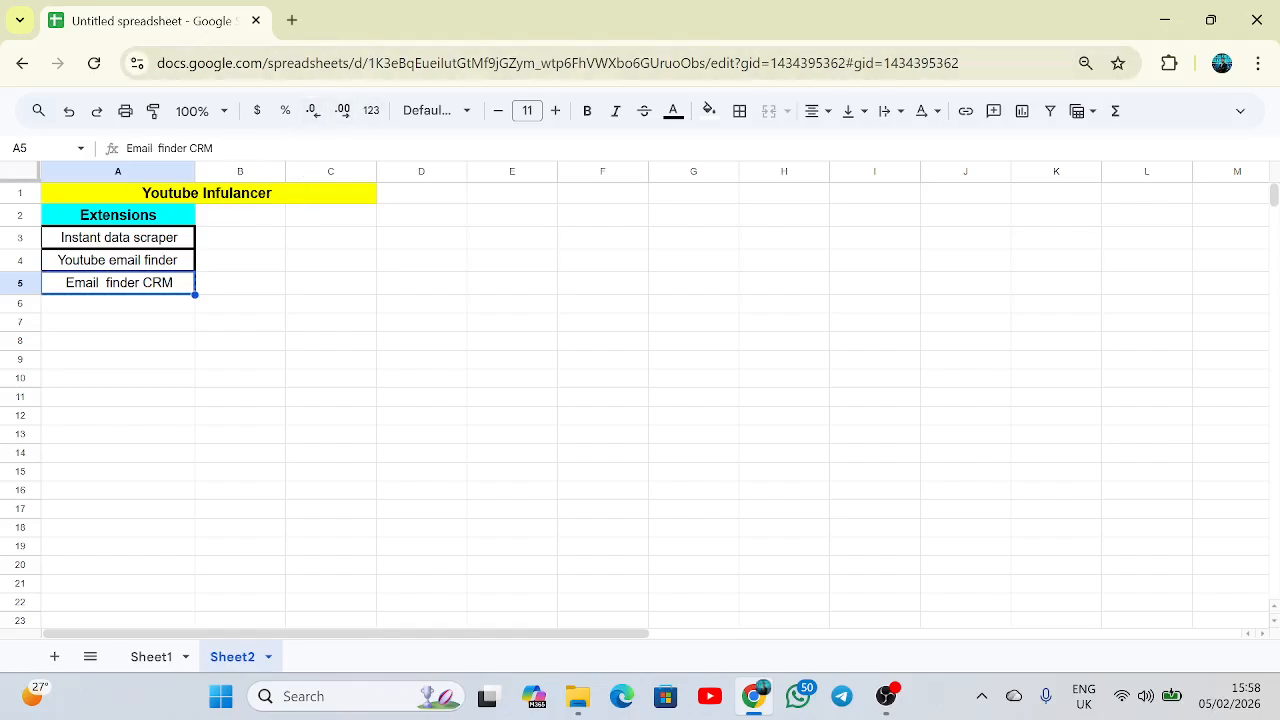
Copy the three home chef, cooking recipes and baking channel search phrases from the merged first row of Sheet1
{"action": "left_click", "coordinate": [152, 657]}
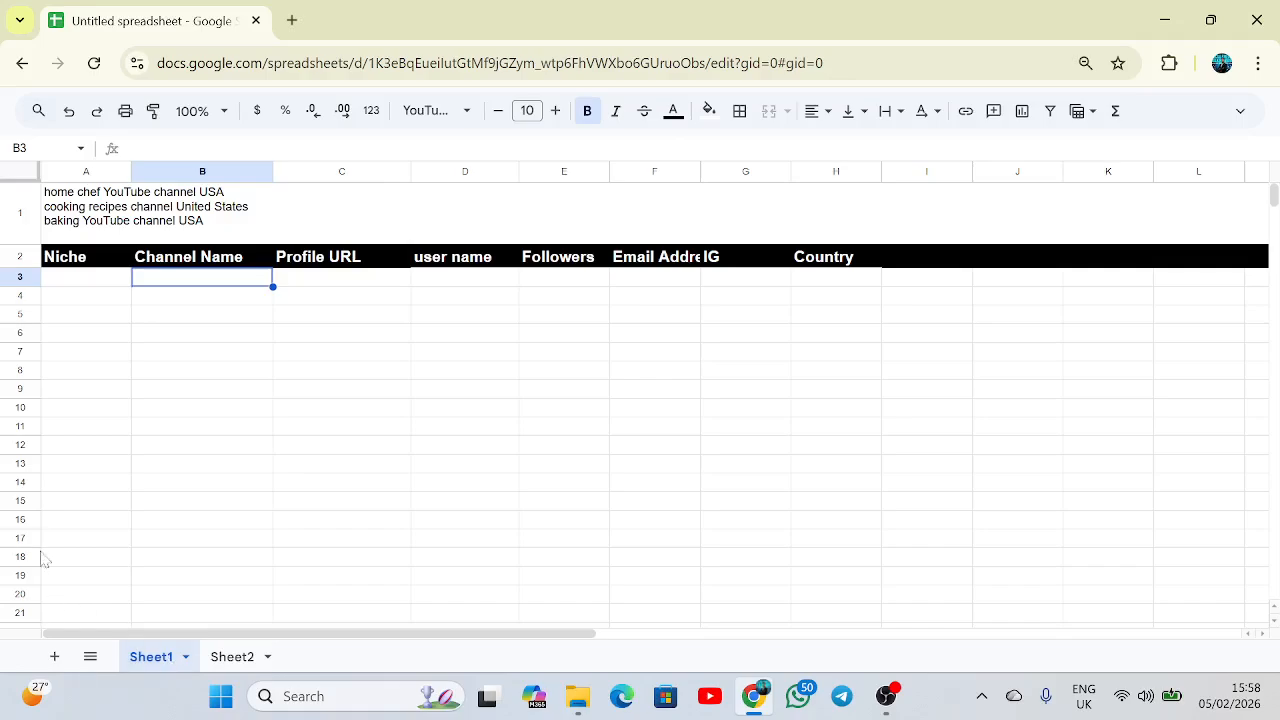
{"action": "left_click", "coordinate": [296, 229]}
{"action": "double_click", "coordinate": [296, 229]}
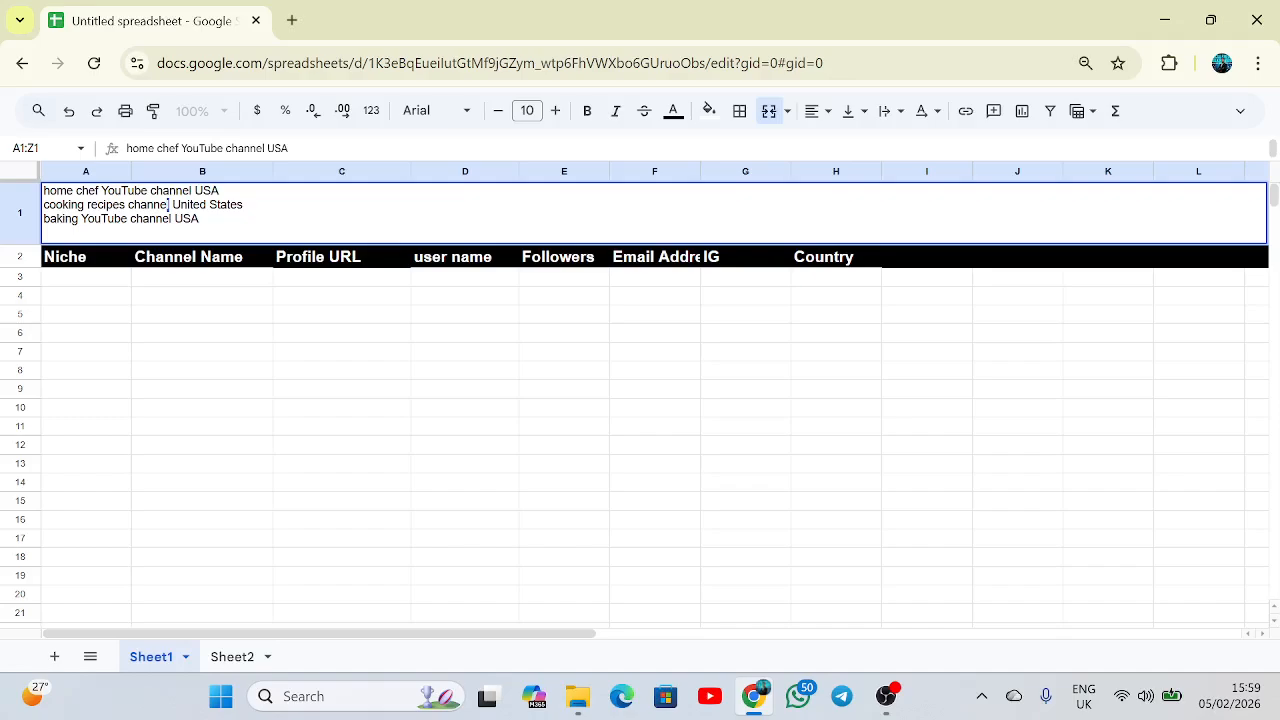
{"action": "left_click", "coordinate": [92, 262]}
{"action": "left_click", "coordinate": [94, 280]}
{"action": "left_click", "coordinate": [218, 206]}
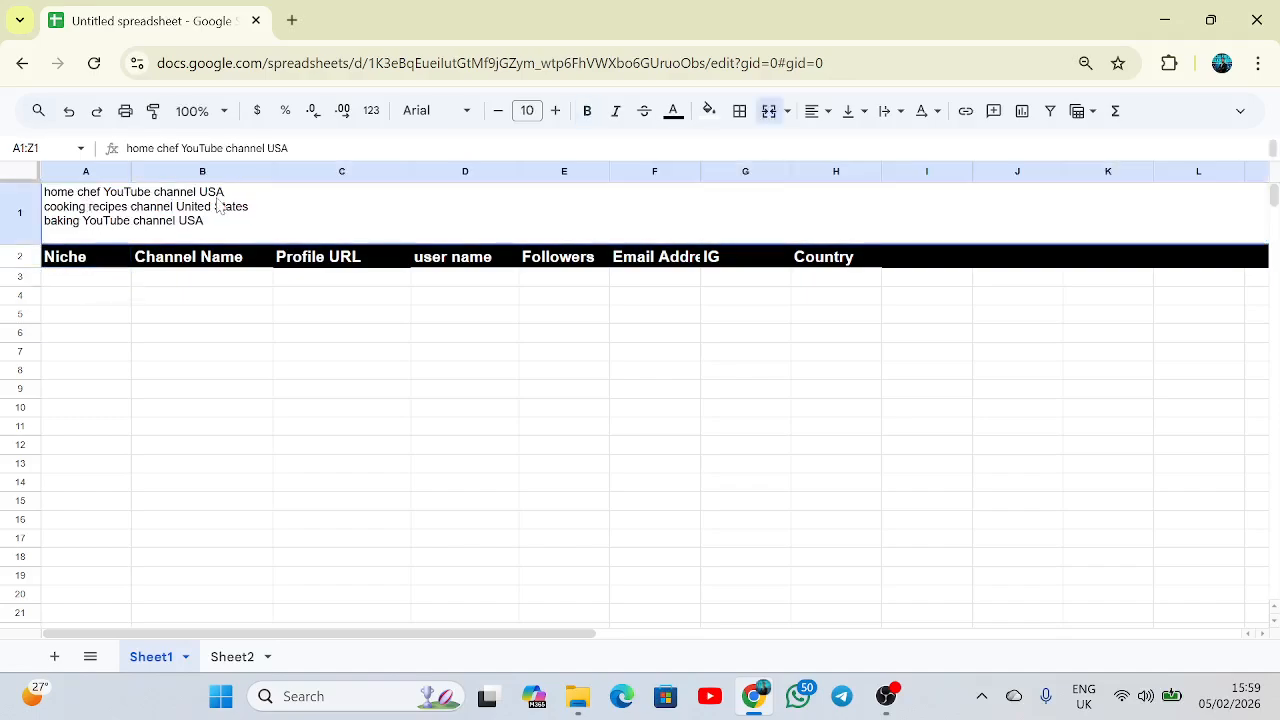
{"action": "double_click", "coordinate": [214, 217]}
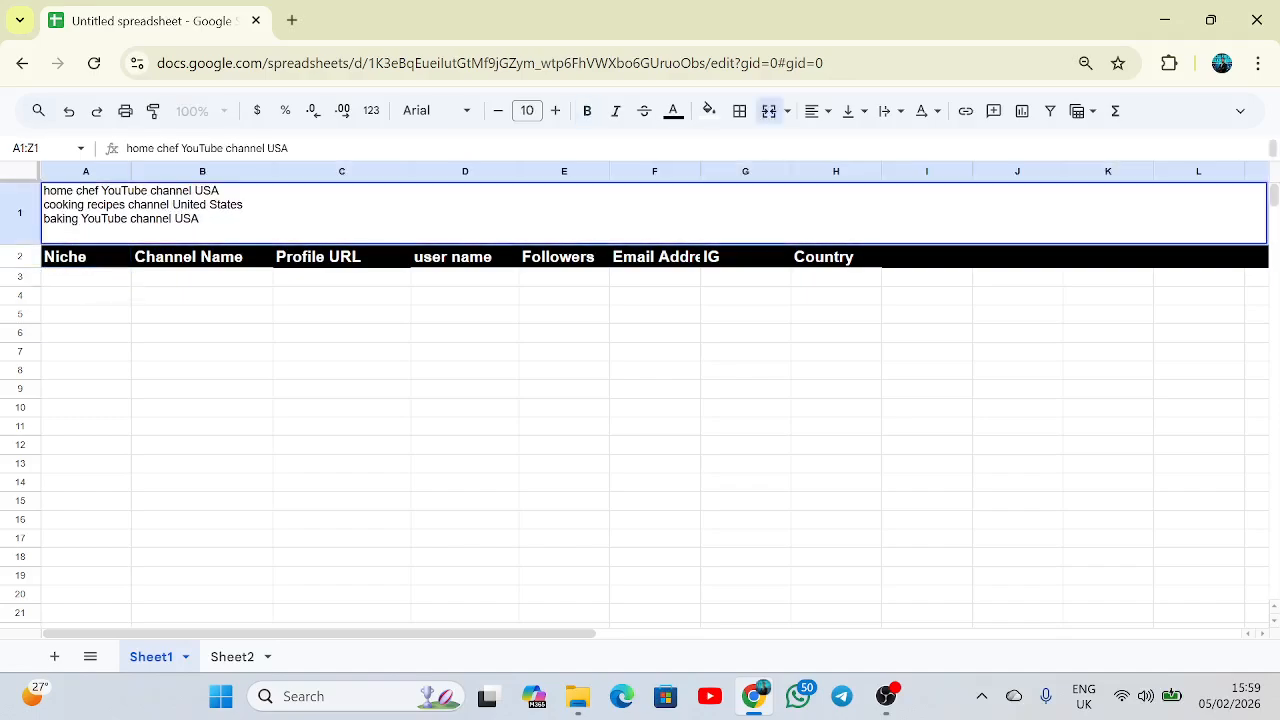
{"action": "left_click_drag", "start_coordinate": [201, 219], "coordinate": [26, 190]}
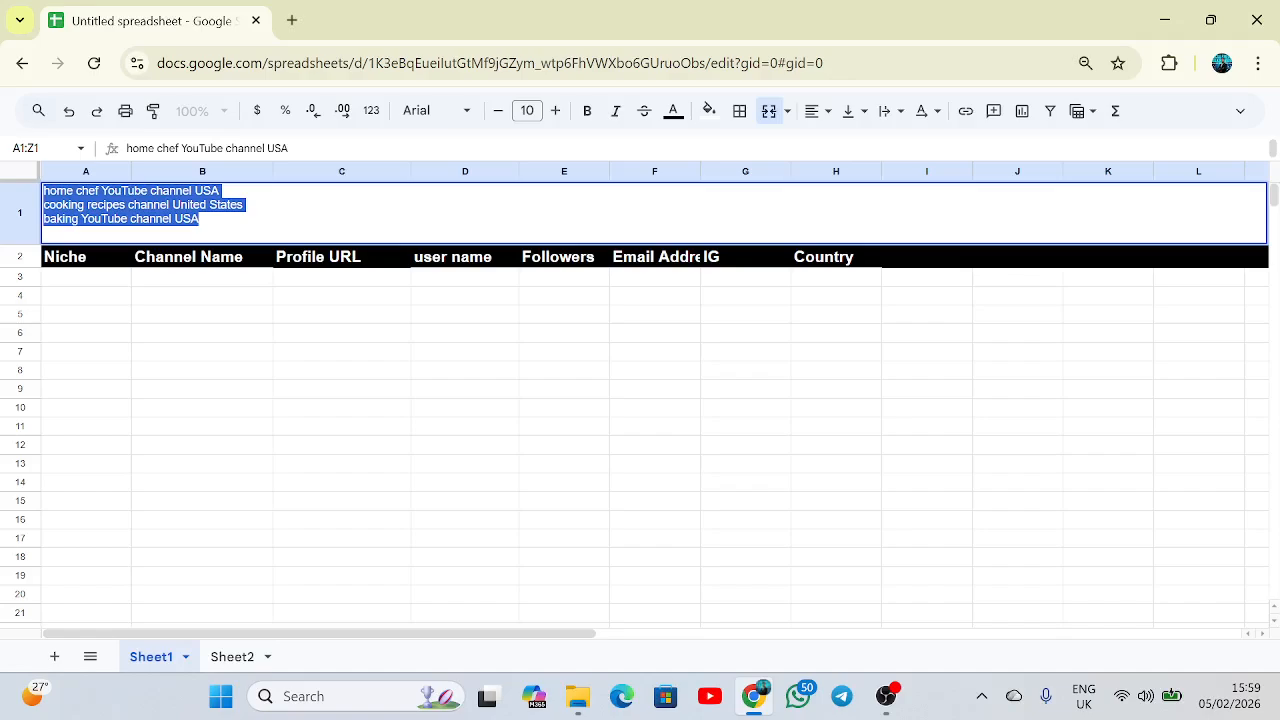
{"action": "left_click", "coordinate": [200, 219]}
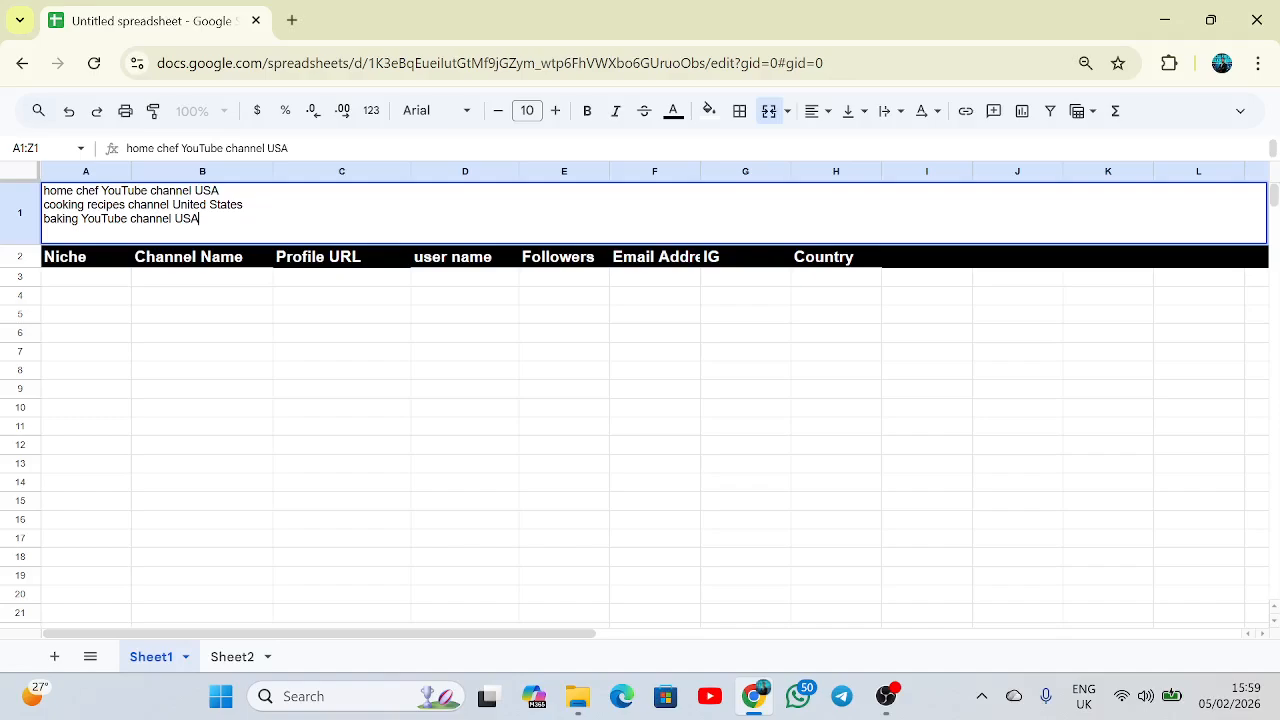
{"action": "left_click_drag", "start_coordinate": [200, 219], "coordinate": [38, 192]}
{"action": "key", "text": "ctrl+c"}
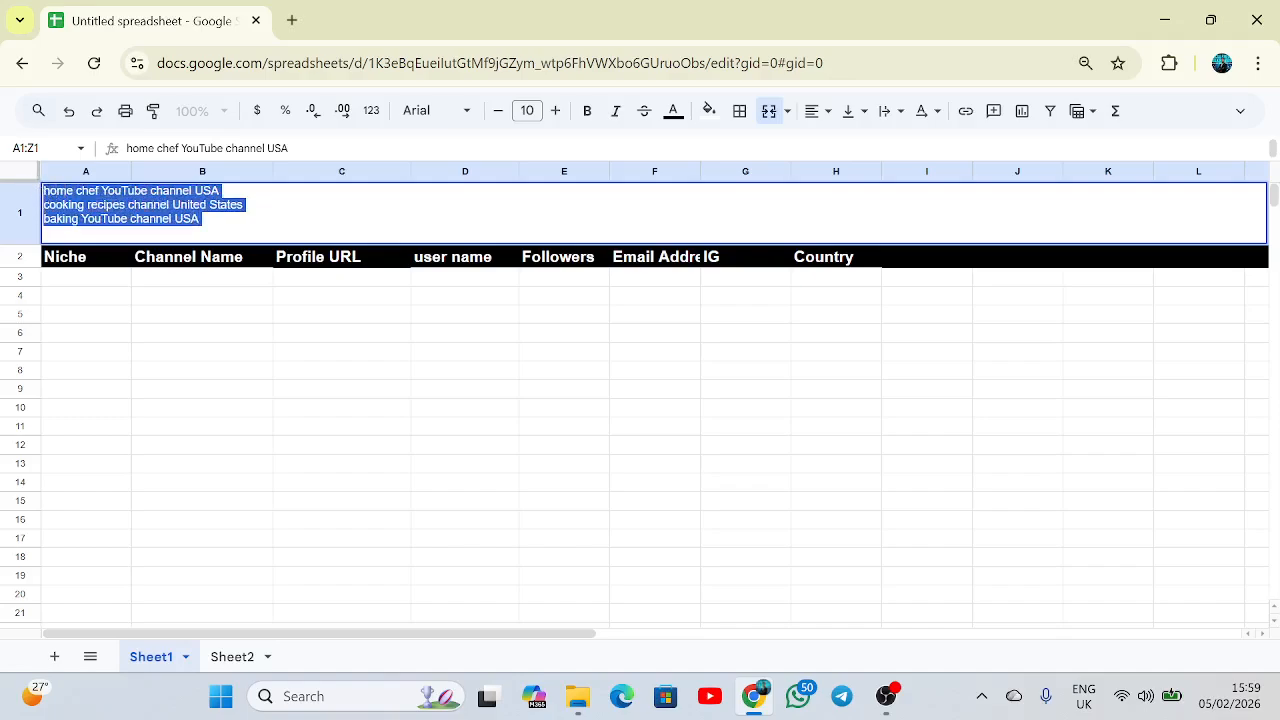
{"action": "left_click", "coordinate": [205, 300]}
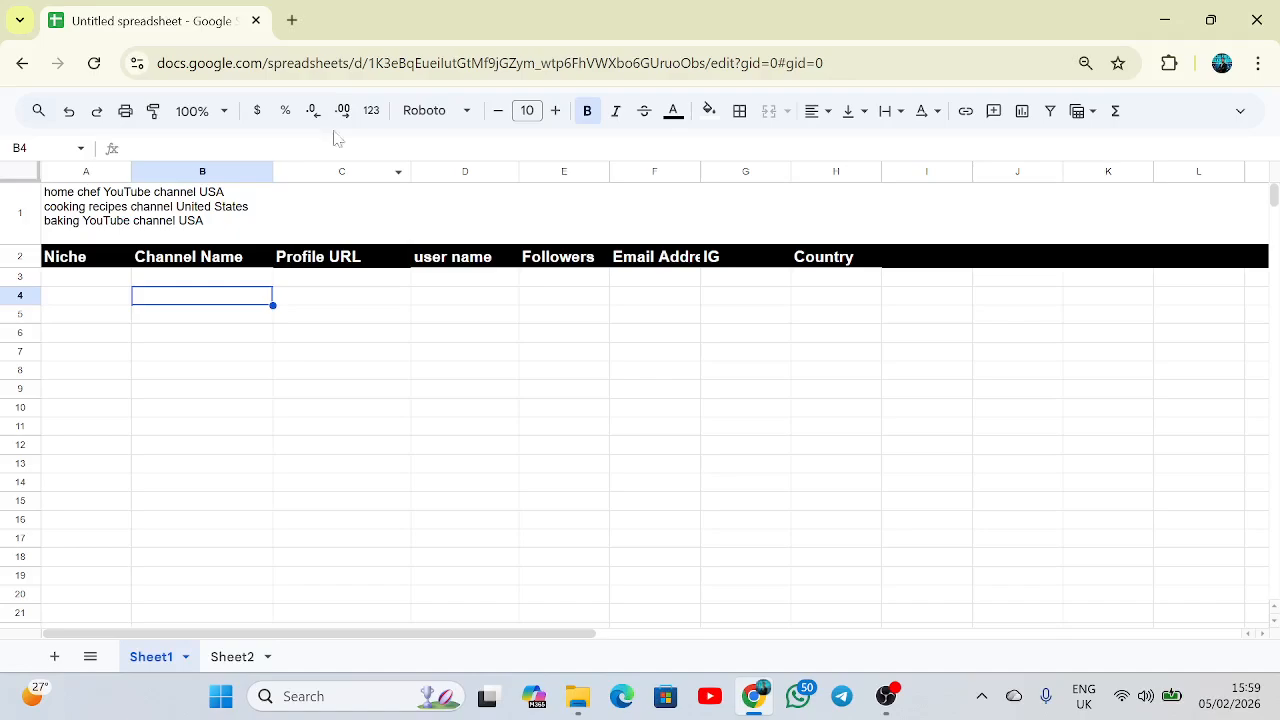
Open YouTube in a new browser tab and search for the copied home chef, cooking recipes and baking channel phrases
{"action": "left_click", "coordinate": [291, 20]}
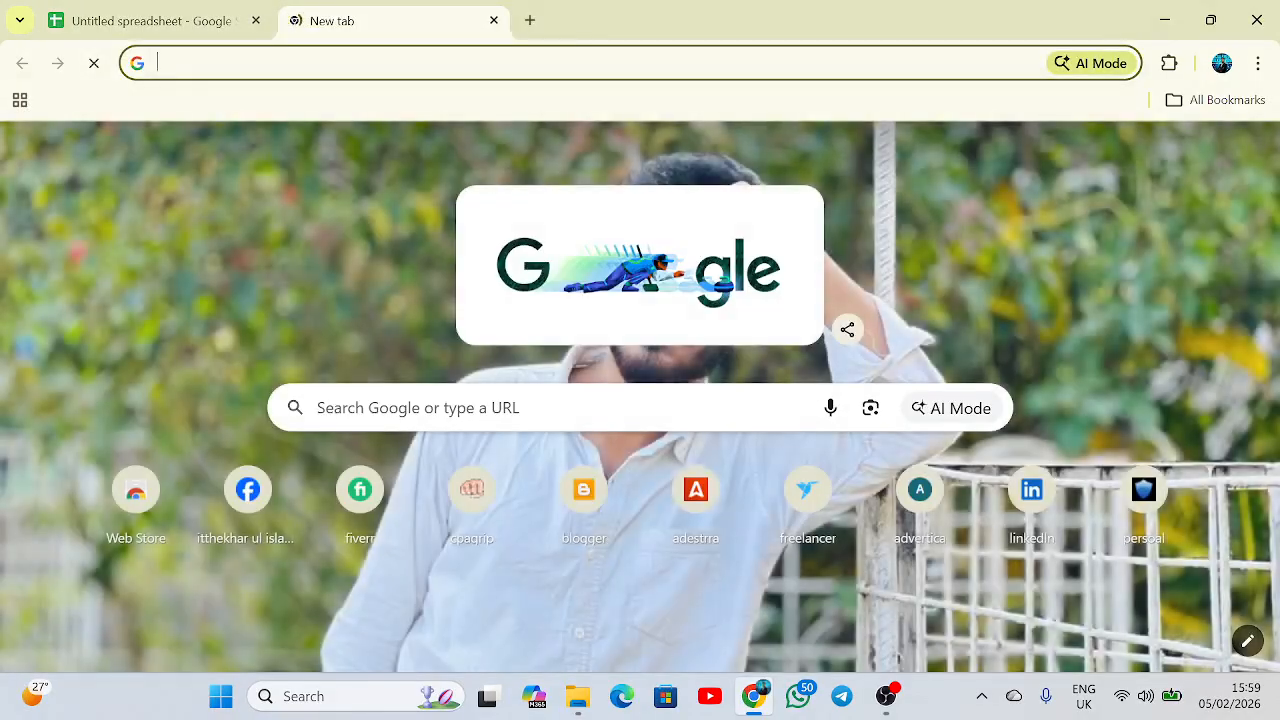
{"action": "left_click", "coordinate": [366, 64]}
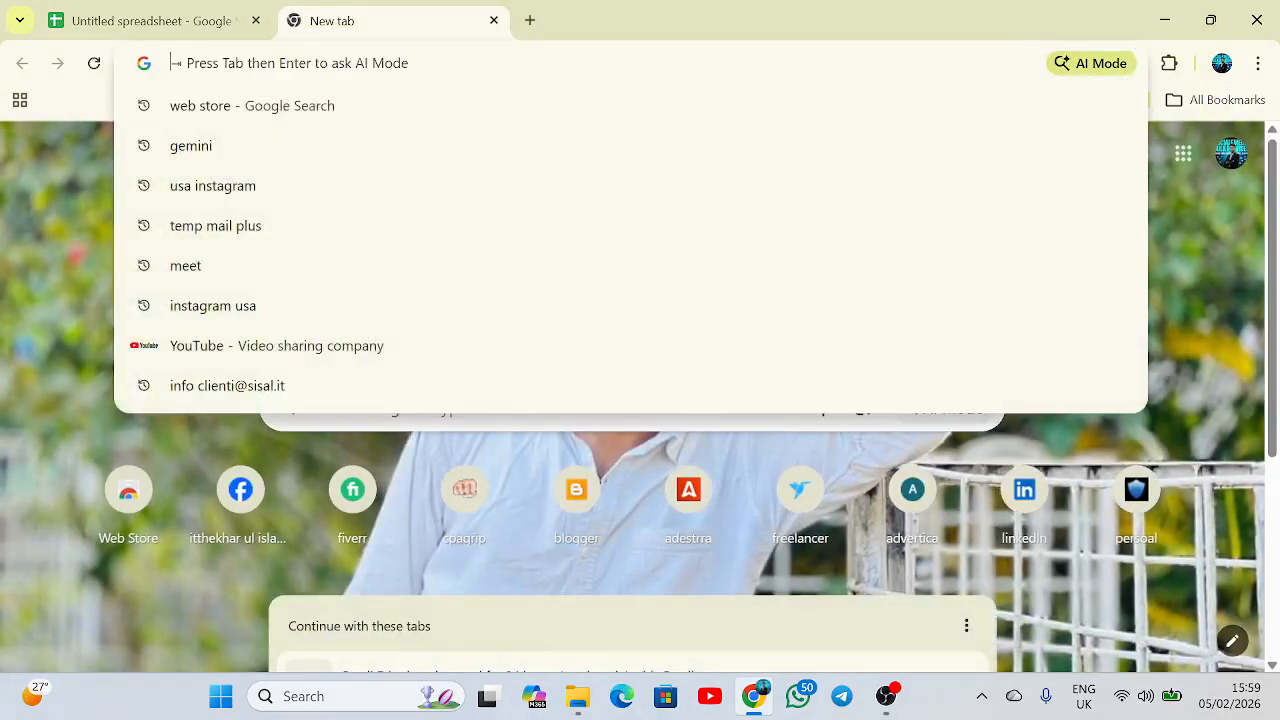
{"action": "type", "text": "yout"}
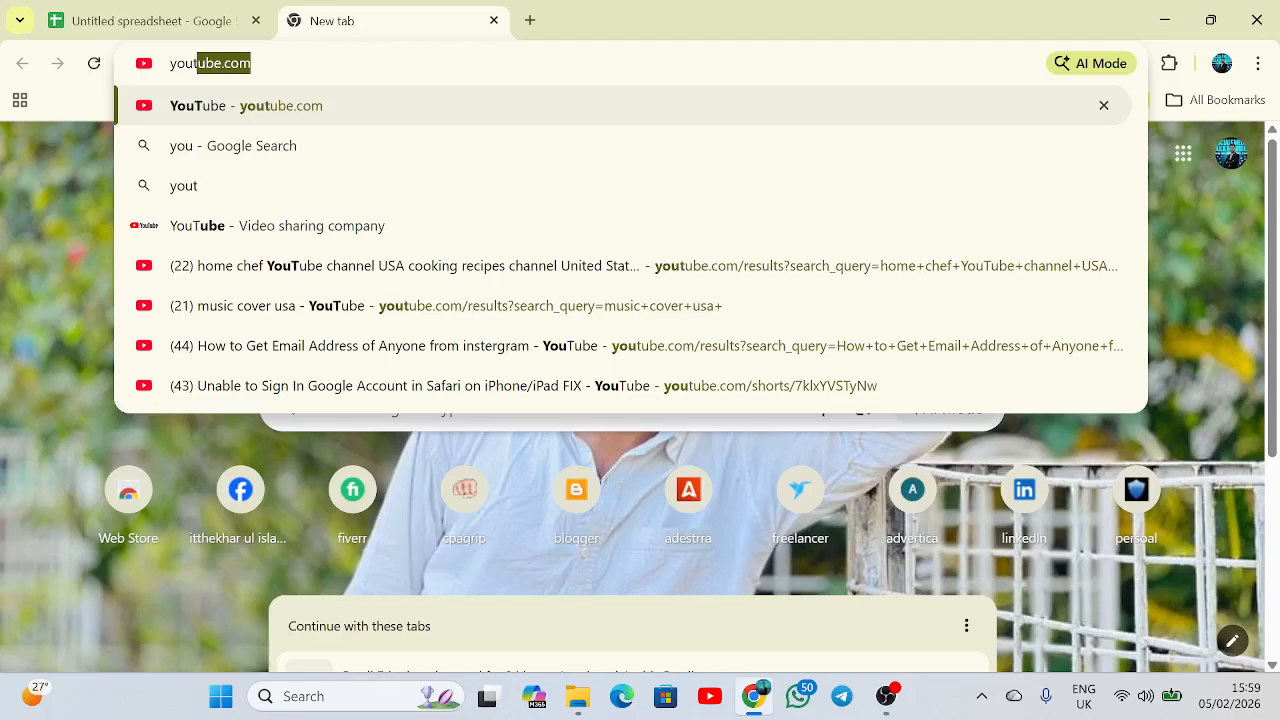
{"action": "type", "text": "ube"}
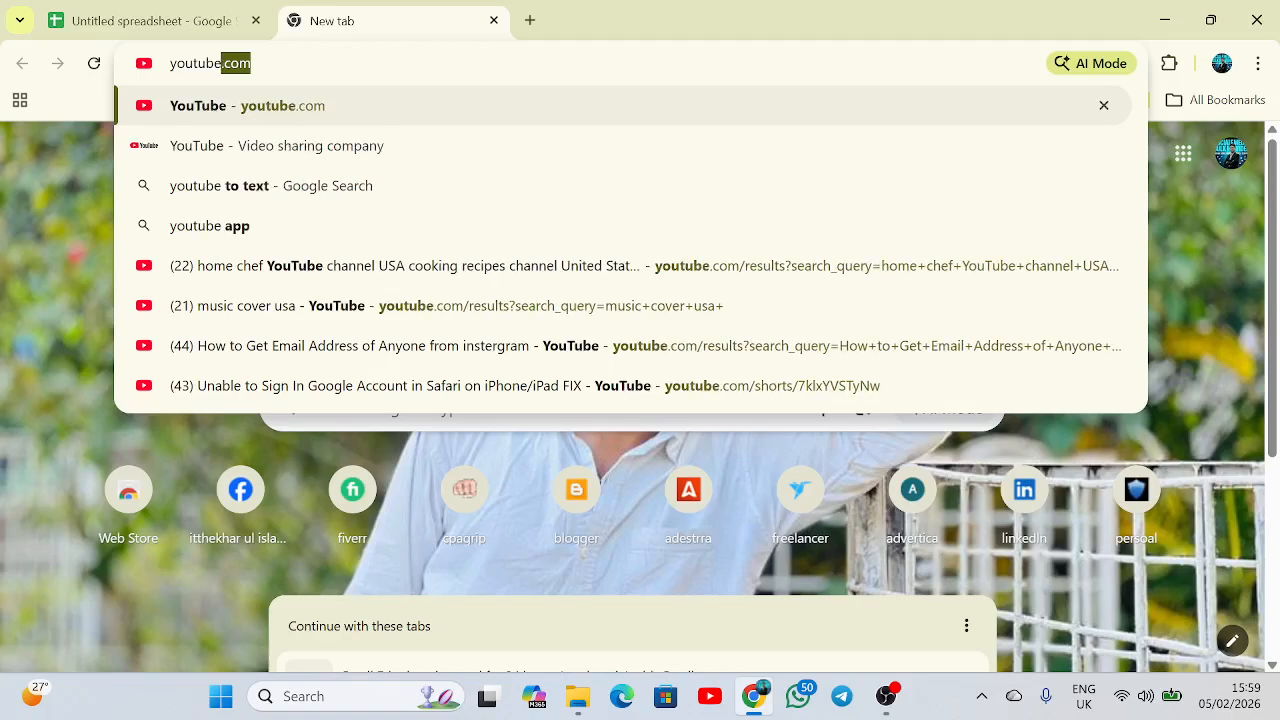
{"action": "key", "text": "Return"}
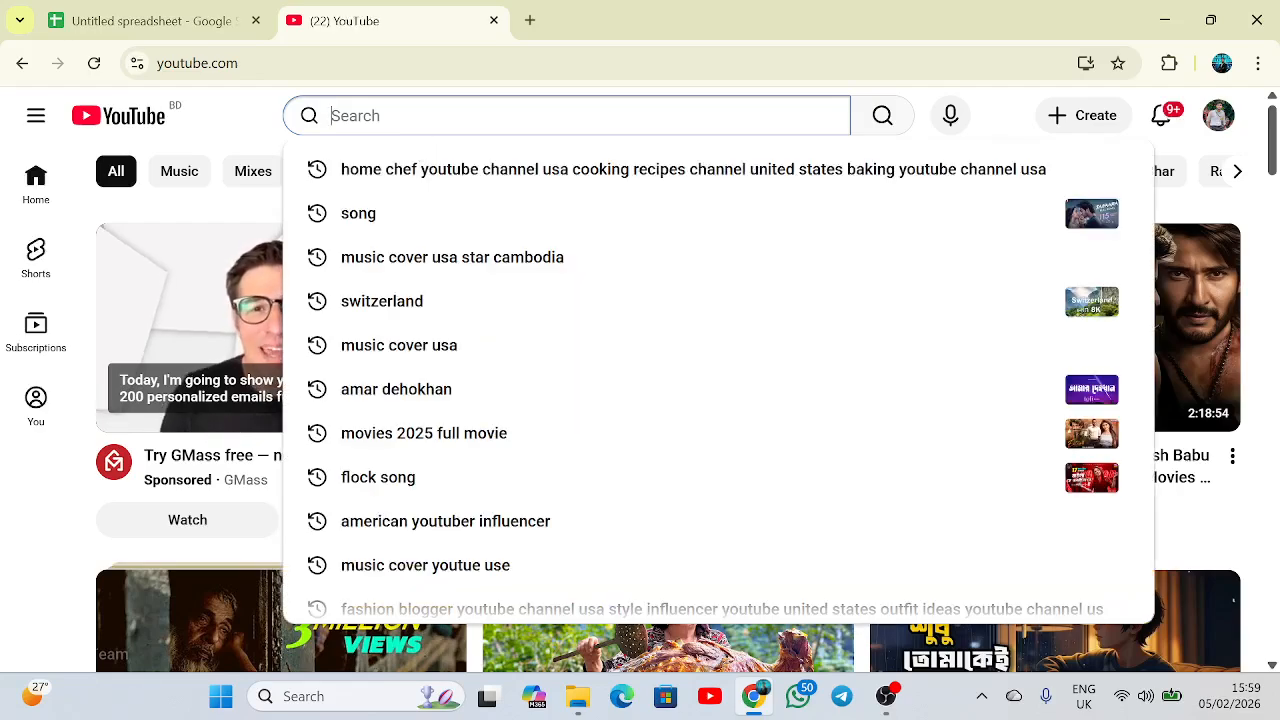
{"action": "key", "text": "ctrl+v"}
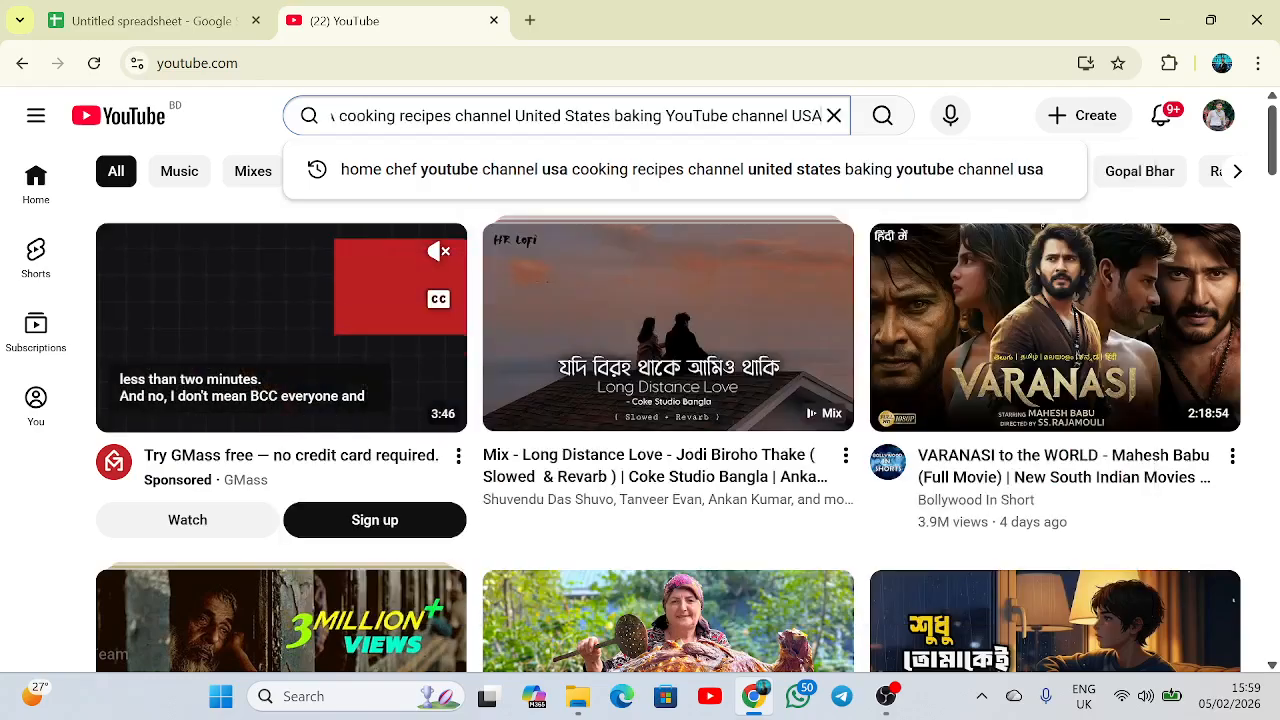
{"action": "key", "text": "Return"}
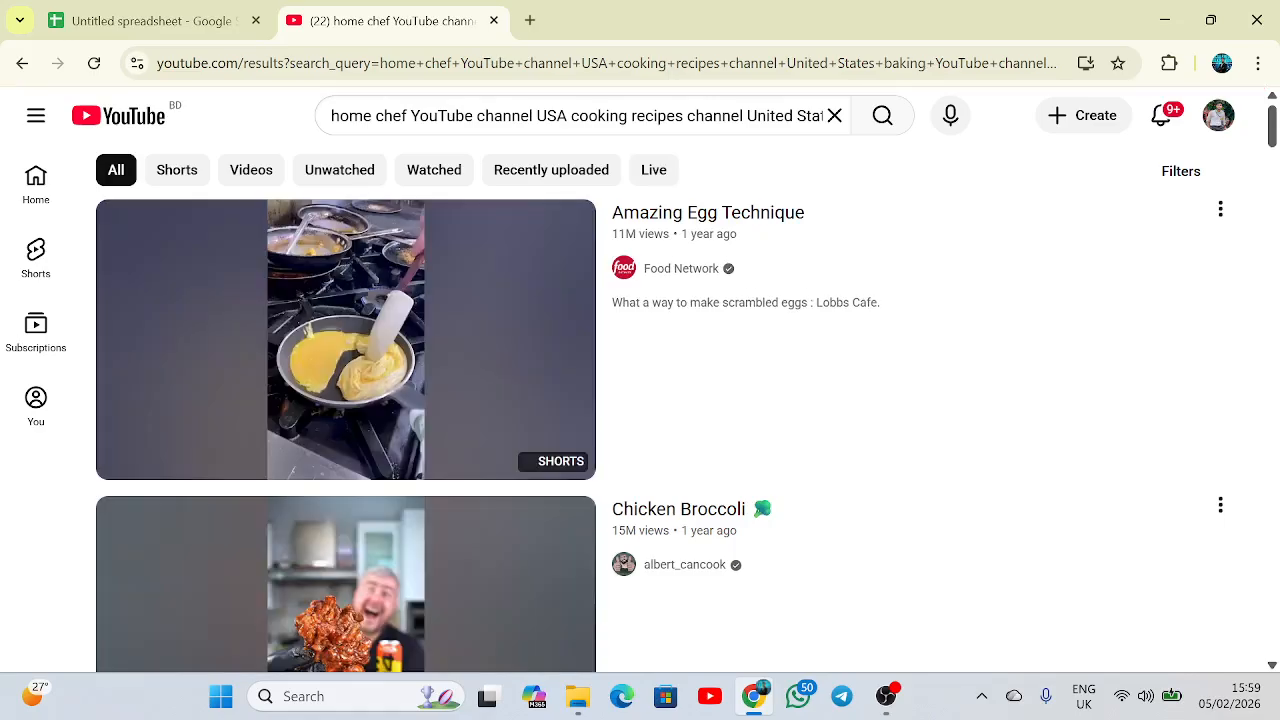
Filter the YouTube search results by type to Channels
{"action": "mouse_move", "coordinate": [494, 337]}
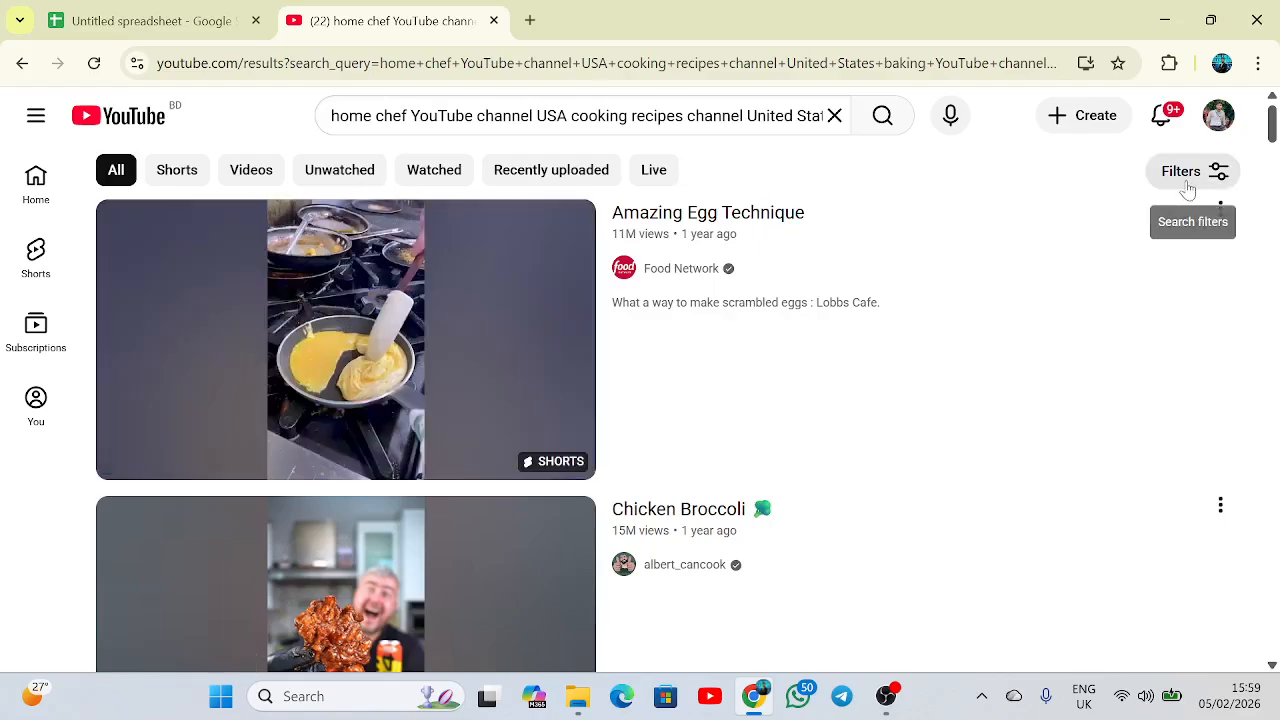
{"action": "left_click", "coordinate": [1186, 184]}
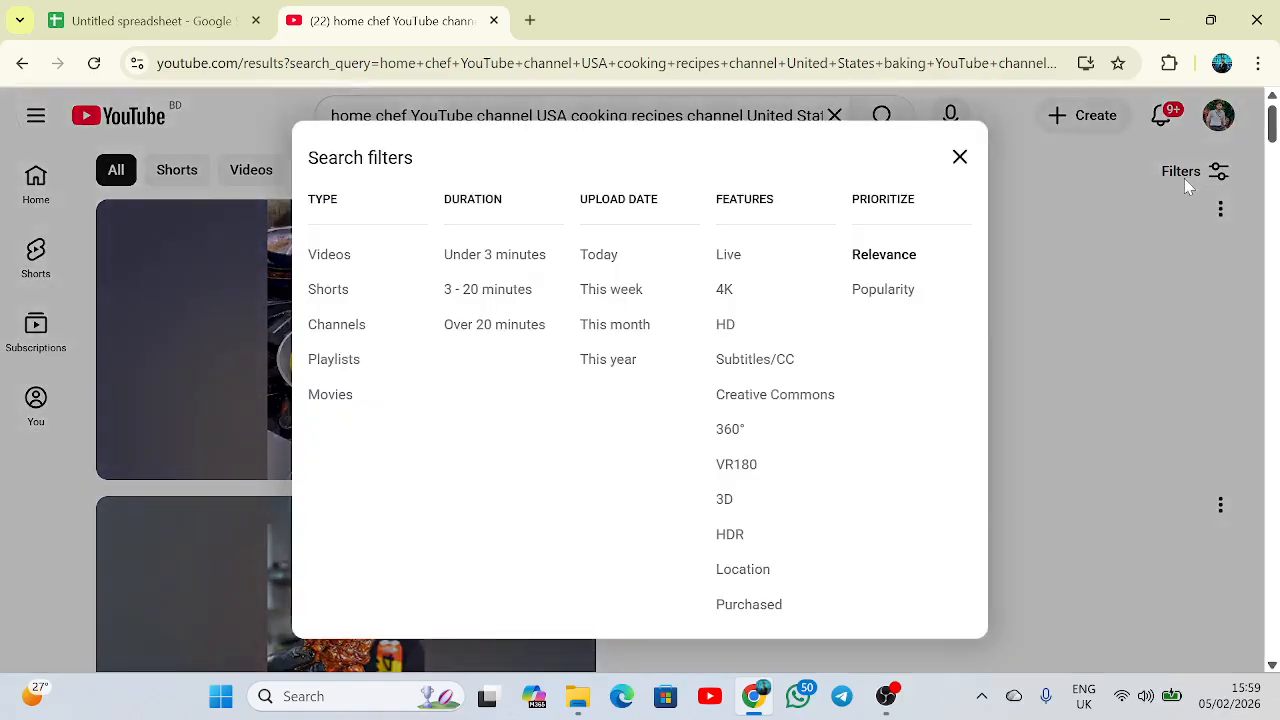
{"action": "left_click", "coordinate": [330, 336]}
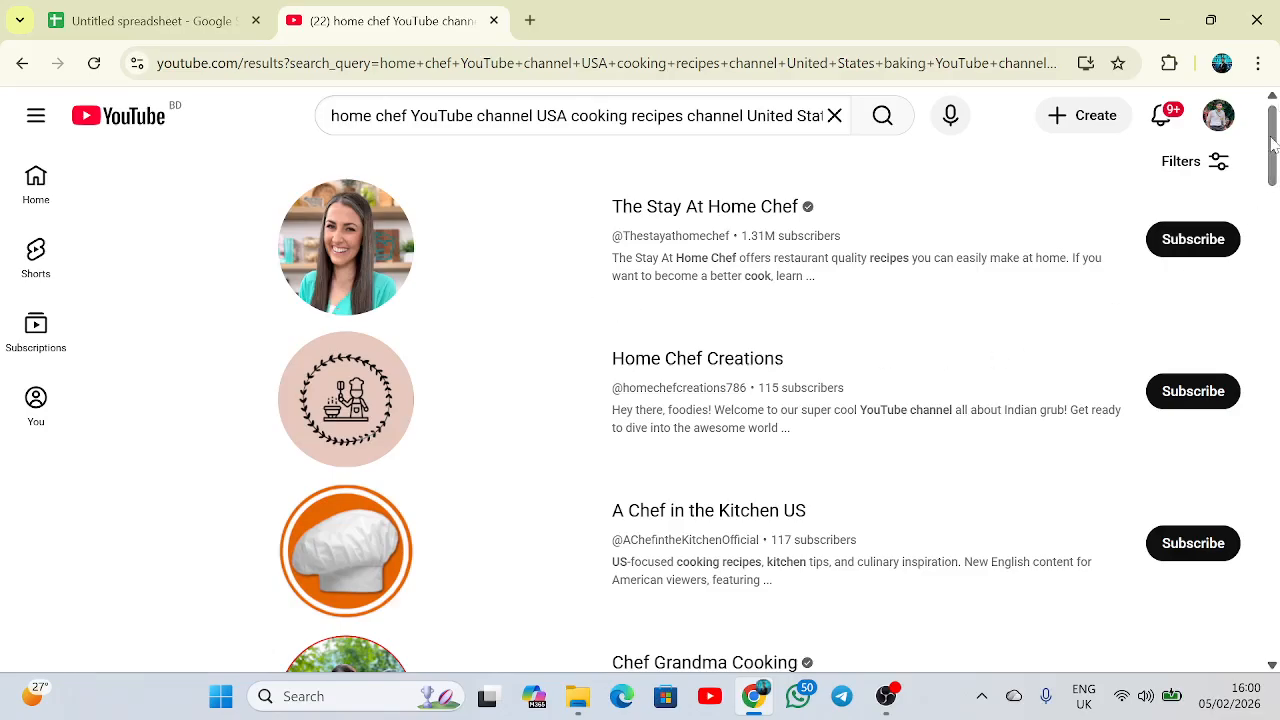
{"action": "mouse_move", "coordinate": [1272, 135]}
{"action": "left_mouse_down"}
{"action": "mouse_move", "coordinate": [1273, 349]}
{"action": "mouse_move", "coordinate": [1270, 125]}
{"action": "left_mouse_up"}
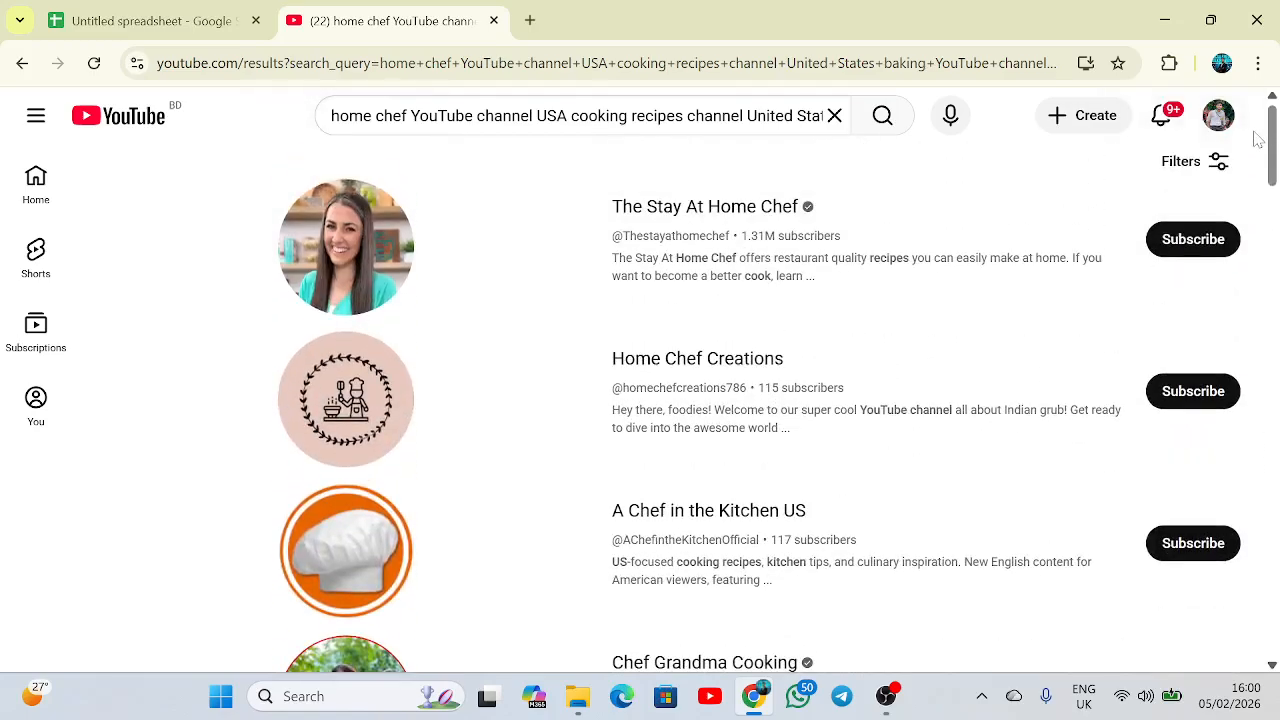
Pin the Instant Data Scraper, Salesflare: Email Finder and YouTube Email Finder extensions to the browser toolbar
{"action": "left_click", "coordinate": [1170, 64]}
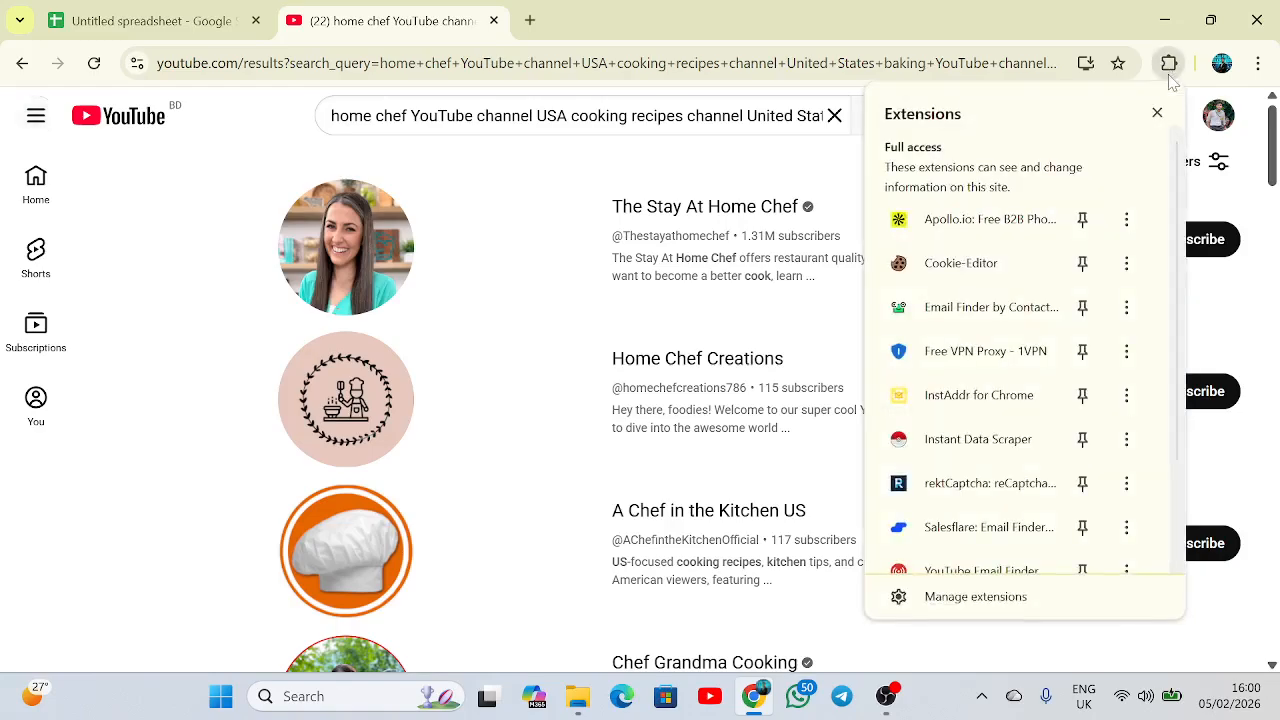
{"action": "scroll", "coordinate": [1180, 180], "scroll_direction": "down", "scroll_amount": 1}
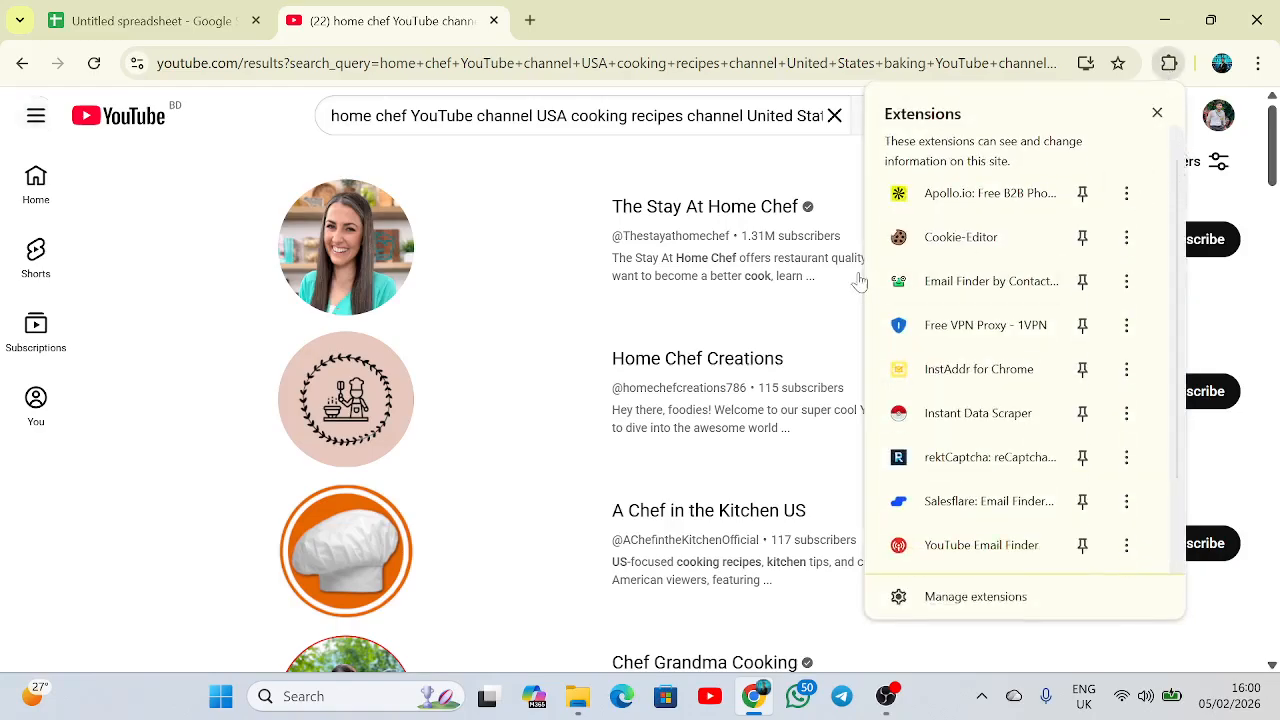
{"action": "scroll", "coordinate": [1182, 240], "scroll_direction": "down", "scroll_amount": 2}
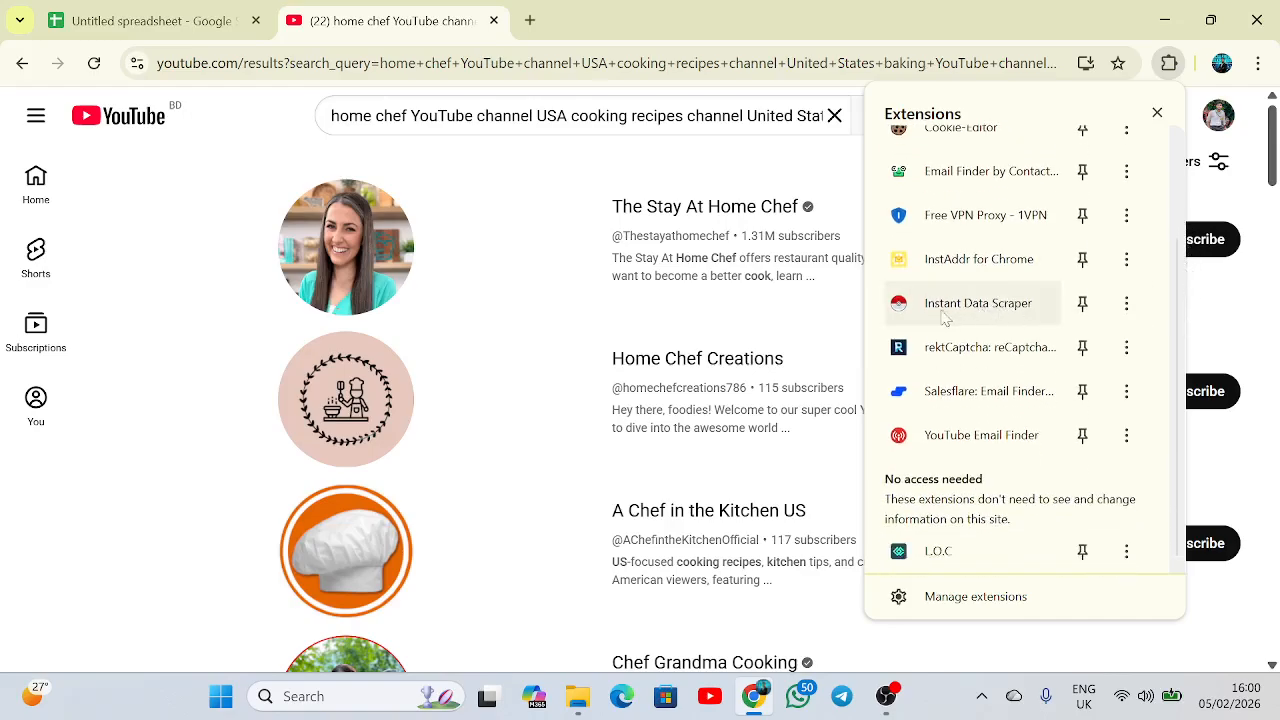
{"action": "left_click", "coordinate": [1083, 308]}
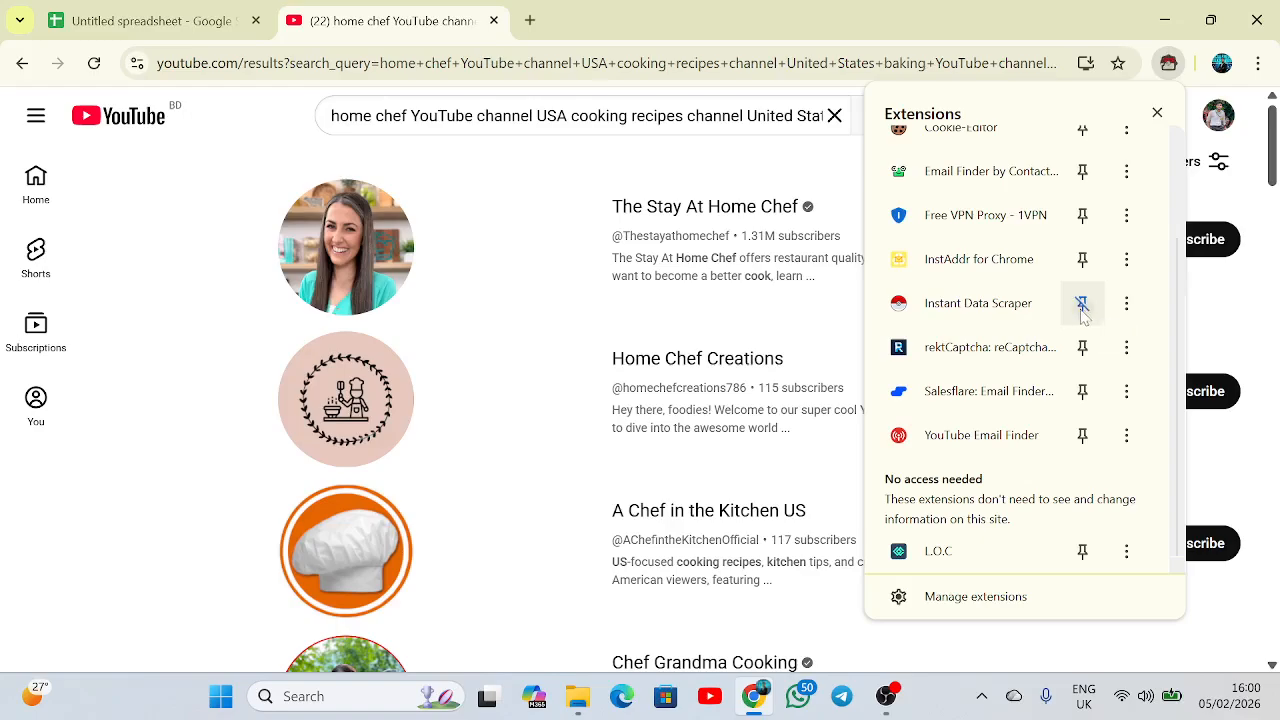
{"action": "left_click", "coordinate": [1085, 397]}
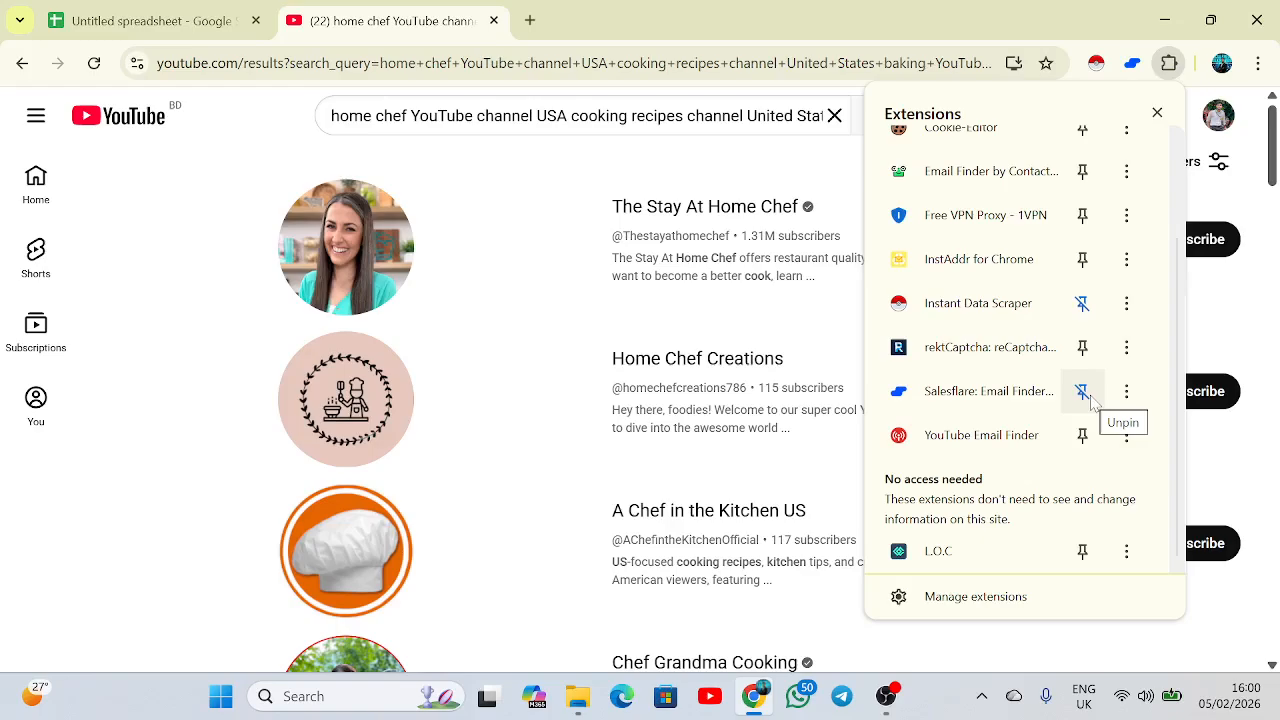
{"action": "left_click", "coordinate": [1082, 440]}
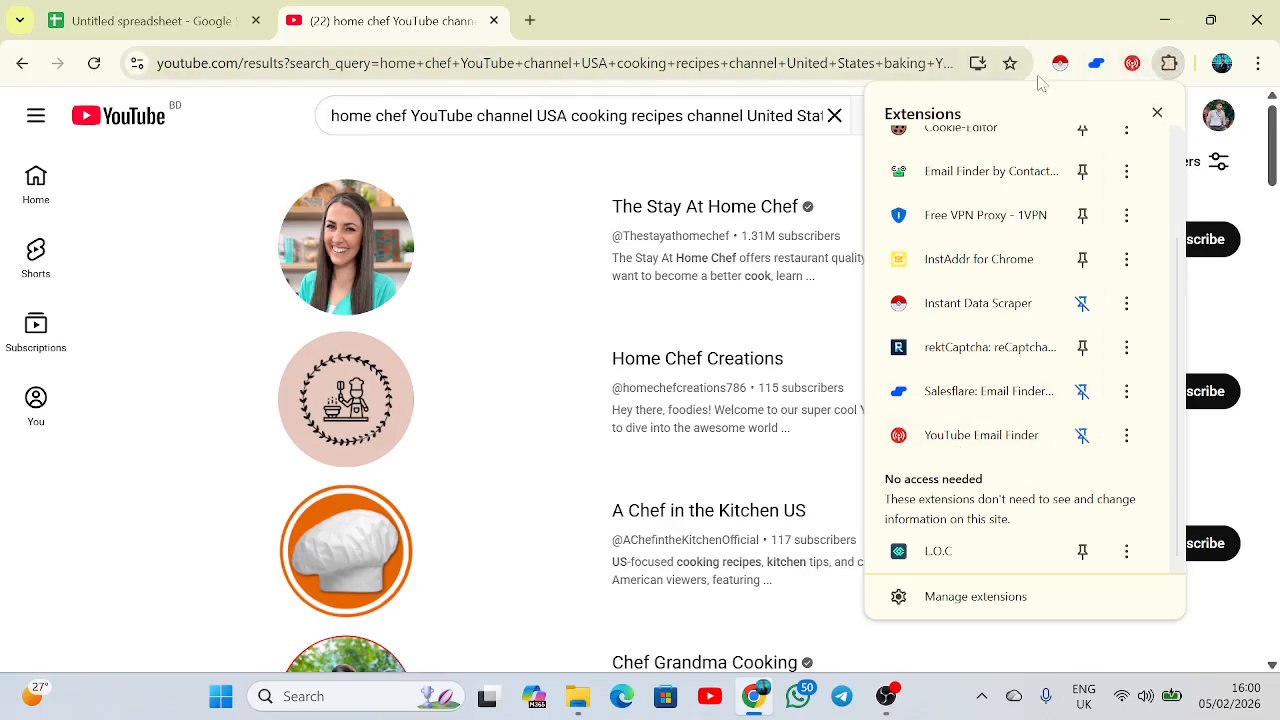
{"action": "left_click", "coordinate": [1157, 112]}
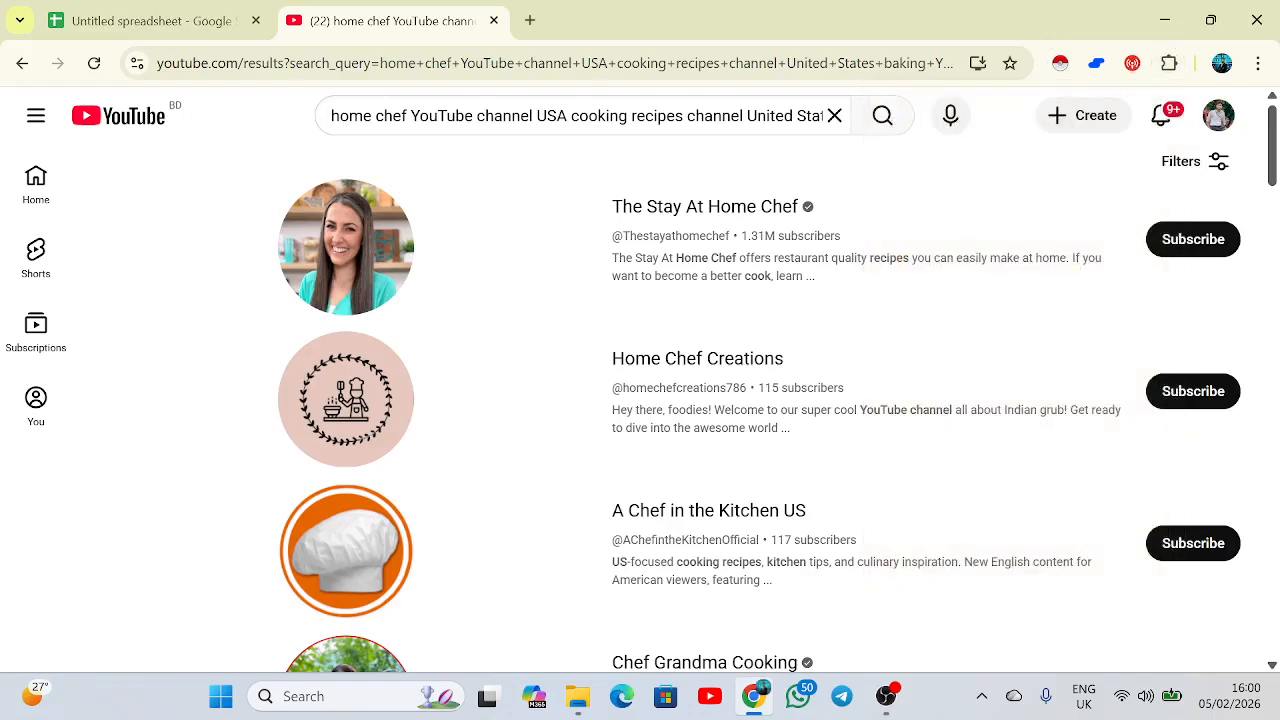
Launch Instant Data Scraper on the YouTube channel results and start crawling with infinite scroll enabled
{"action": "left_click", "coordinate": [1060, 64]}
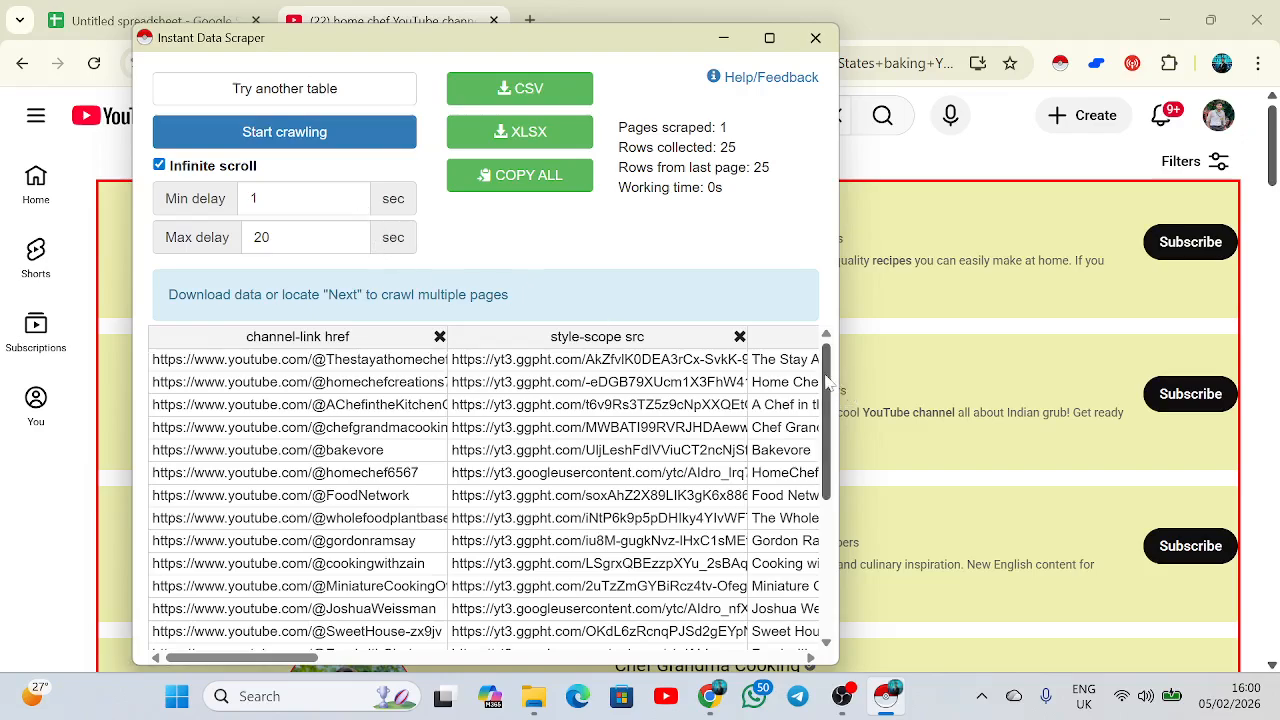
{"action": "left_click", "coordinate": [159, 166]}
{"action": "left_click", "coordinate": [160, 166]}
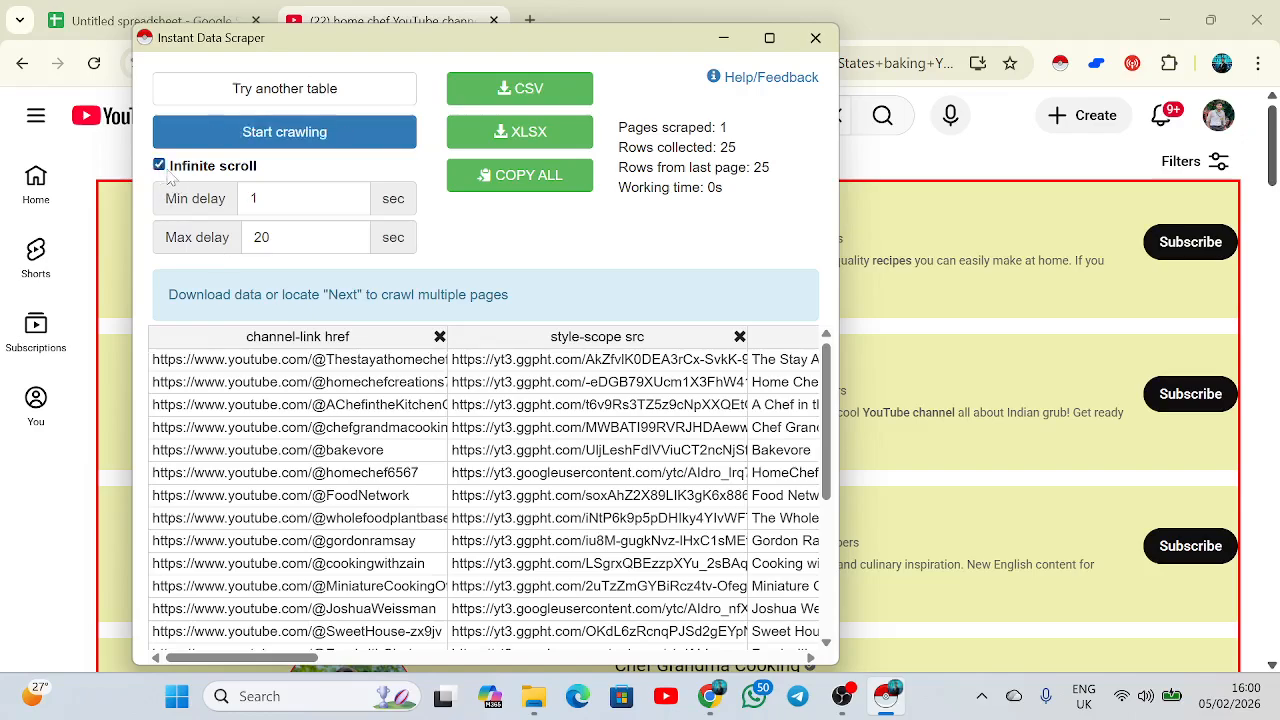
{"action": "left_click", "coordinate": [281, 146]}
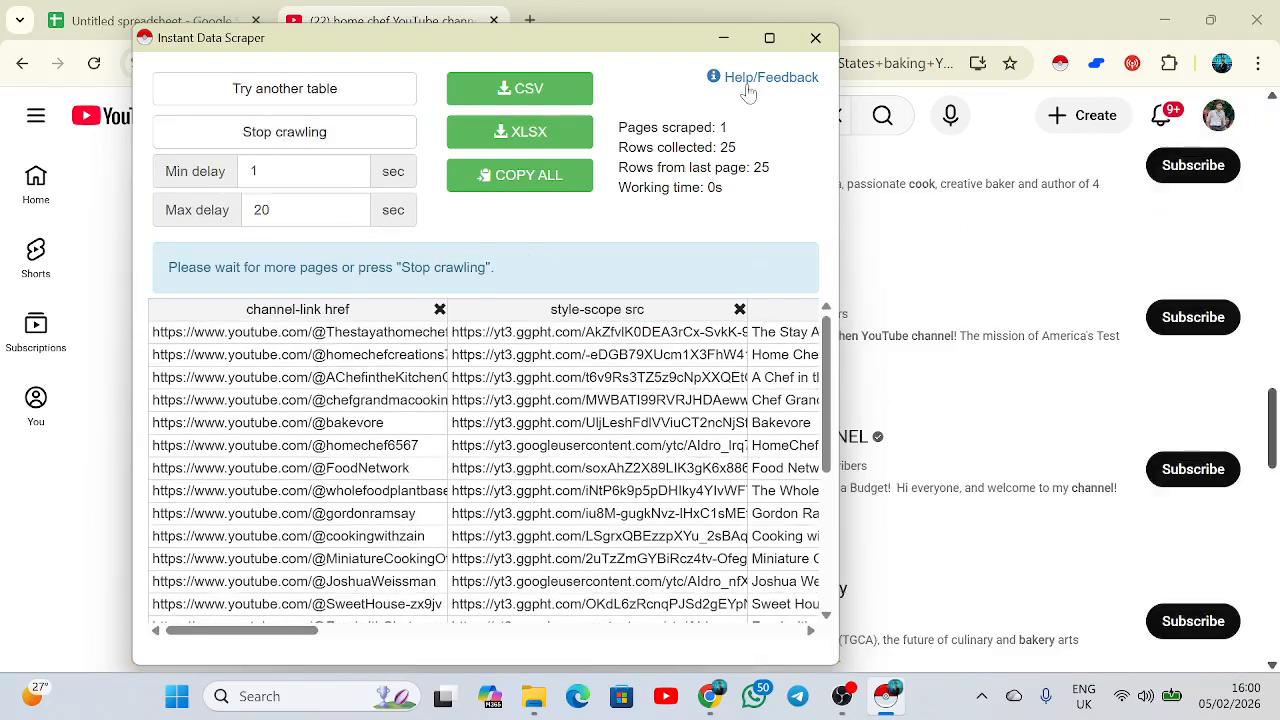
Look through the rows being collected, copy all the scraped data once crawling stops, and close Instant Data Scraper
{"action": "left_click_drag", "start_coordinate": [652, 44], "coordinate": [829, 140]}
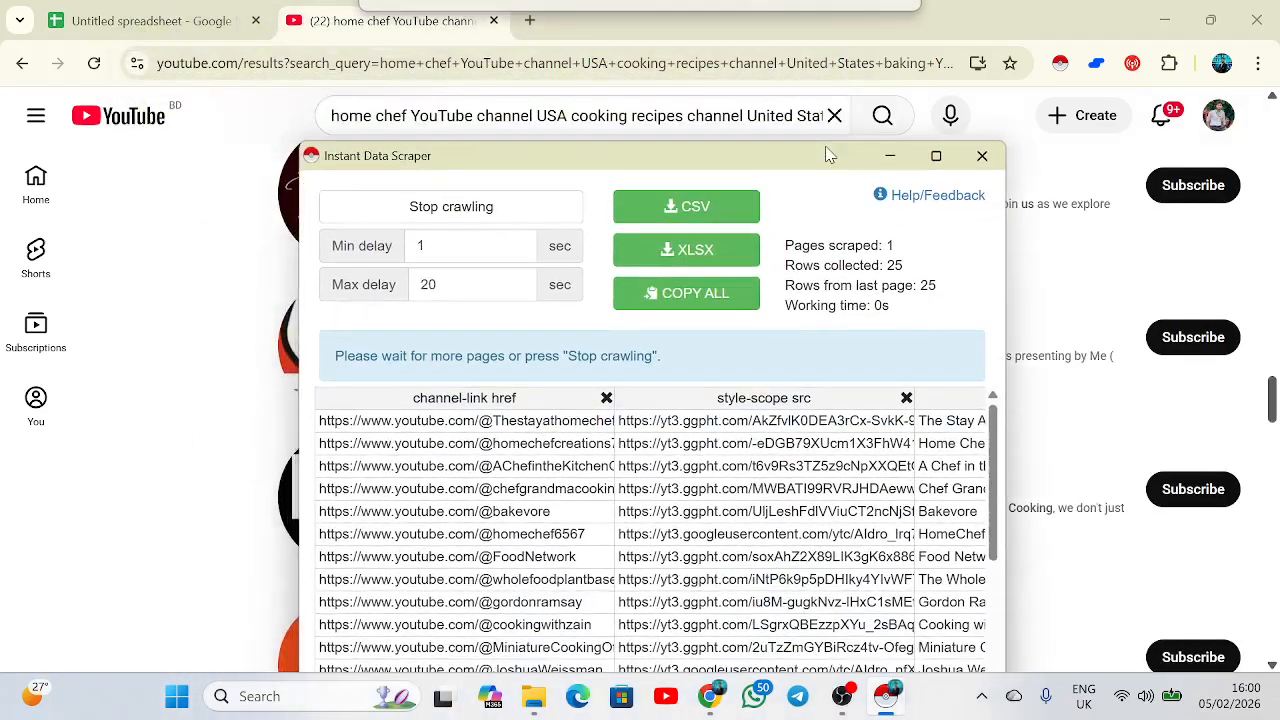
{"action": "scroll", "coordinate": [995, 540], "scroll_direction": "down", "scroll_amount": 2}
{"action": "scroll", "coordinate": [995, 540], "scroll_direction": "down", "scroll_amount": 4}
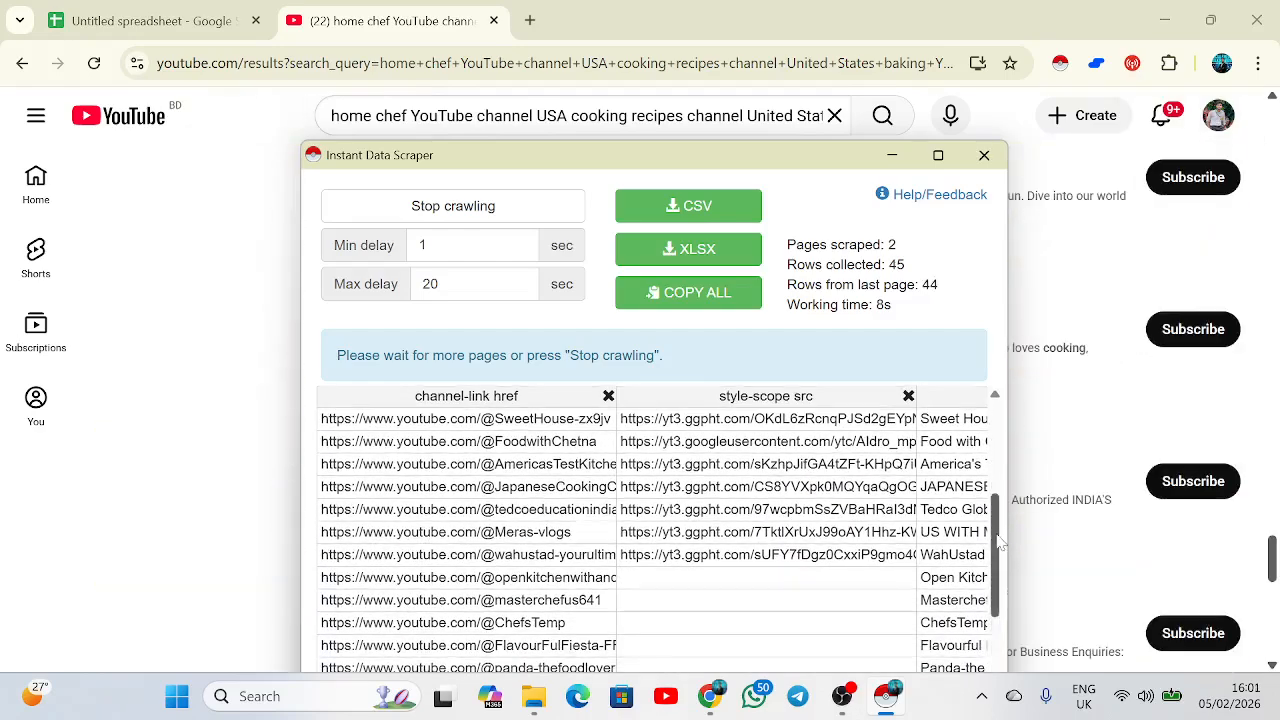
{"action": "left_click_drag", "start_coordinate": [997, 538], "coordinate": [990, 405]}
{"action": "left_click_drag", "start_coordinate": [810, 163], "coordinate": [835, 389]}
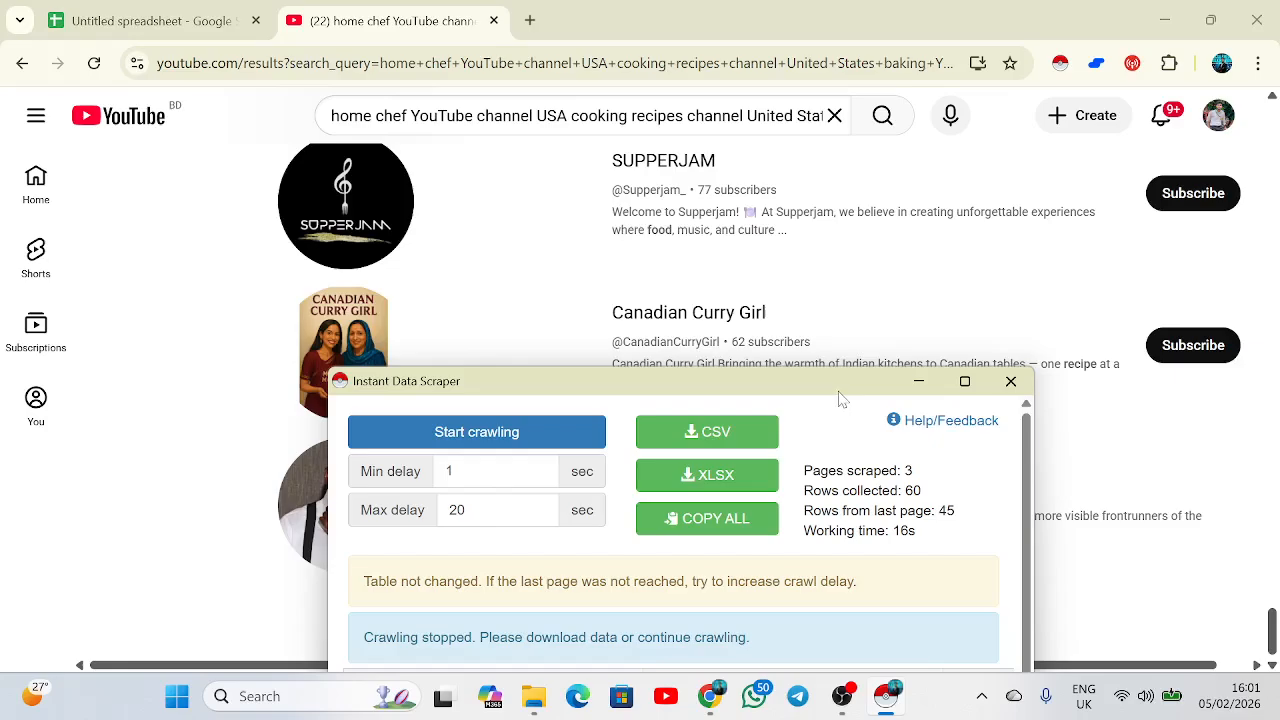
{"action": "left_click_drag", "start_coordinate": [838, 393], "coordinate": [809, 124]}
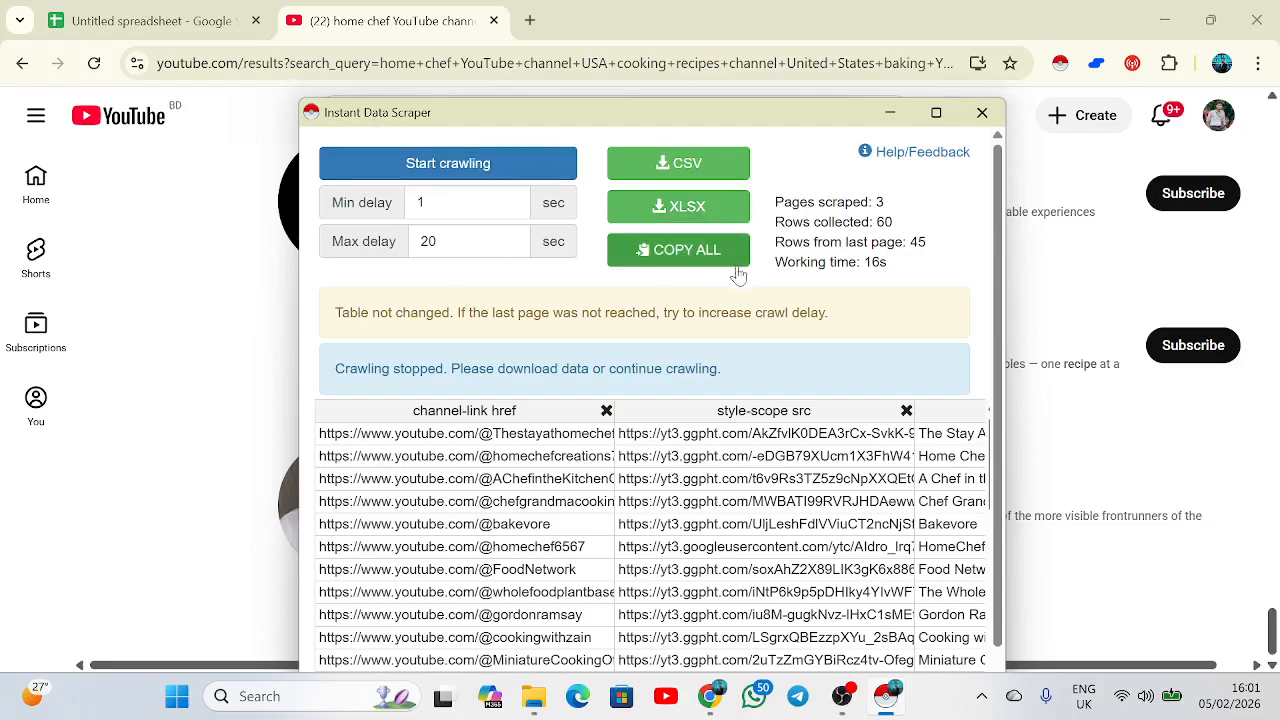
{"action": "left_click", "coordinate": [695, 261]}
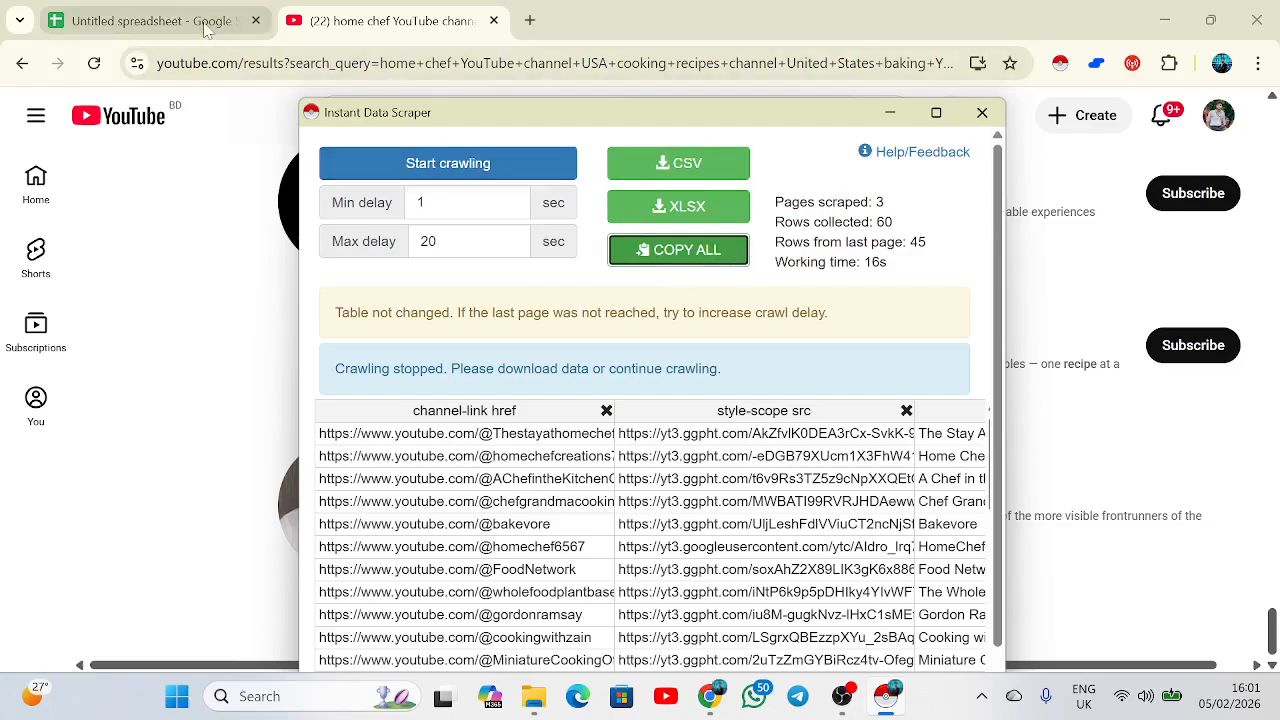
{"action": "left_click", "coordinate": [982, 112]}
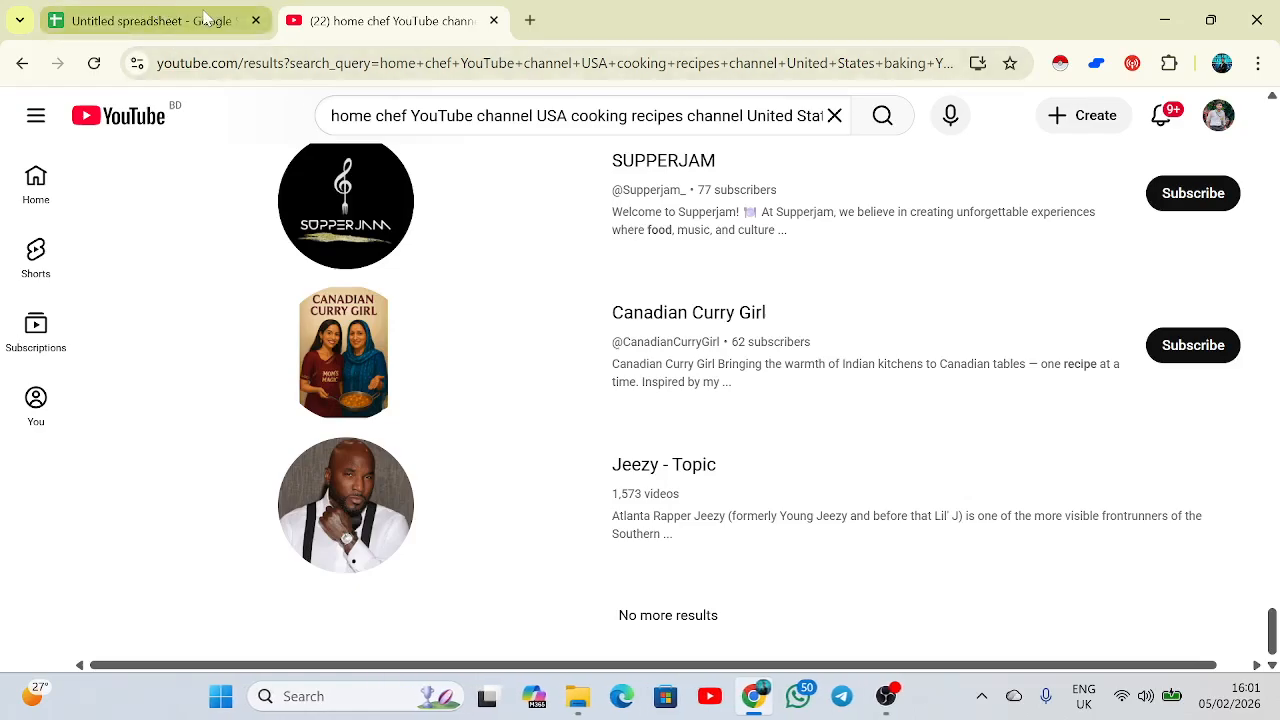
Switch to the Google Sheets spreadsheet and paste the scraped channel data into Sheet2 starting at cell D1
{"action": "mouse_move", "coordinate": [204, 18]}
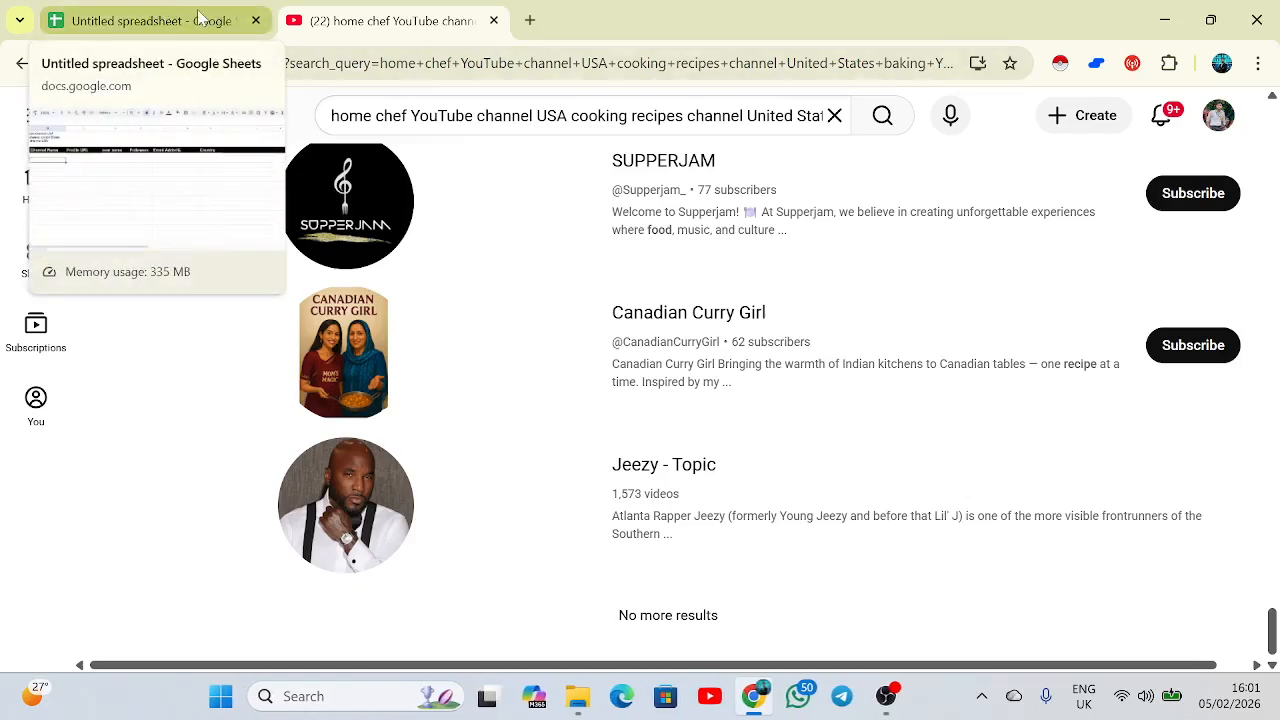
{"action": "left_click", "coordinate": [200, 18]}
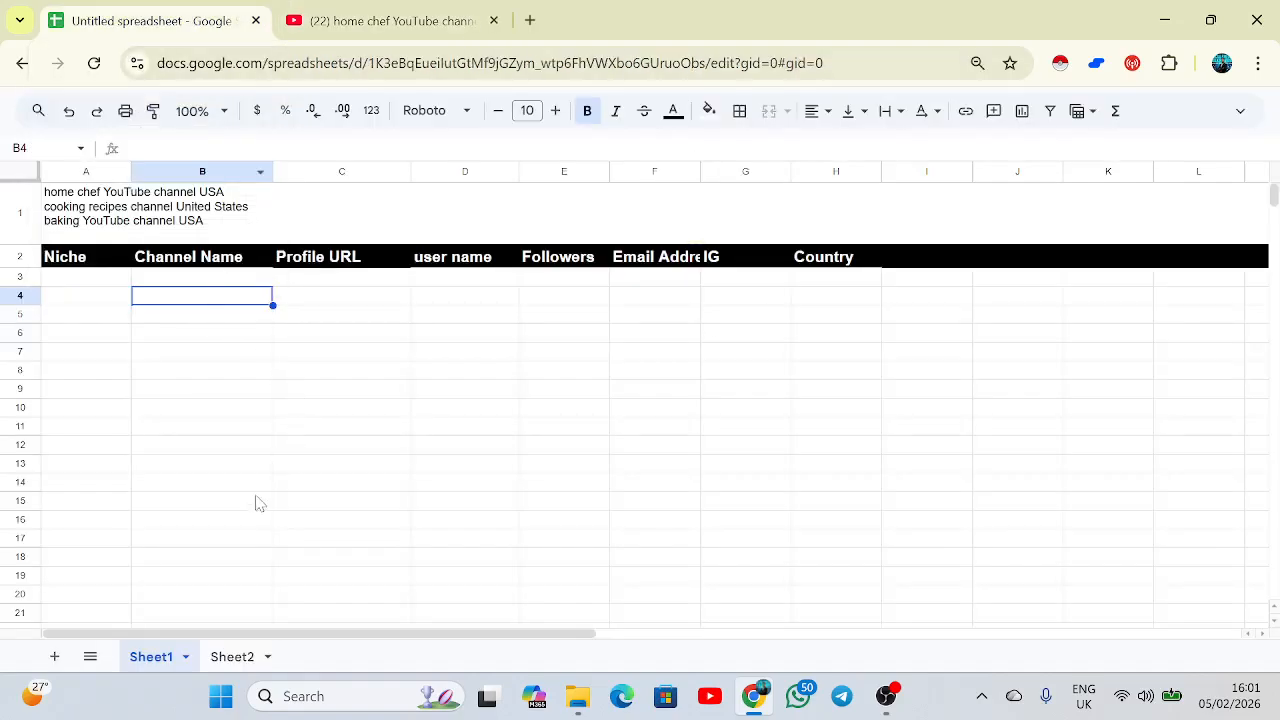
{"action": "mouse_move", "coordinate": [80, 284]}
{"action": "left_mouse_down"}
{"action": "mouse_move", "coordinate": [731, 586]}
{"action": "mouse_move", "coordinate": [331, 506]}
{"action": "mouse_move", "coordinate": [341, 482]}
{"action": "left_mouse_up"}
{"action": "left_click", "coordinate": [803, 486]}
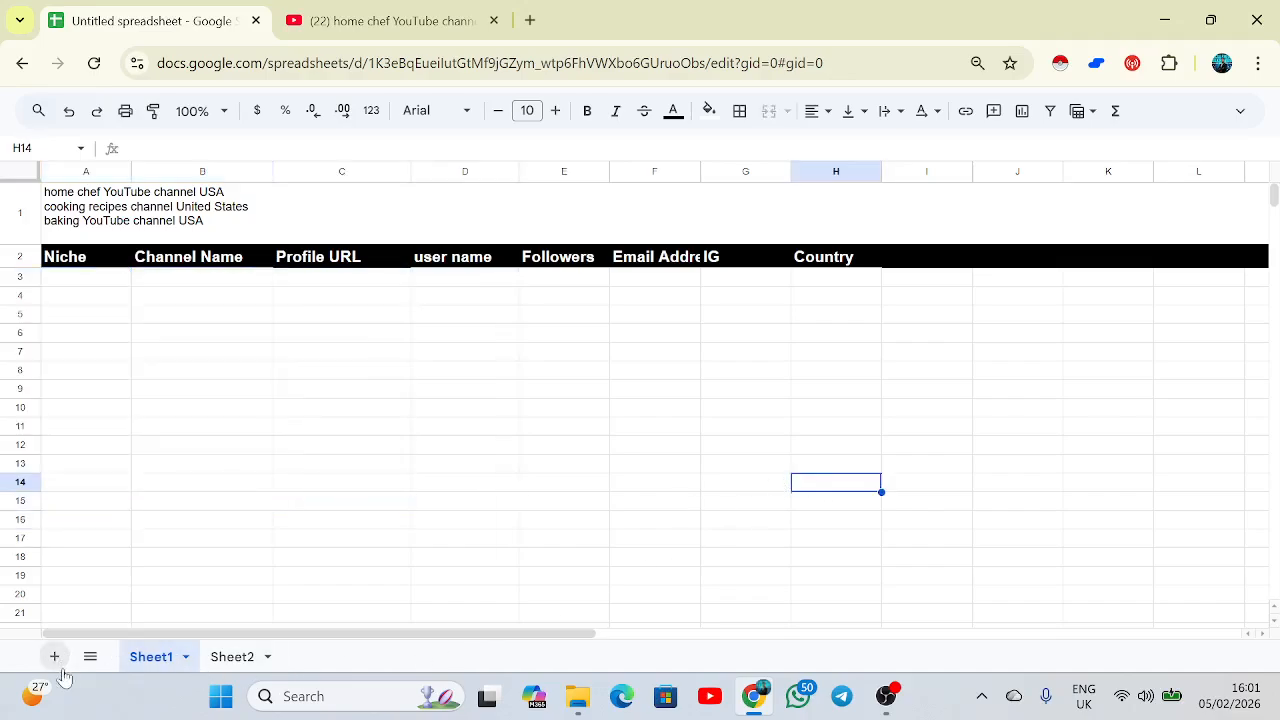
{"action": "left_click", "coordinate": [236, 663]}
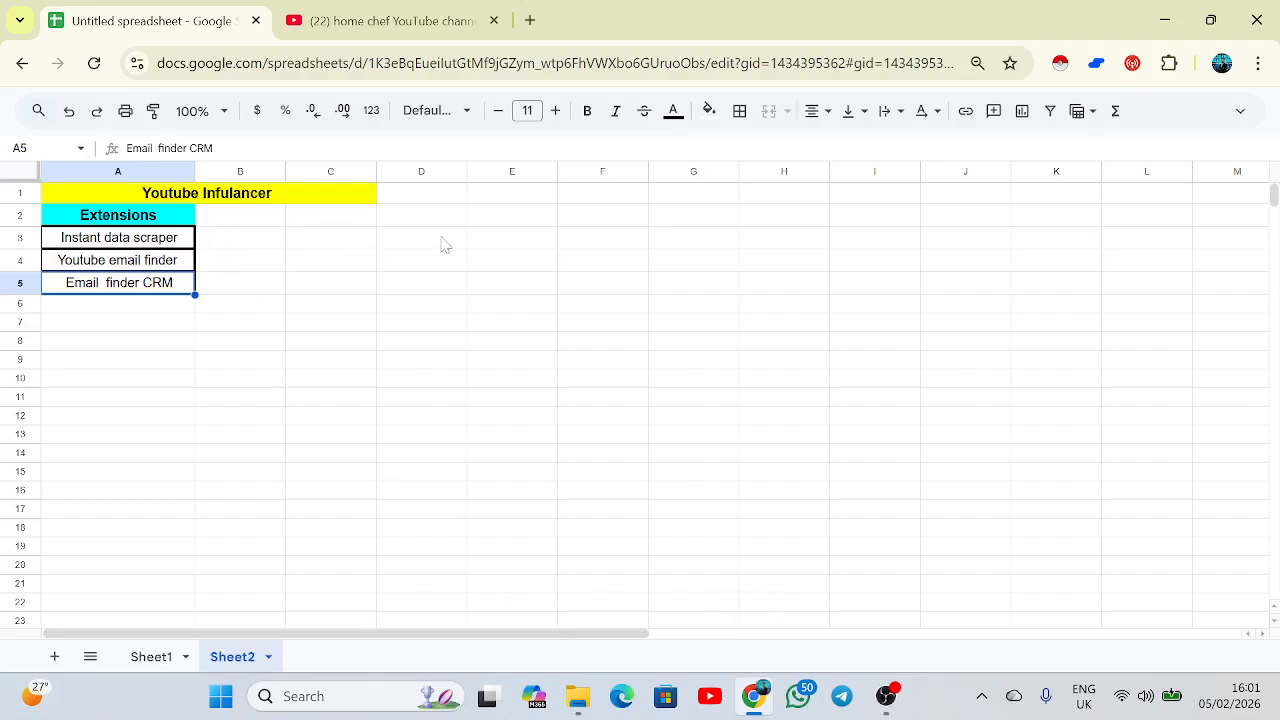
{"action": "left_click", "coordinate": [437, 197]}
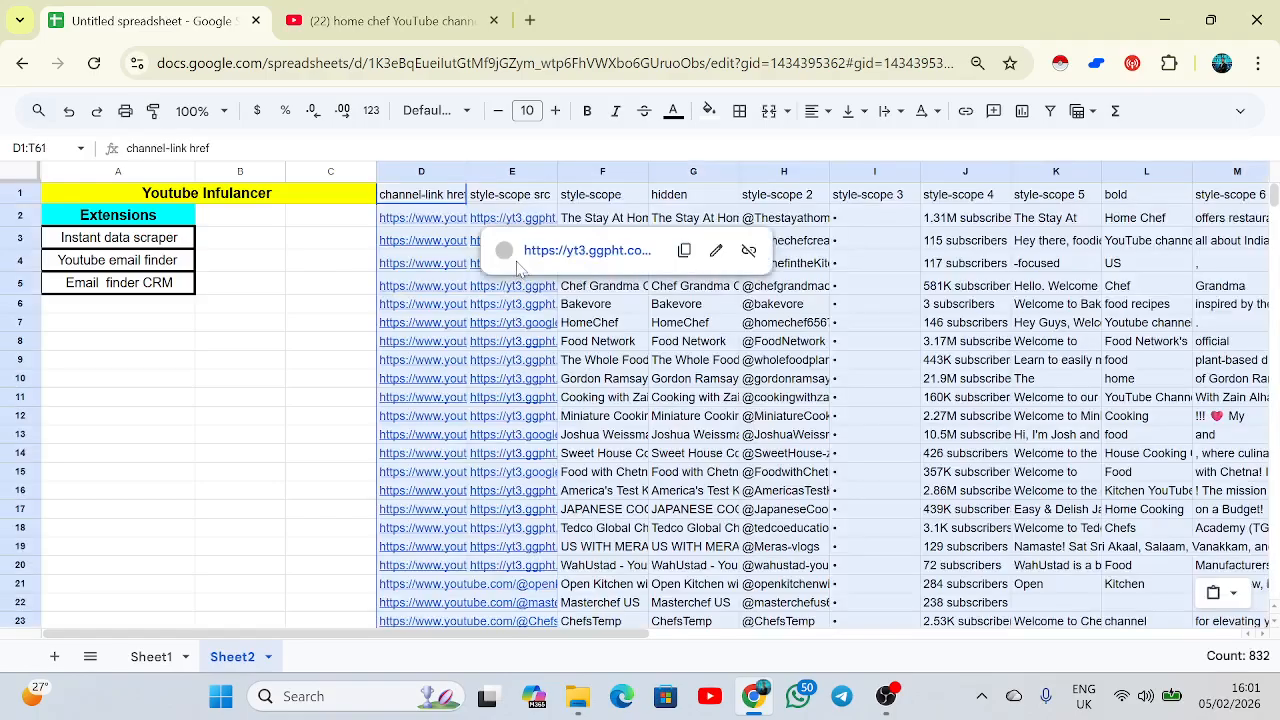
{"action": "key", "text": "ctrl+v"}
{"action": "left_click", "coordinate": [322, 245]}
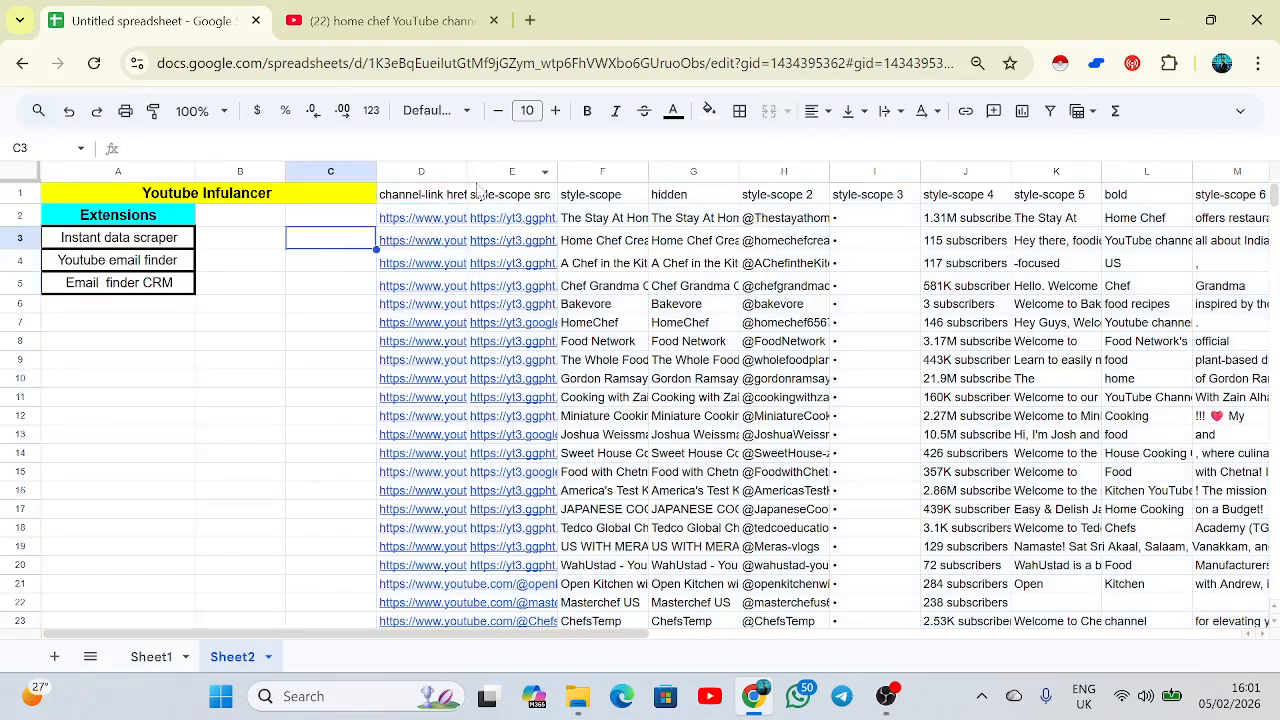
Widen columns D, E, F and G in Sheet2 to show more of the scraped links and channel names
{"action": "left_click_drag", "start_coordinate": [467, 171], "coordinate": [546, 172]}
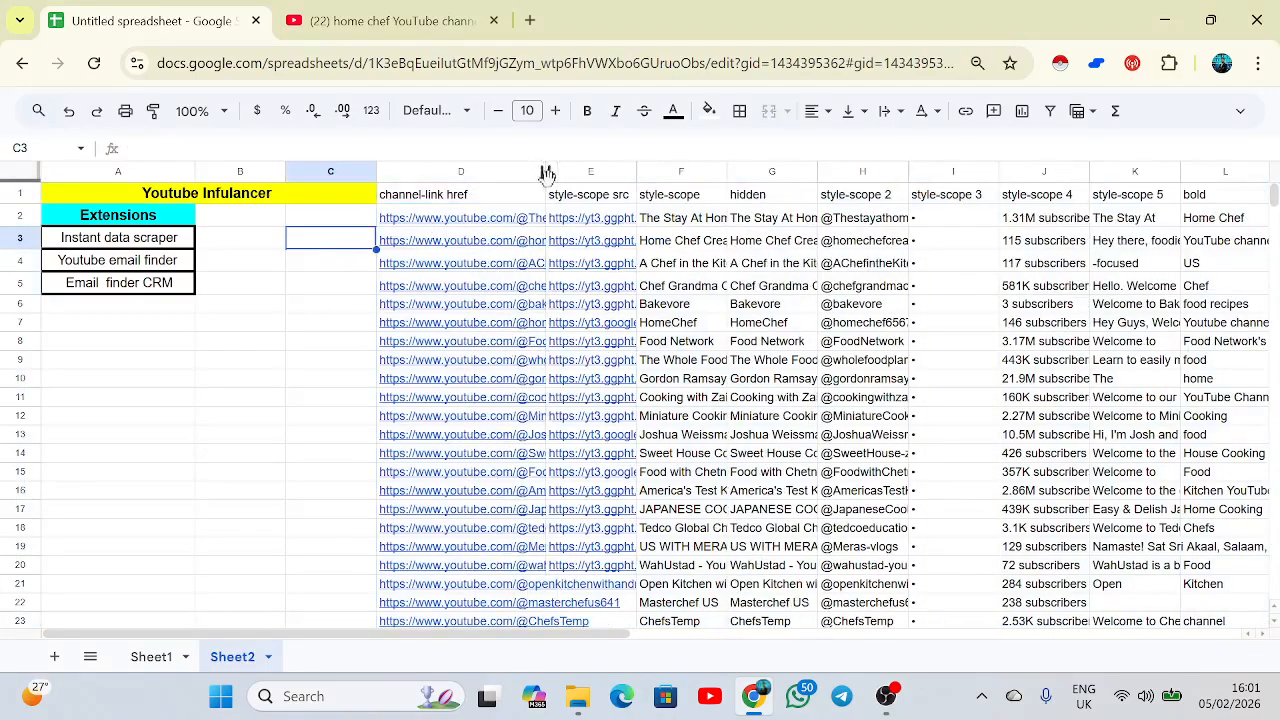
{"action": "left_click_drag", "start_coordinate": [637, 171], "coordinate": [712, 172]}
{"action": "left_click_drag", "start_coordinate": [803, 171], "coordinate": [869, 172]}
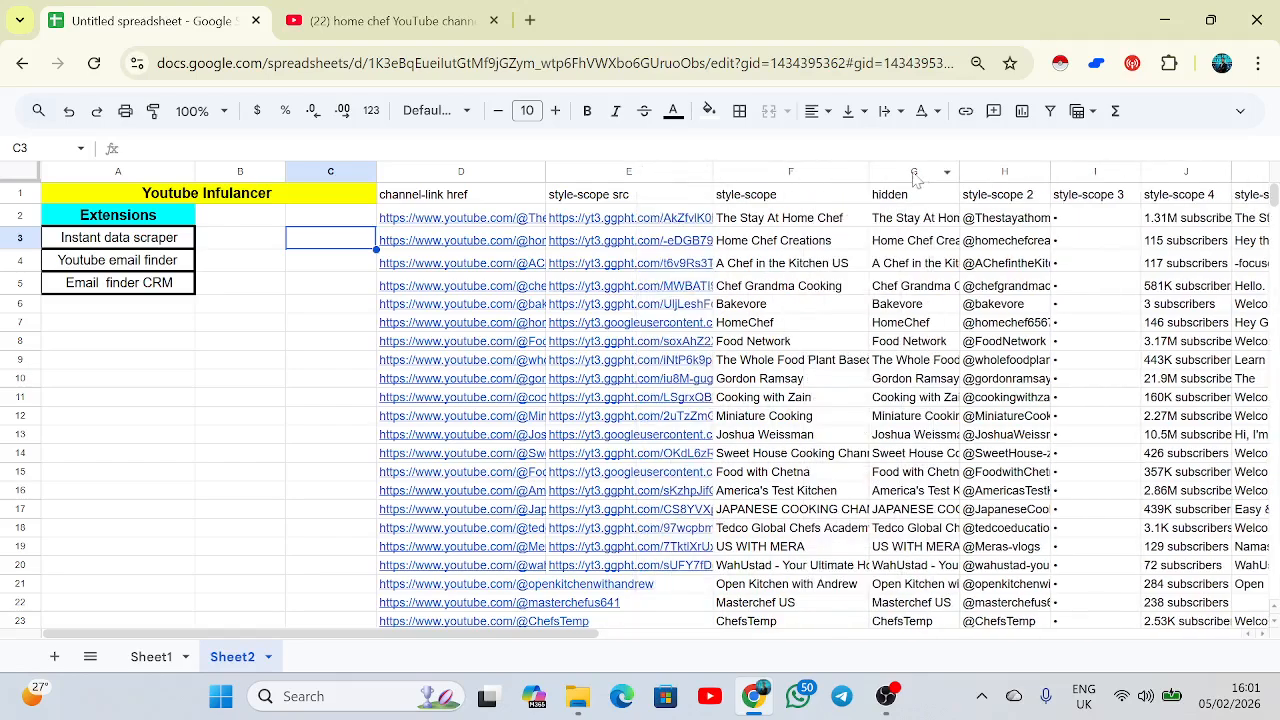
{"action": "left_click_drag", "start_coordinate": [968, 172], "coordinate": [1003, 172]}
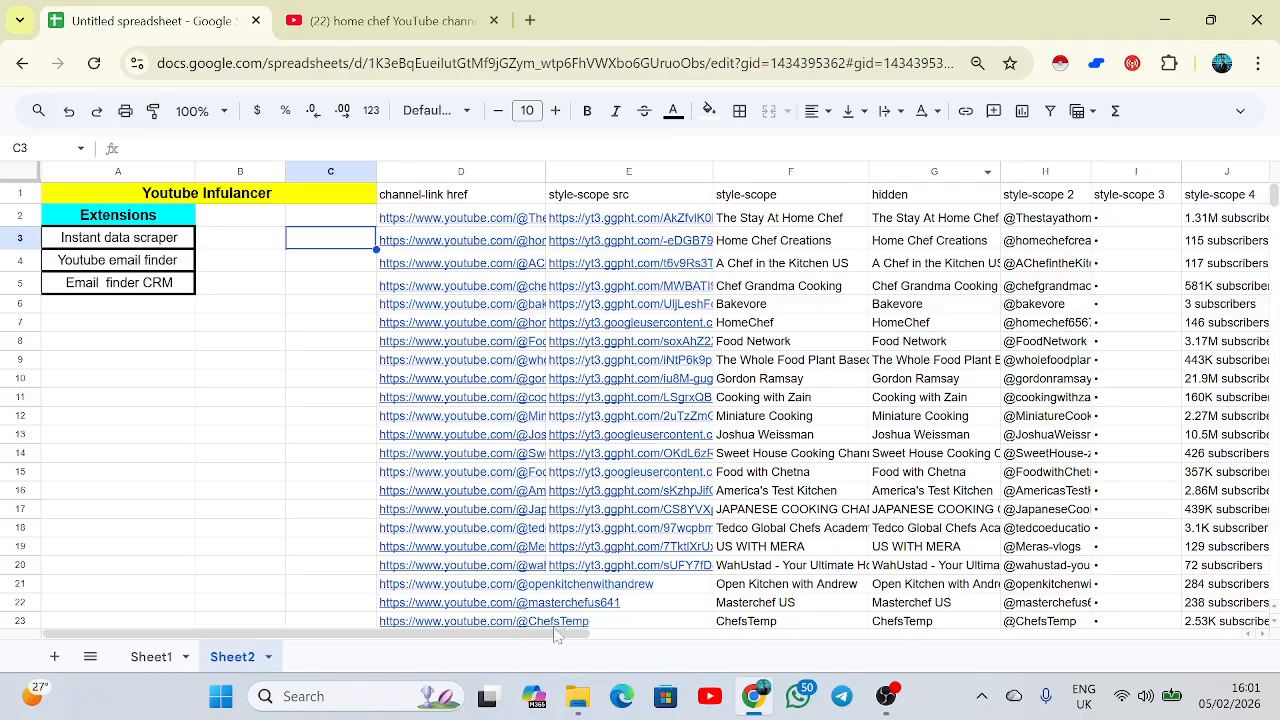
{"action": "left_click_drag", "start_coordinate": [541, 628], "coordinate": [565, 665]}
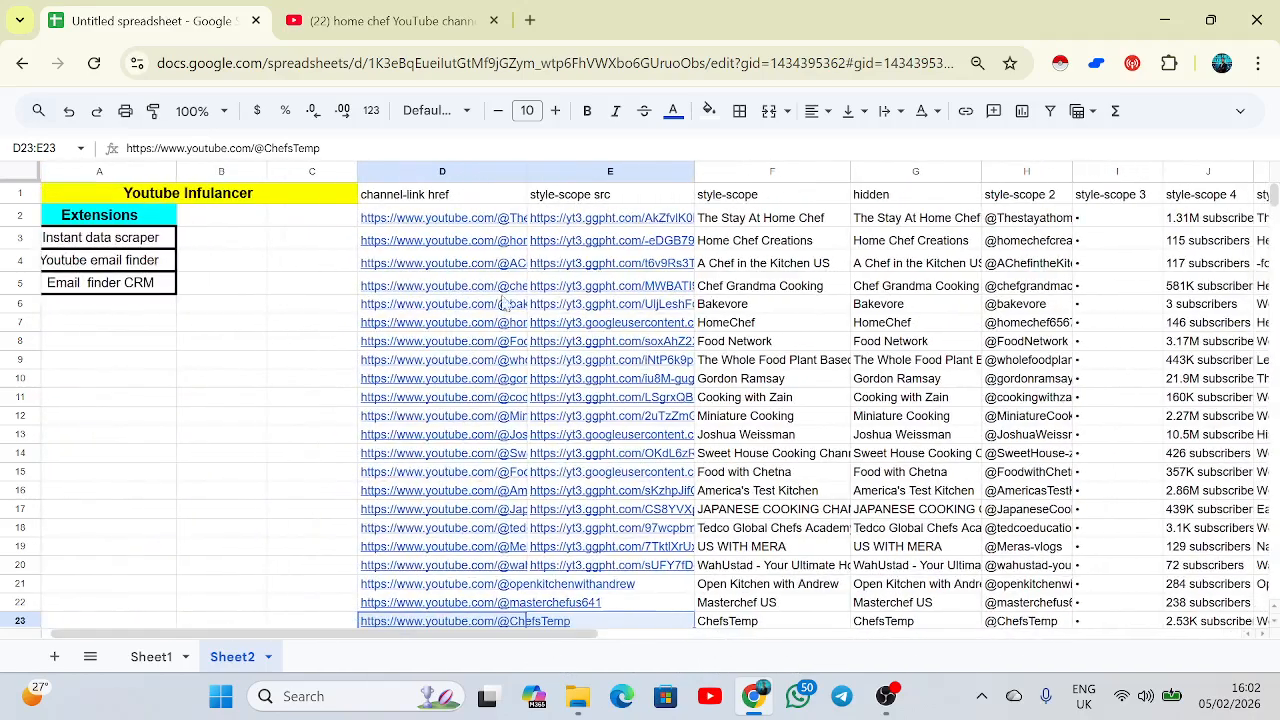
{"action": "key", "text": "ctrl+Up"}
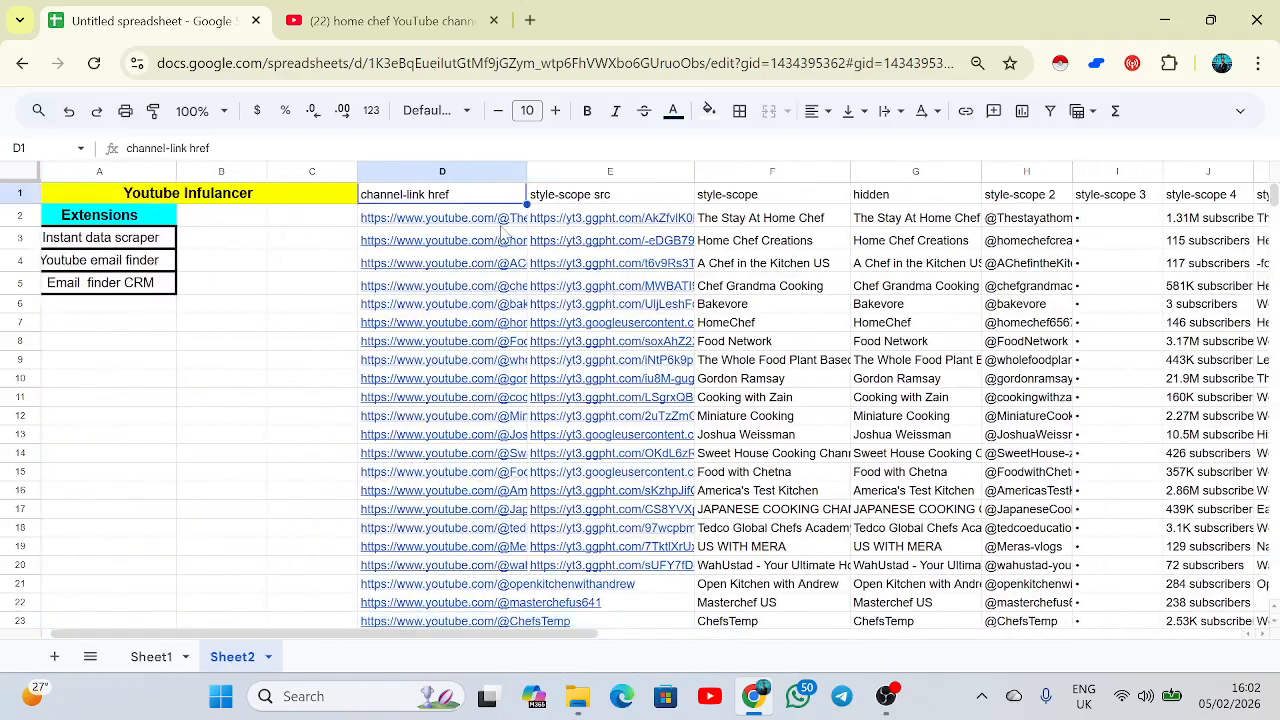
{"action": "left_click_drag", "start_coordinate": [522, 202], "coordinate": [600, 430]}
{"action": "left_click", "coordinate": [330, 320]}
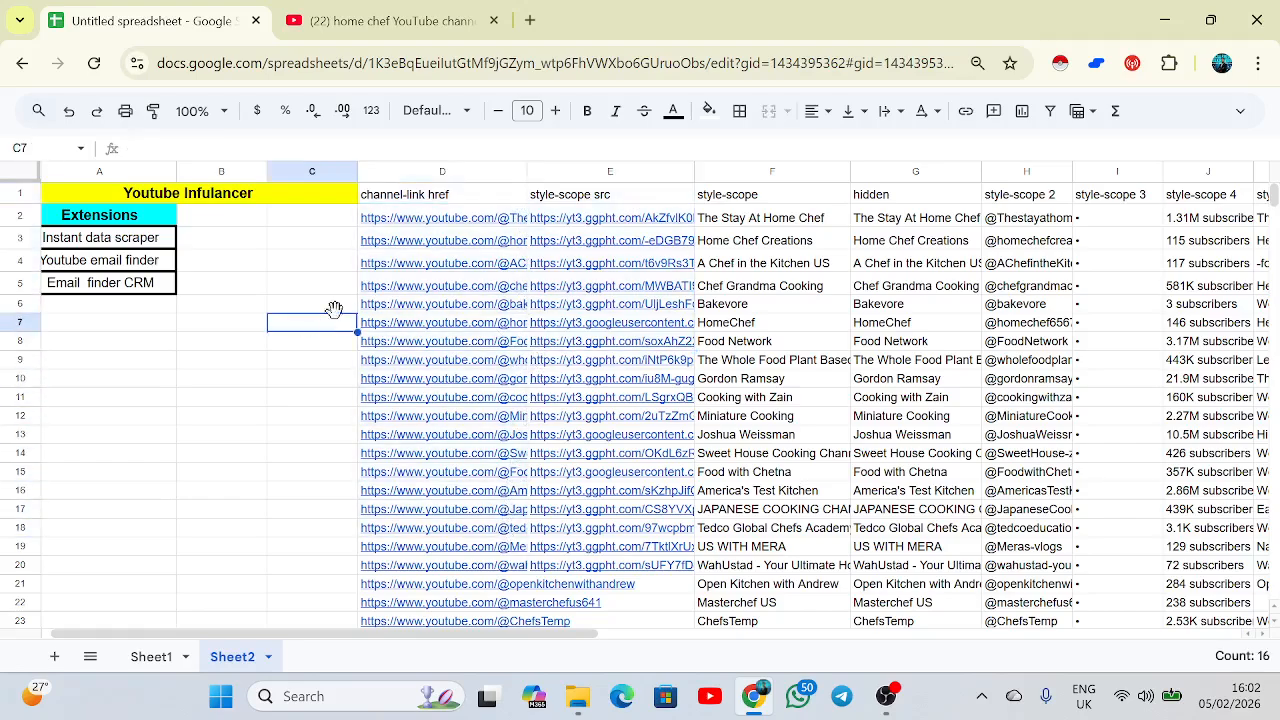
Copy the channel-link href column from Sheet2 into the Profile URL column of Sheet1 starting at cell C3
{"action": "left_click", "coordinate": [468, 171]}
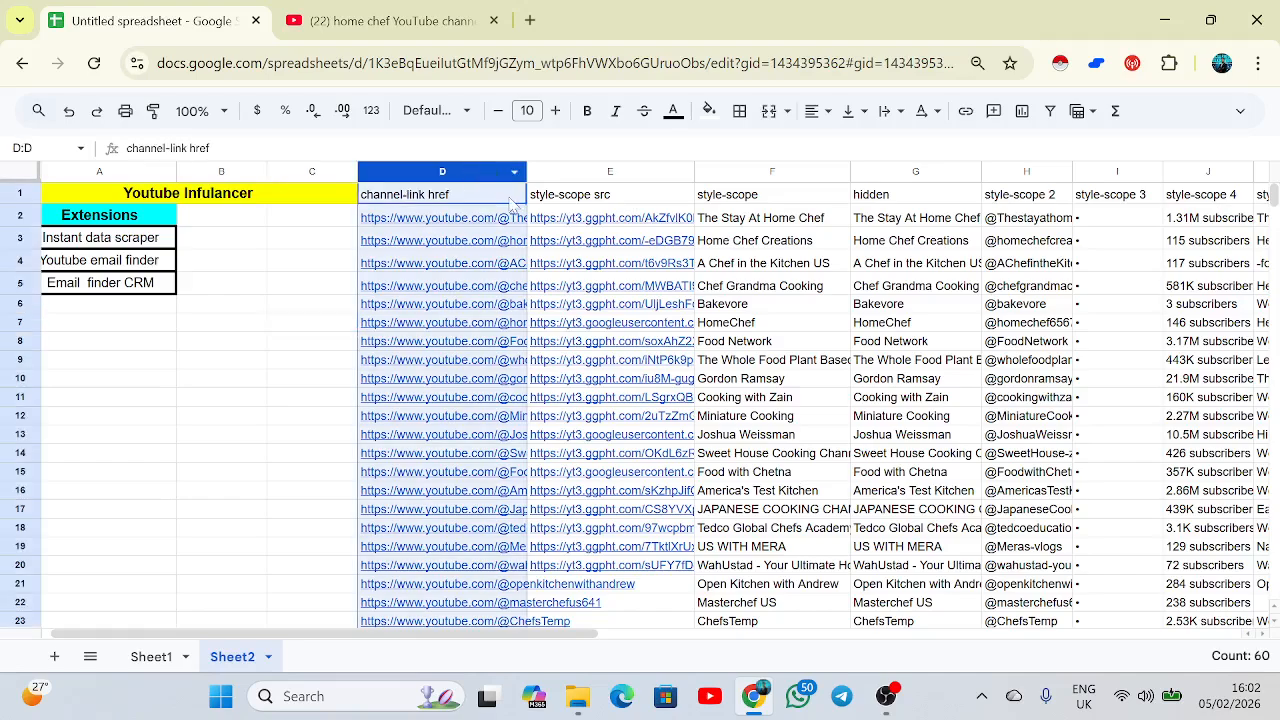
{"action": "key", "text": "ctrl+c"}
{"action": "left_click", "coordinate": [166, 660]}
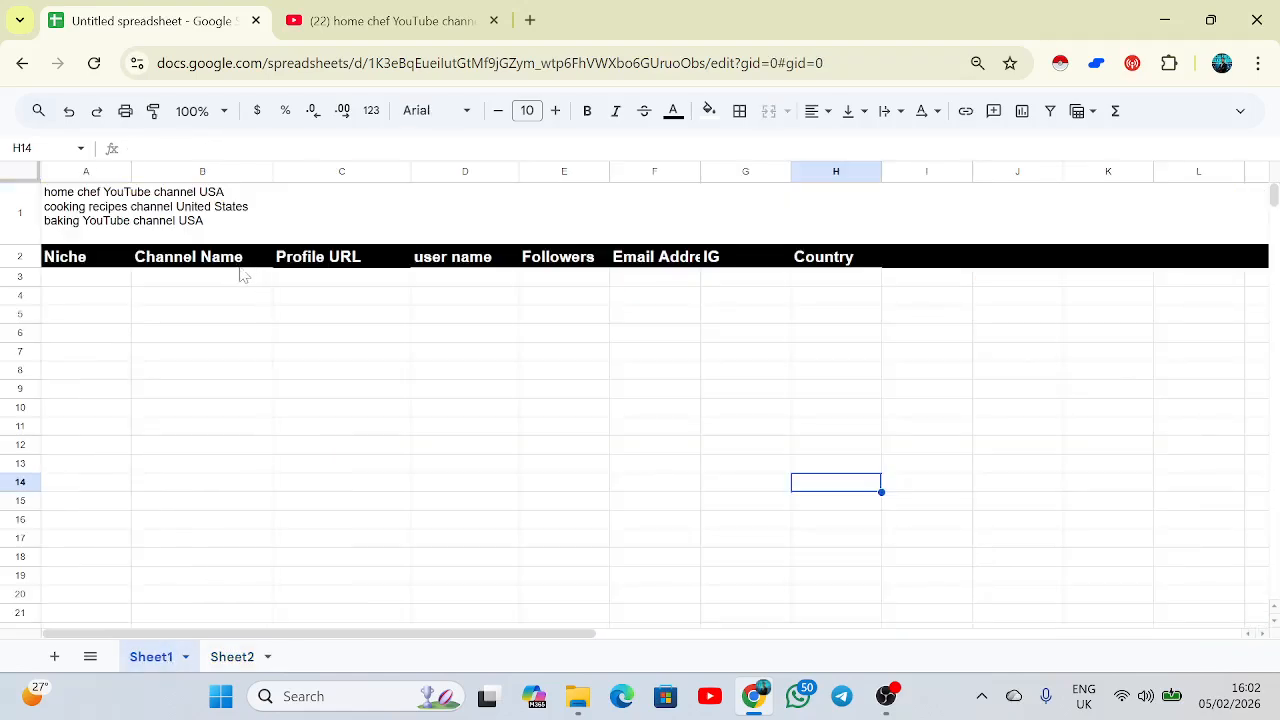
{"action": "left_click", "coordinate": [316, 279]}
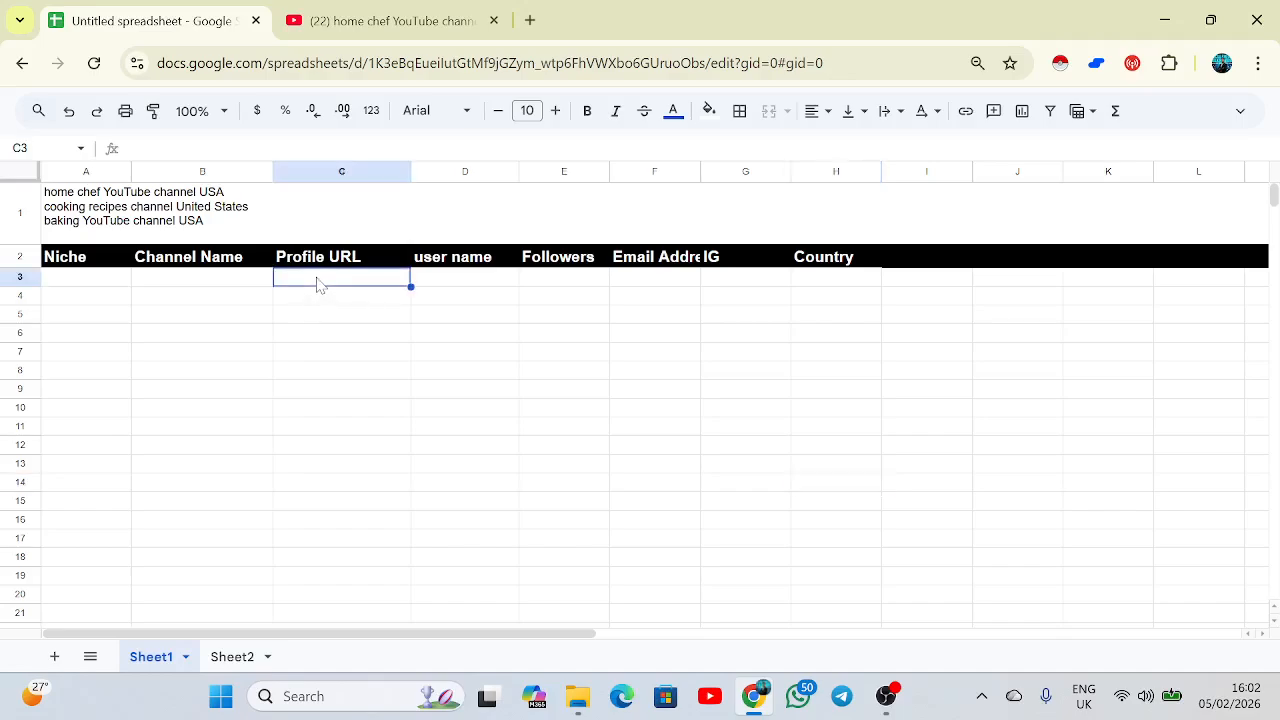
{"action": "key", "text": "ctrl+v"}
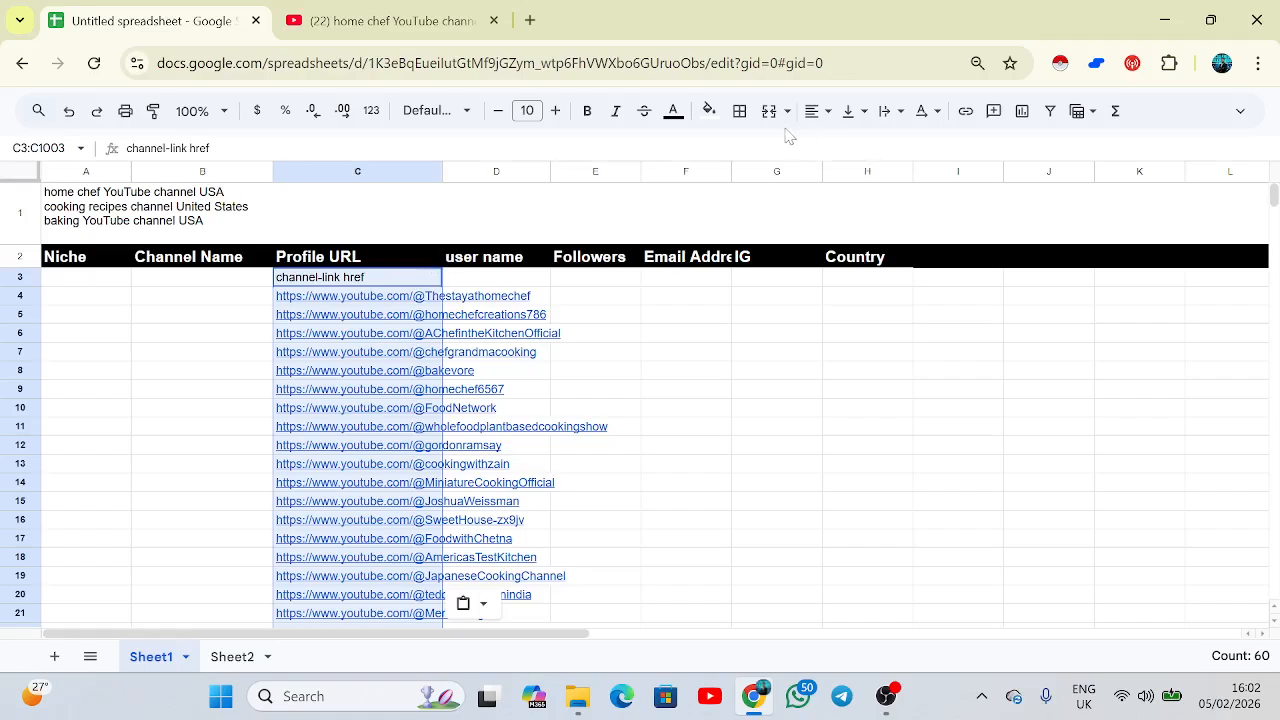
Set the text wrapping of the pasted profile links in Sheet1 to Clip
{"action": "left_click", "coordinate": [898, 116]}
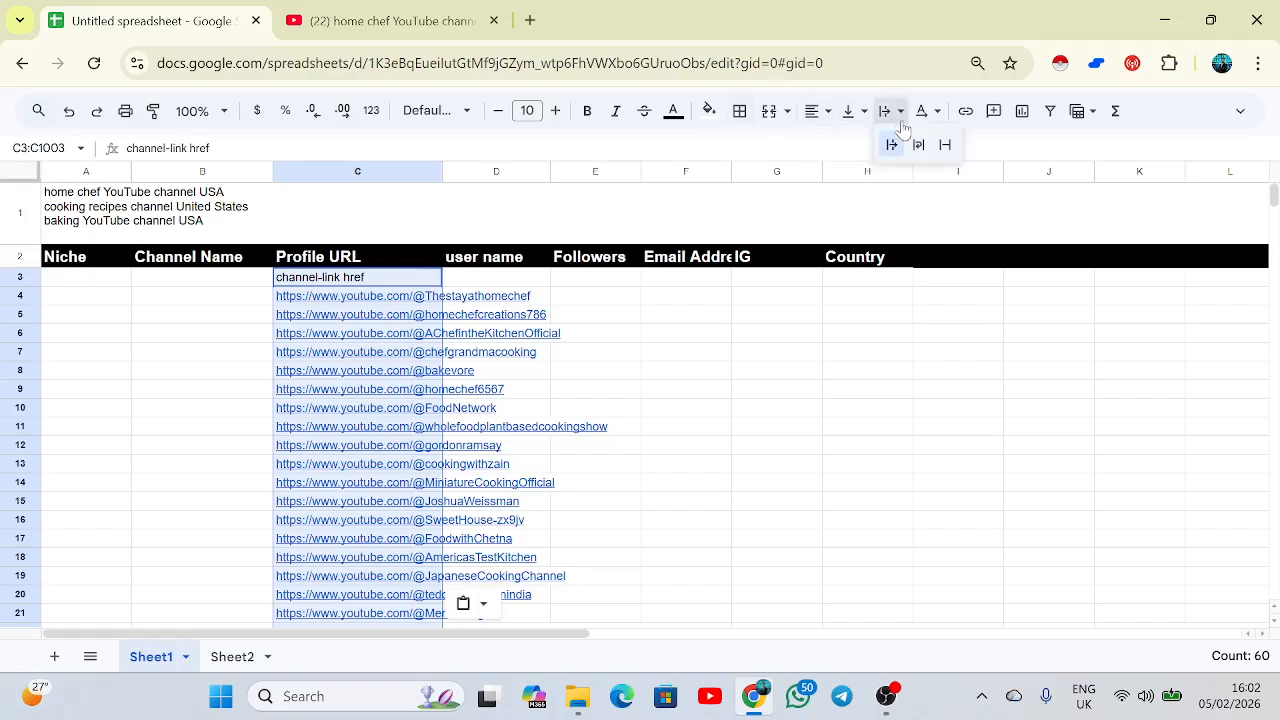
{"action": "left_click", "coordinate": [944, 144]}
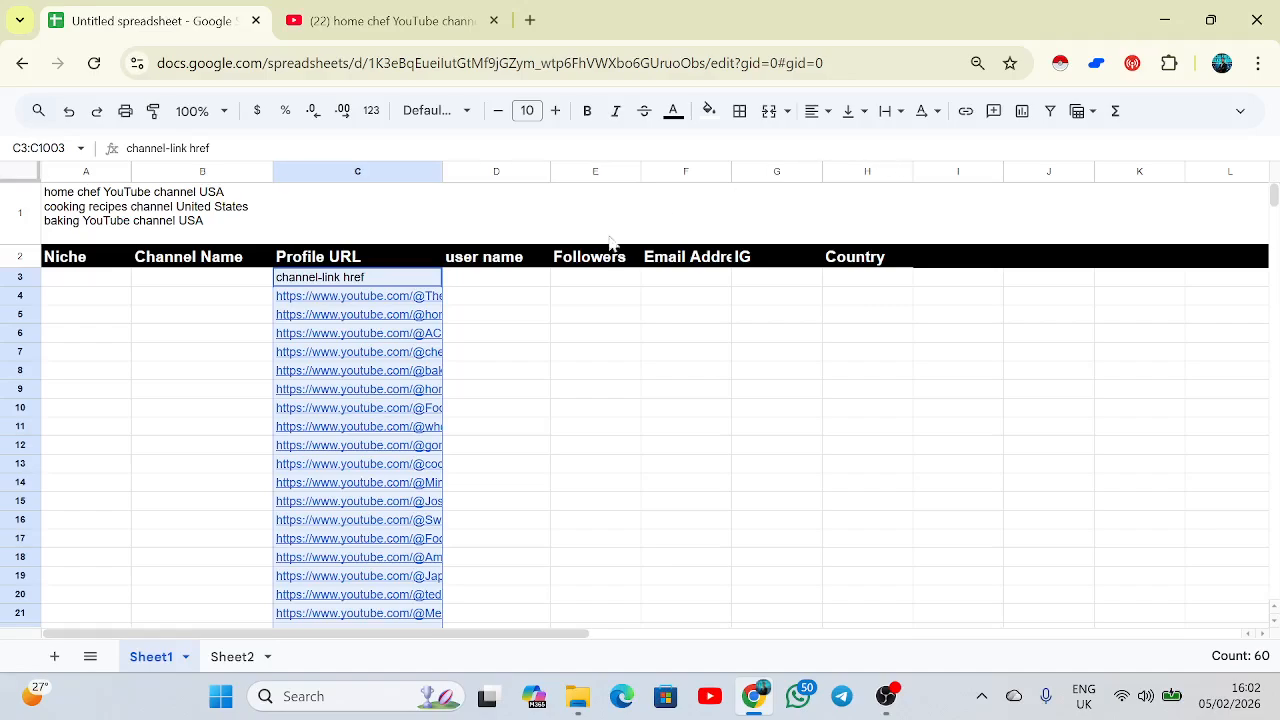
{"action": "left_click", "coordinate": [492, 299]}
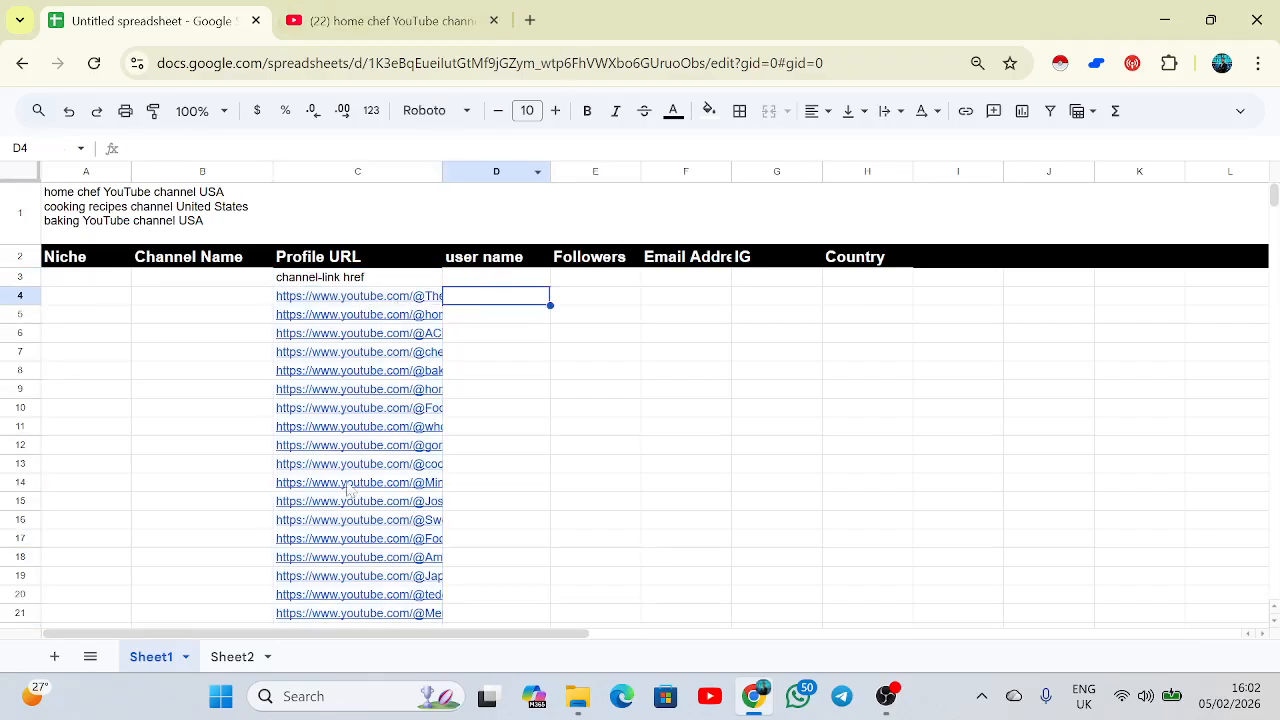
Return to the scraped data in Sheet2 and select the first style-scope src link in cell E2
{"action": "left_click", "coordinate": [238, 655]}
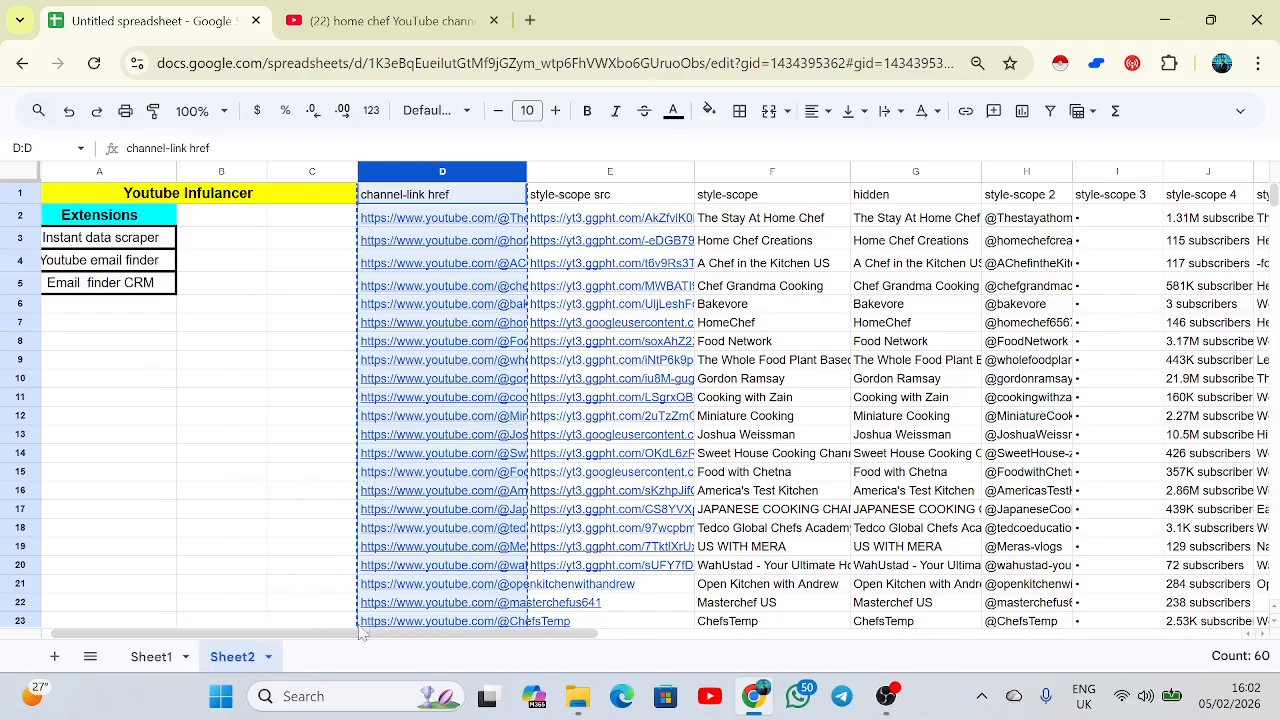
{"action": "mouse_move", "coordinate": [362, 633]}
{"action": "left_mouse_down"}
{"action": "mouse_move", "coordinate": [387, 636]}
{"action": "mouse_move", "coordinate": [363, 636]}
{"action": "left_mouse_up"}
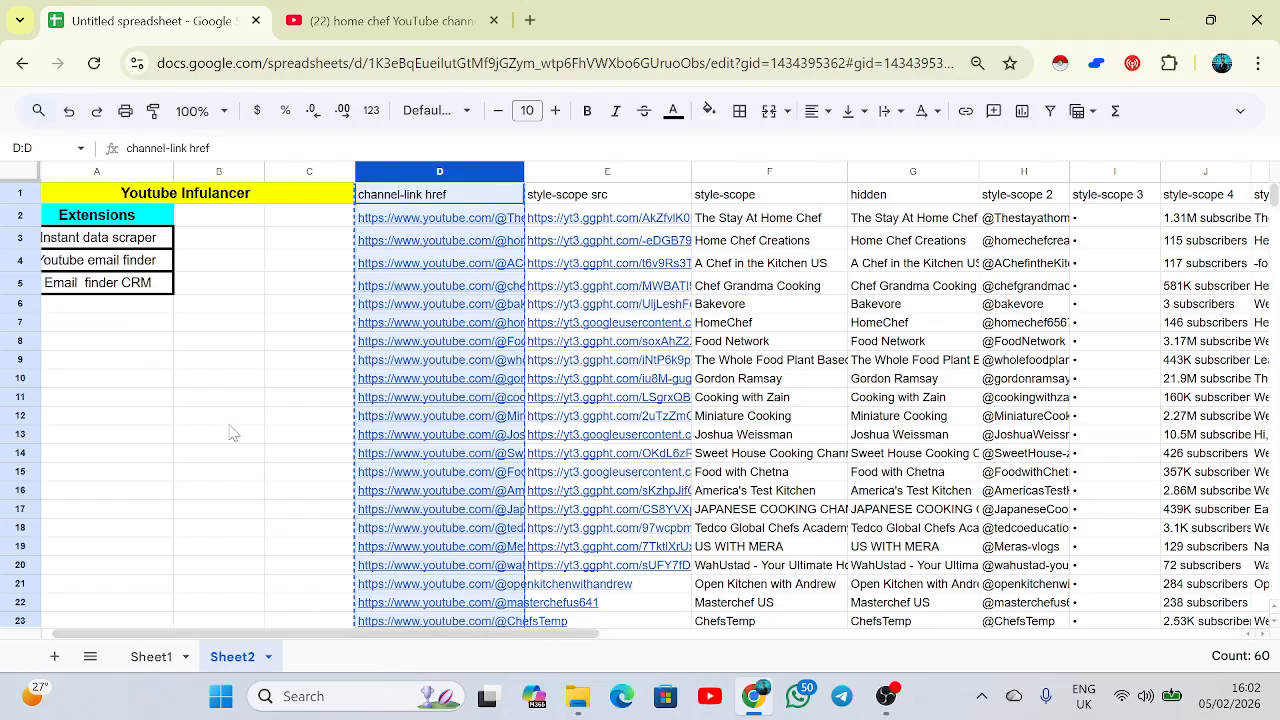
{"action": "left_click", "coordinate": [240, 418]}
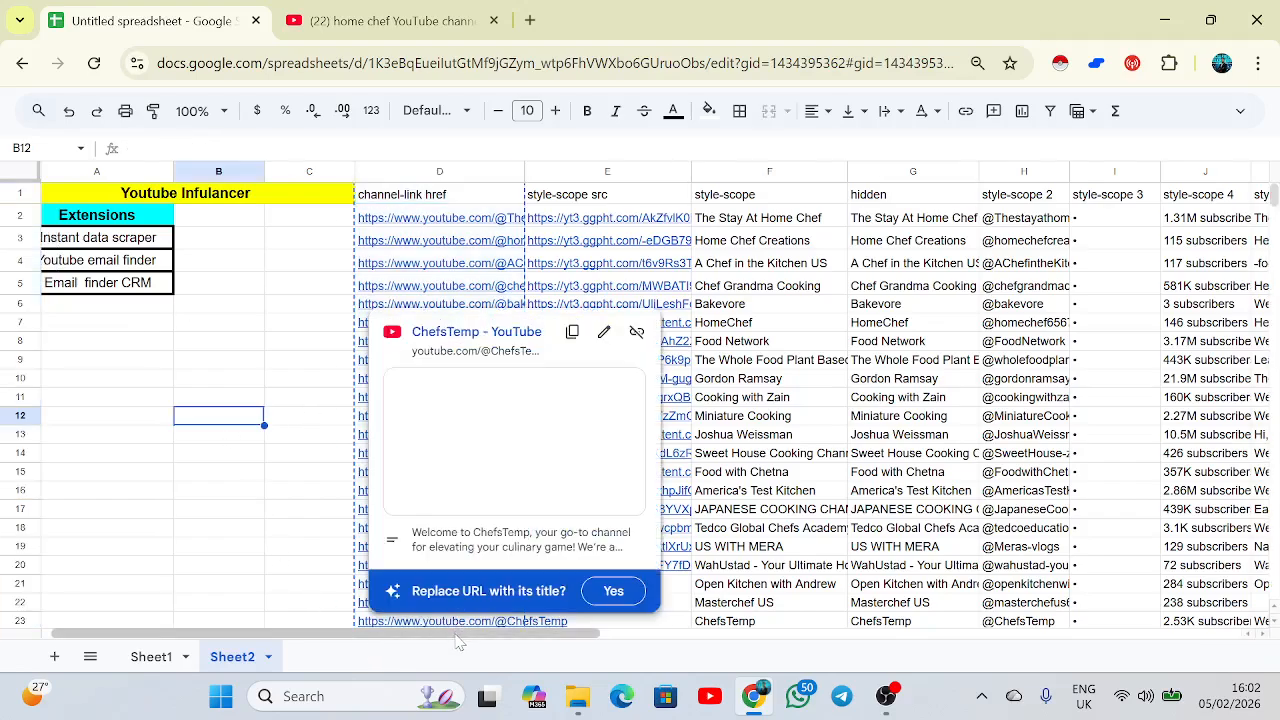
{"action": "left_click_drag", "start_coordinate": [456, 635], "coordinate": [466, 637]}
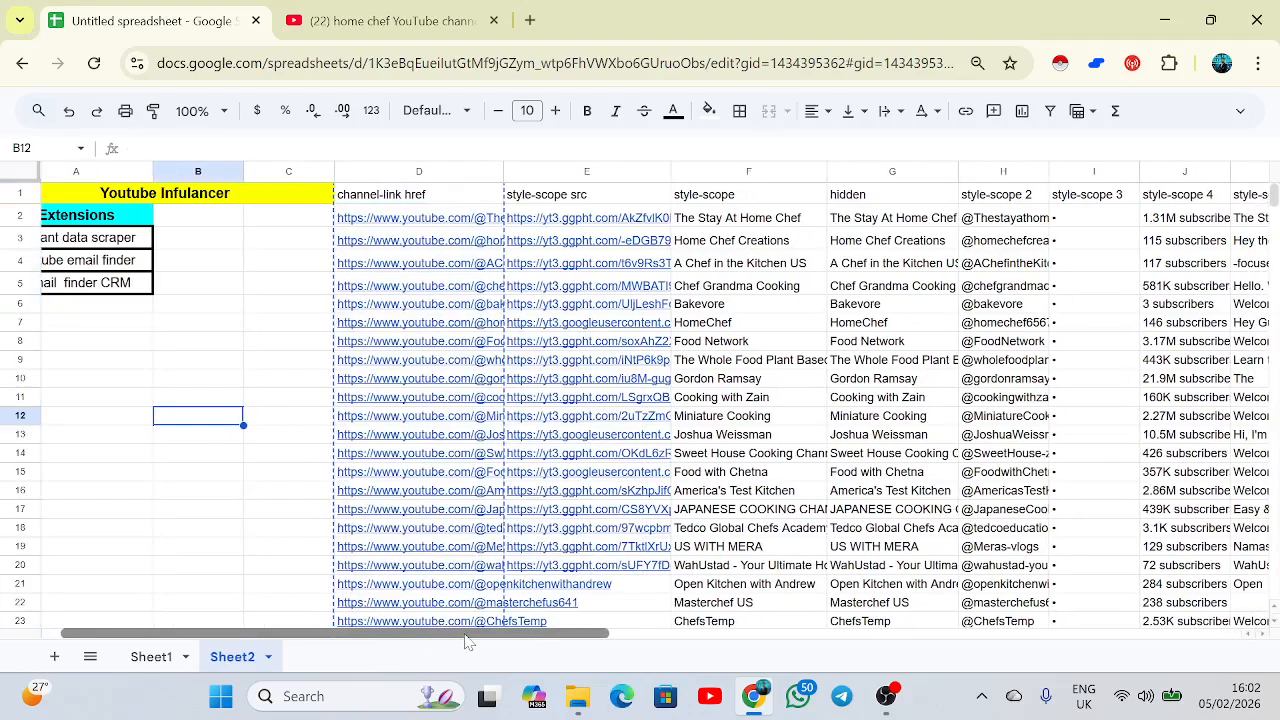
{"action": "left_click", "coordinate": [605, 222]}
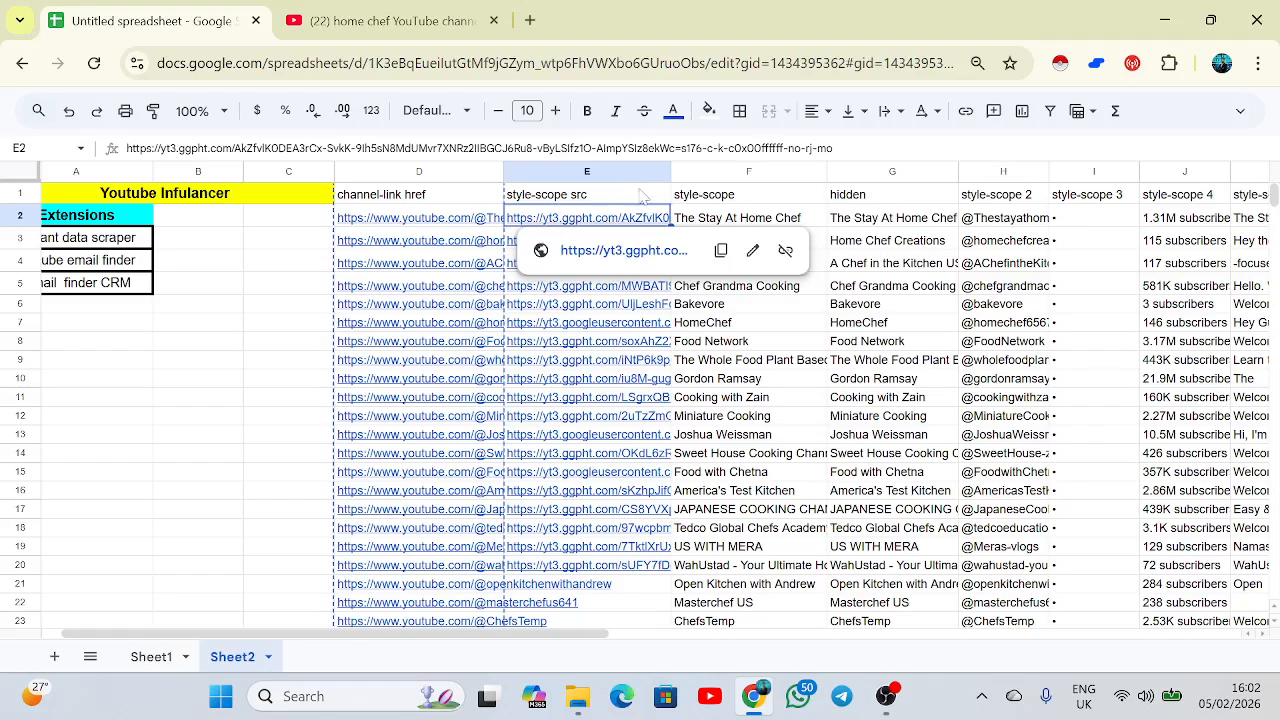
Open the SUPPERJAM channel from the YouTube search results to view its profile picture, and return to the spreadsheet
{"action": "left_click", "coordinate": [438, 24]}
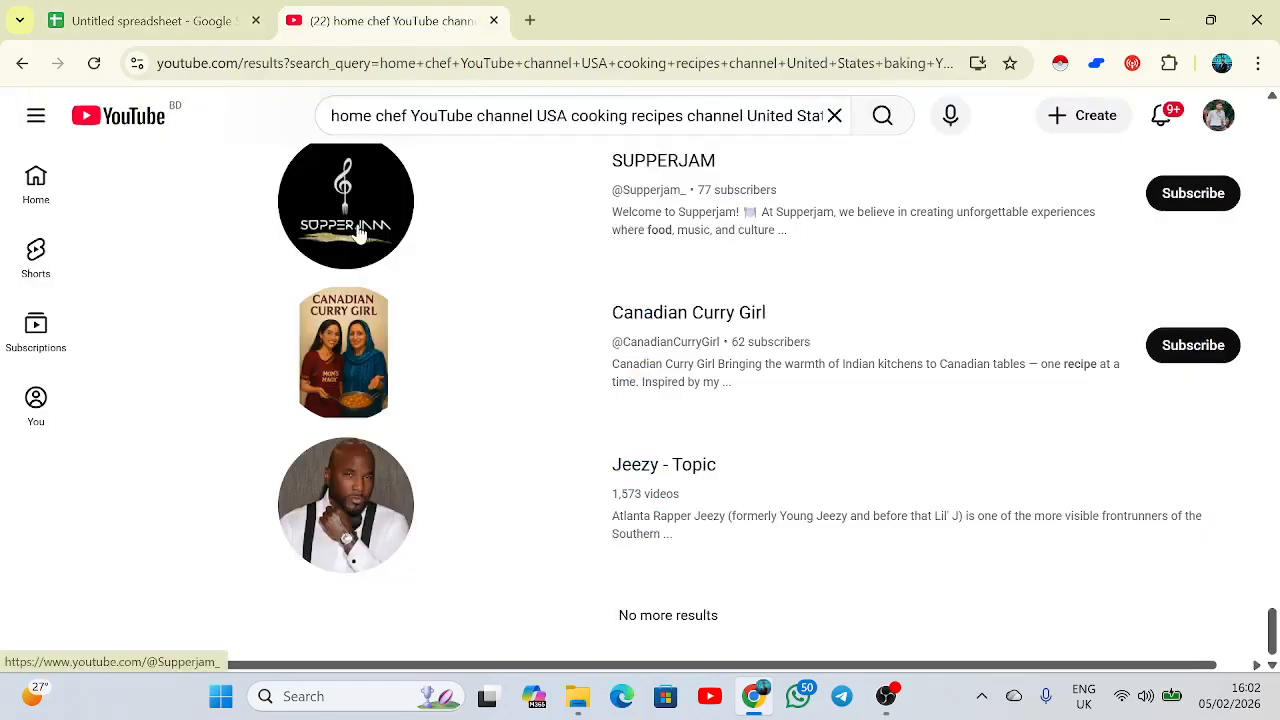
{"action": "left_click", "coordinate": [360, 232]}
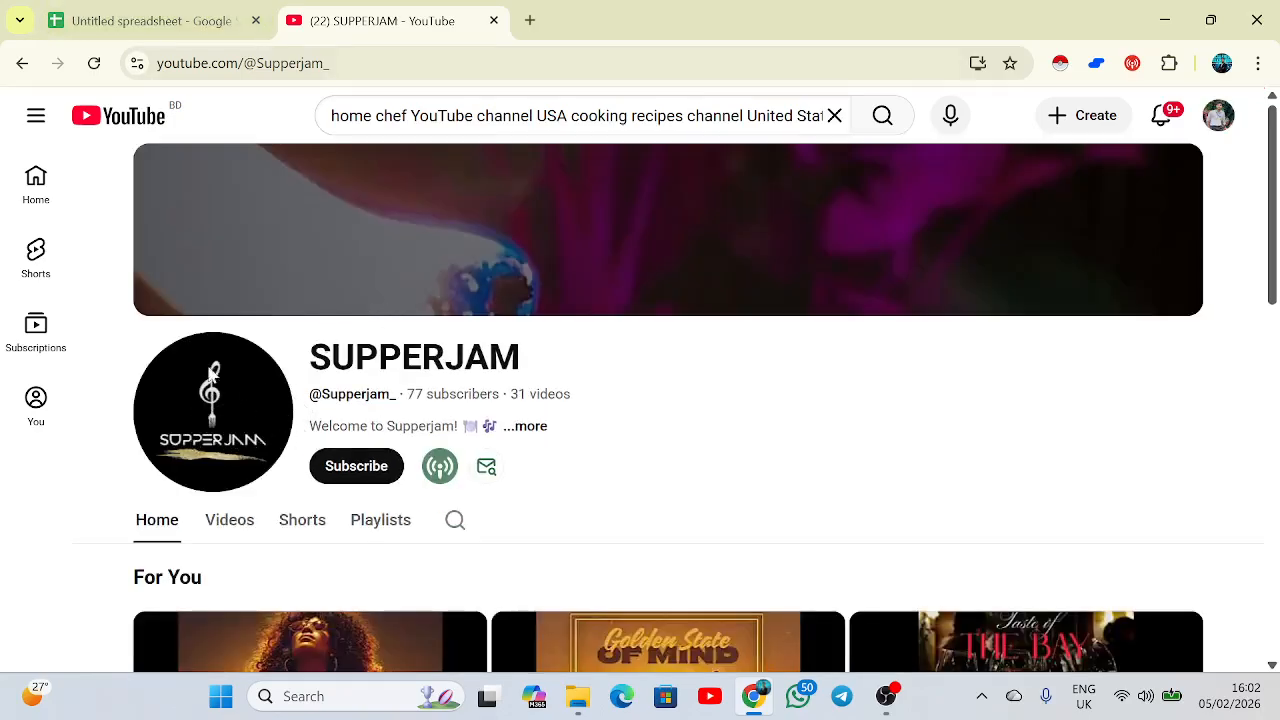
{"action": "left_click", "coordinate": [150, 20]}
Open the first style-scope src link to view its image, close it, and select the style-scope src column in Sheet2
{"action": "mouse_move", "coordinate": [600, 232]}
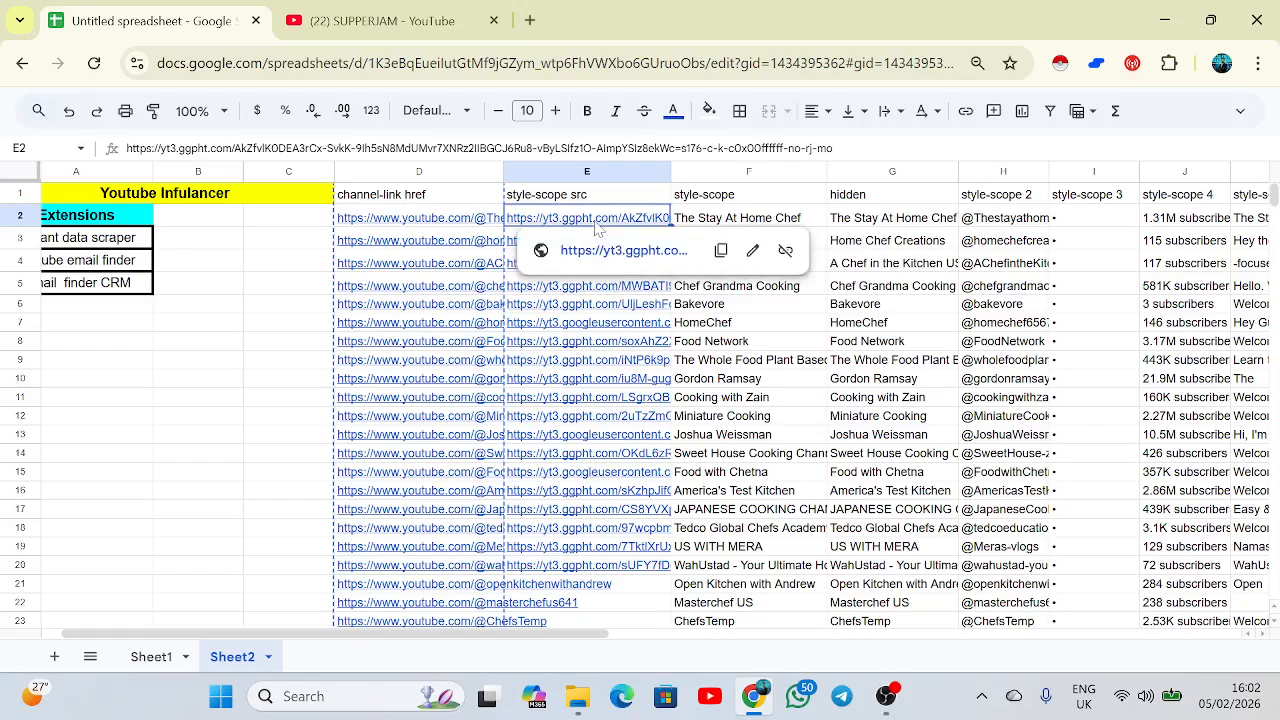
{"action": "left_click", "coordinate": [617, 259]}
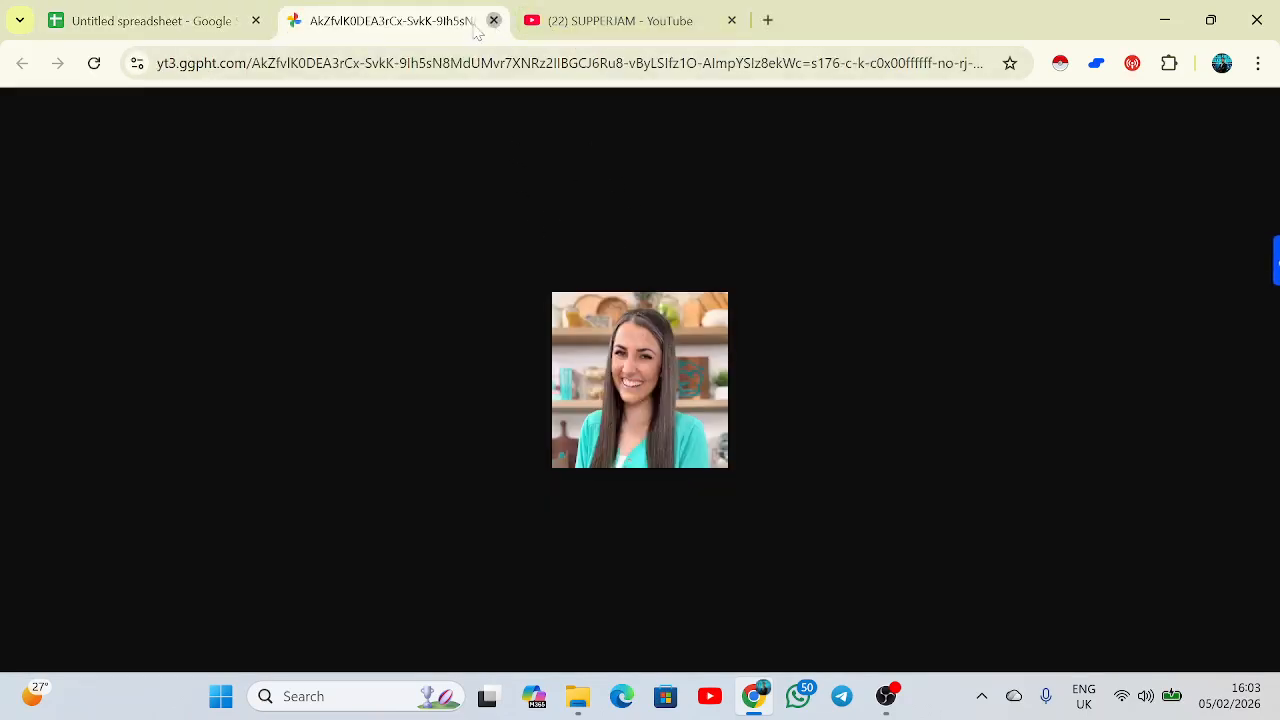
{"action": "left_click", "coordinate": [494, 20]}
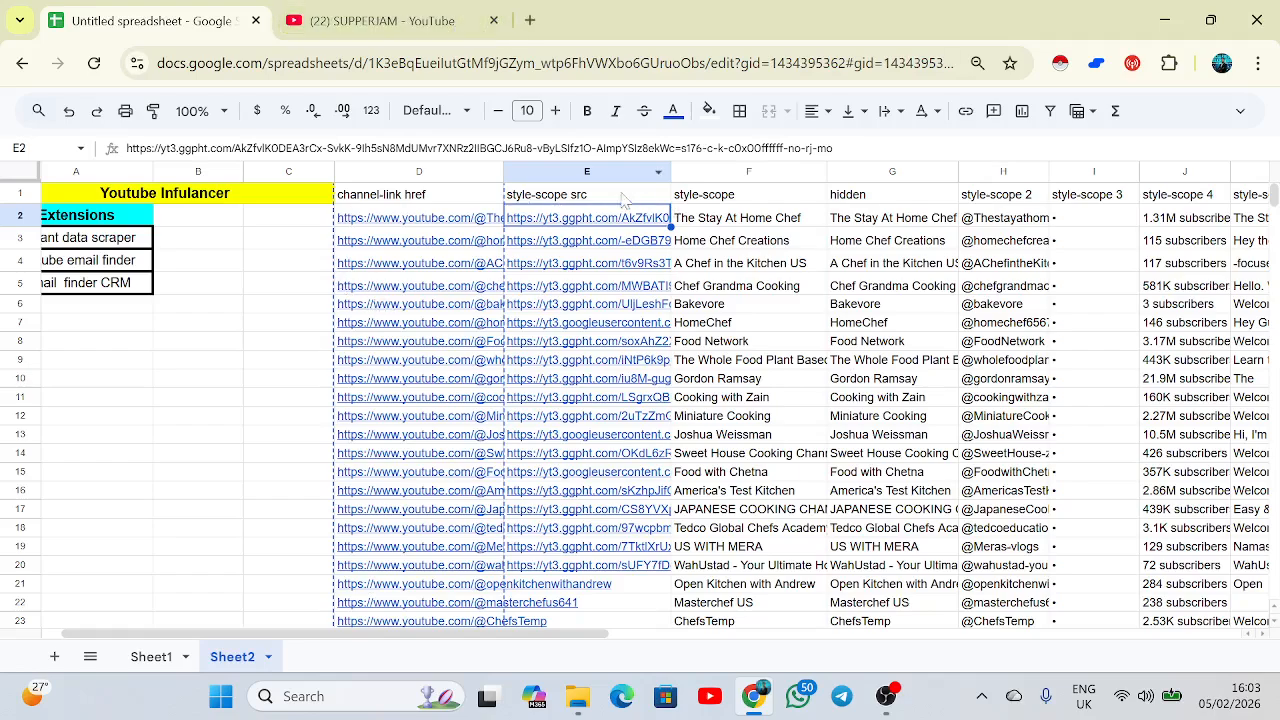
{"action": "left_click", "coordinate": [603, 165]}
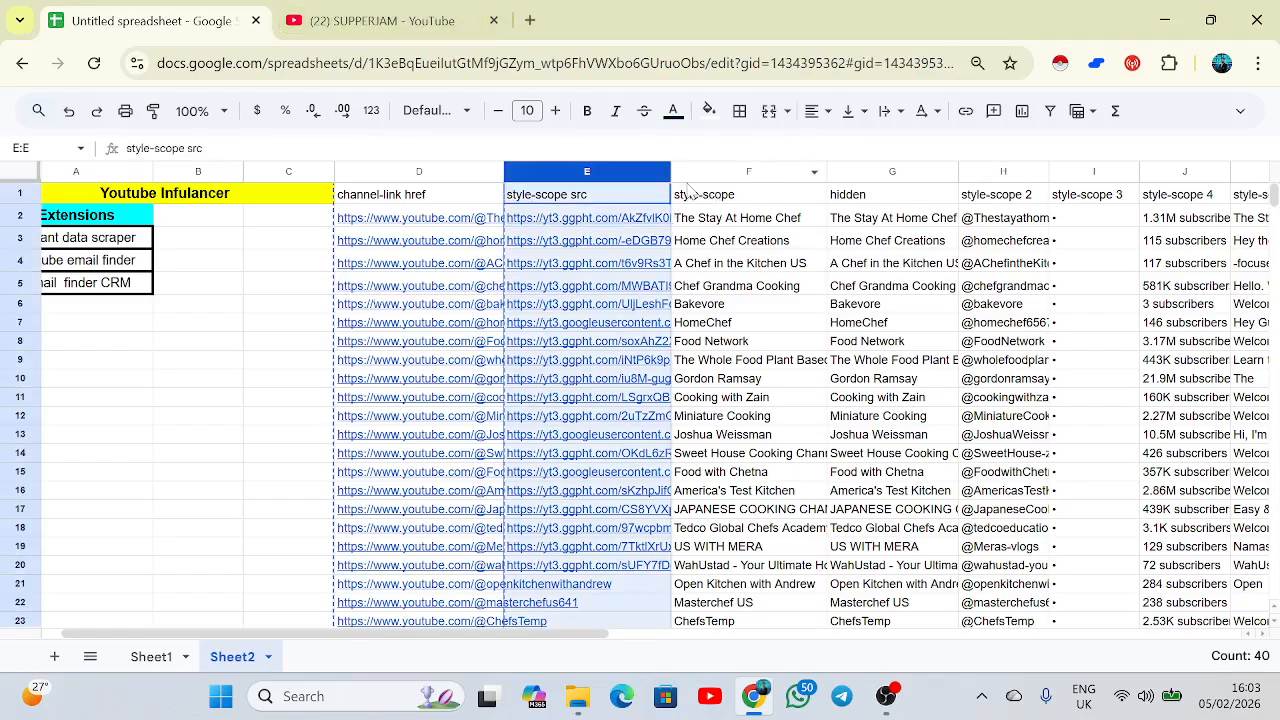
Copy the style-scope column F from Sheet2 into the Niche column of Sheet1 starting at cell A3
{"action": "left_click", "coordinate": [773, 222]}
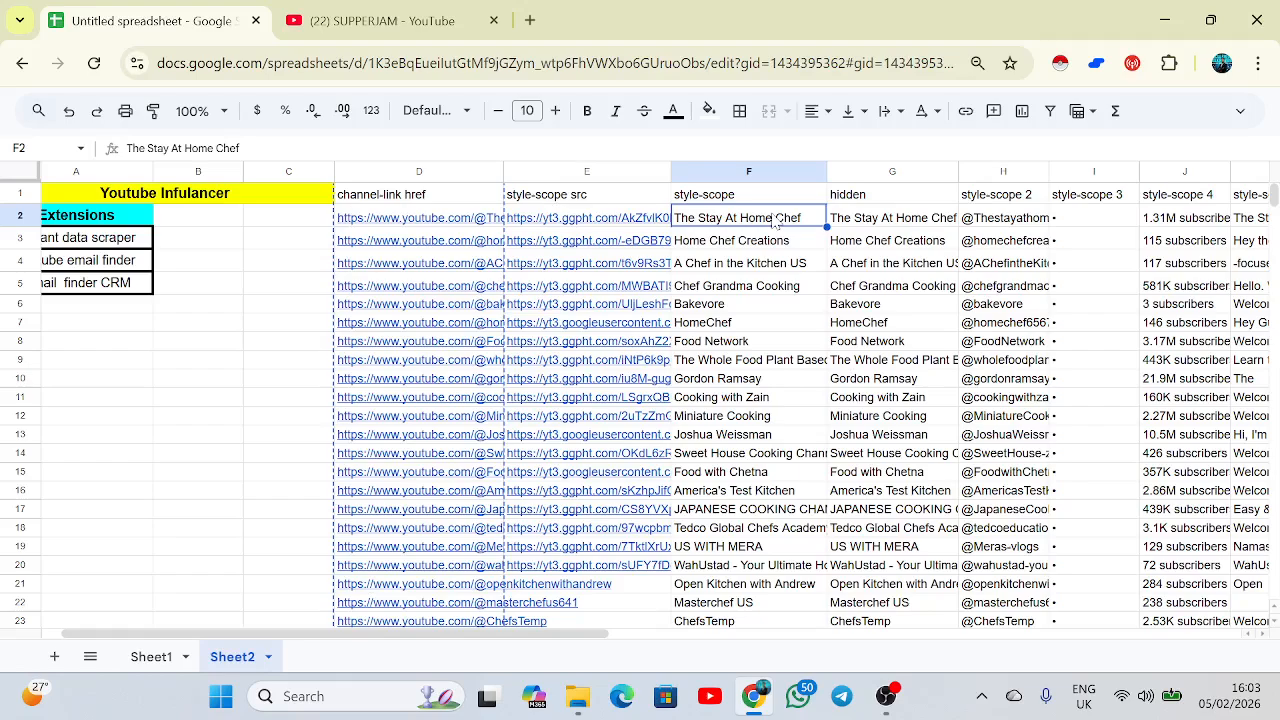
{"action": "left_click", "coordinate": [145, 660]}
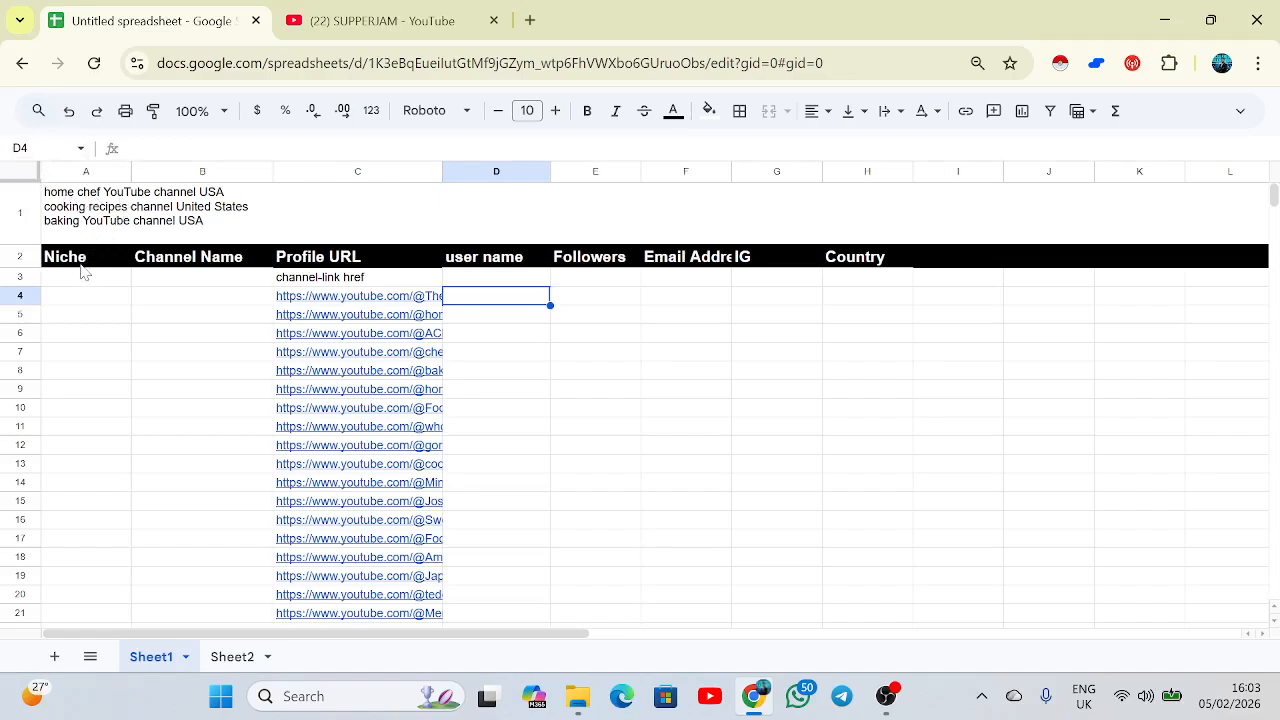
{"action": "left_click_drag", "start_coordinate": [82, 278], "coordinate": [80, 500]}
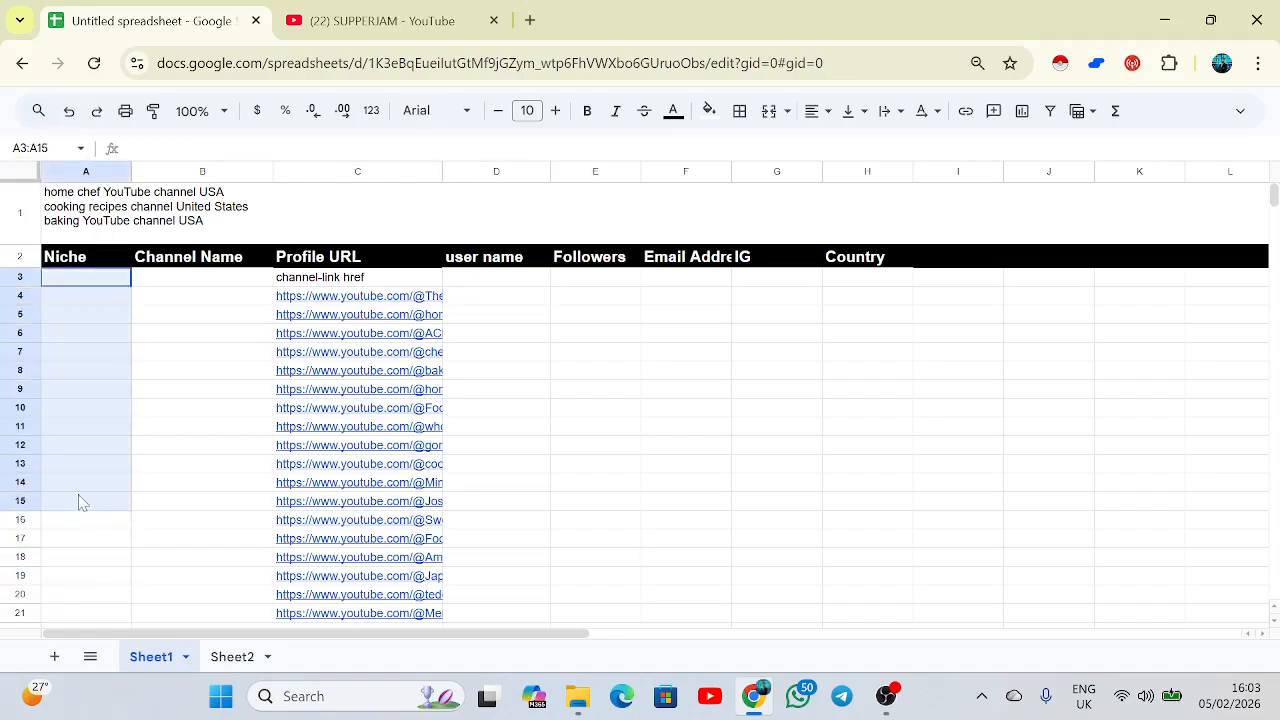
{"action": "left_click", "coordinate": [228, 656]}
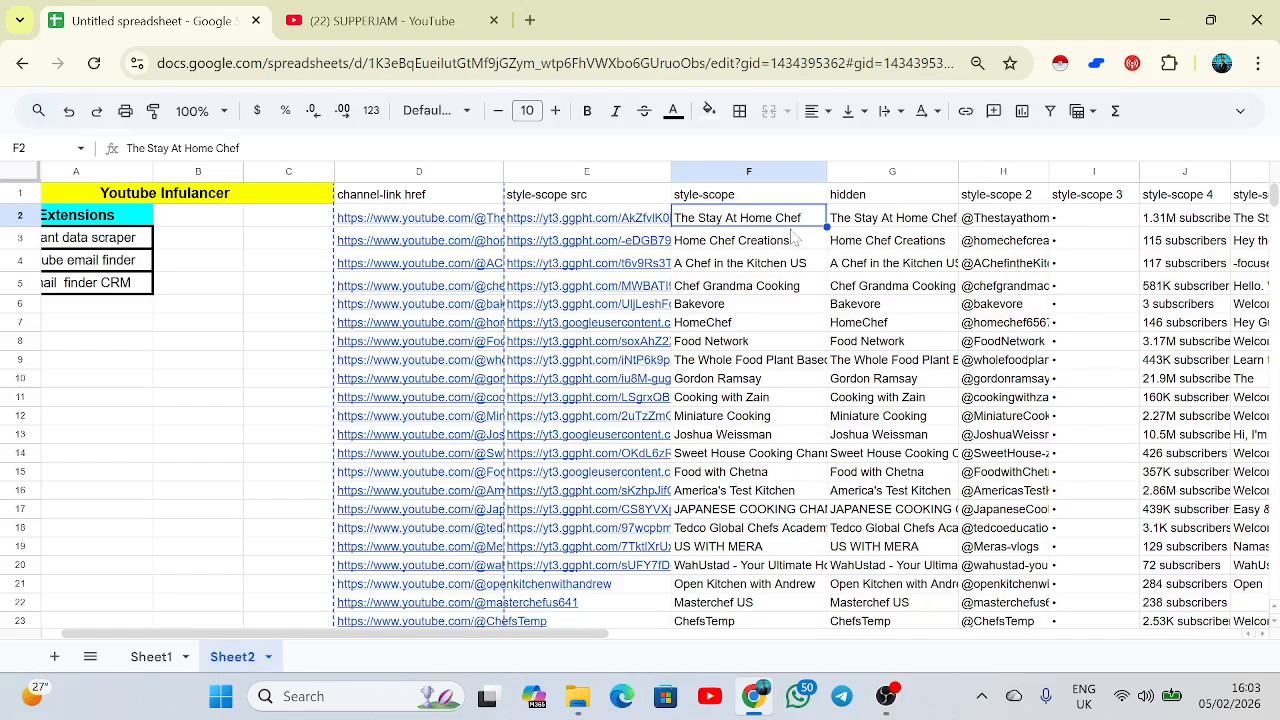
{"action": "left_click", "coordinate": [748, 170]}
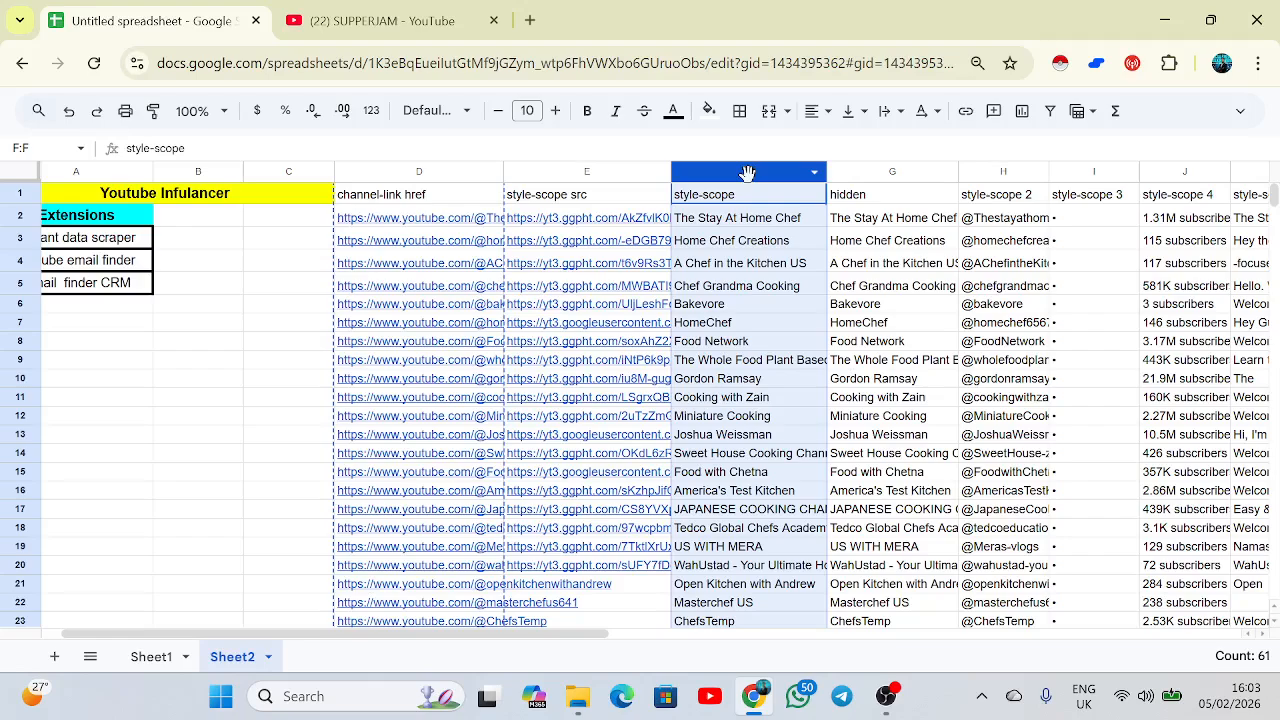
{"action": "key", "text": "ctrl+c"}
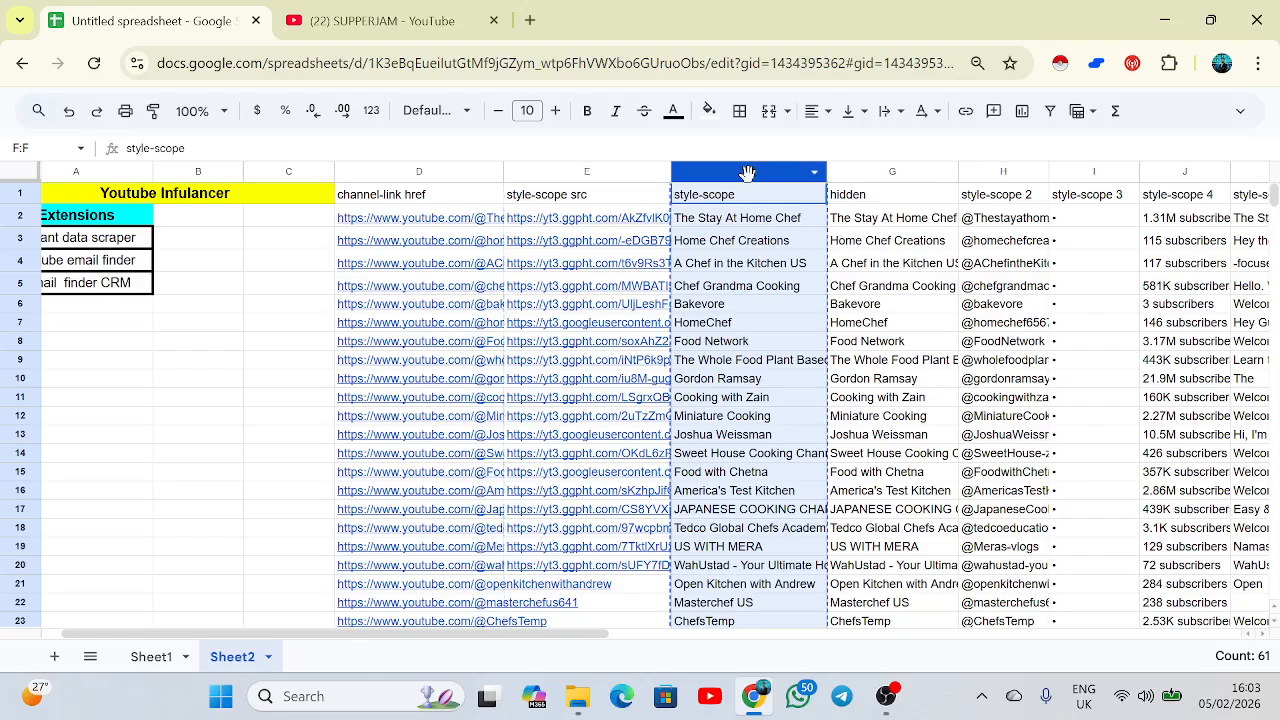
{"action": "left_click", "coordinate": [162, 657]}
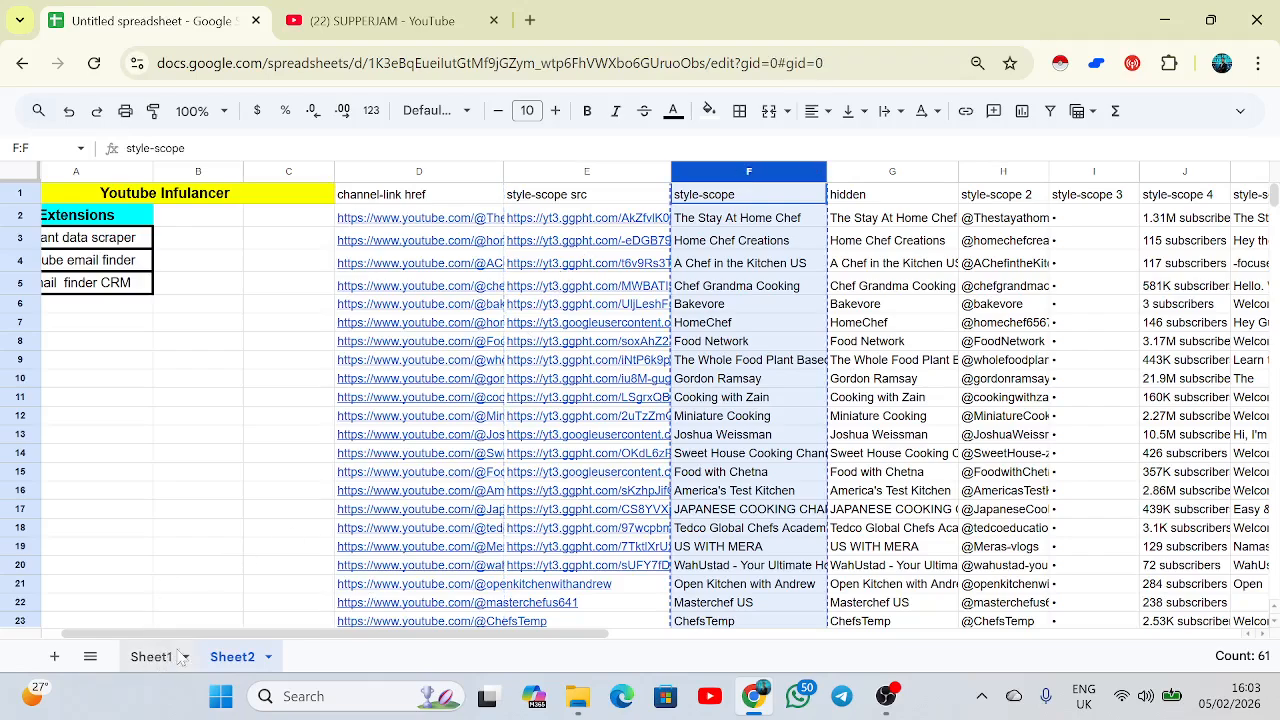
{"action": "left_click", "coordinate": [165, 318]}
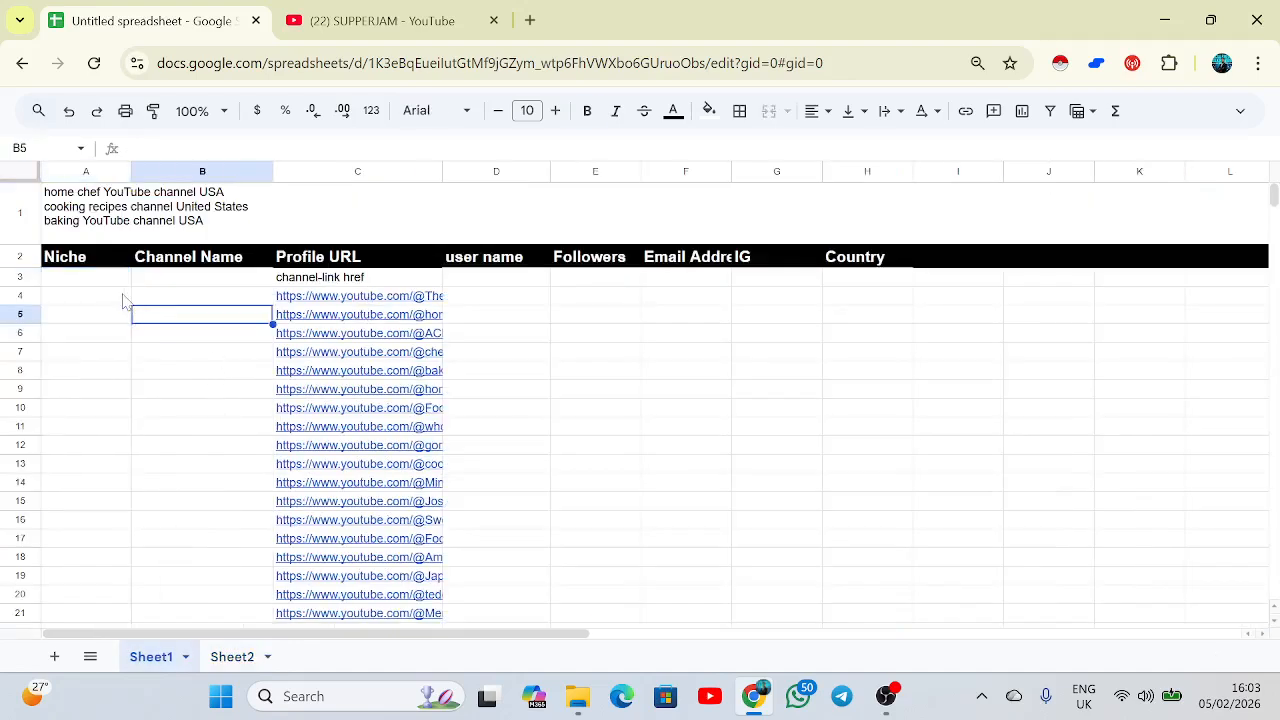
{"action": "left_click", "coordinate": [107, 289]}
{"action": "key", "text": "ctrl+v"}
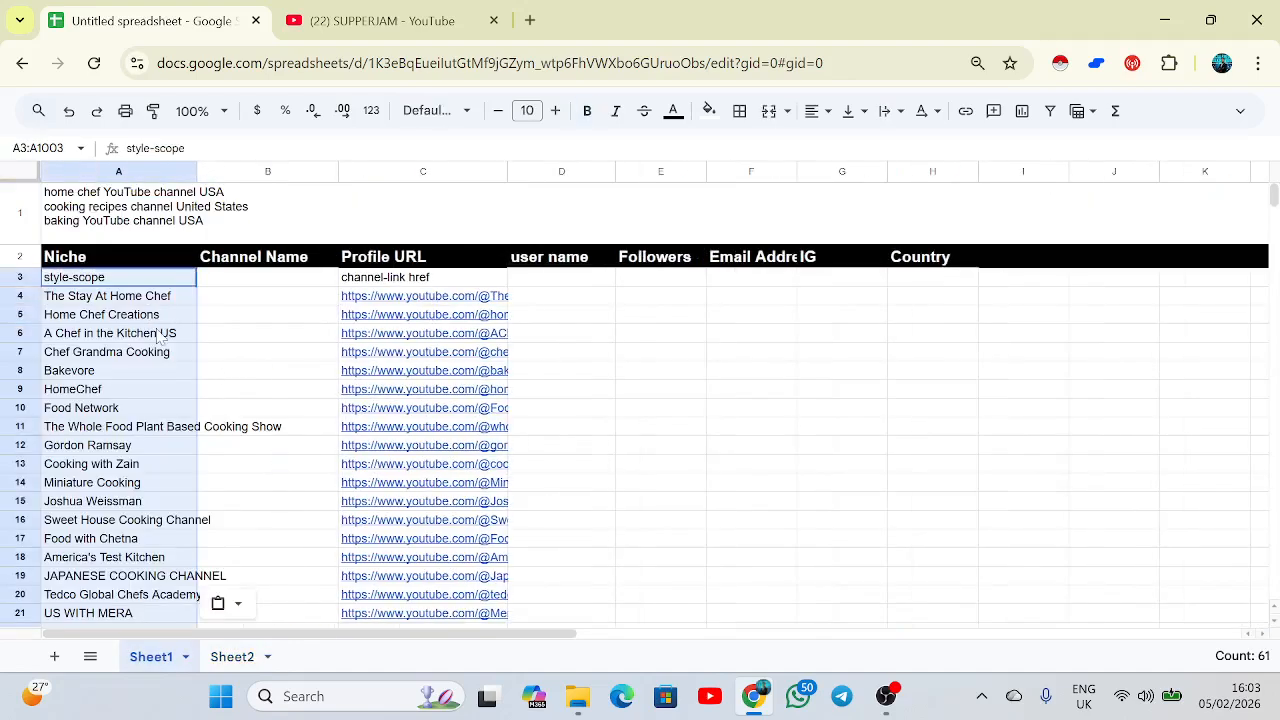
Set the text wrapping of the pasted Niche column entries in Sheet1 to Clip
{"action": "left_click", "coordinate": [813, 111]}
{"action": "left_click", "coordinate": [828, 150]}
{"action": "left_click", "coordinate": [888, 111]}
{"action": "left_click", "coordinate": [945, 146]}
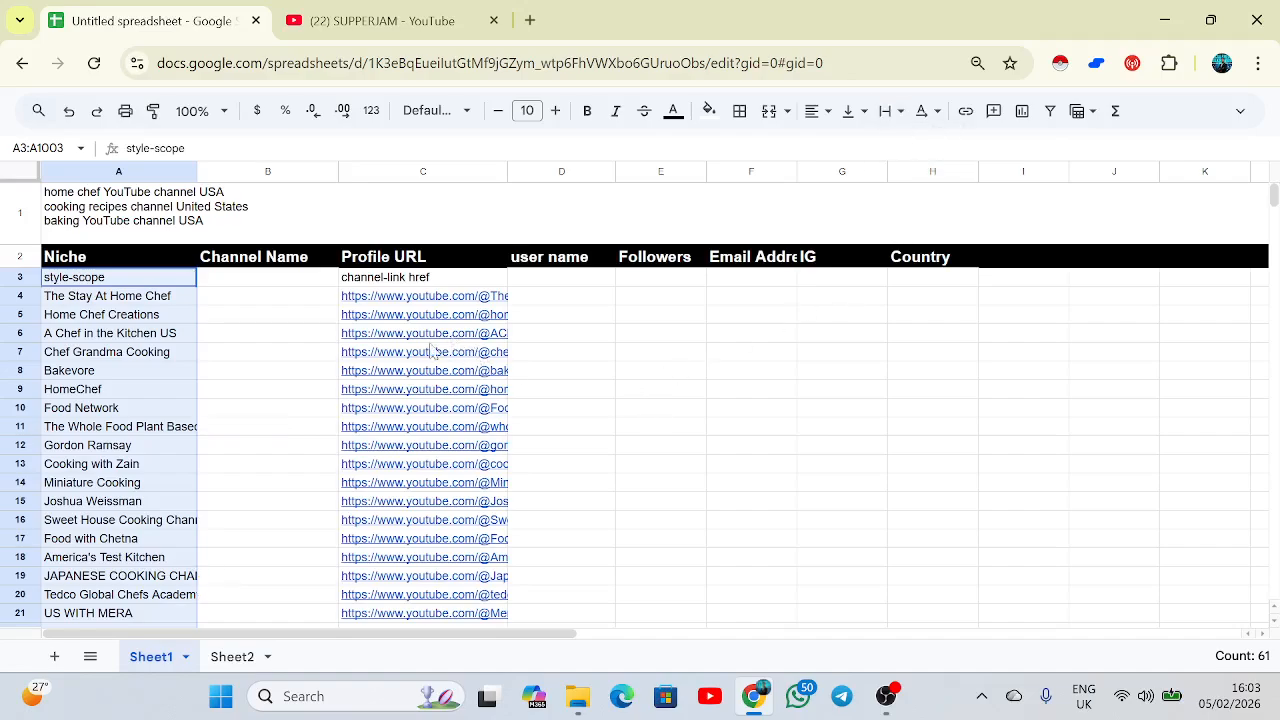
{"action": "left_click_drag", "start_coordinate": [297, 282], "coordinate": [320, 316]}
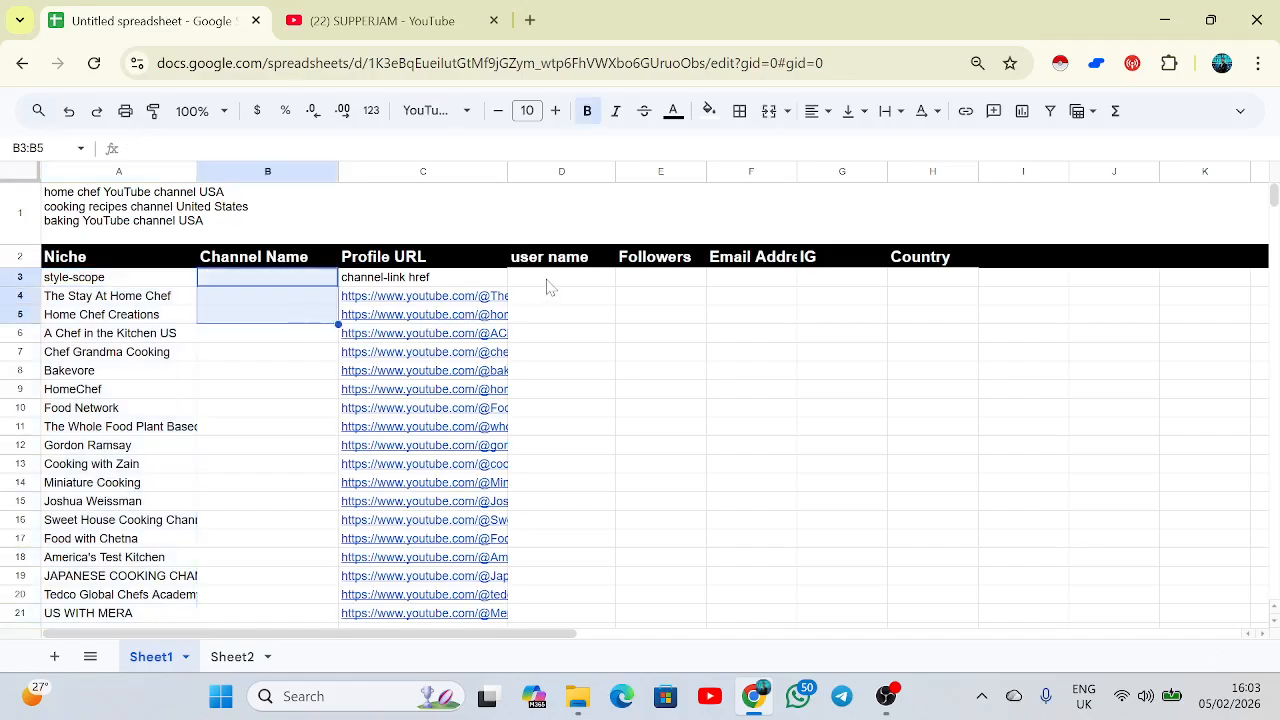
{"action": "left_click_drag", "start_coordinate": [546, 287], "coordinate": [556, 318]}
{"action": "left_click_drag", "start_coordinate": [643, 297], "coordinate": [643, 340]}
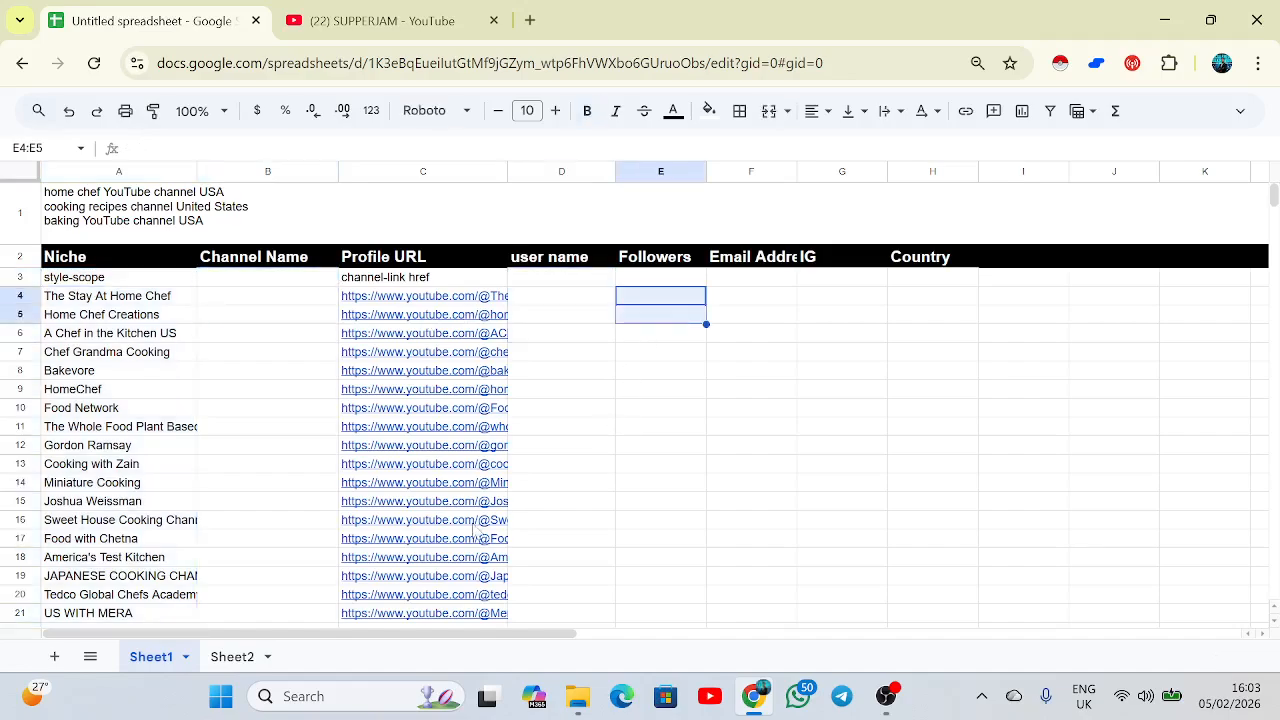
Copy the hidden column G from Sheet2 into the Channel Name column of Sheet1 starting at cell B3
{"action": "left_click", "coordinate": [232, 656]}
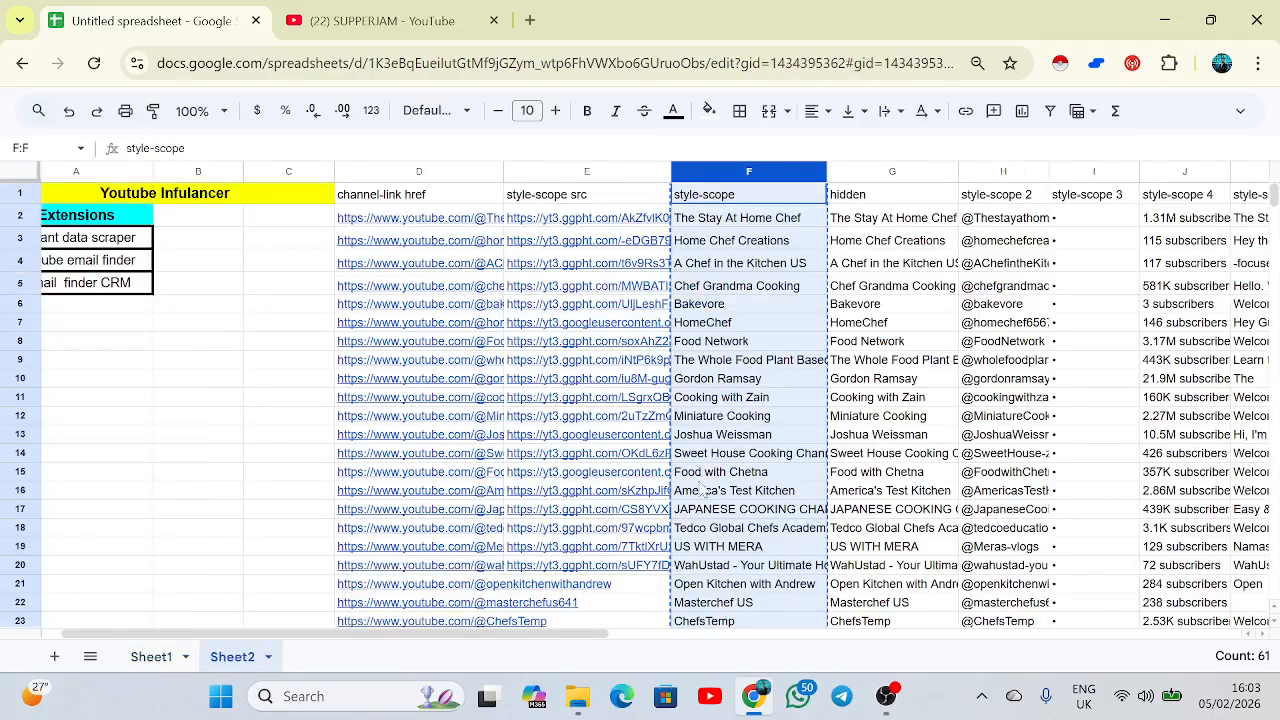
{"action": "left_click", "coordinate": [328, 530]}
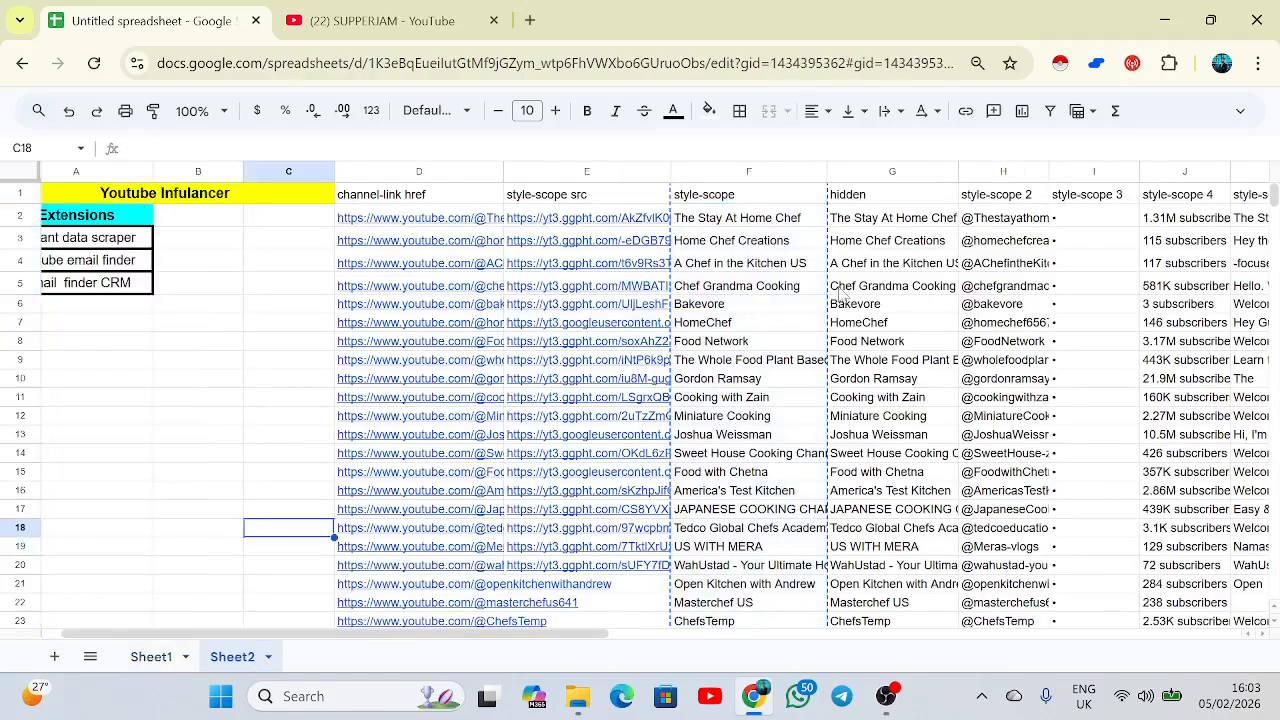
{"action": "scroll", "coordinate": [705, 237], "scroll_direction": "right", "scroll_amount": 3}
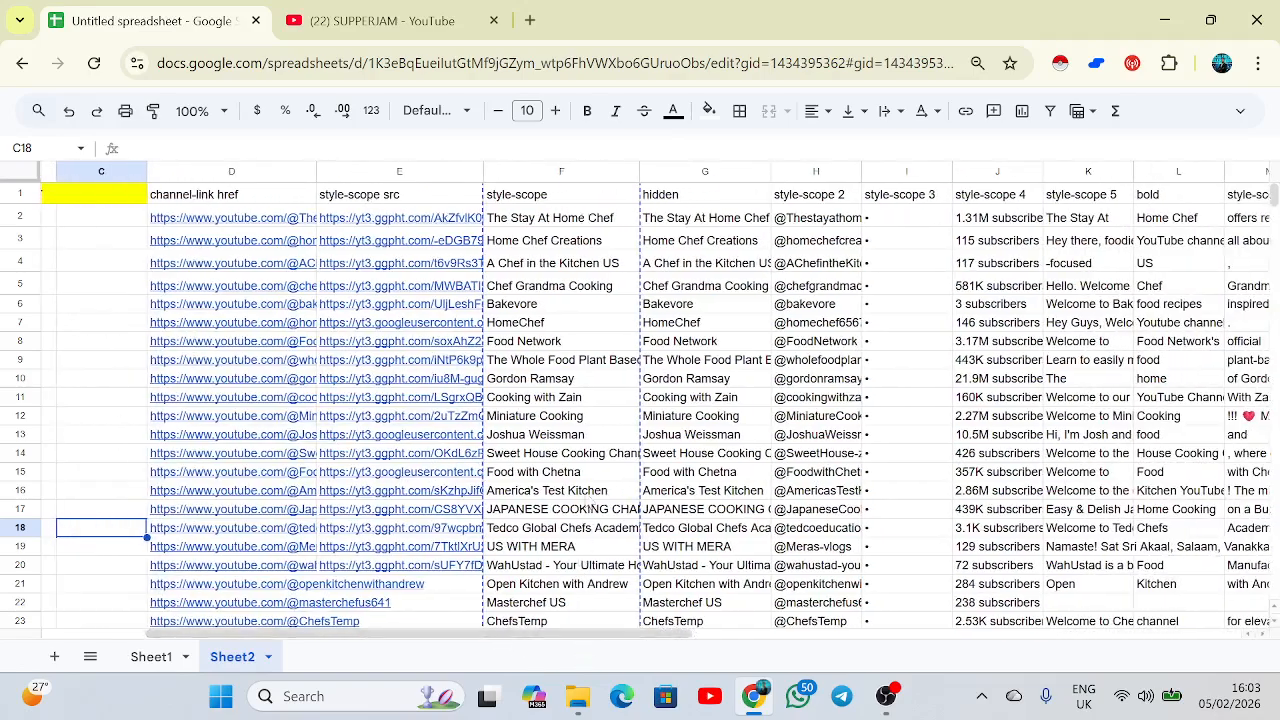
{"action": "left_click_drag", "start_coordinate": [712, 228], "coordinate": [716, 288]}
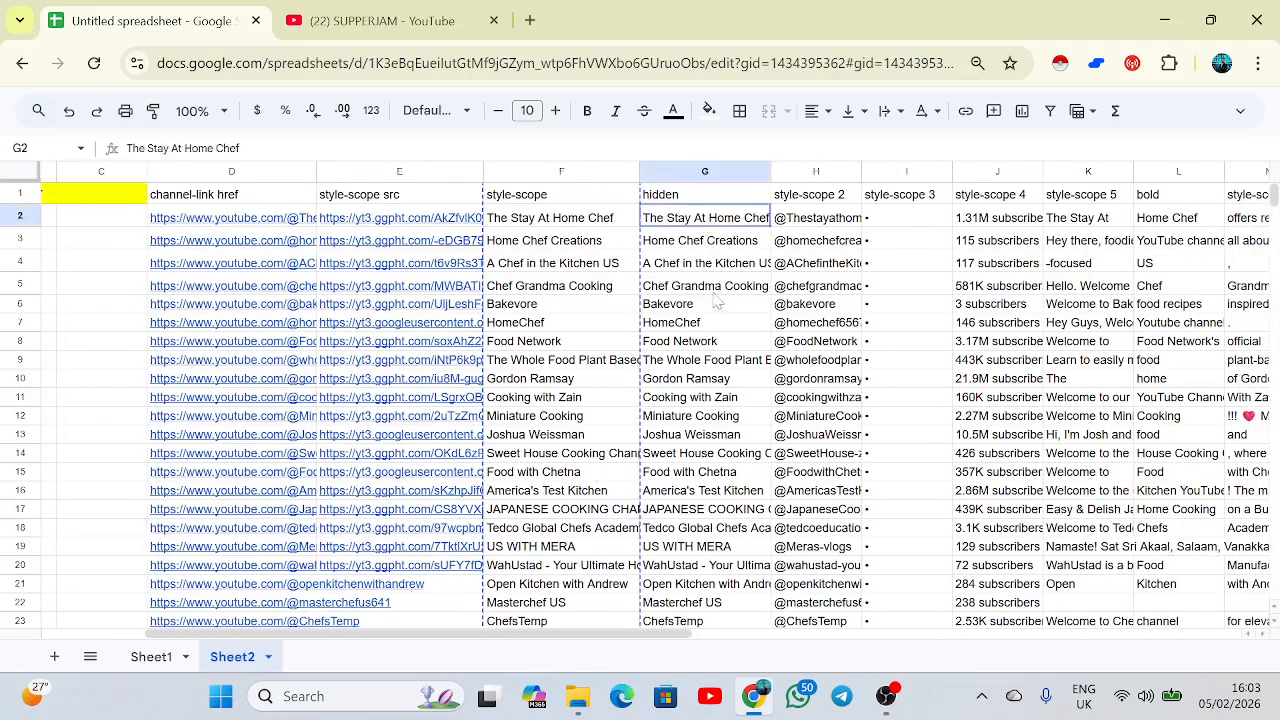
{"action": "left_click", "coordinate": [709, 172]}
{"action": "key", "text": "ctrl+c"}
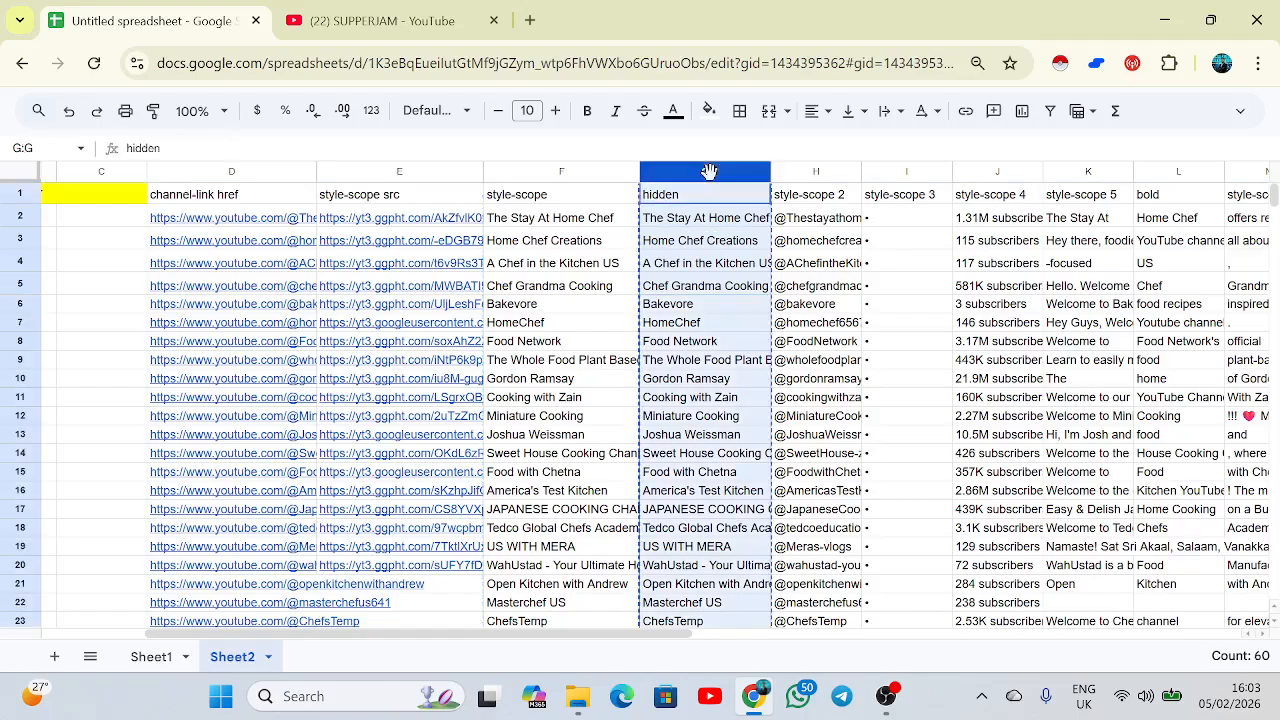
{"action": "left_click", "coordinate": [151, 656]}
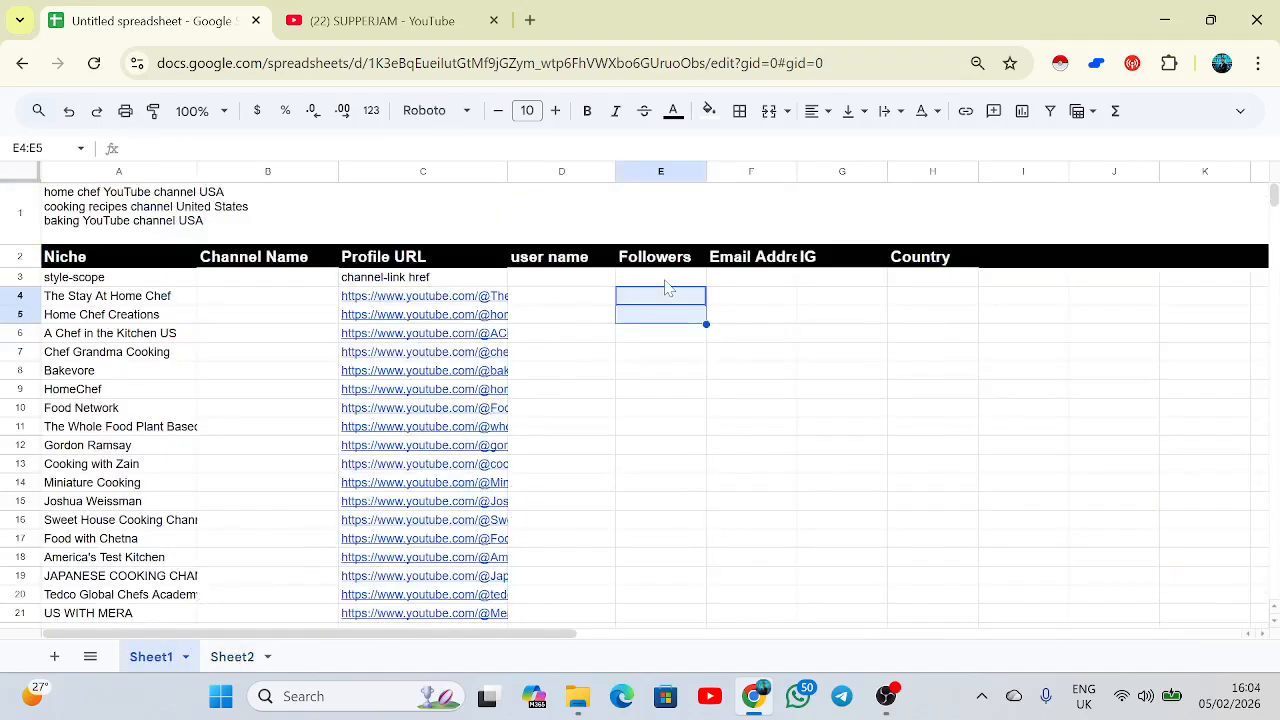
{"action": "left_click", "coordinate": [311, 284]}
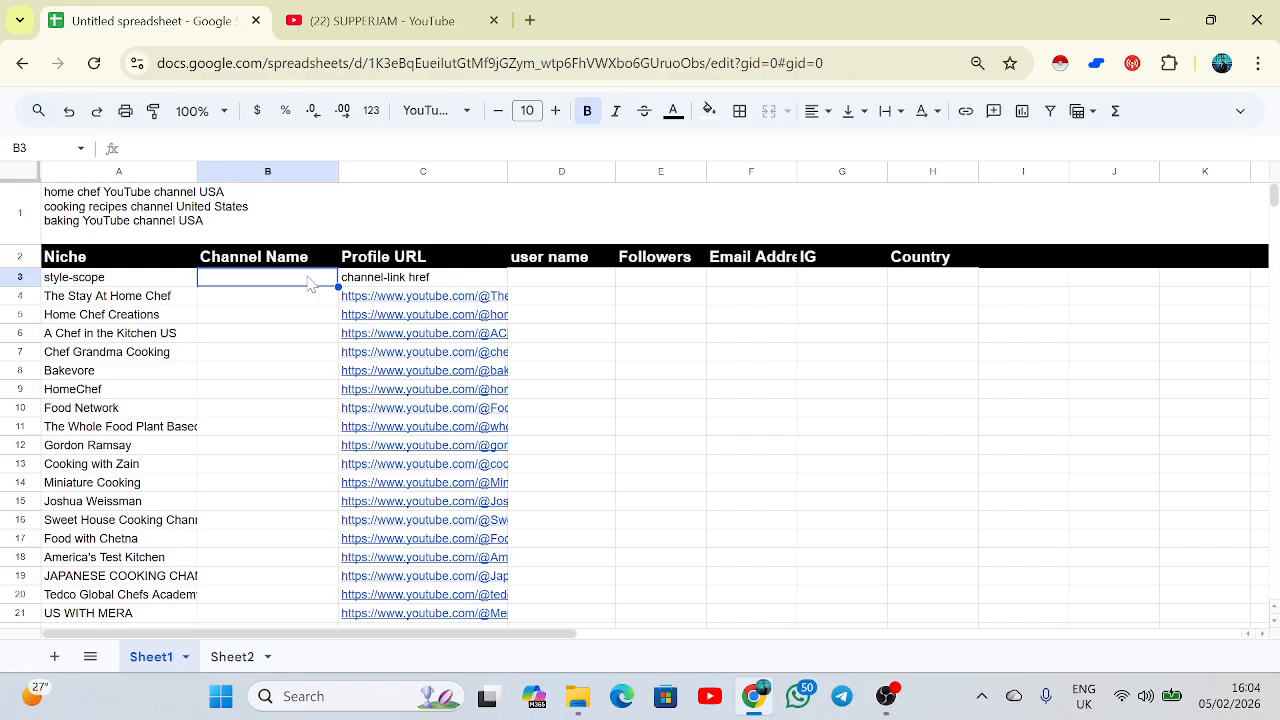
{"action": "key", "text": "ctrl+v"}
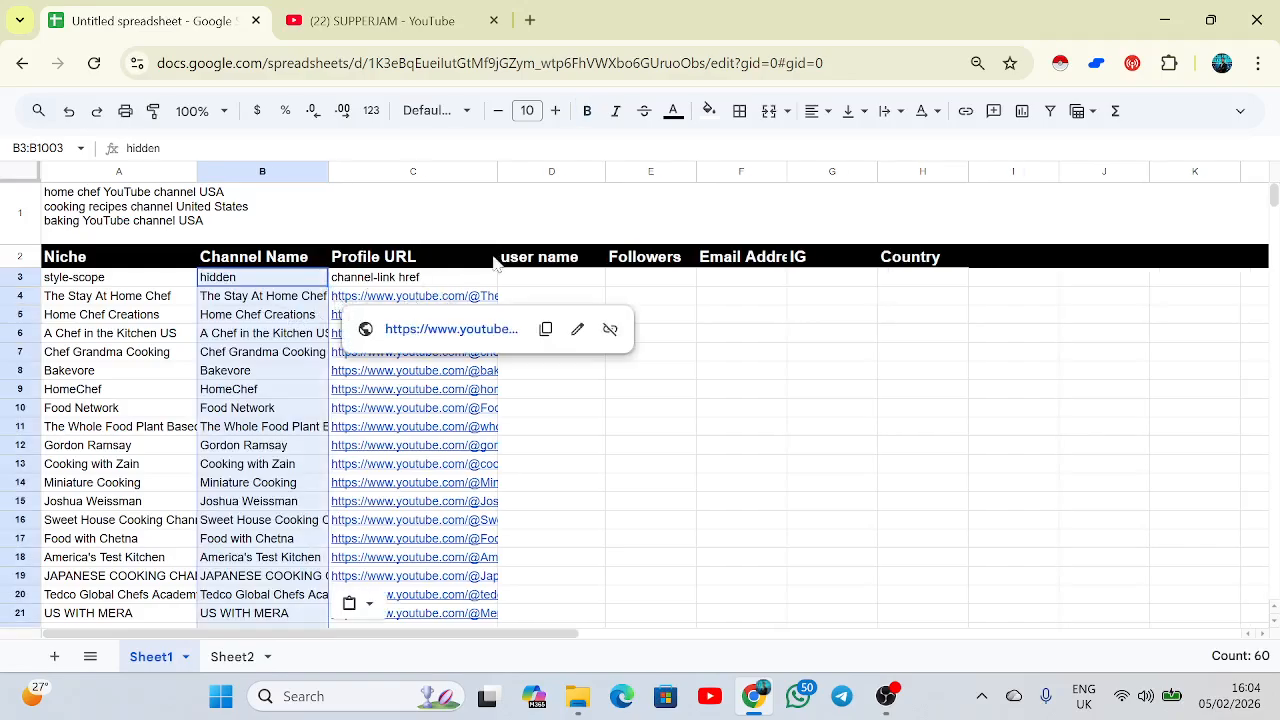
Set the text wrapping of the pasted Channel Name entries in Sheet1 to Clip
{"action": "left_click", "coordinate": [814, 112]}
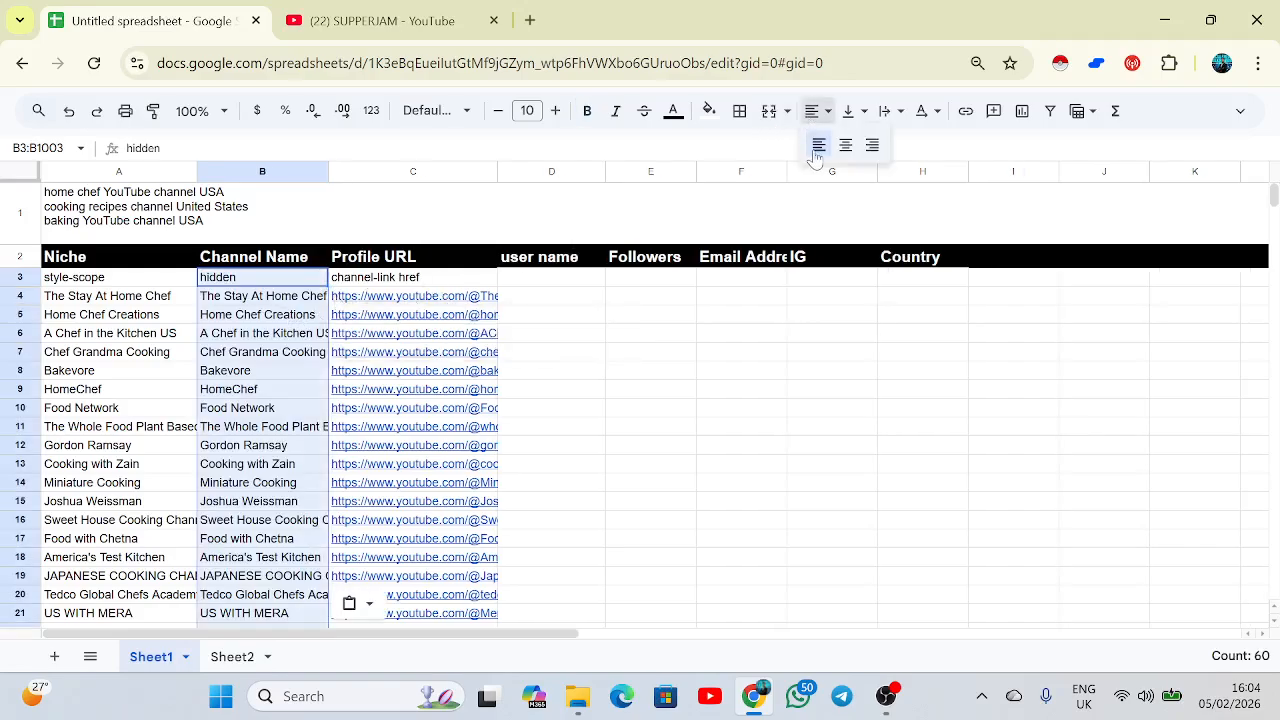
{"action": "left_click", "coordinate": [890, 115]}
{"action": "left_click", "coordinate": [944, 145]}
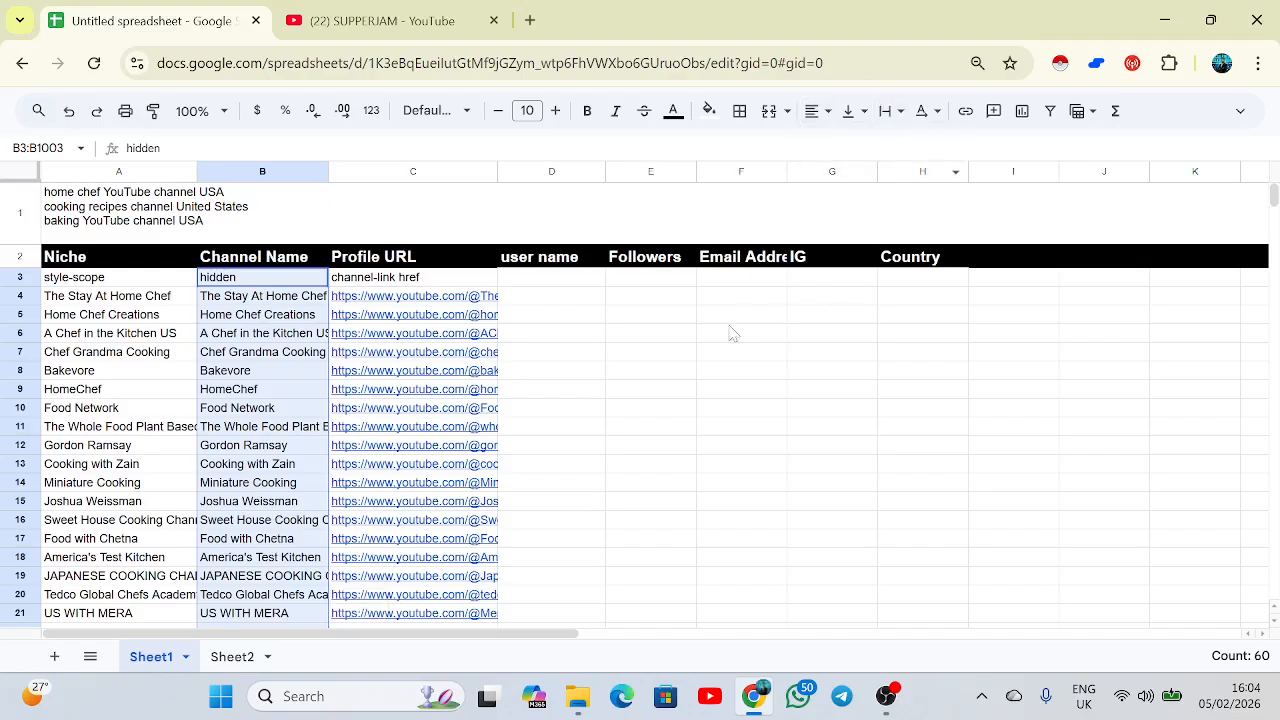
{"action": "left_click", "coordinate": [617, 333]}
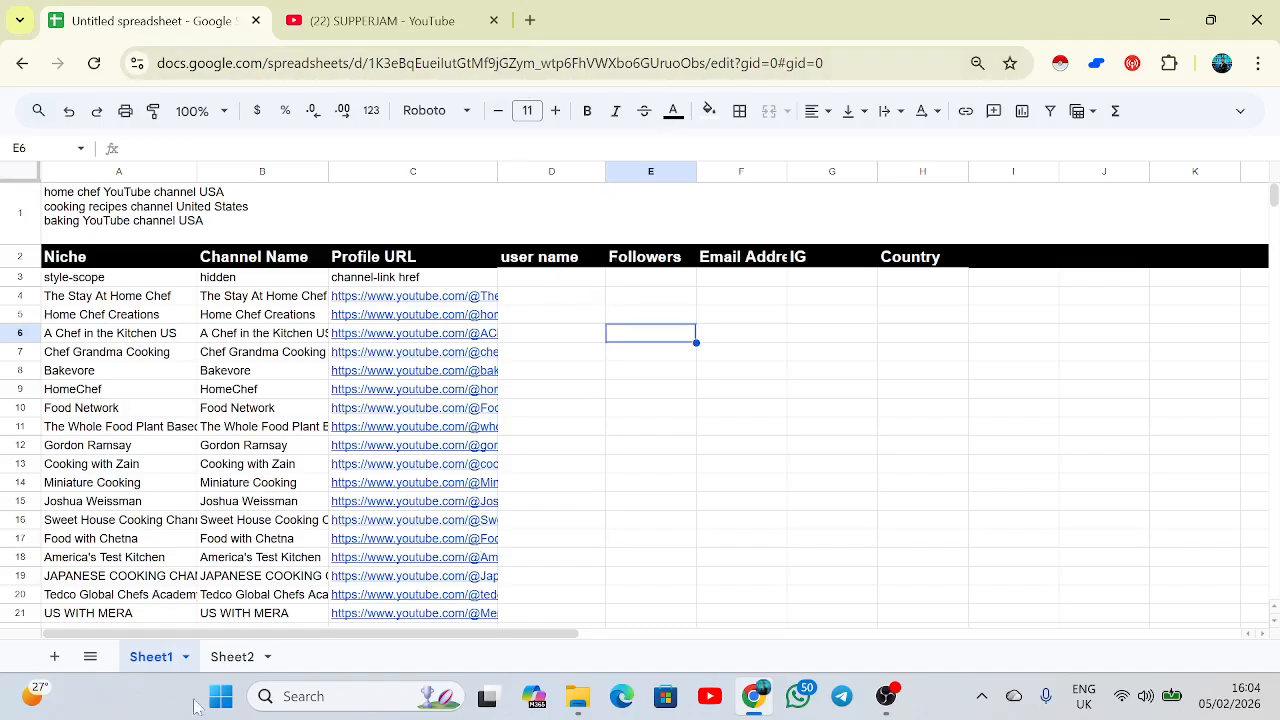
Copy the style-scope 2 column H from Sheet2 into the user name column of Sheet1 starting at cell D3
{"action": "left_click", "coordinate": [230, 657]}
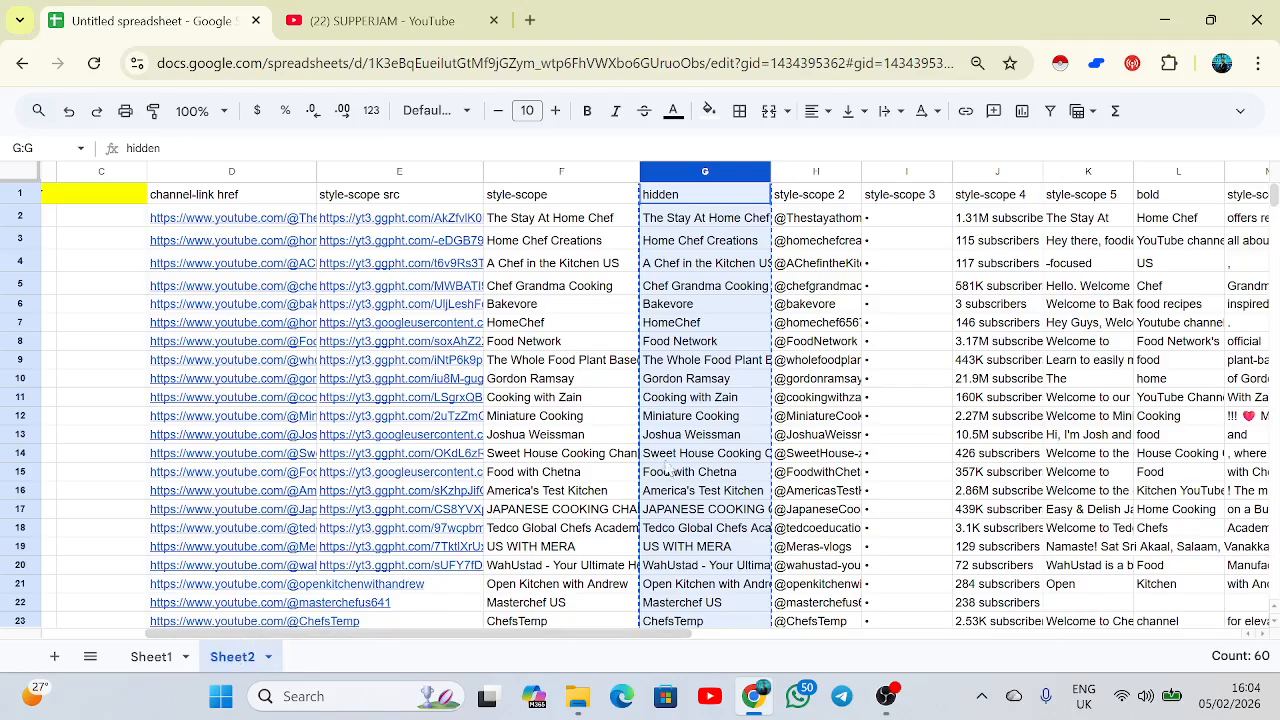
{"action": "left_click", "coordinate": [818, 172]}
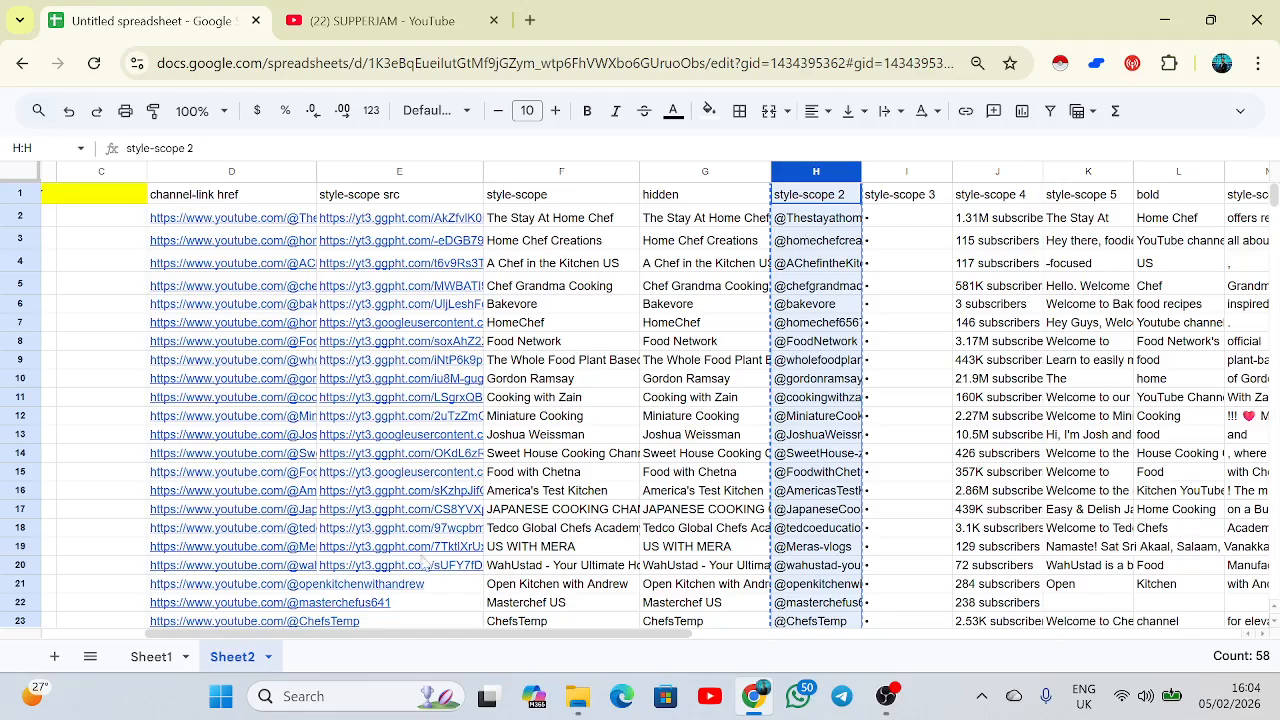
{"action": "mouse_move", "coordinate": [200, 621]}
{"action": "left_click", "coordinate": [140, 660]}
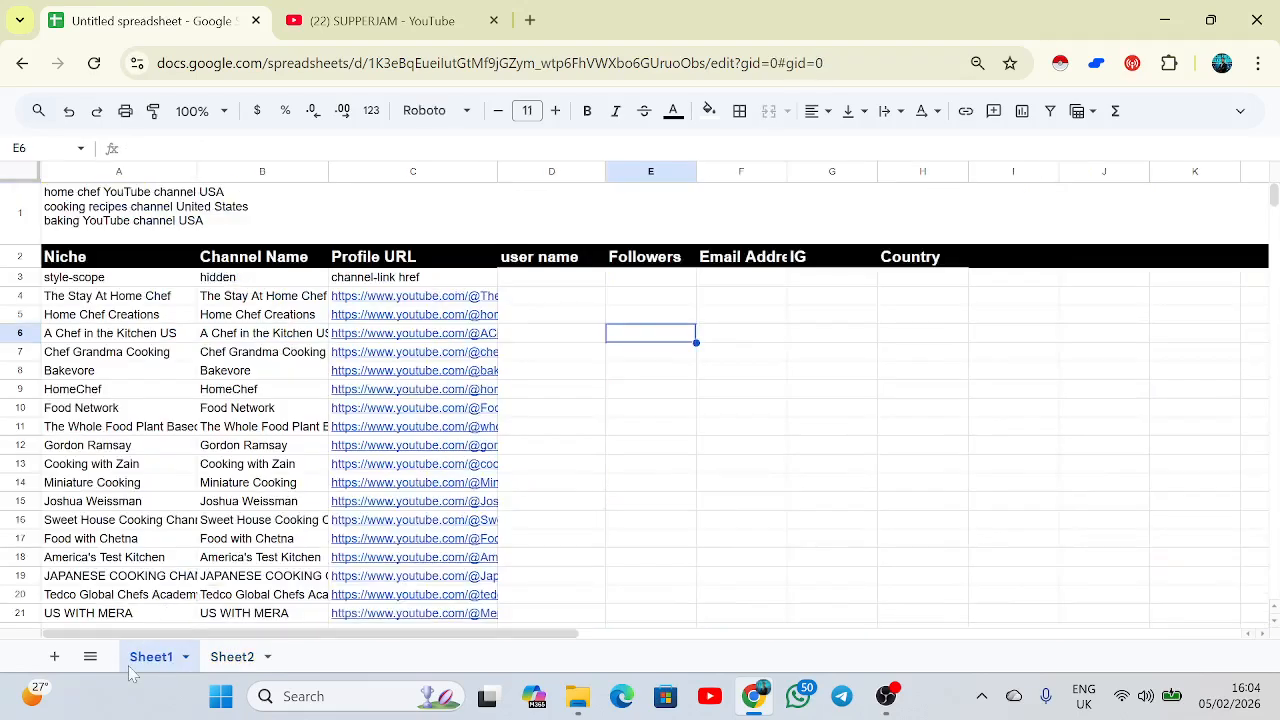
{"action": "left_click", "coordinate": [533, 287]}
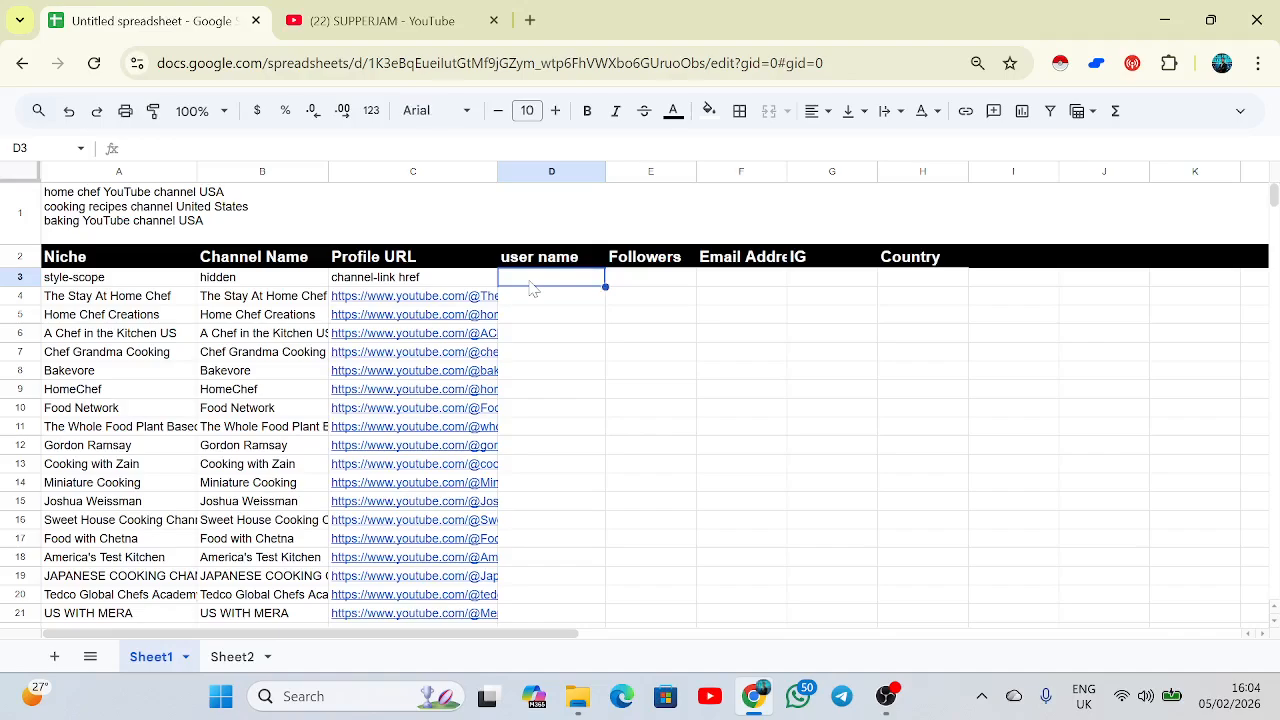
{"action": "key", "text": "ctrl+v"}
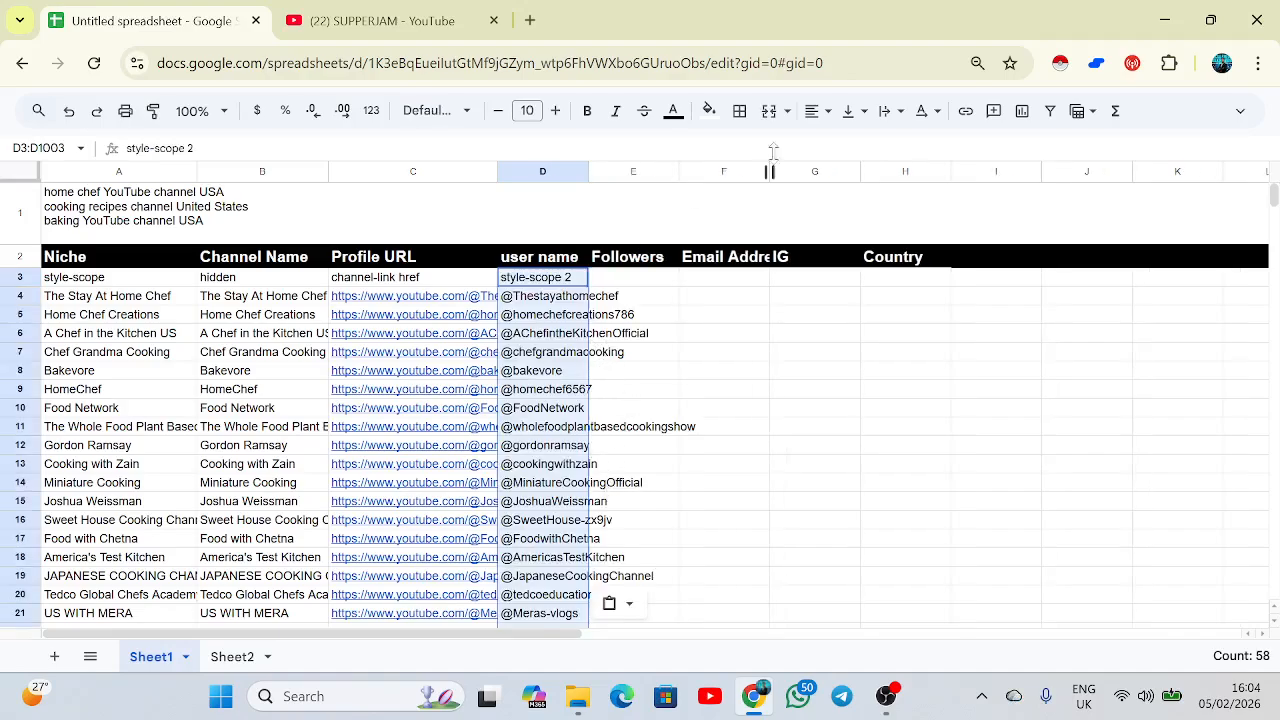
Set the text wrapping of the pasted user name entries in Sheet1 to Clip
{"action": "left_click", "coordinate": [812, 111]}
{"action": "left_click", "coordinate": [815, 143]}
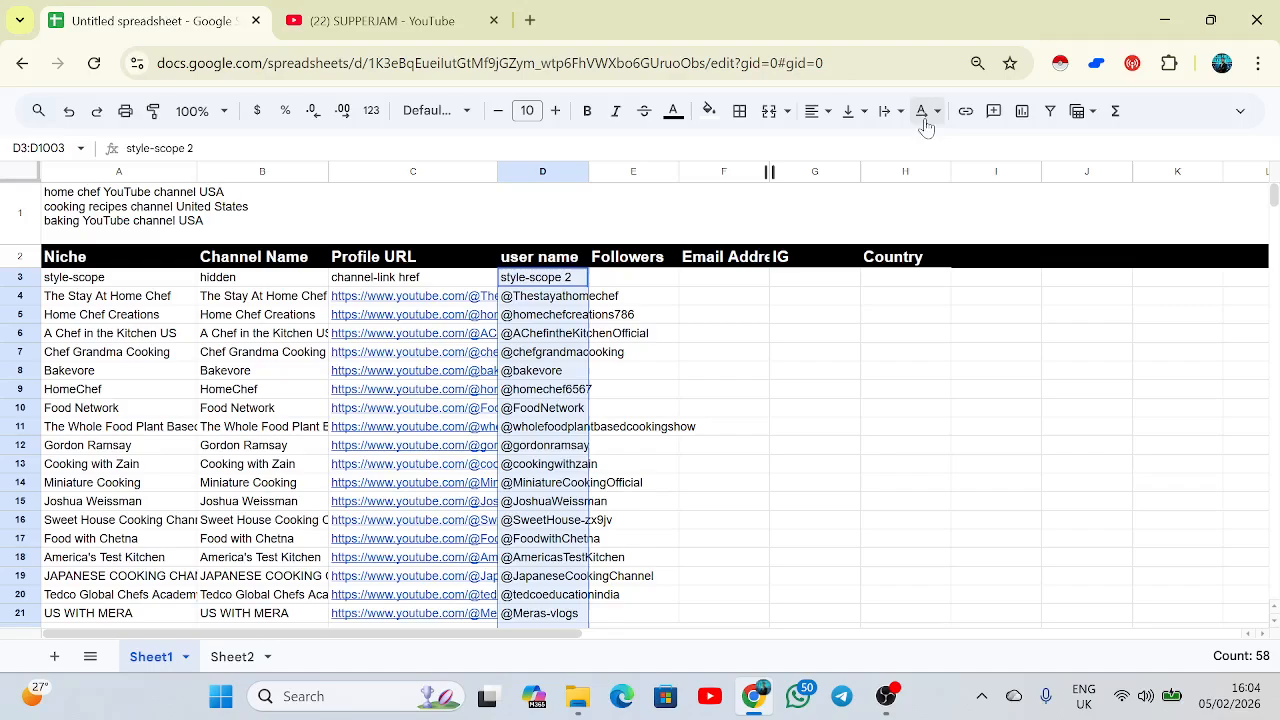
{"action": "left_click", "coordinate": [901, 111]}
{"action": "left_click", "coordinate": [945, 146]}
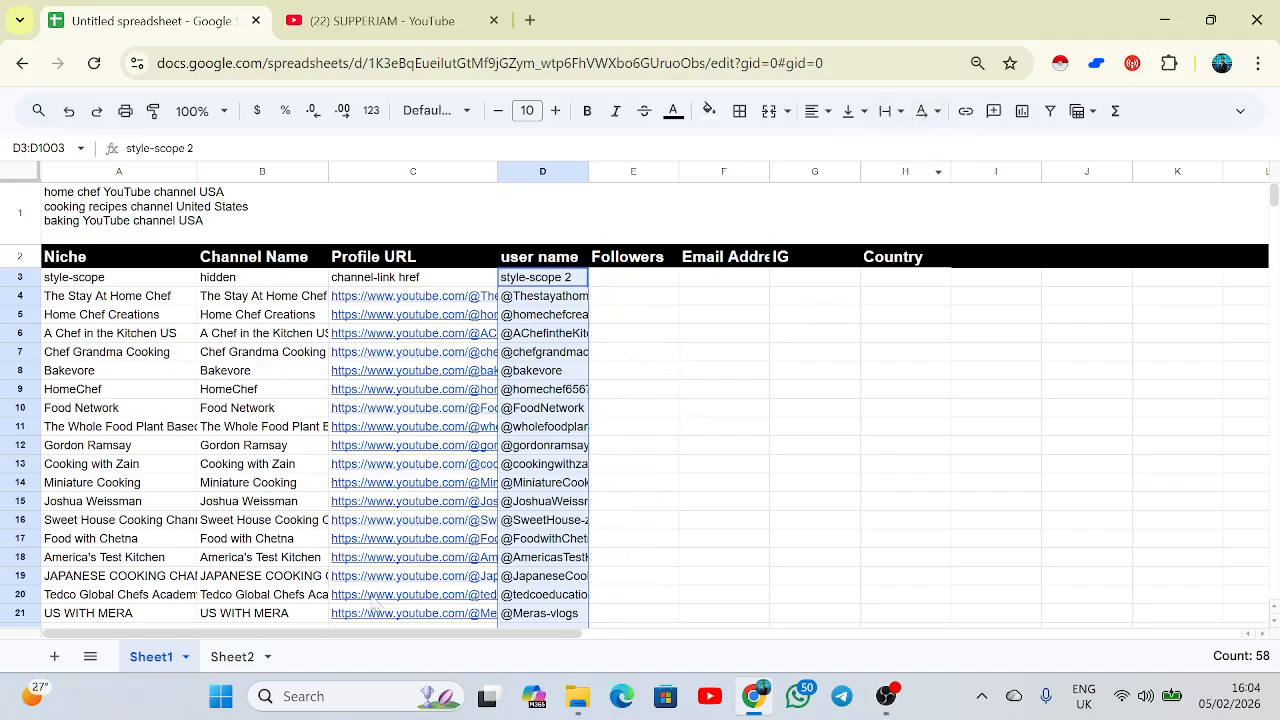
Copy the style-scope 4 column J from Sheet2 into the Followers column of Sheet1 starting at cell E3
{"action": "left_click", "coordinate": [245, 656]}
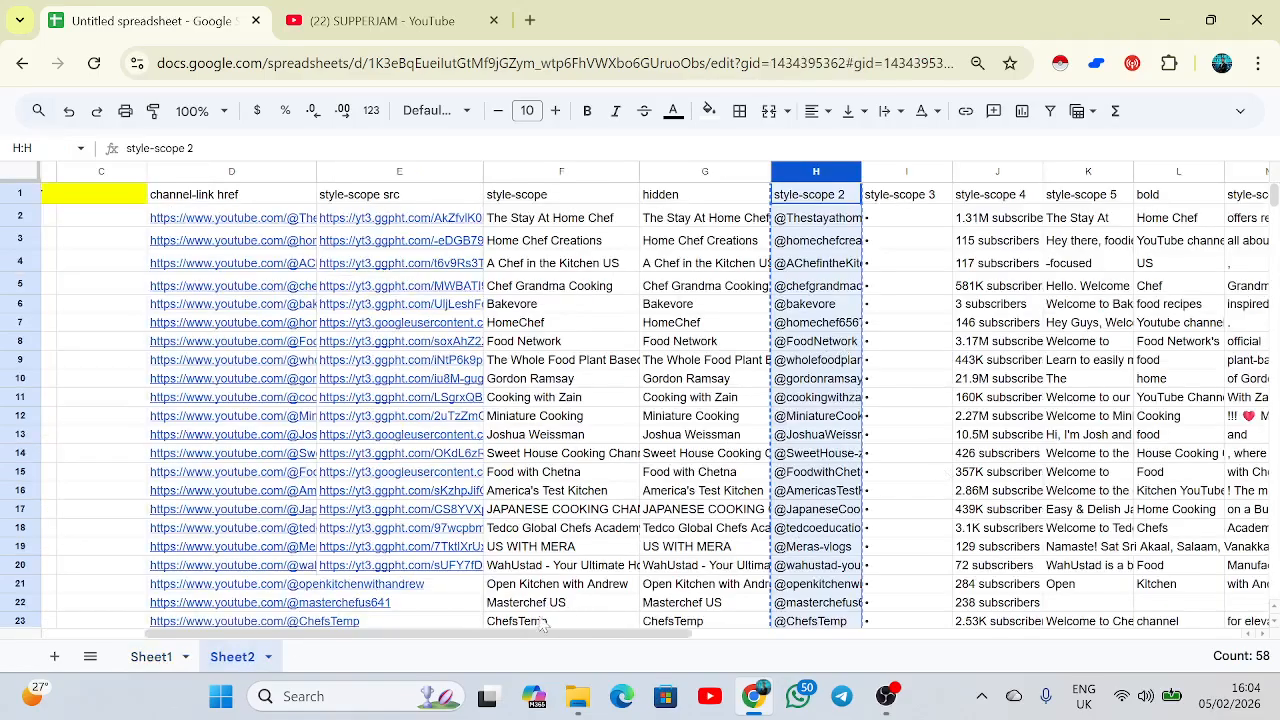
{"action": "scroll", "coordinate": [543, 625], "scroll_direction": "right", "scroll_amount": 5}
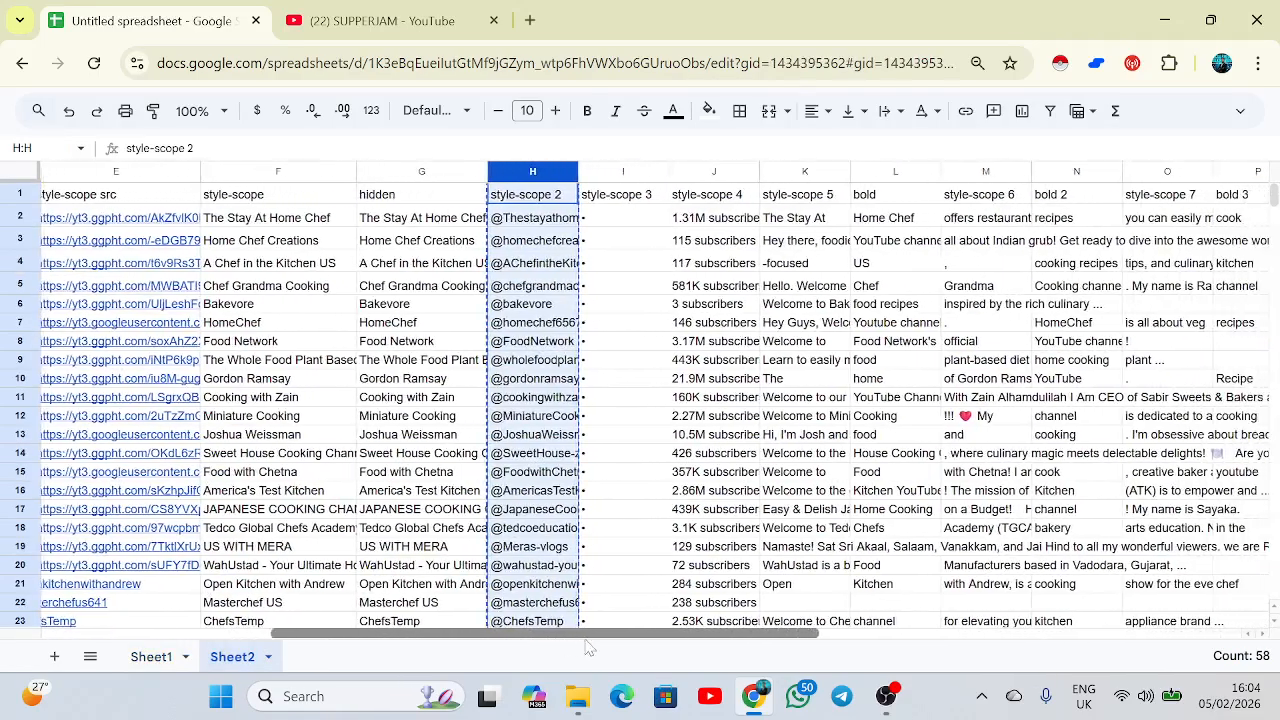
{"action": "scroll", "coordinate": [588, 640], "scroll_direction": "right", "scroll_amount": 1}
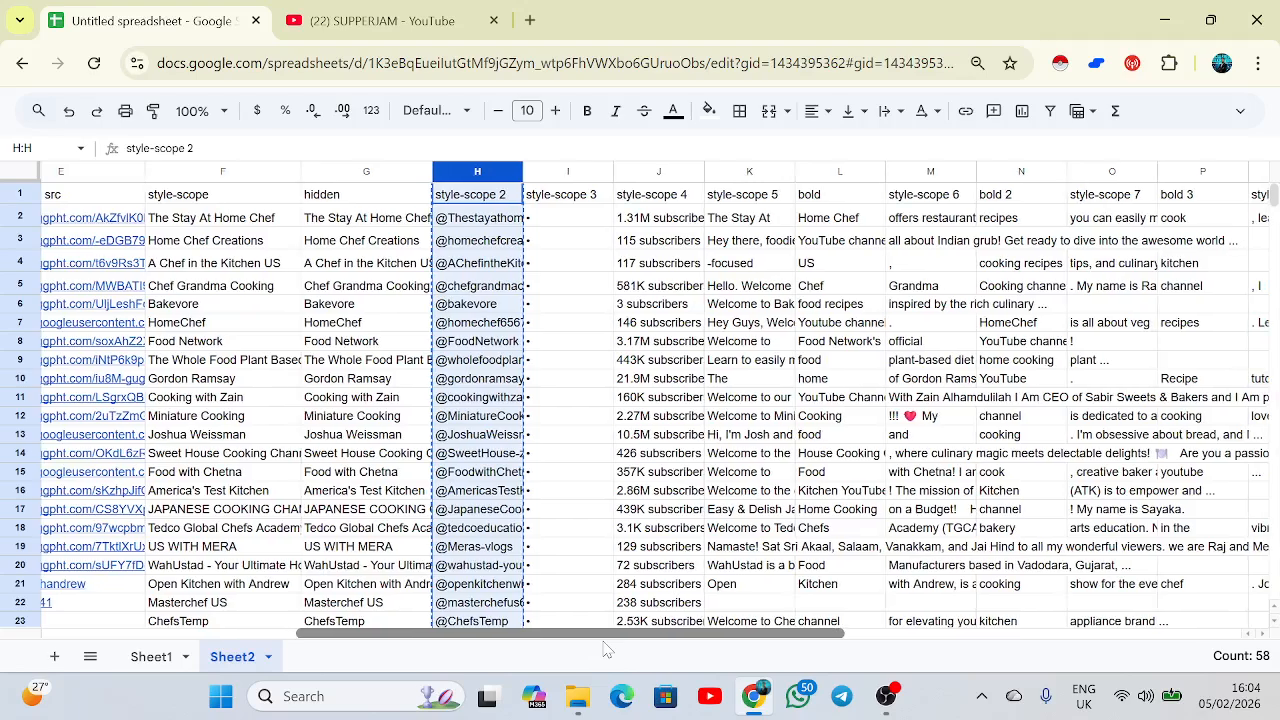
{"action": "left_click", "coordinate": [664, 172]}
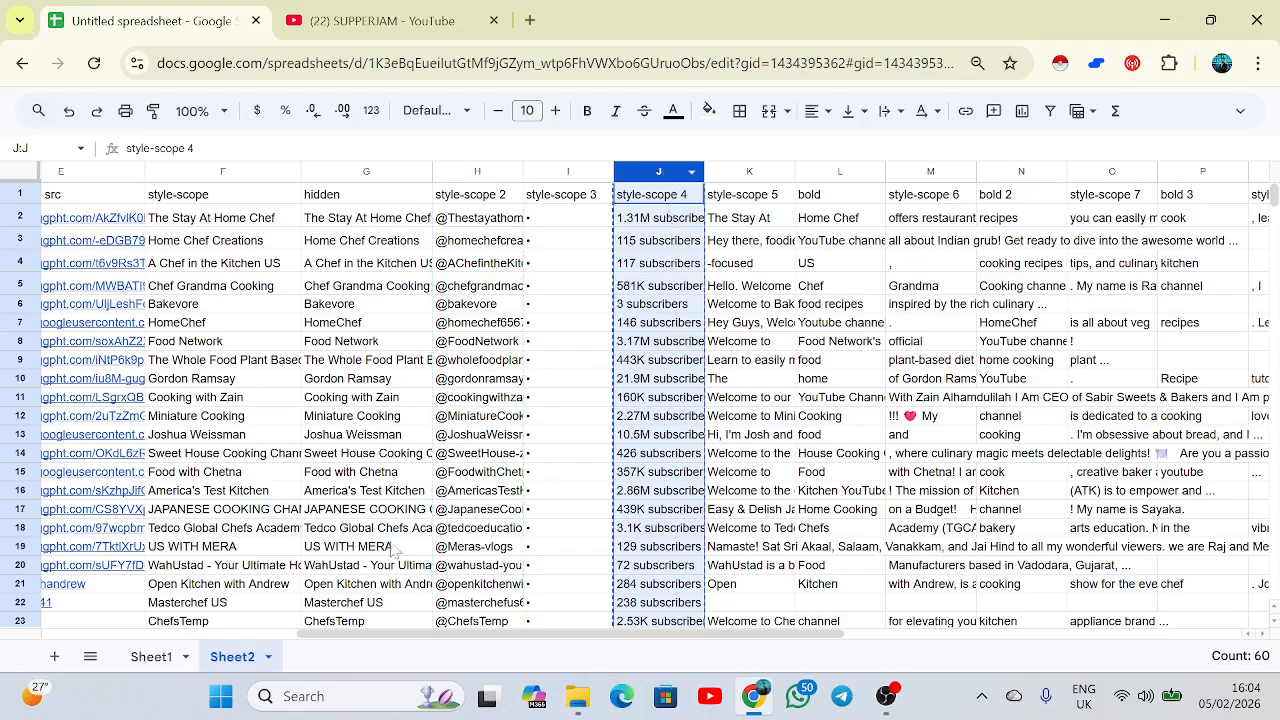
{"action": "left_click", "coordinate": [160, 660]}
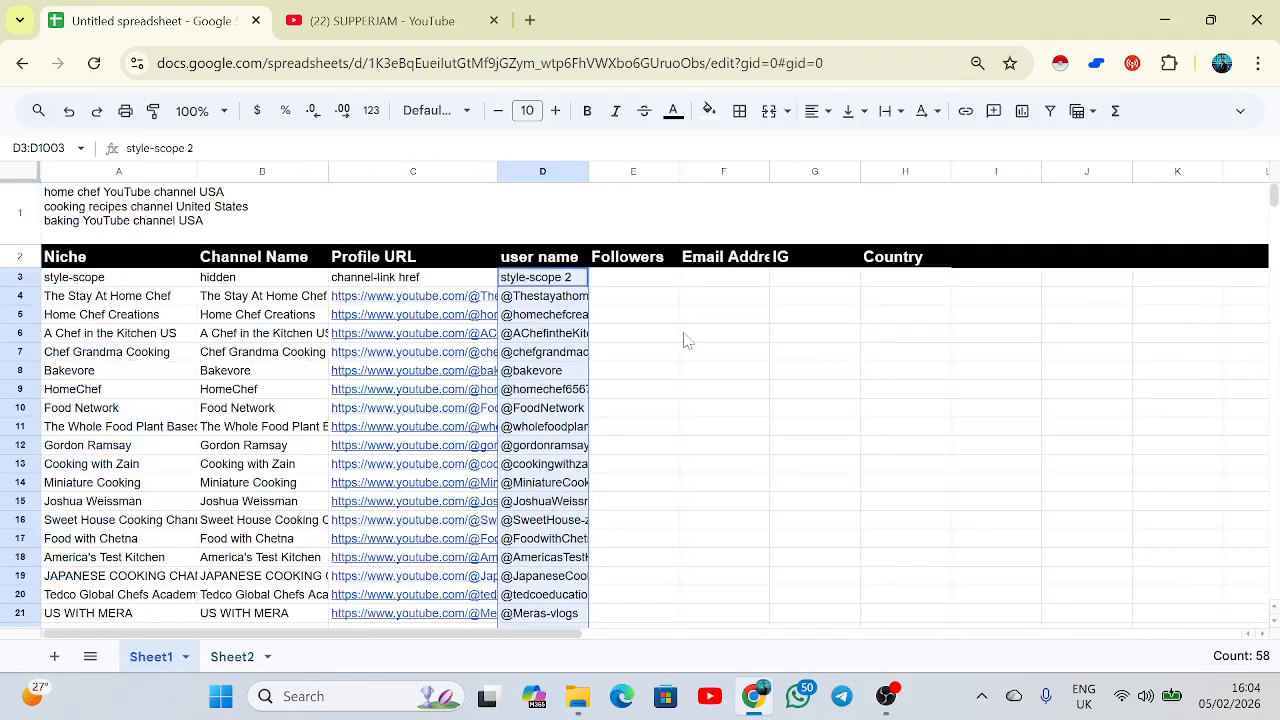
{"action": "left_click", "coordinate": [638, 280]}
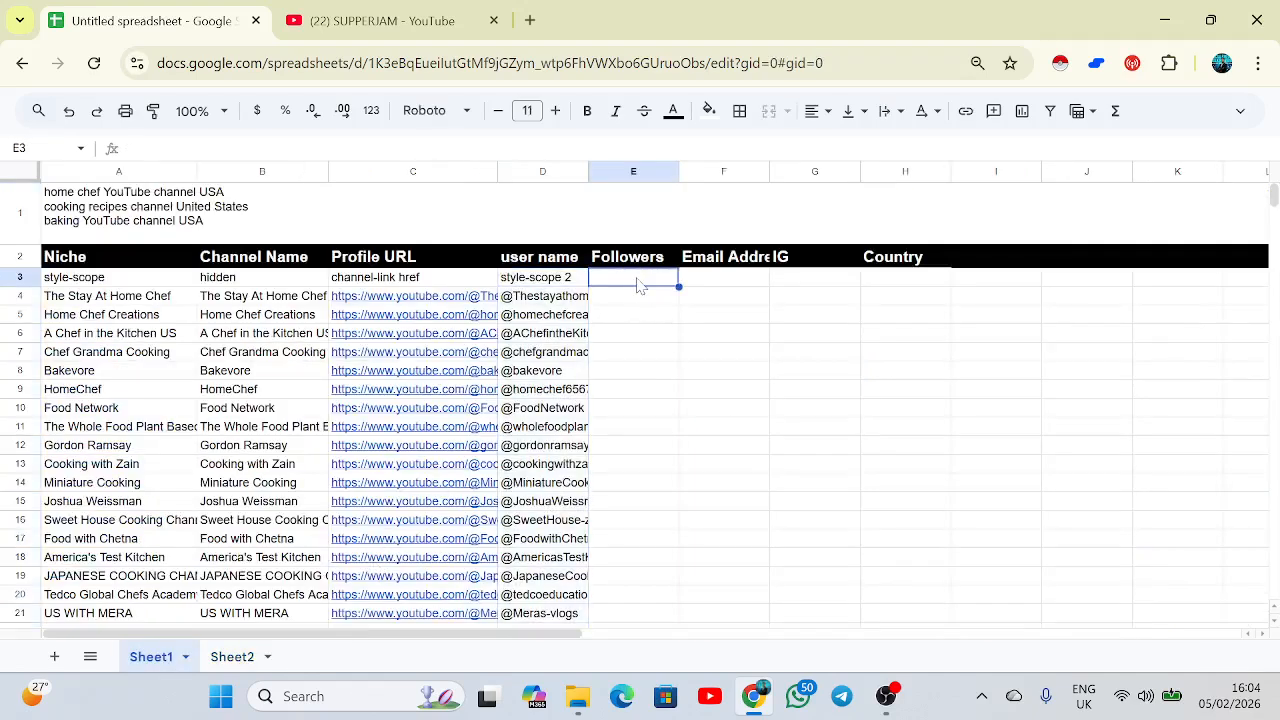
{"action": "key", "text": "ctrl+v"}
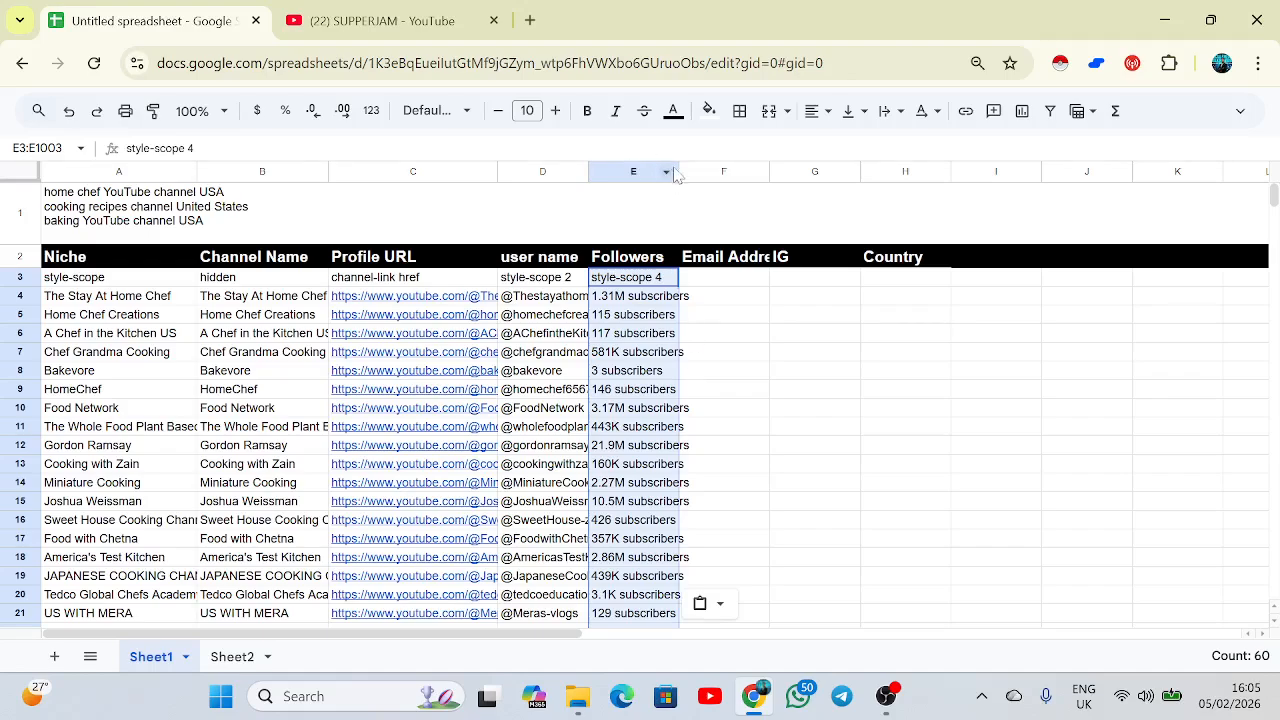
Widen the Followers column to fit the subscriber entries and set their text wrapping to Clip
{"action": "left_click_drag", "start_coordinate": [679, 172], "coordinate": [704, 172]}
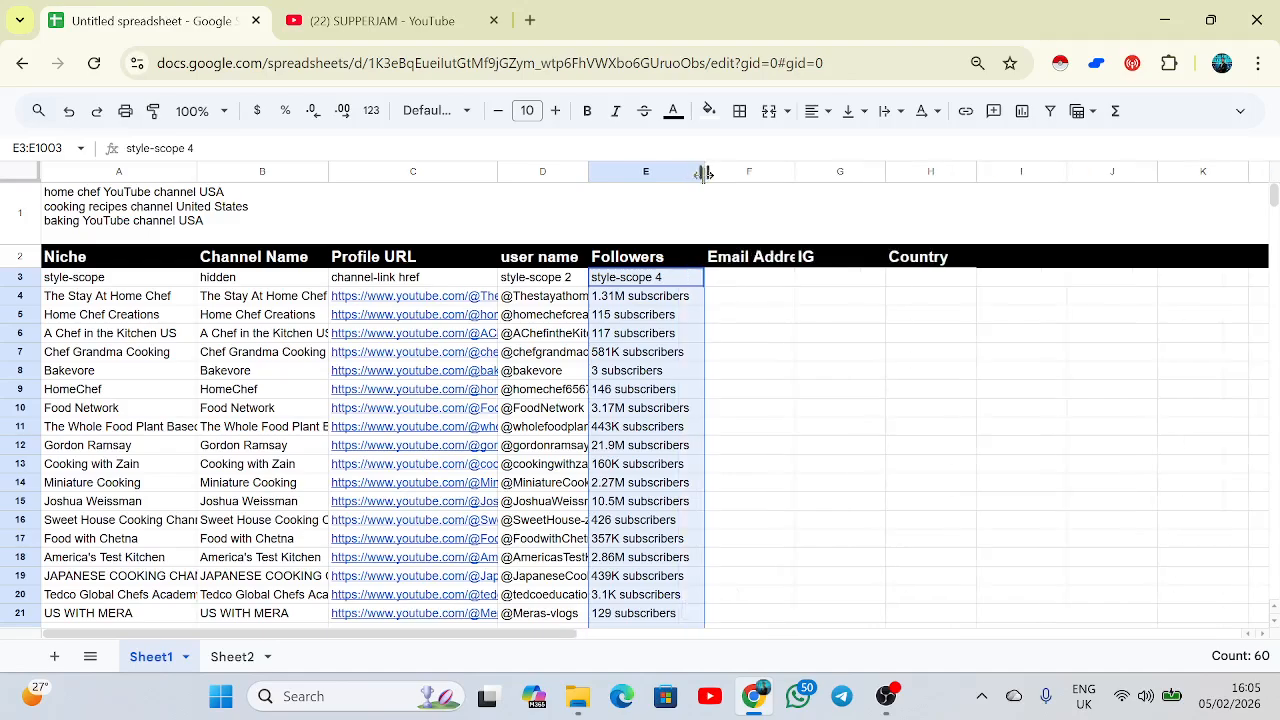
{"action": "left_click", "coordinate": [818, 111]}
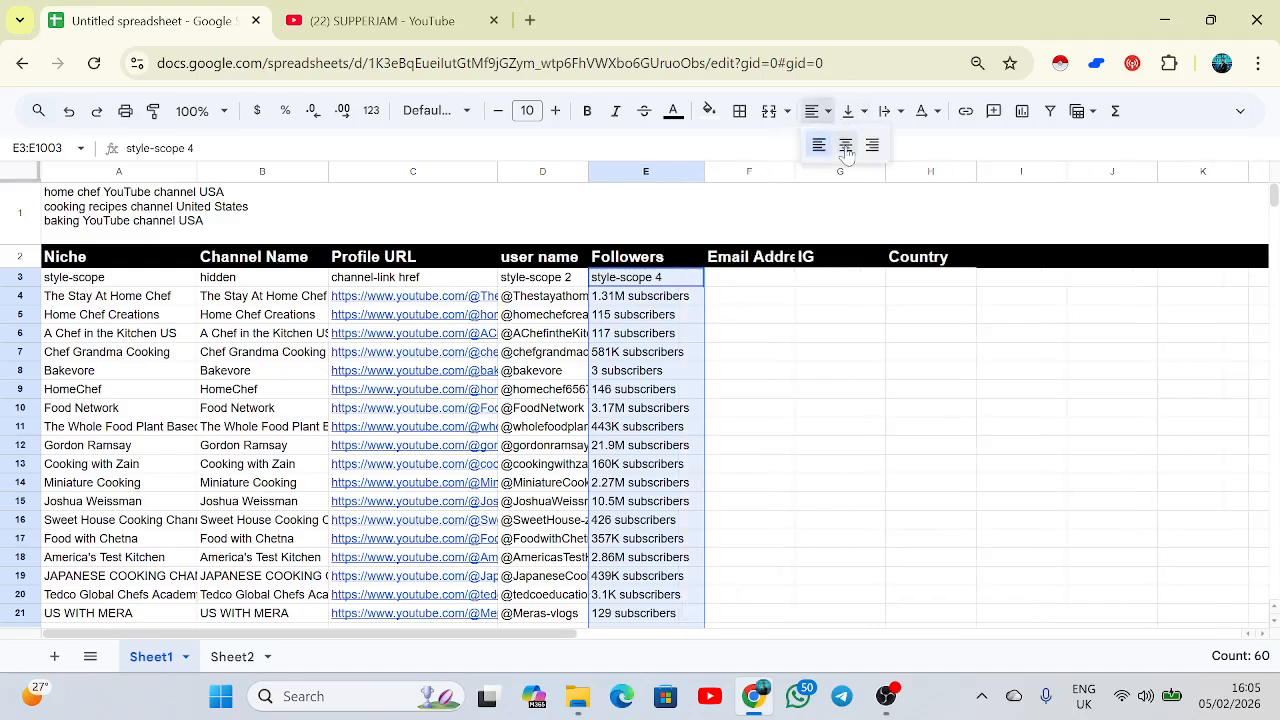
{"action": "left_click", "coordinate": [818, 145]}
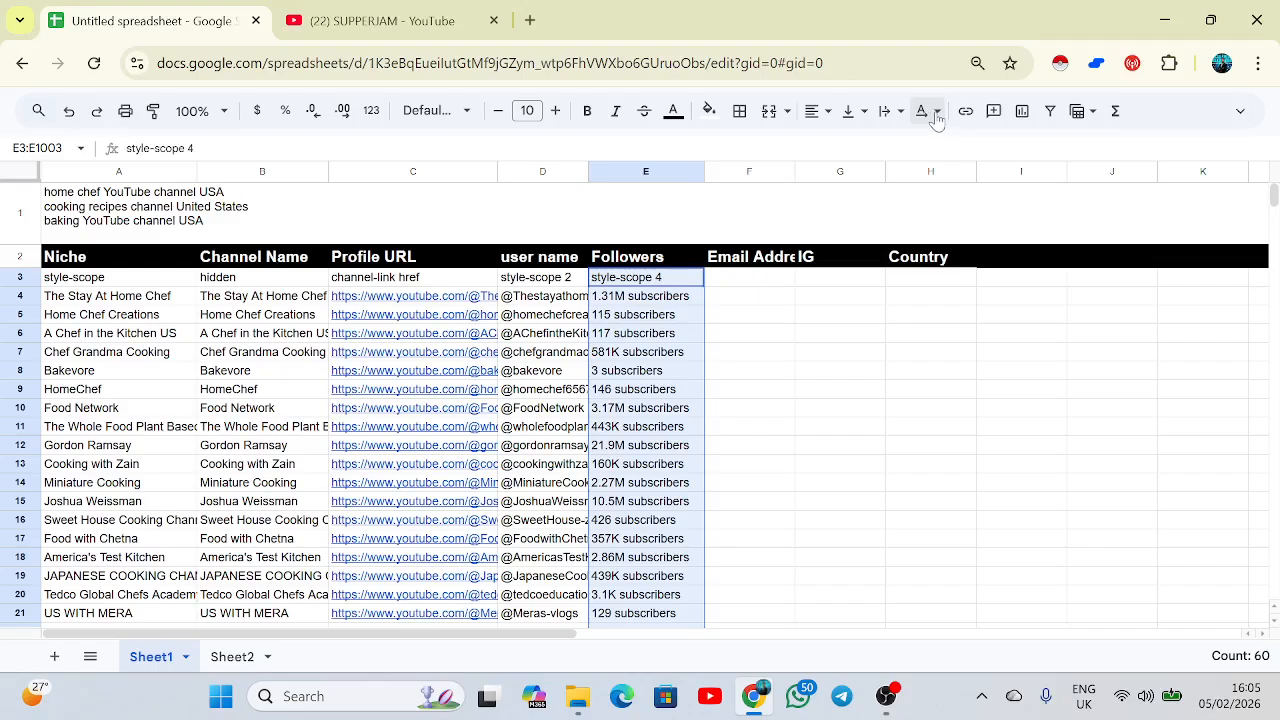
{"action": "left_click", "coordinate": [921, 111]}
{"action": "left_click", "coordinate": [888, 111]}
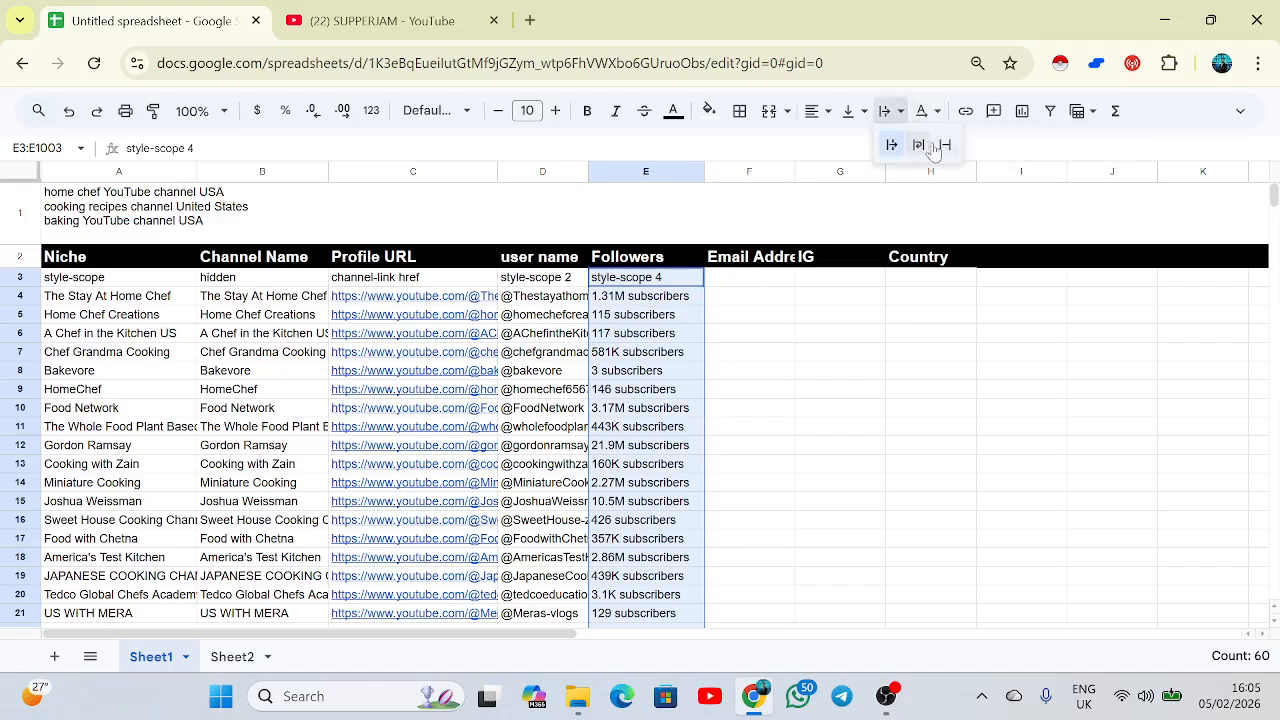
{"action": "left_click", "coordinate": [946, 146]}
{"action": "left_click", "coordinate": [809, 317]}
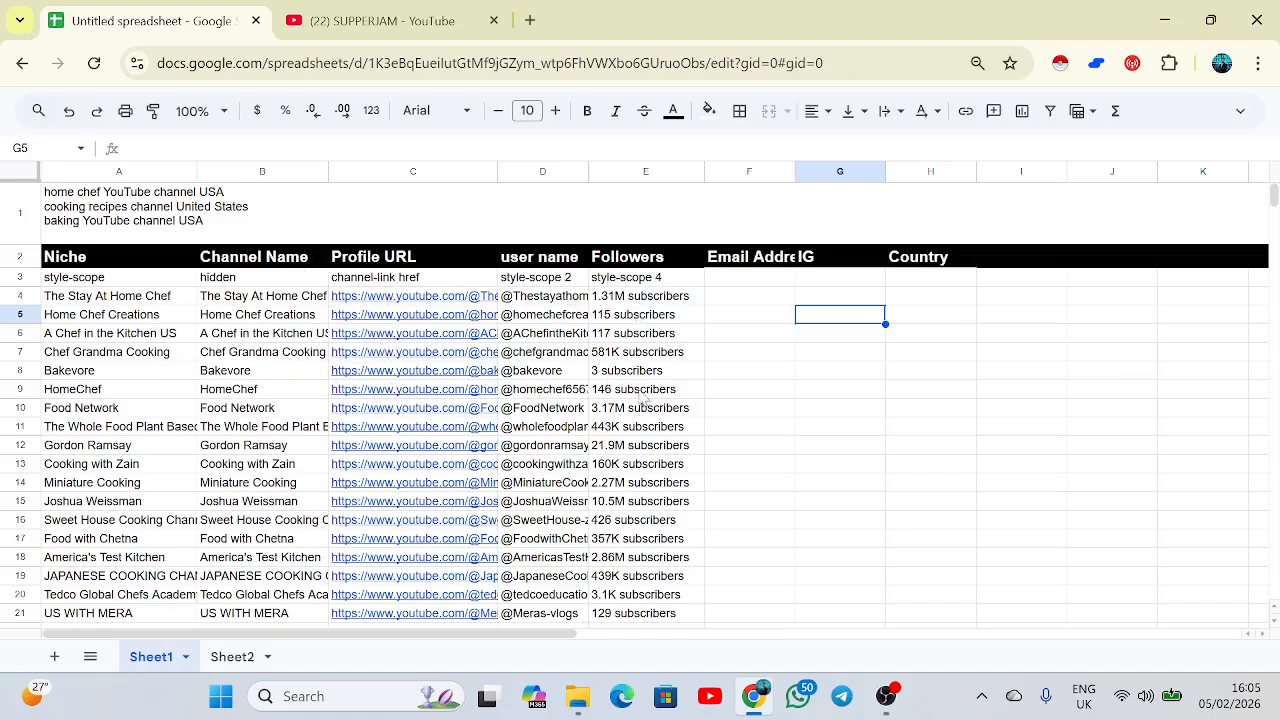
Review the Email Address, IG and Country columns in Sheet1 and the Extensions list in Sheet2
{"action": "left_click_drag", "start_coordinate": [745, 281], "coordinate": [758, 335]}
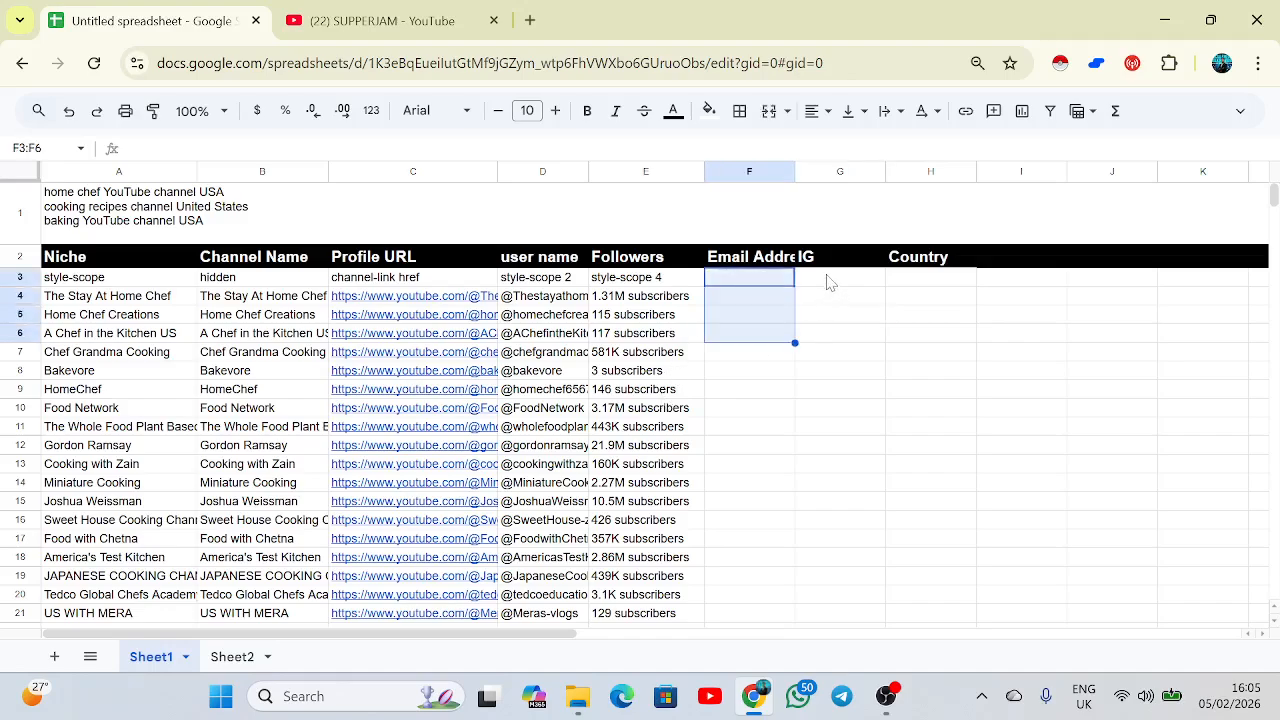
{"action": "left_click_drag", "start_coordinate": [828, 279], "coordinate": [850, 372]}
{"action": "left_click_drag", "start_coordinate": [926, 284], "coordinate": [930, 448]}
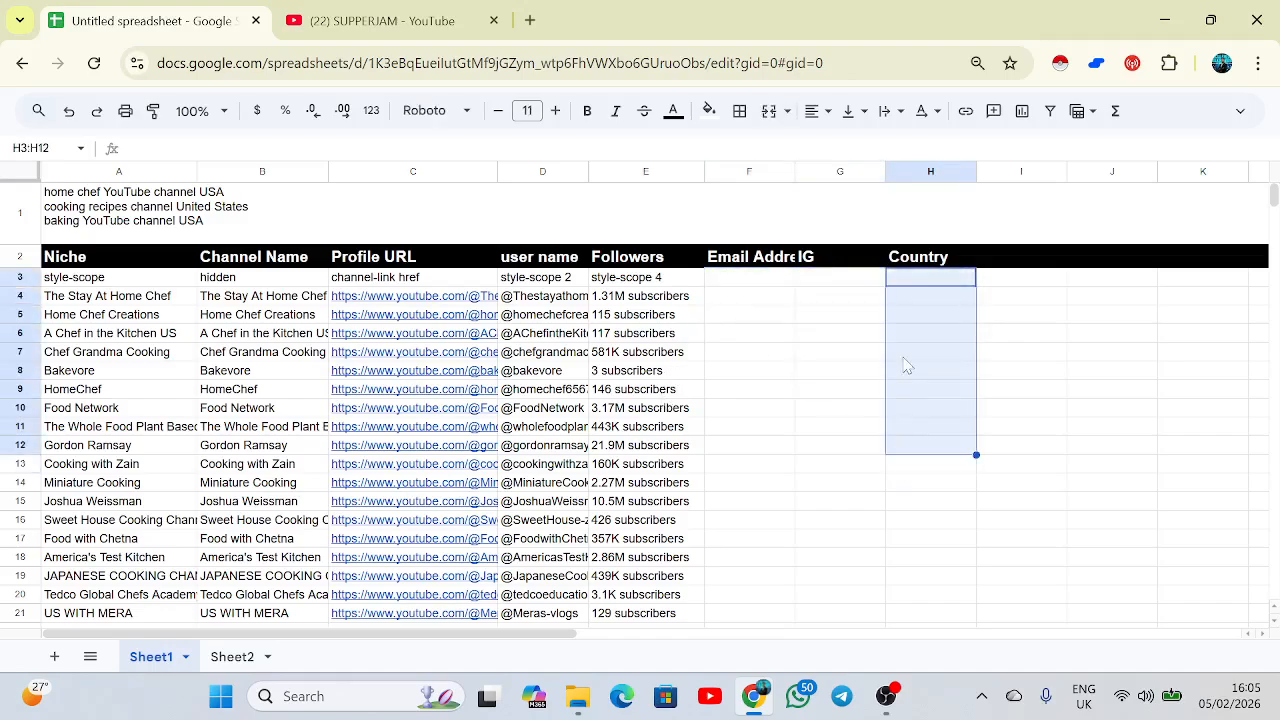
{"action": "left_click", "coordinate": [253, 661]}
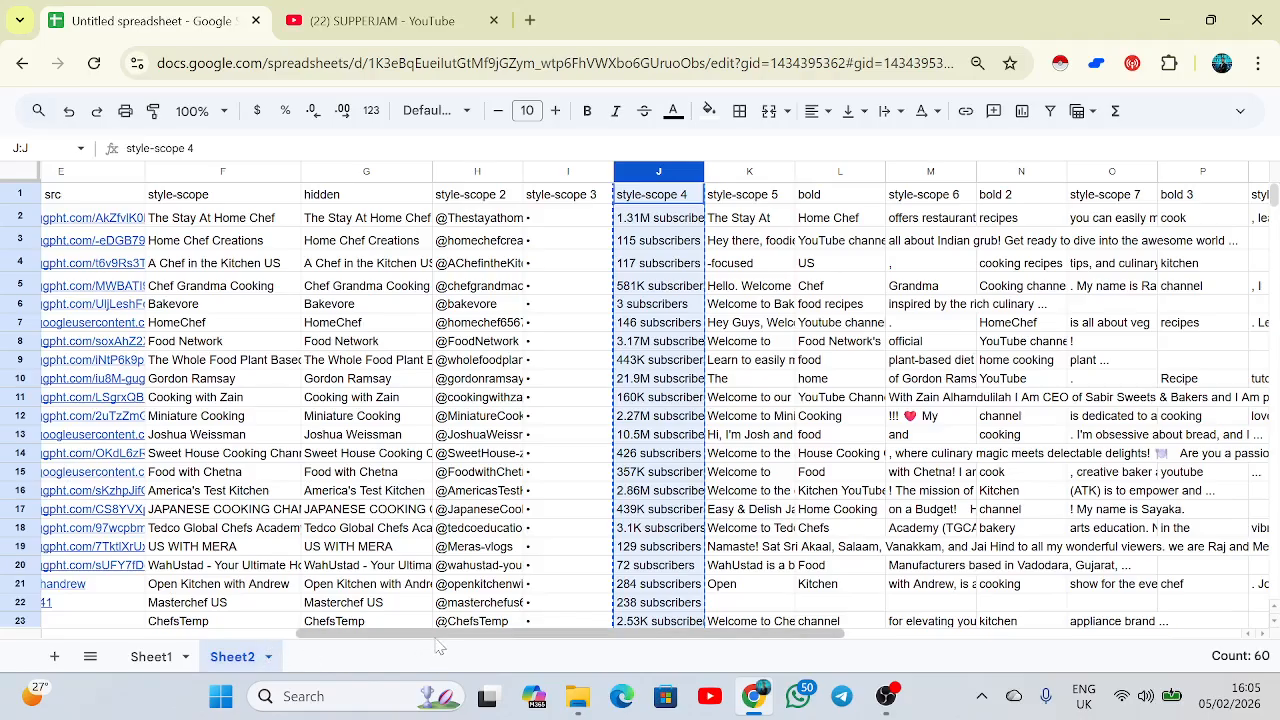
{"action": "left_click_drag", "start_coordinate": [439, 640], "coordinate": [127, 648]}
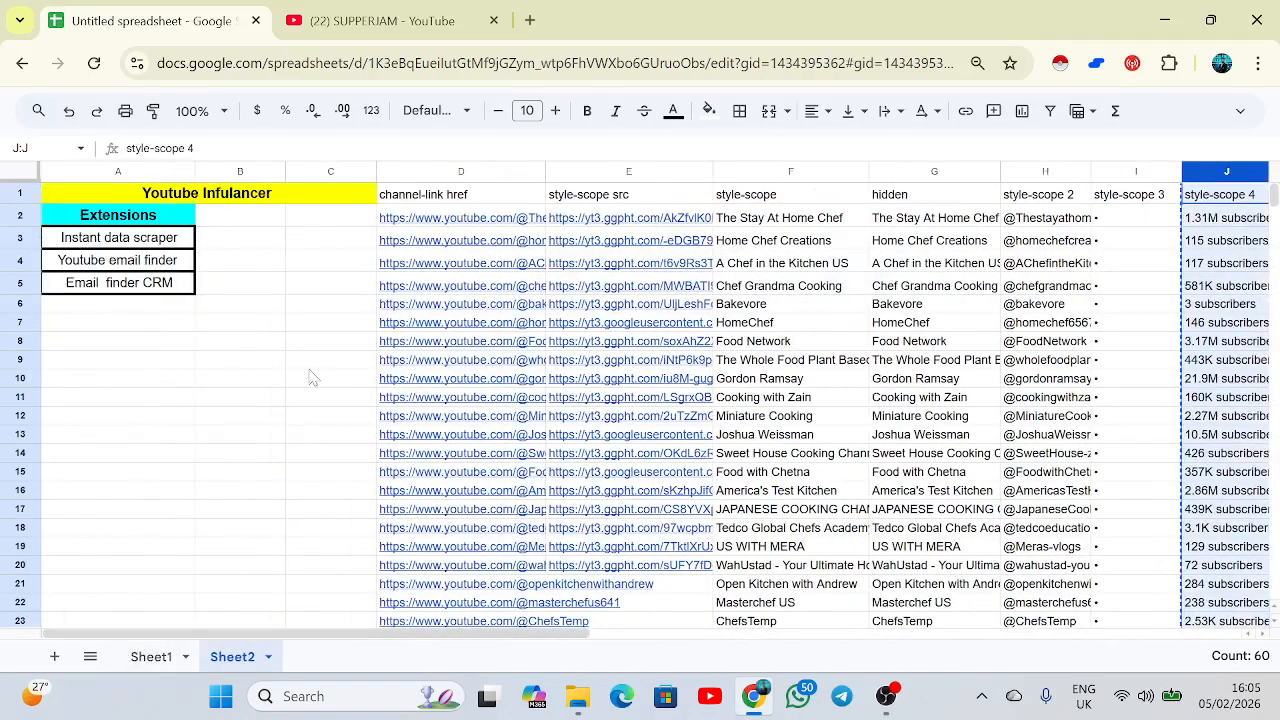
{"action": "left_click", "coordinate": [145, 656]}
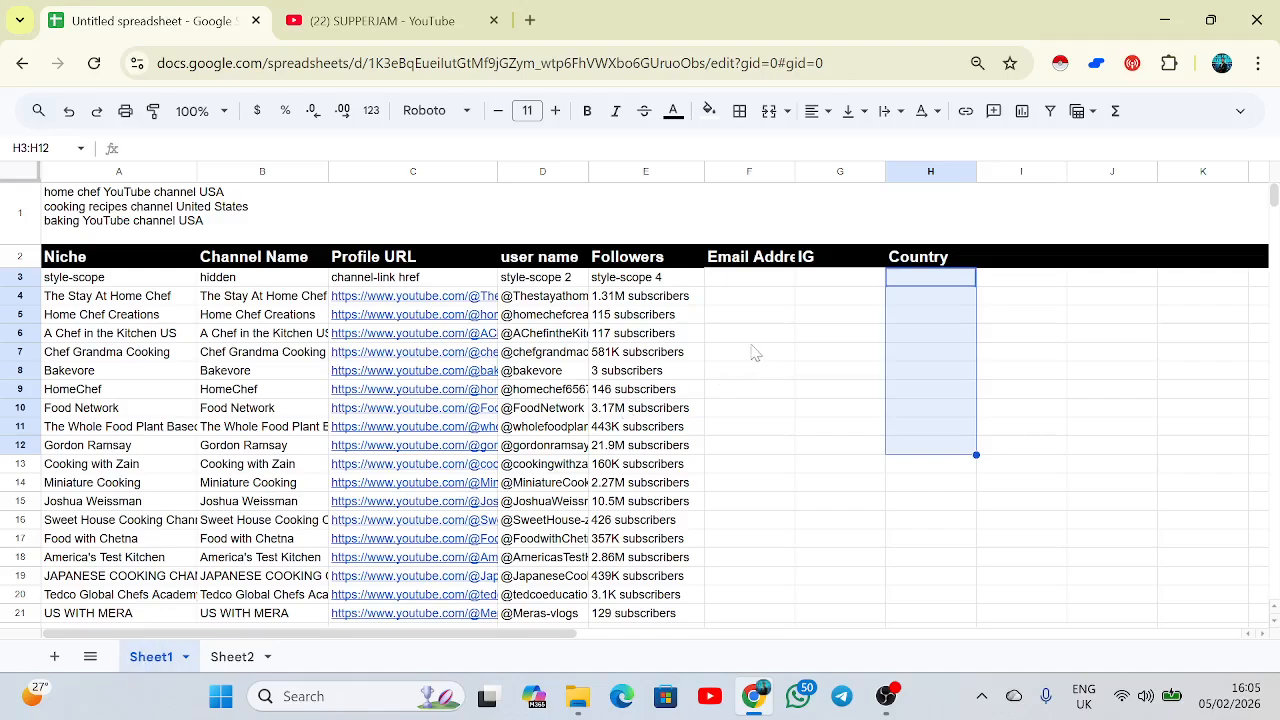
{"action": "left_click", "coordinate": [772, 281]}
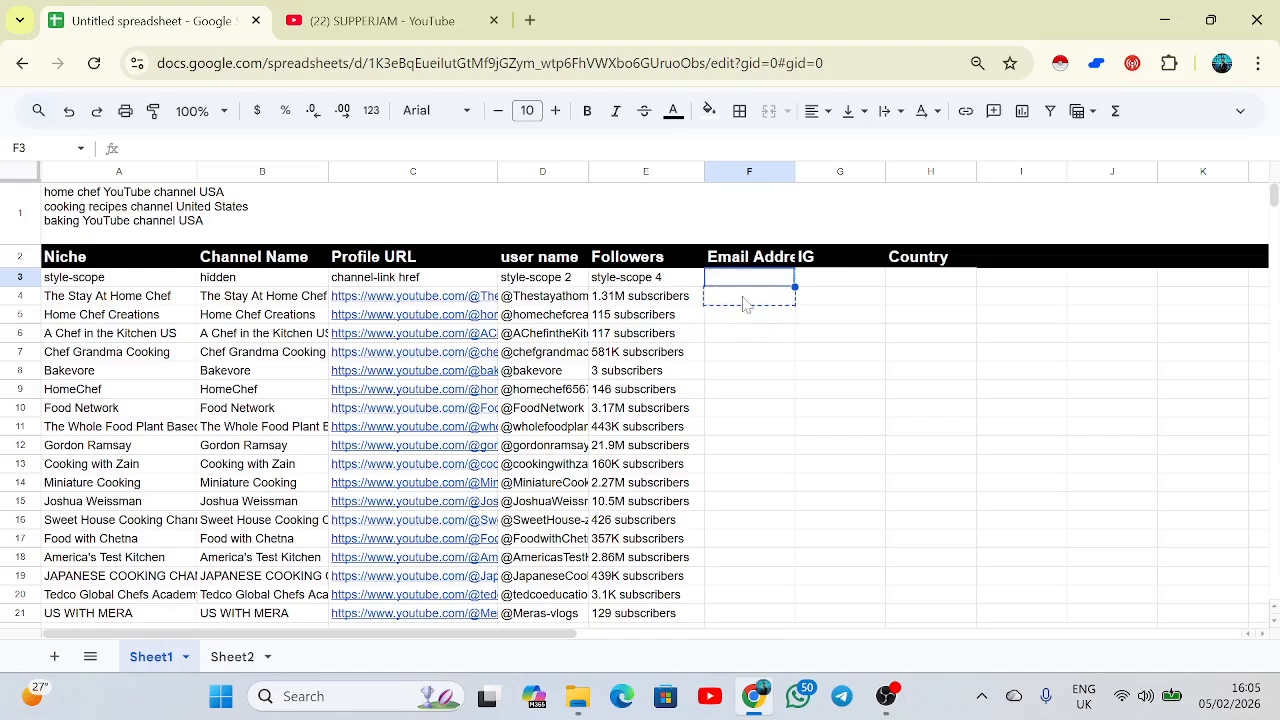
{"action": "left_click", "coordinate": [747, 298]}
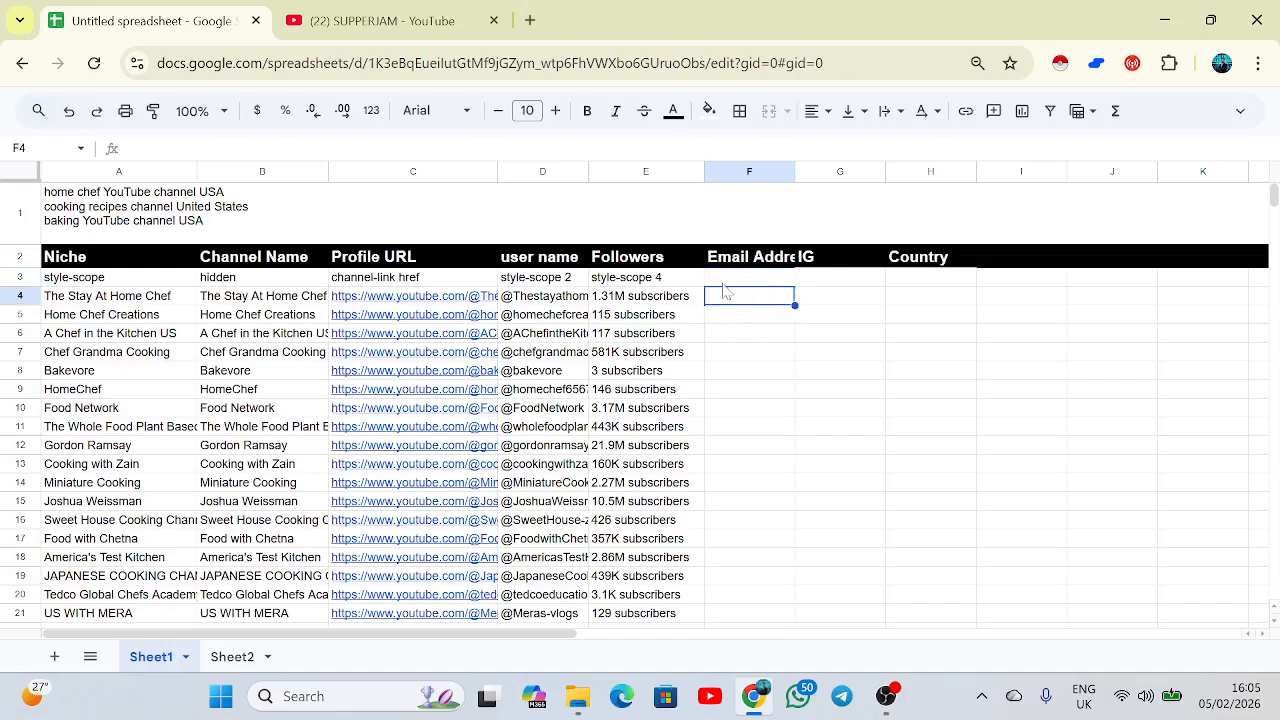
Delete row 3 with the scraped column headers from the lead table in Sheet1
{"action": "left_click", "coordinate": [19, 277]}
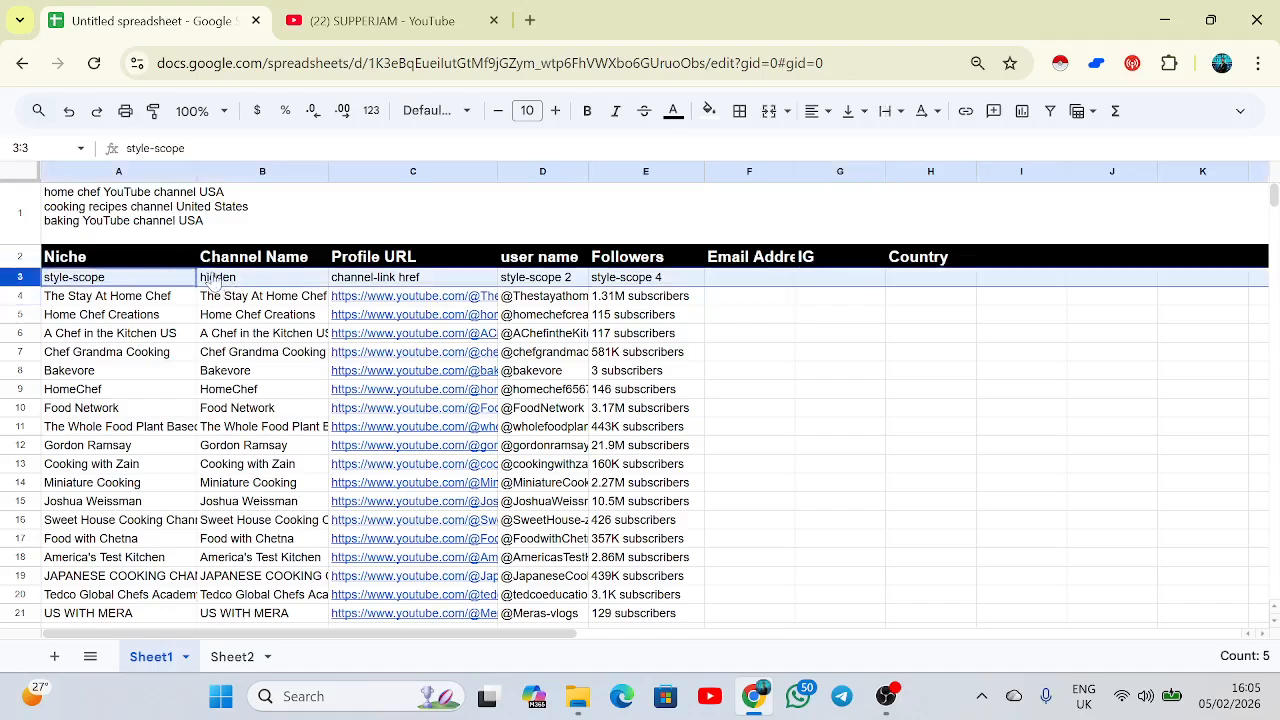
{"action": "right_click", "coordinate": [212, 281]}
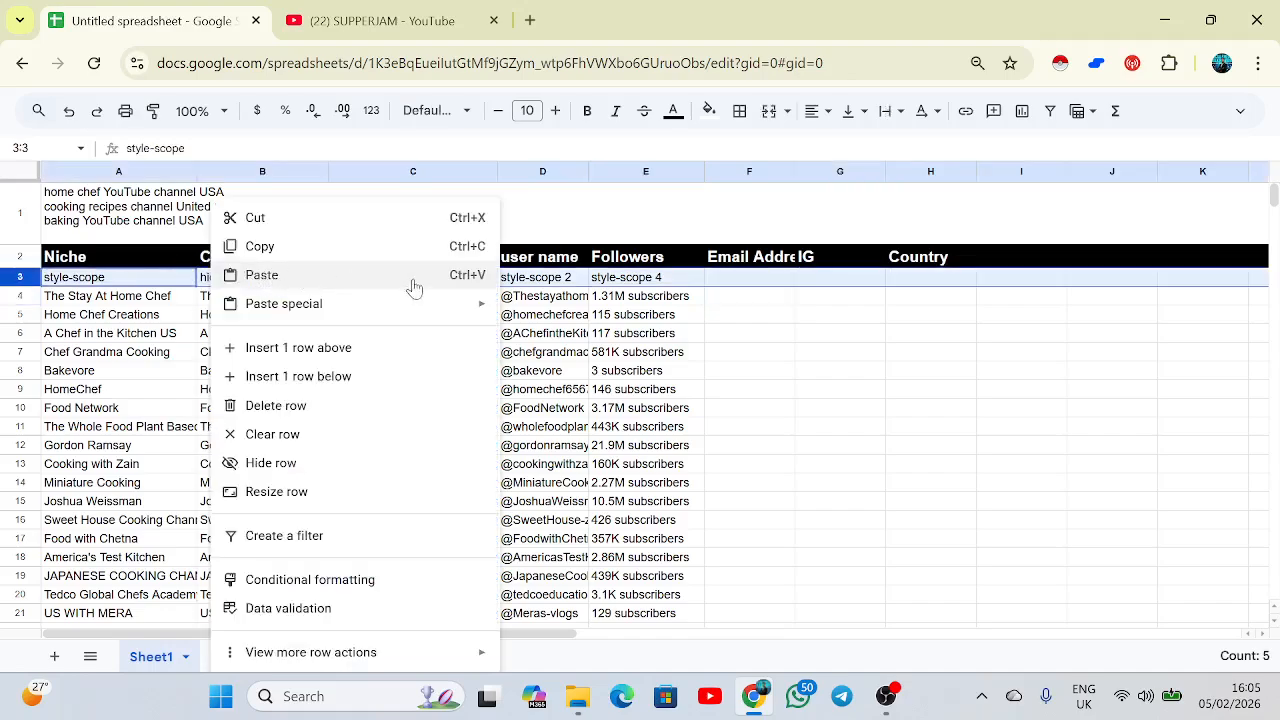
{"action": "left_click", "coordinate": [295, 408]}
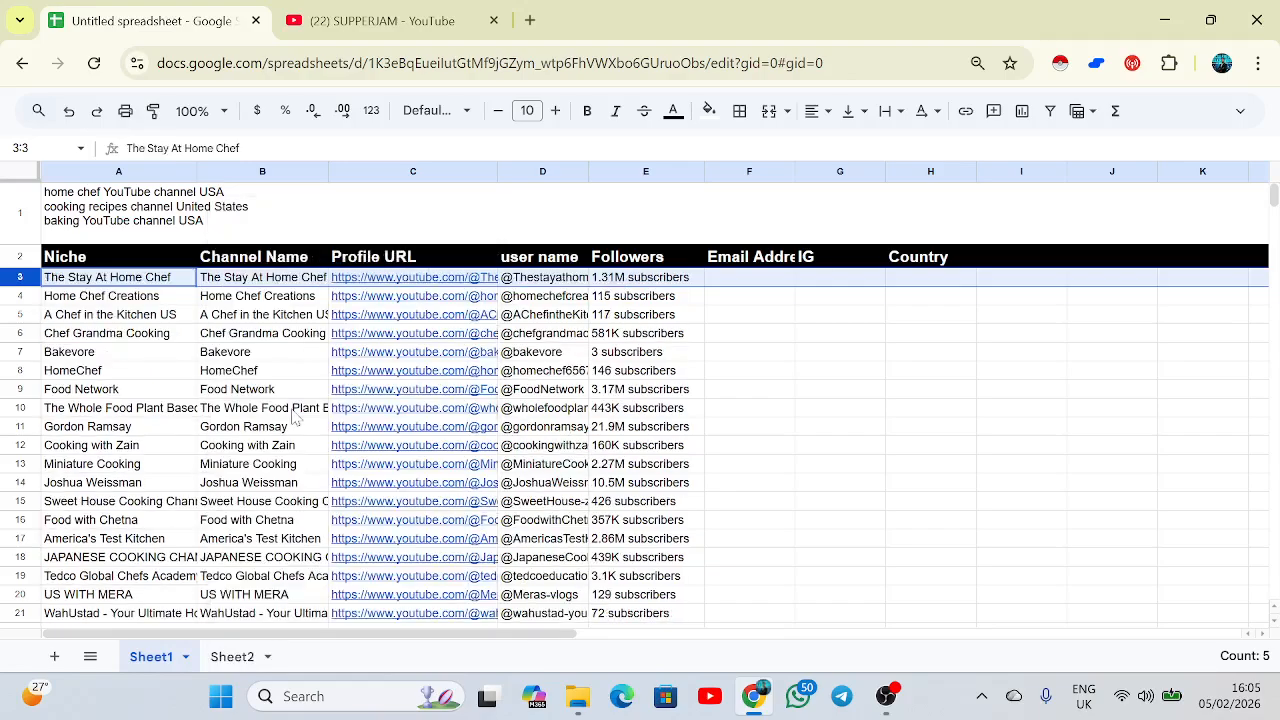
{"action": "left_click", "coordinate": [738, 334]}
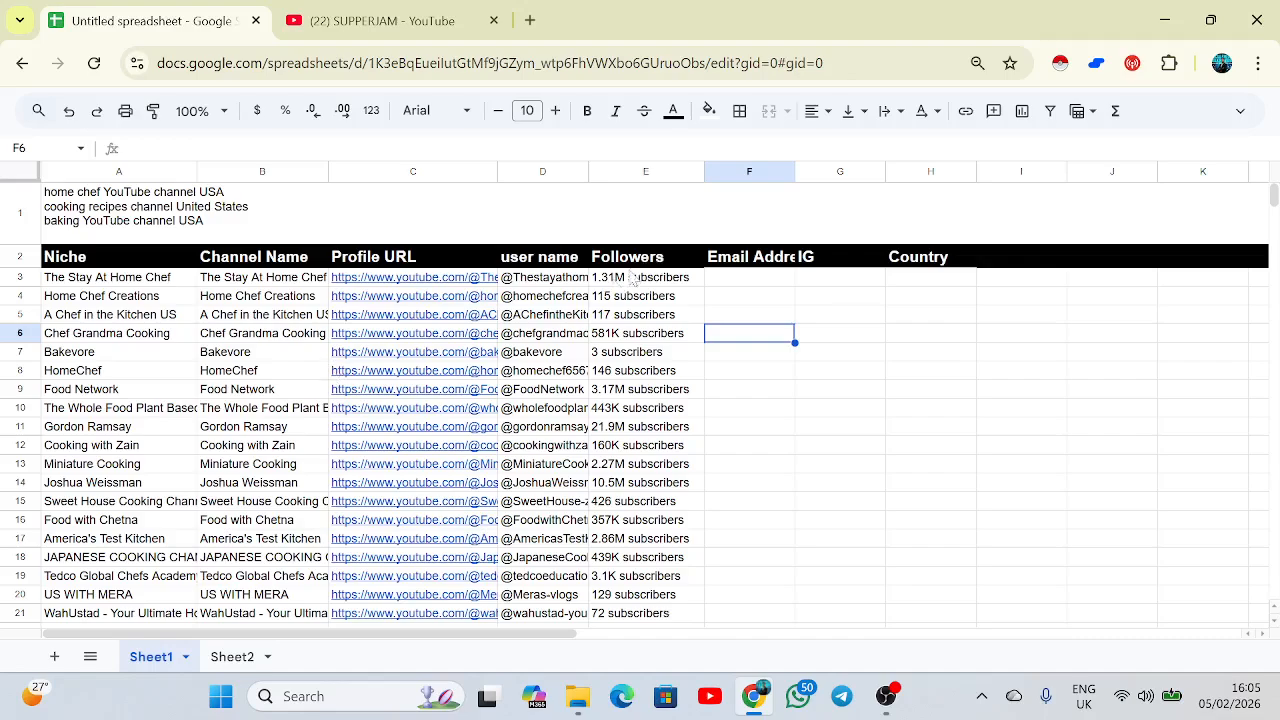
Open The Stay At Home Chef's YouTube channel from its Profile URL in C3 and close the old SUPPERJAM page
{"action": "left_click", "coordinate": [382, 283]}
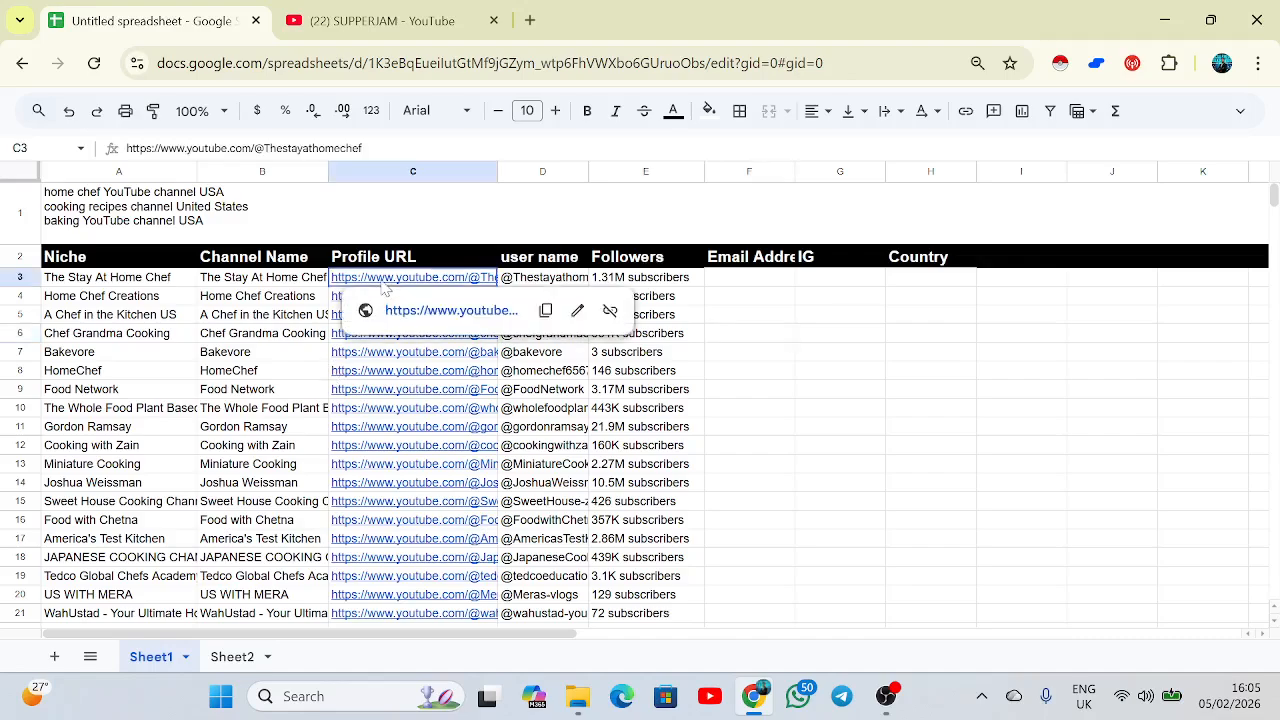
{"action": "left_click", "coordinate": [565, 309]}
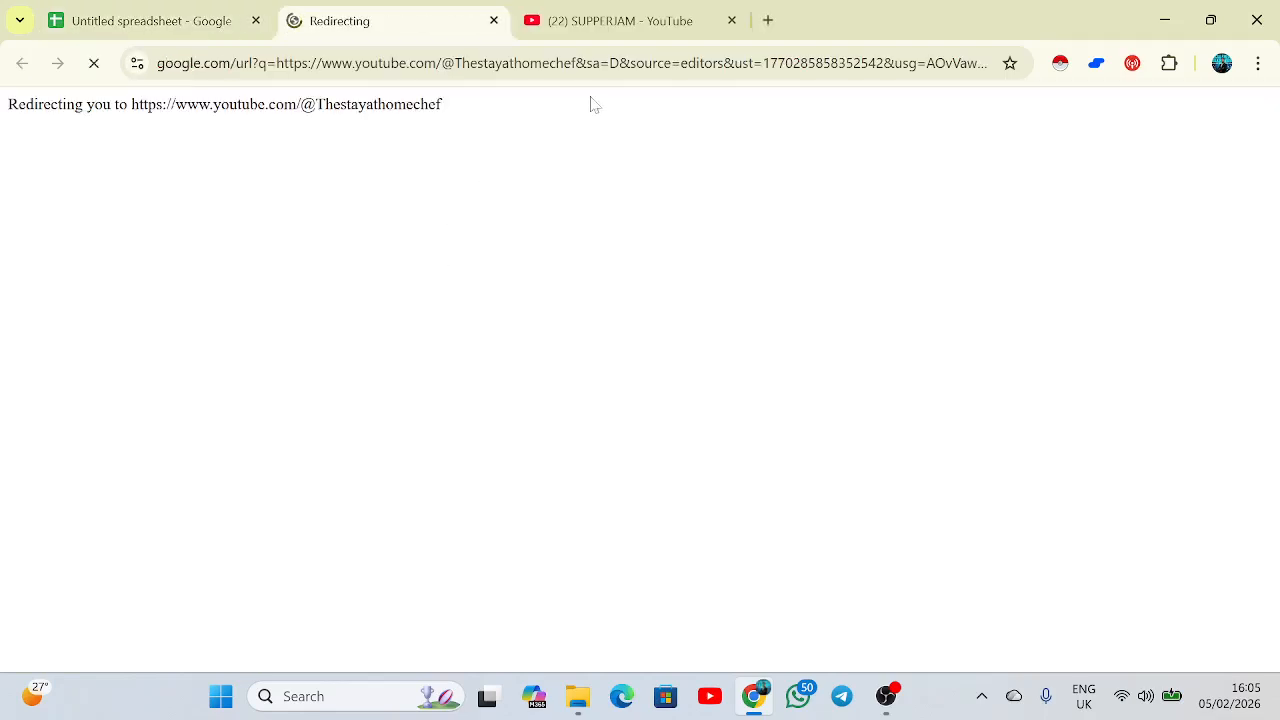
{"action": "left_click", "coordinate": [731, 20]}
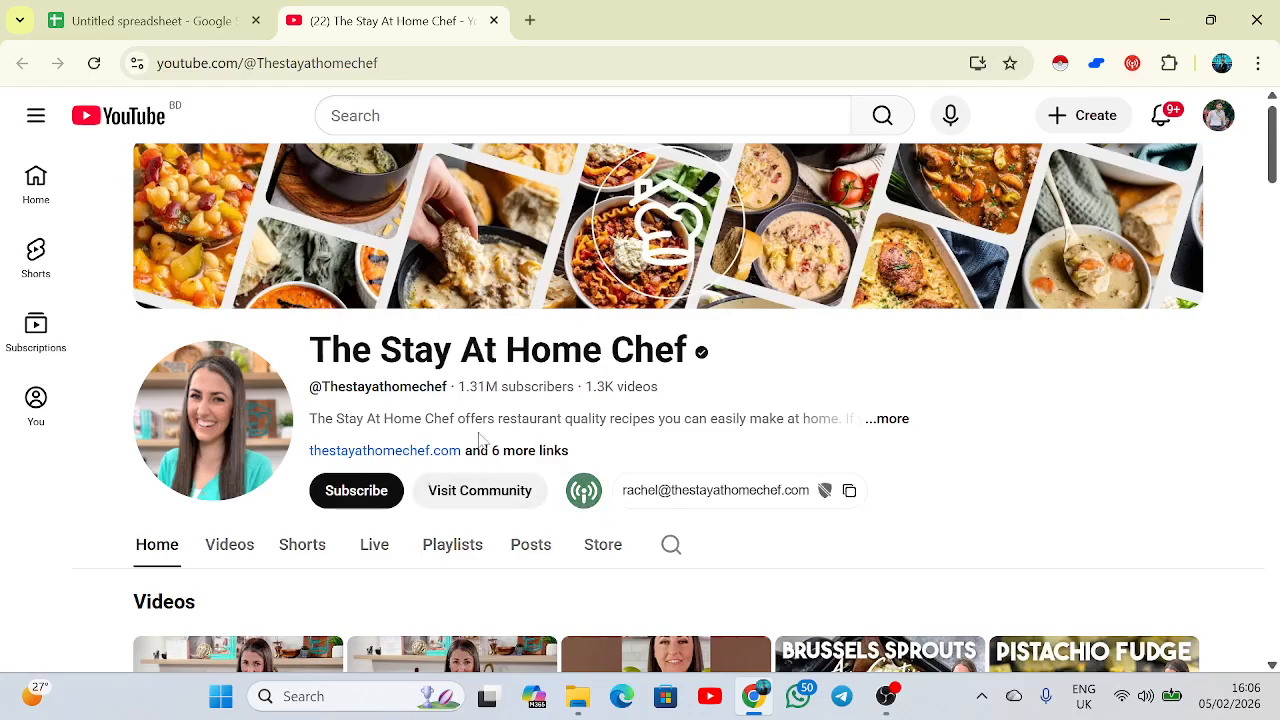
Copy The Stay At Home Chef's main email address and expand the channel description to its links before returning to the lead spreadsheet
{"action": "mouse_move", "coordinate": [790, 492]}
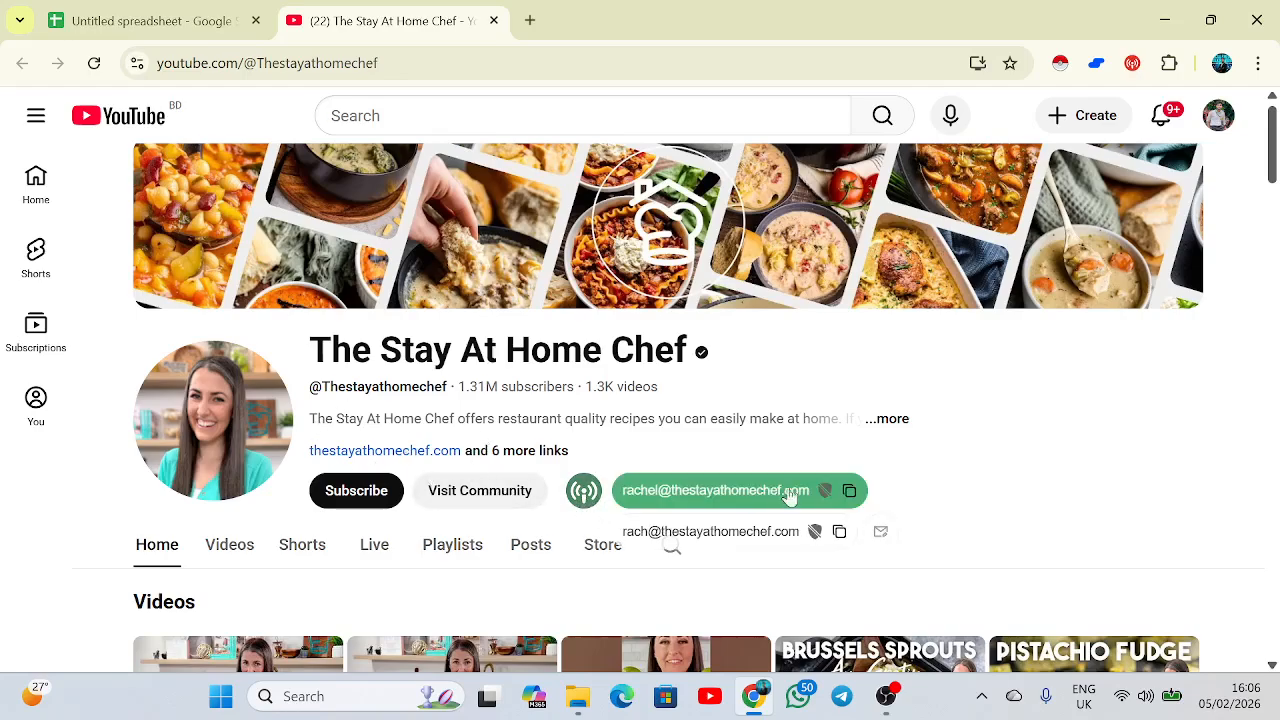
{"action": "left_click", "coordinate": [849, 492]}
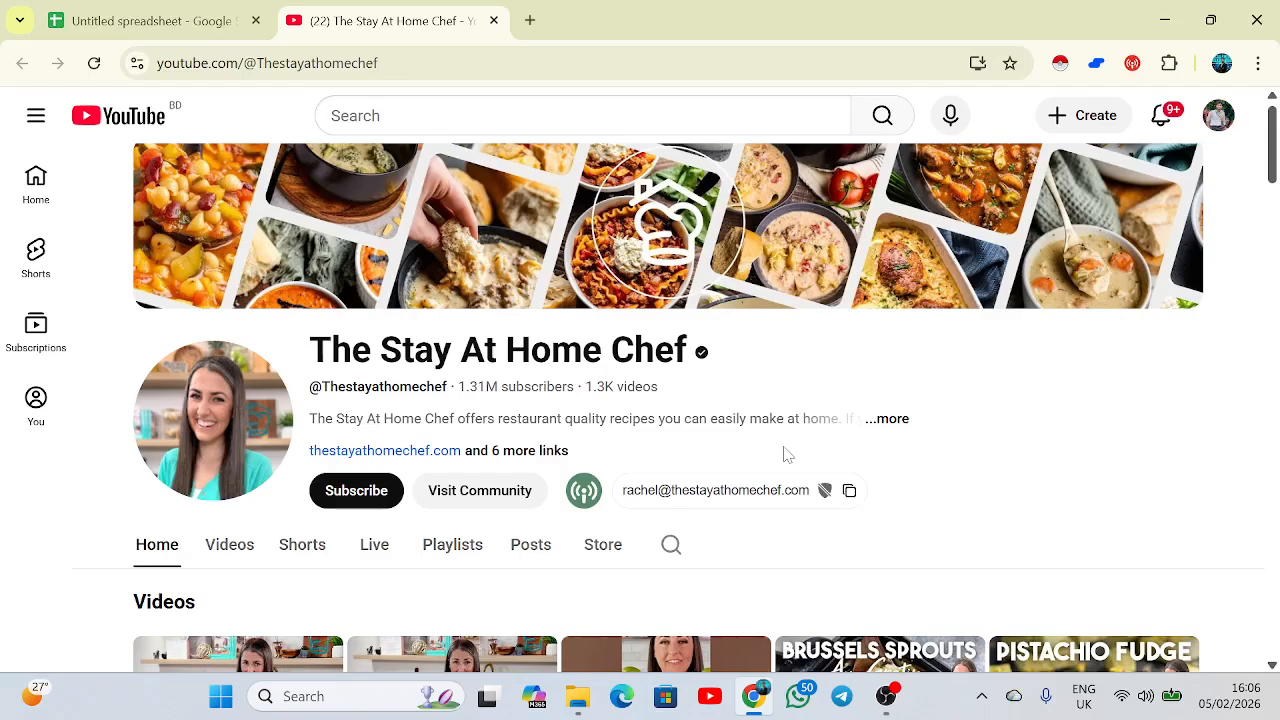
{"action": "left_click", "coordinate": [899, 430]}
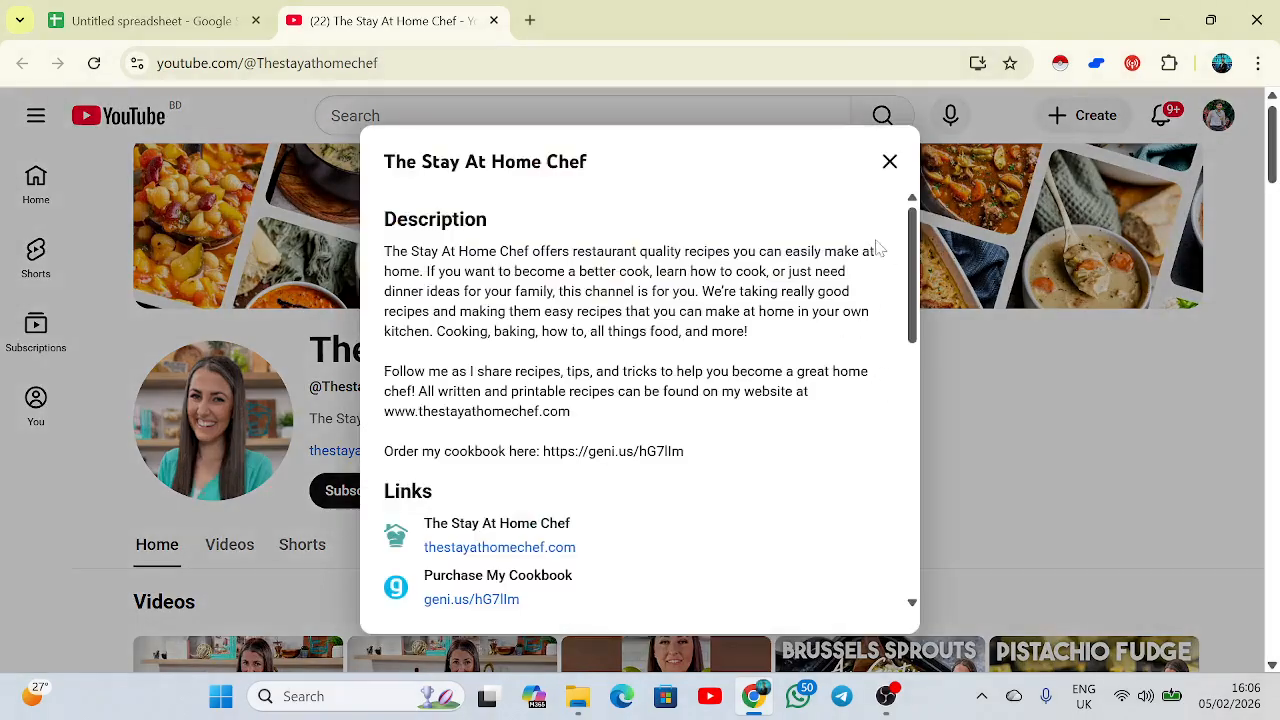
{"action": "left_click_drag", "start_coordinate": [910, 305], "coordinate": [914, 406]}
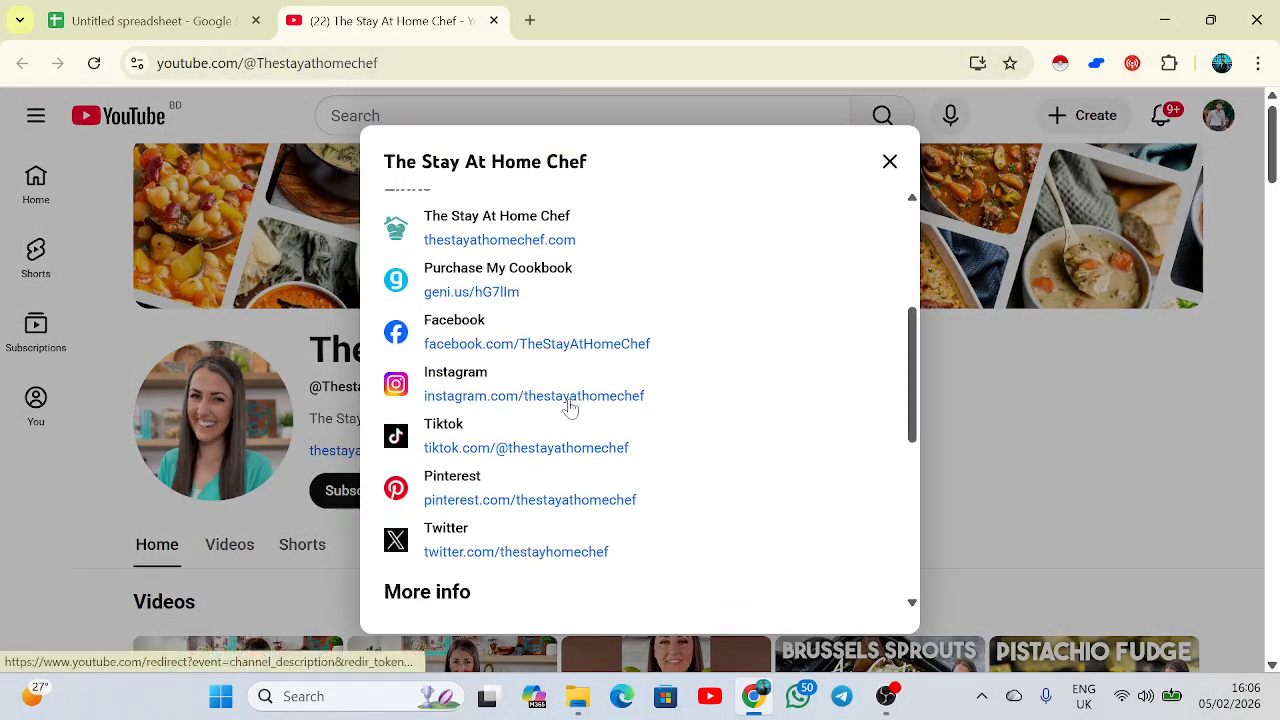
{"action": "left_click", "coordinate": [192, 18]}
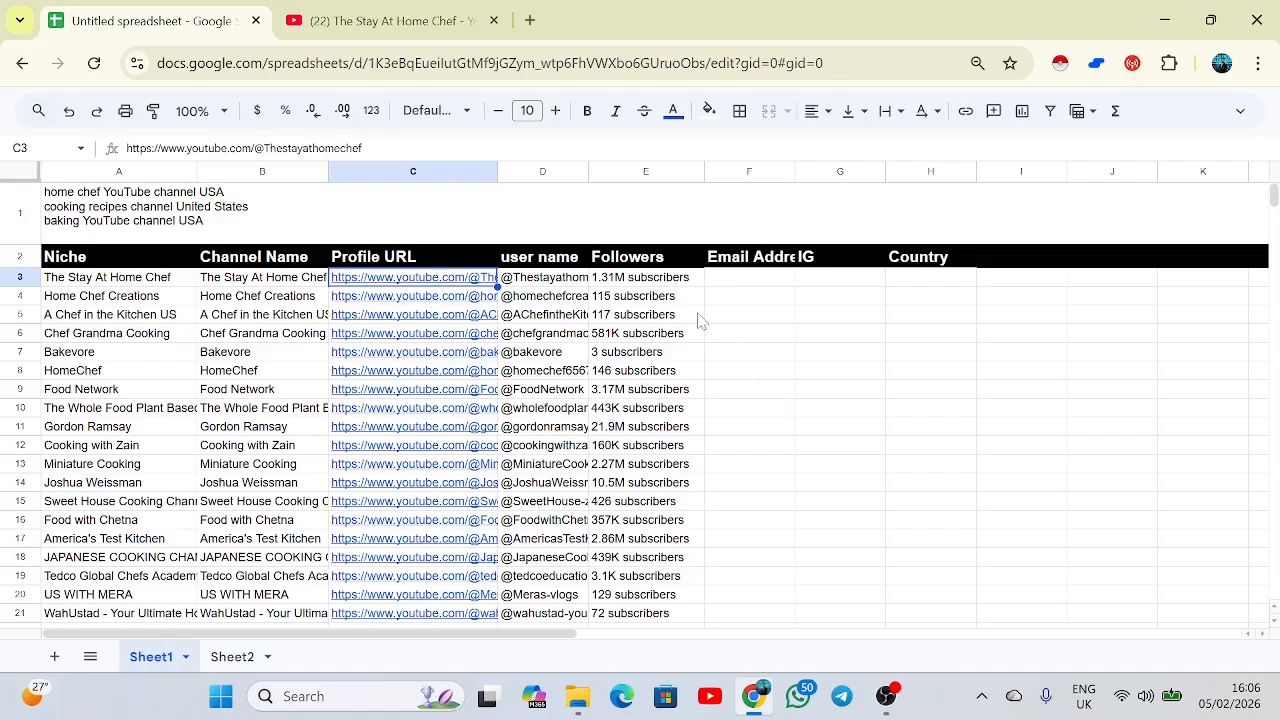
{"action": "left_click", "coordinate": [745, 283]}
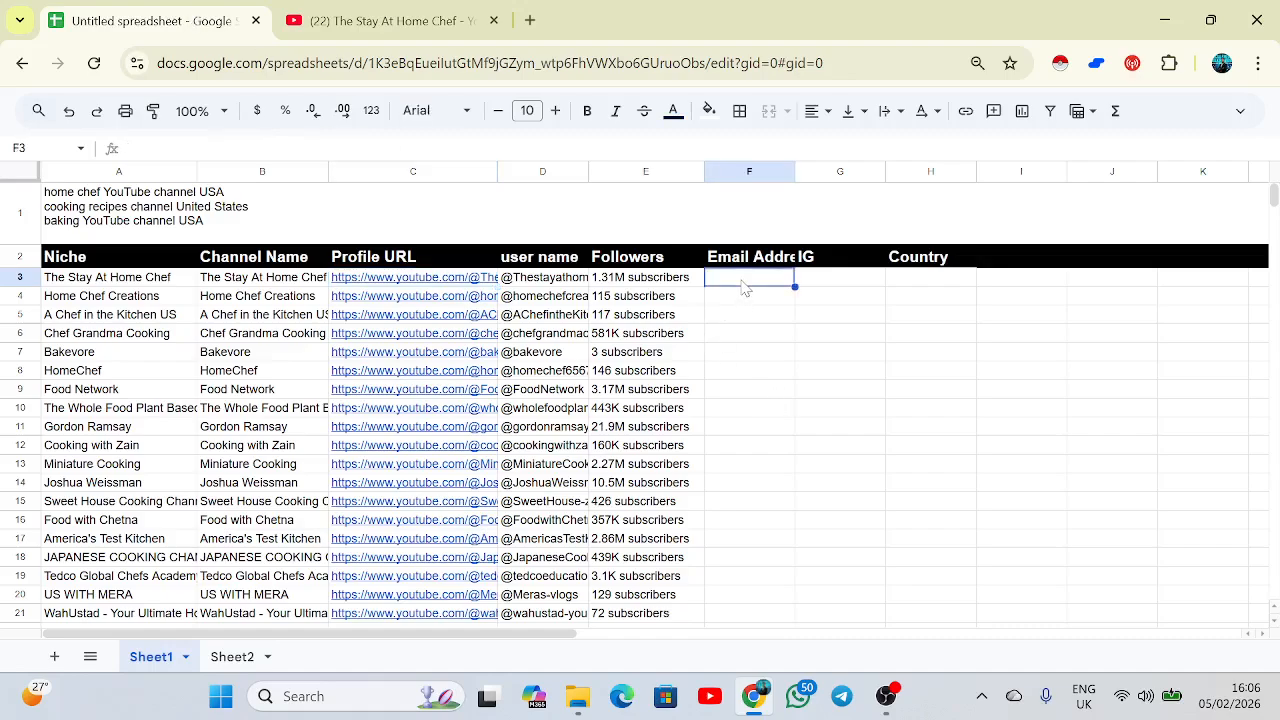
{"action": "key", "text": "ctrl+v"}
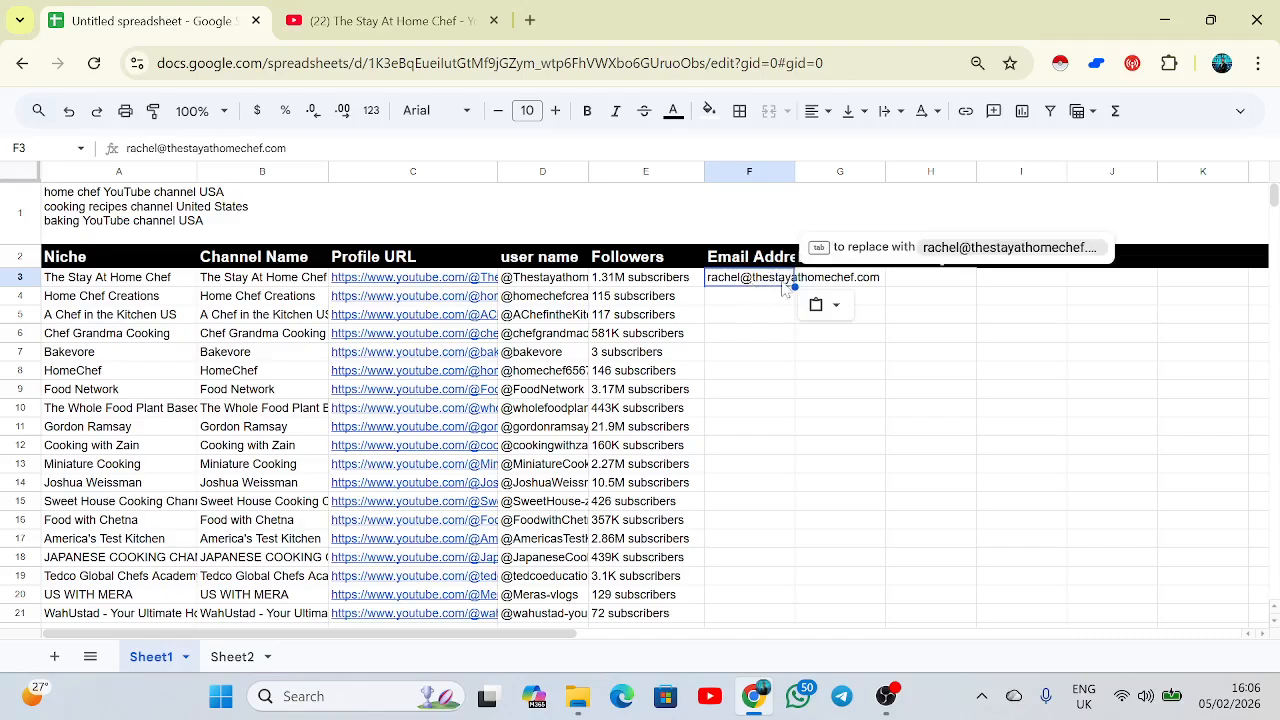
{"action": "left_click", "coordinate": [773, 304]}
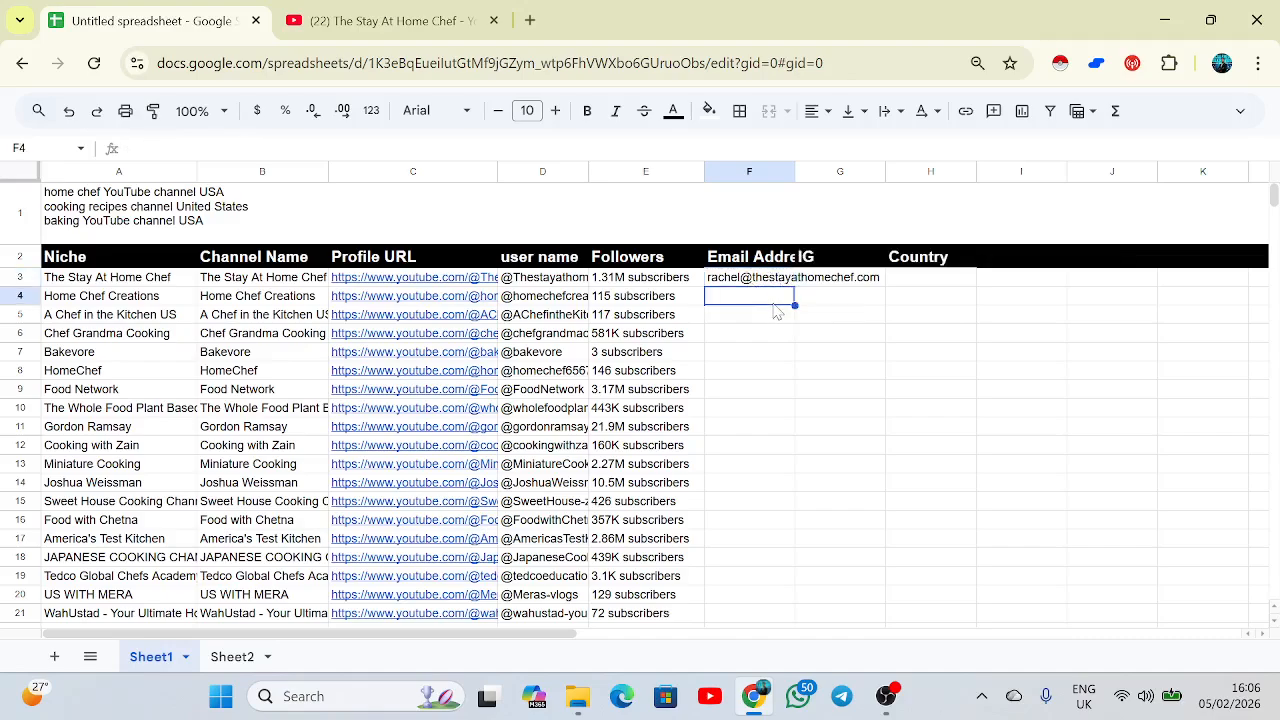
{"action": "left_click", "coordinate": [765, 280]}
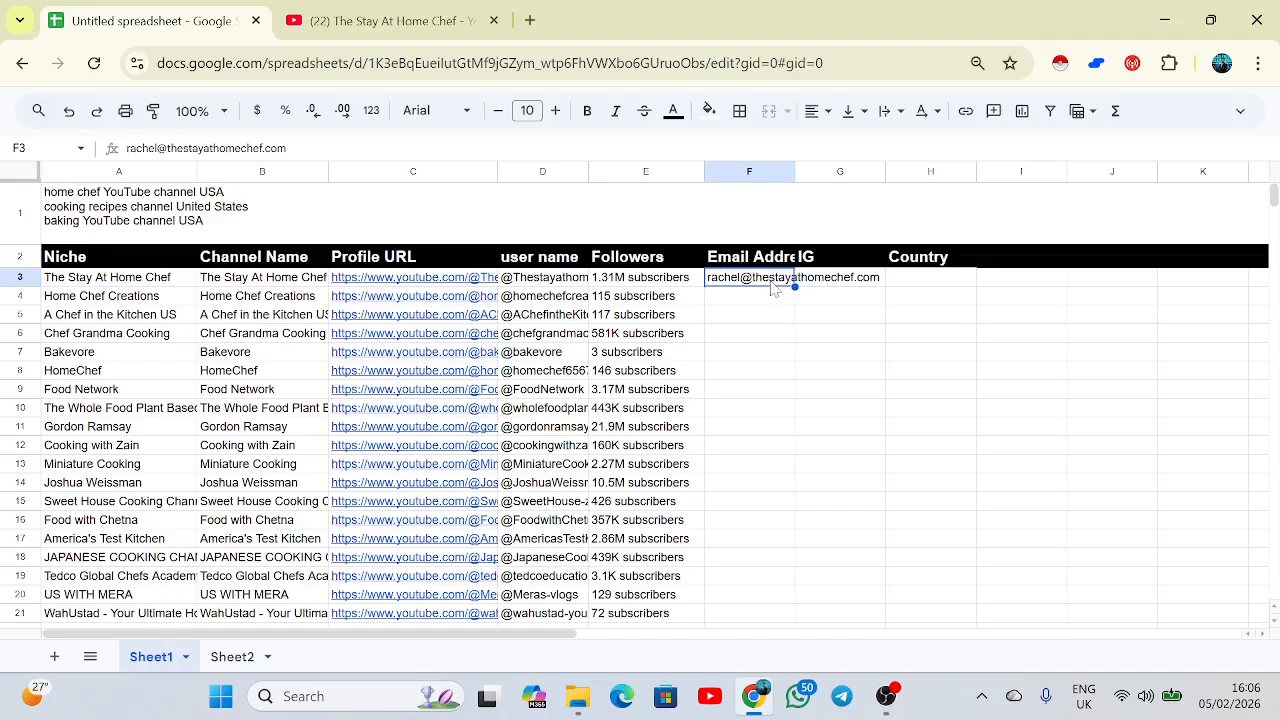
{"action": "key", "text": "Delete"}
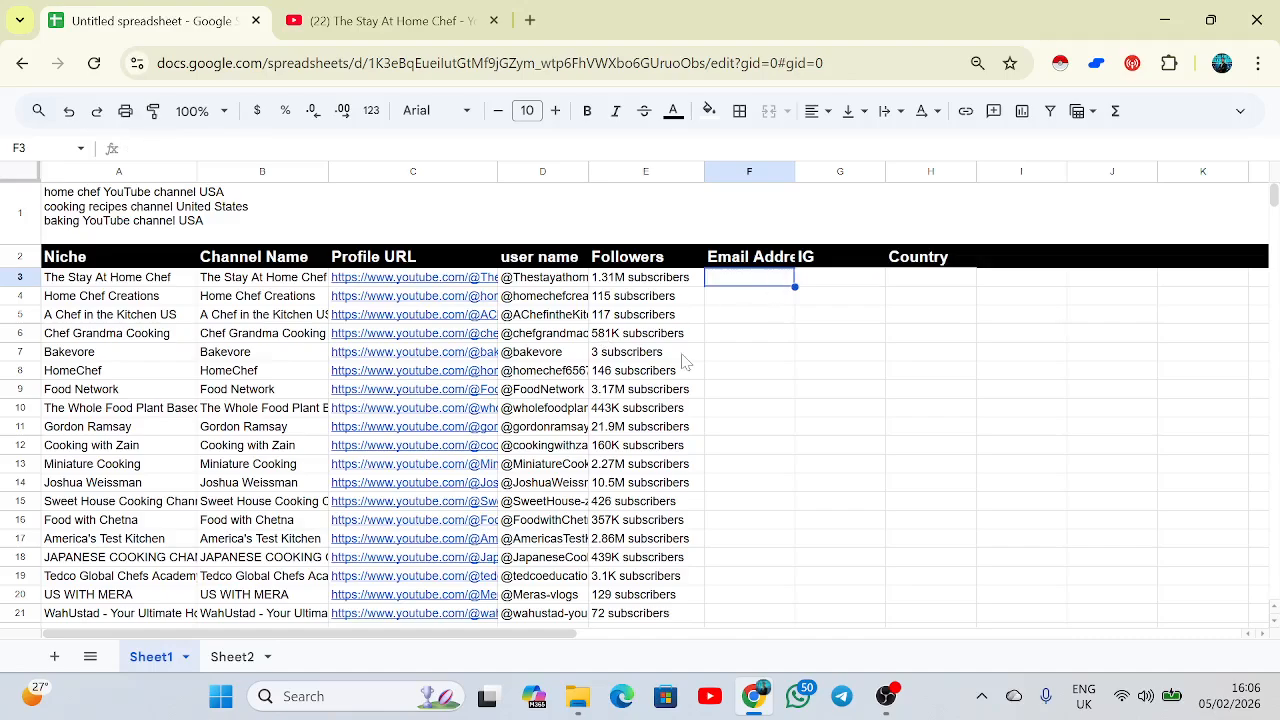
Paste the copied channel email into the Email Address cell F3 for The Stay At Home Chef
{"action": "left_click", "coordinate": [740, 314]}
{"action": "left_click", "coordinate": [744, 280]}
{"action": "key", "text": "Return"}
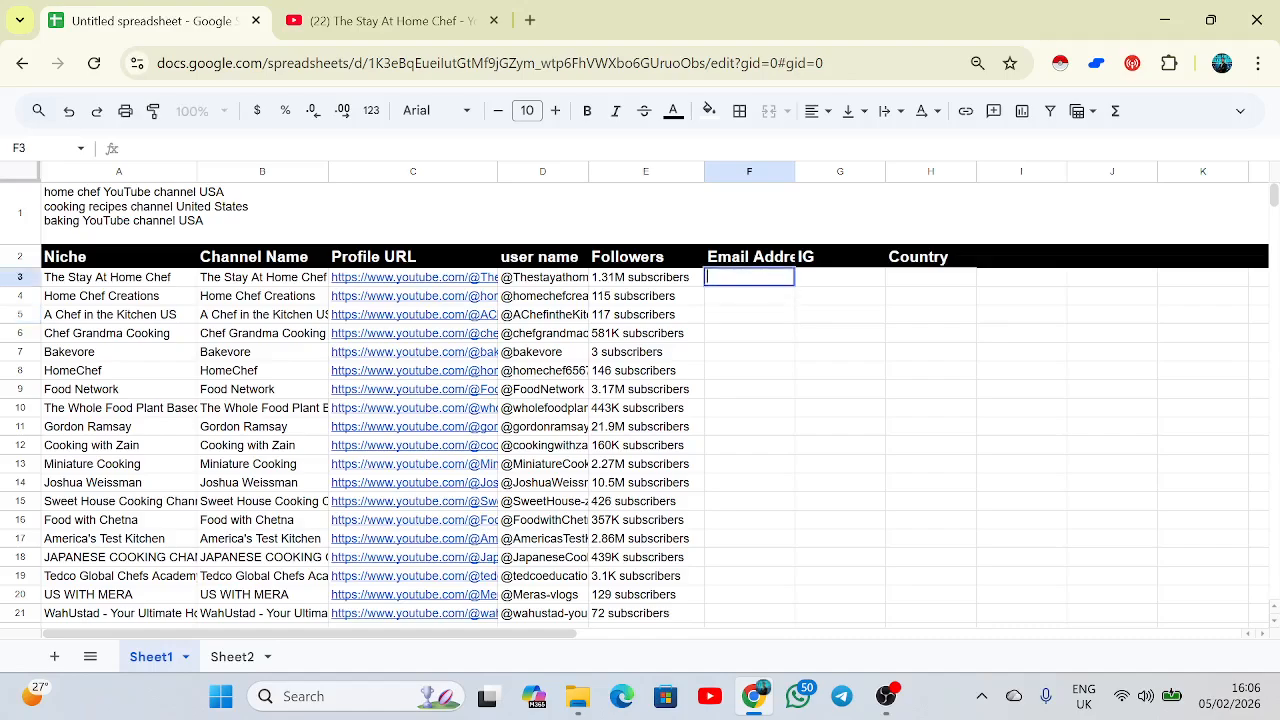
{"action": "key", "text": "ctrl+v"}
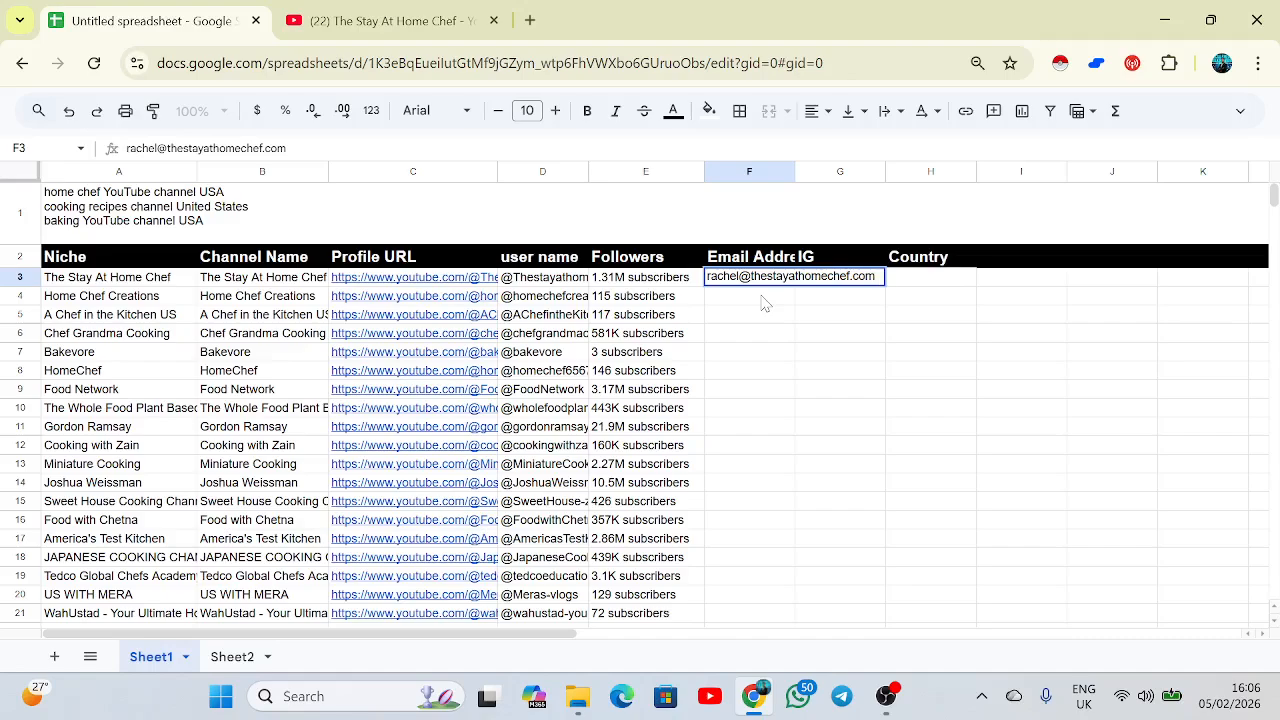
{"action": "key", "text": "Return"}
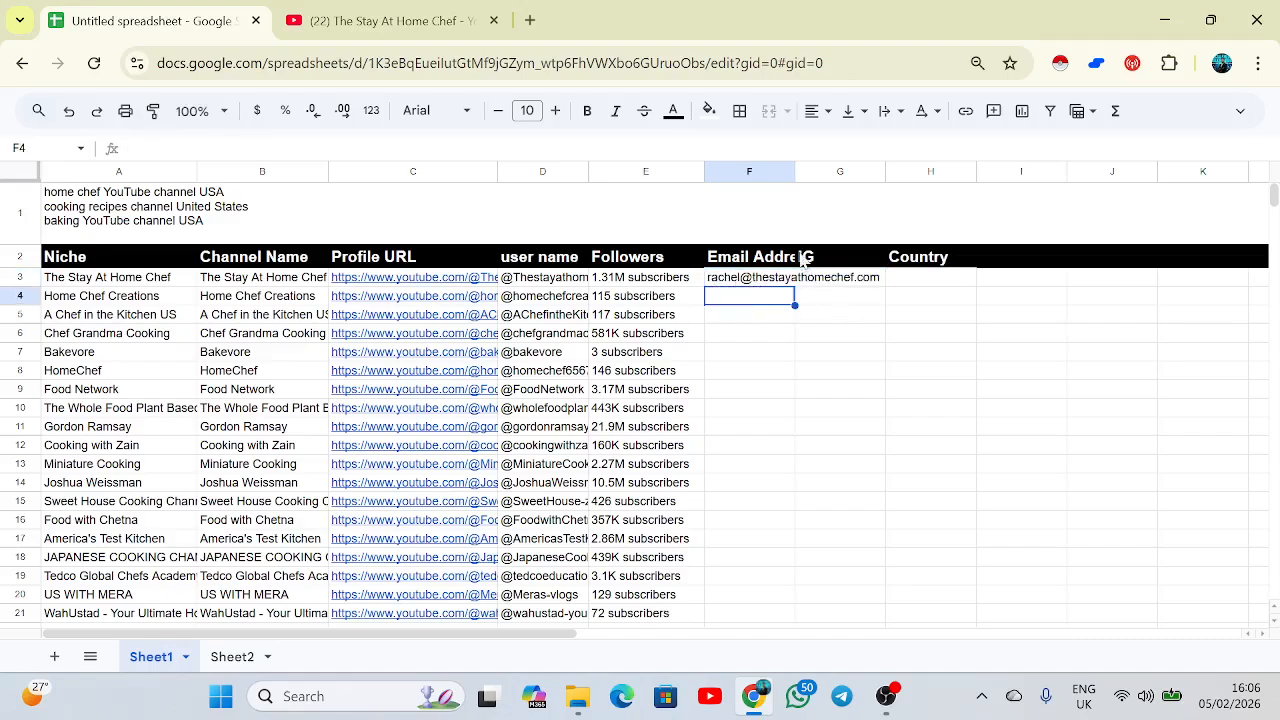
Set the Email Address column's text wrapping to Clip and widen the column to fit the full address
{"action": "left_click", "coordinate": [767, 280]}
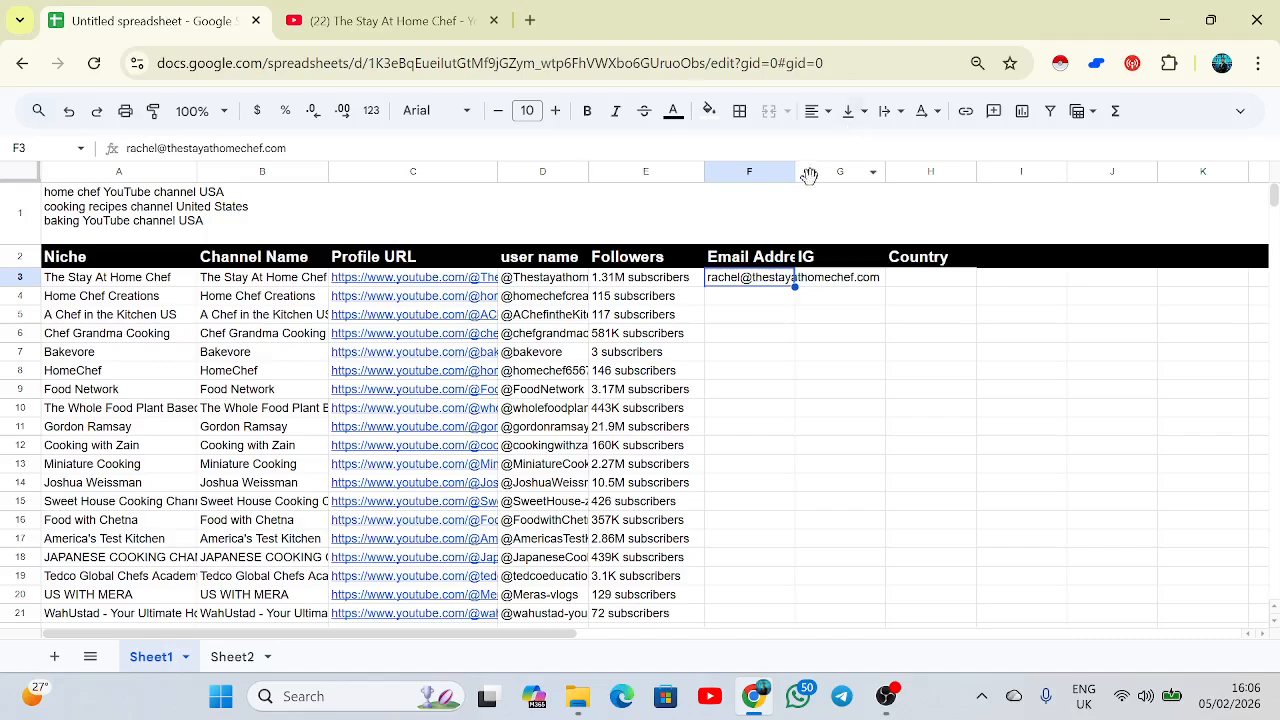
{"action": "left_click", "coordinate": [749, 172]}
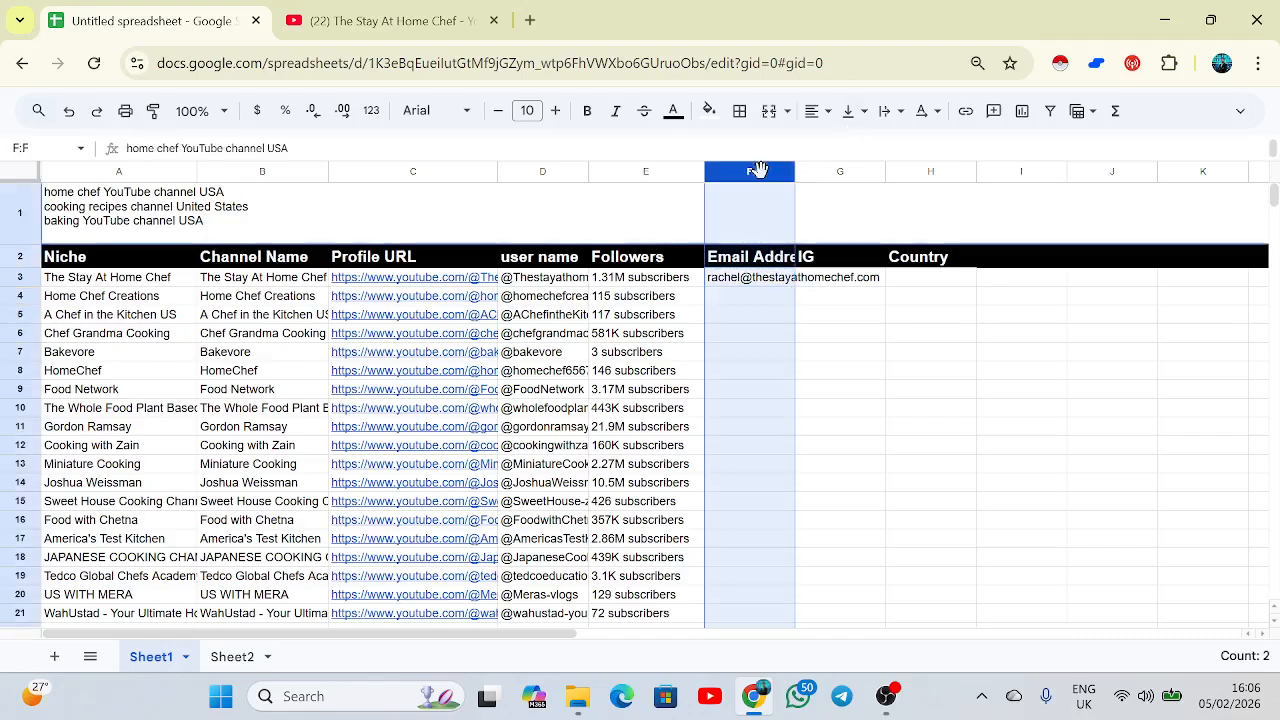
{"action": "left_click", "coordinate": [903, 112]}
{"action": "left_click", "coordinate": [941, 149]}
{"action": "left_click", "coordinate": [870, 298]}
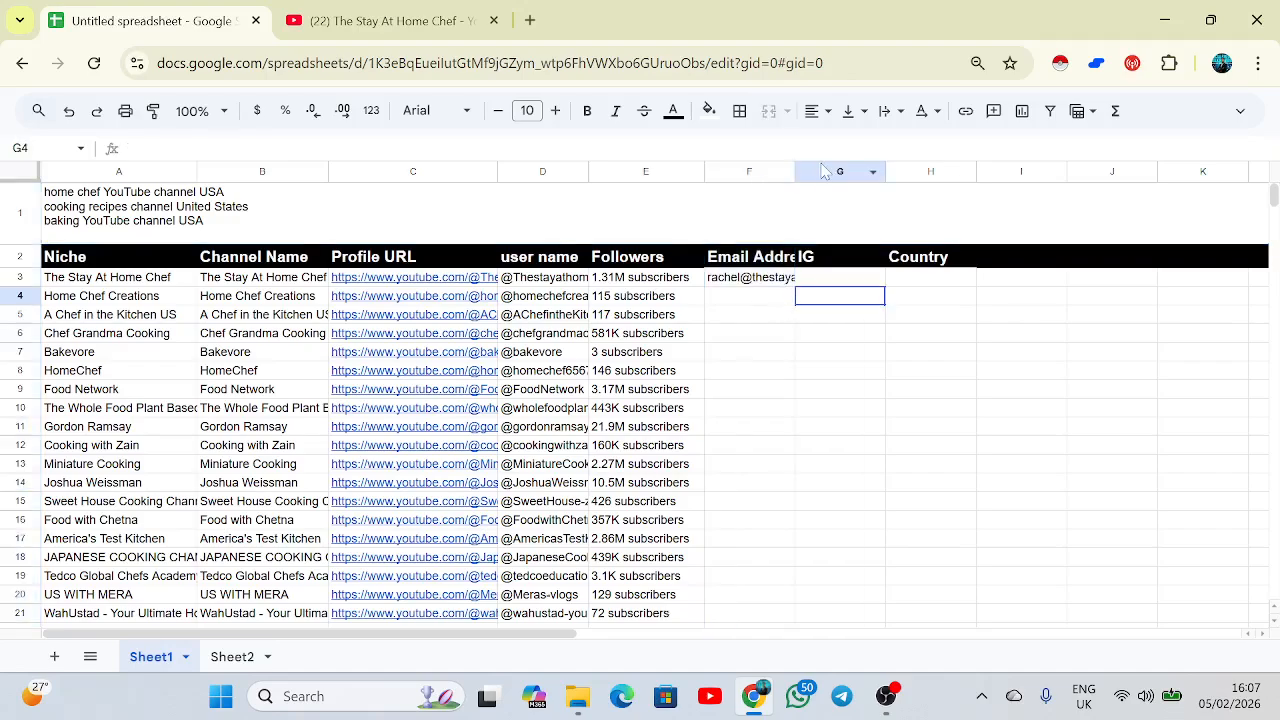
{"action": "left_click_drag", "start_coordinate": [796, 168], "coordinate": [884, 171]}
{"action": "left_click", "coordinate": [853, 324]}
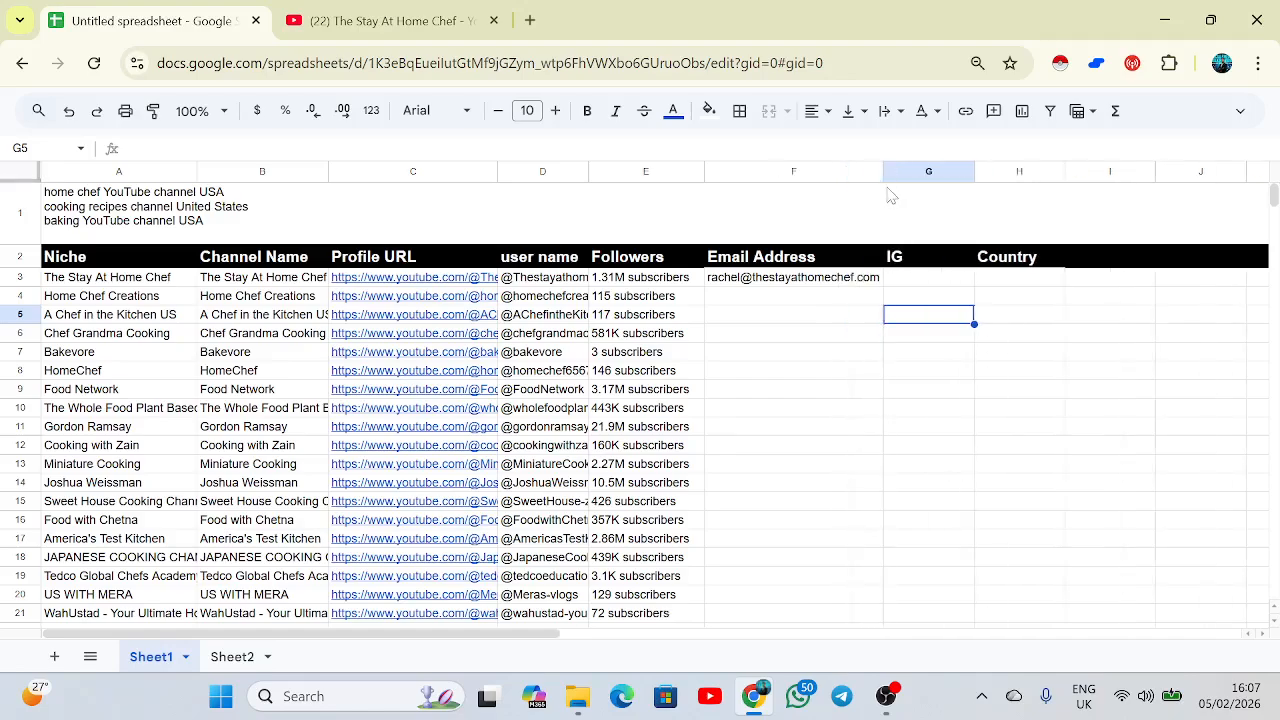
Open The Stay At Home Chef's Instagram profile in a new browser tab from the links in the YouTube channel description
{"action": "left_click", "coordinate": [786, 302]}
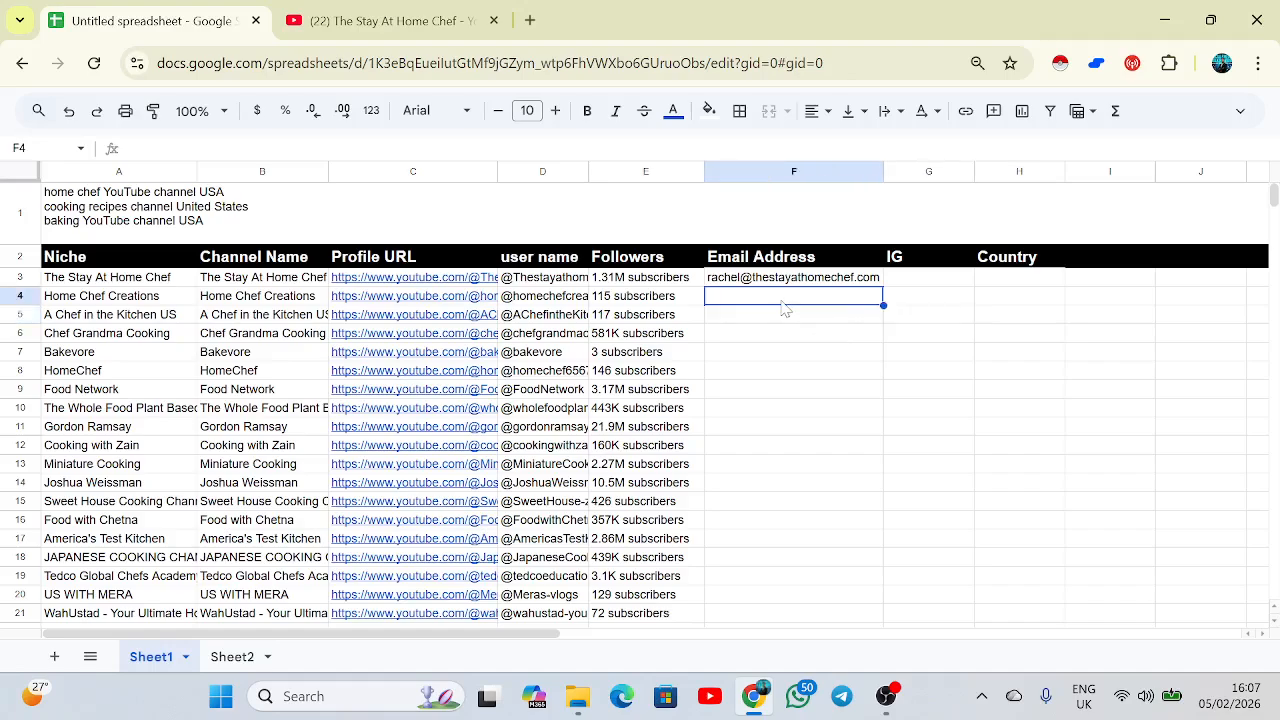
{"action": "left_click", "coordinate": [943, 281]}
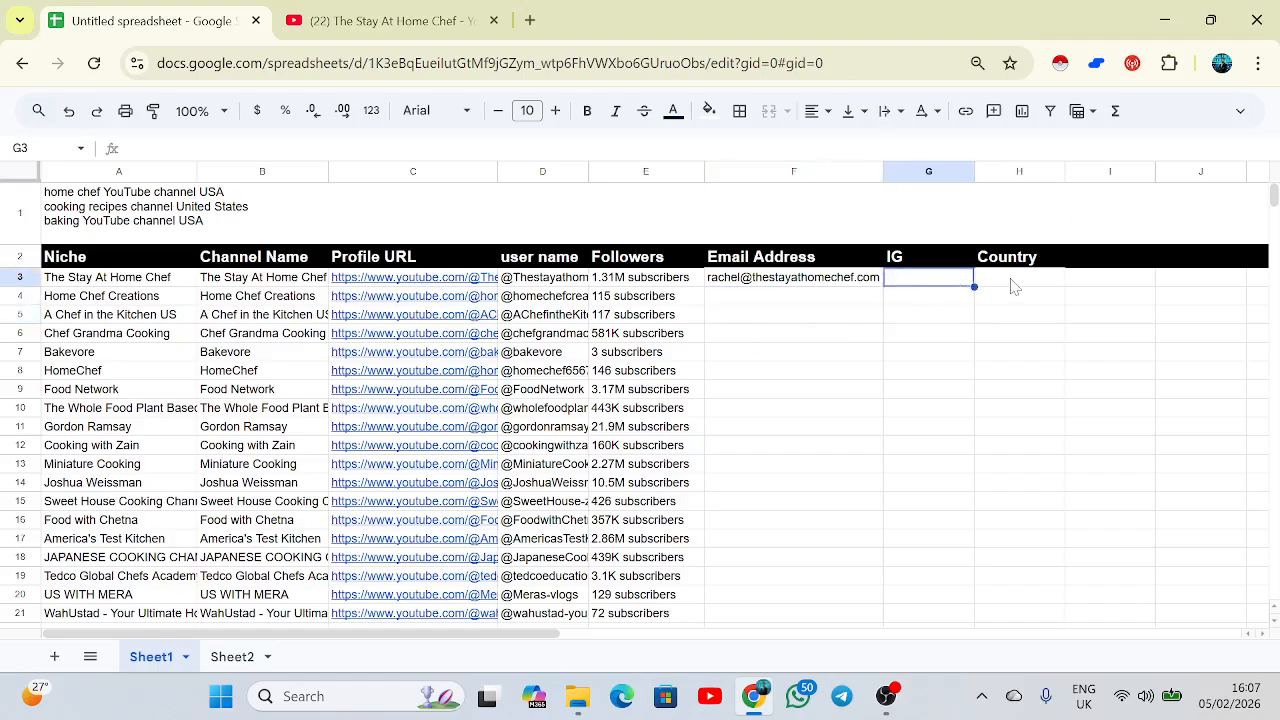
{"action": "left_click", "coordinate": [432, 18]}
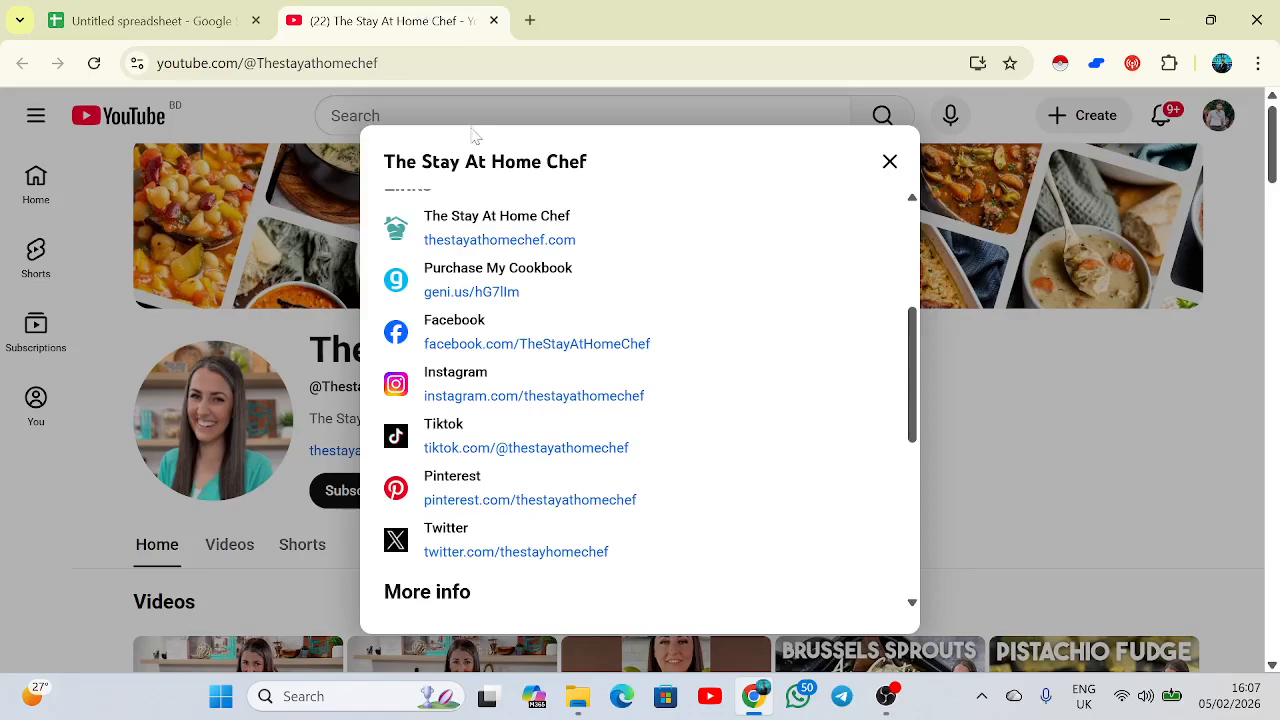
{"action": "right_click", "coordinate": [518, 398]}
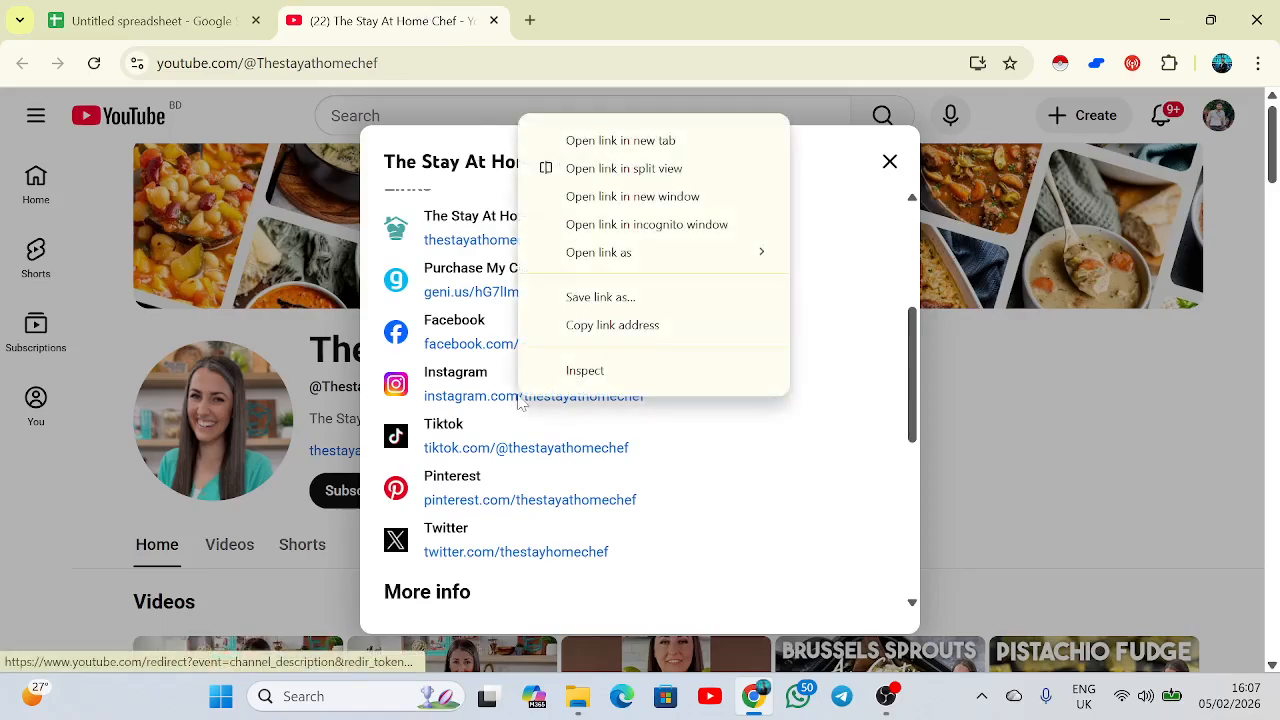
{"action": "left_click", "coordinate": [612, 141]}
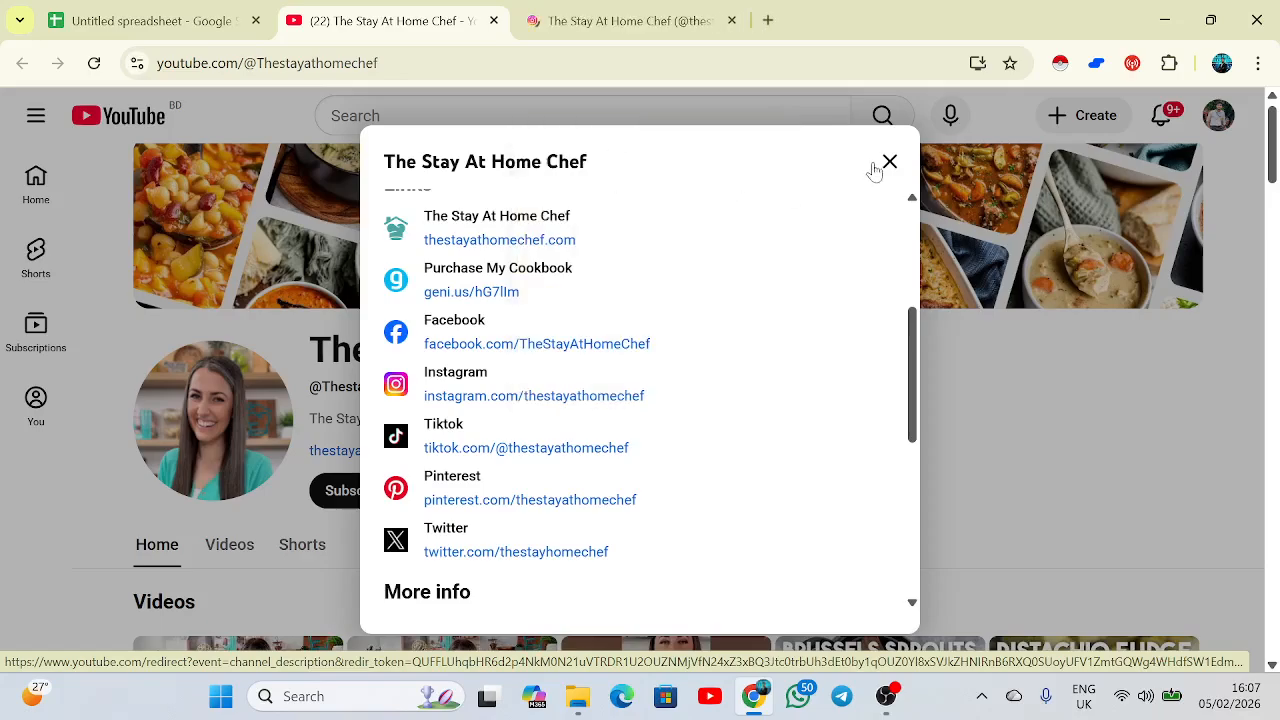
{"action": "left_click", "coordinate": [652, 20]}
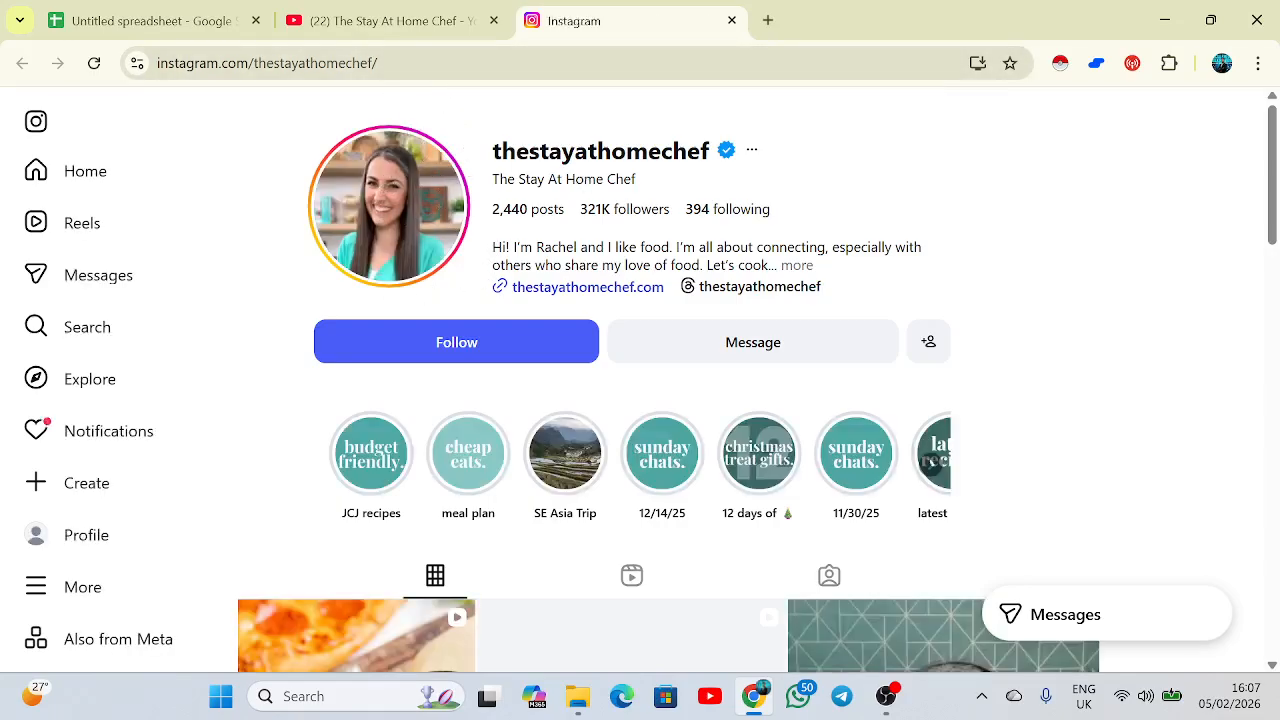
{"action": "left_click", "coordinate": [386, 64]}
{"action": "left_click_drag", "start_coordinate": [386, 64], "coordinate": [157, 64]}
{"action": "key", "text": "ctrl+c"}
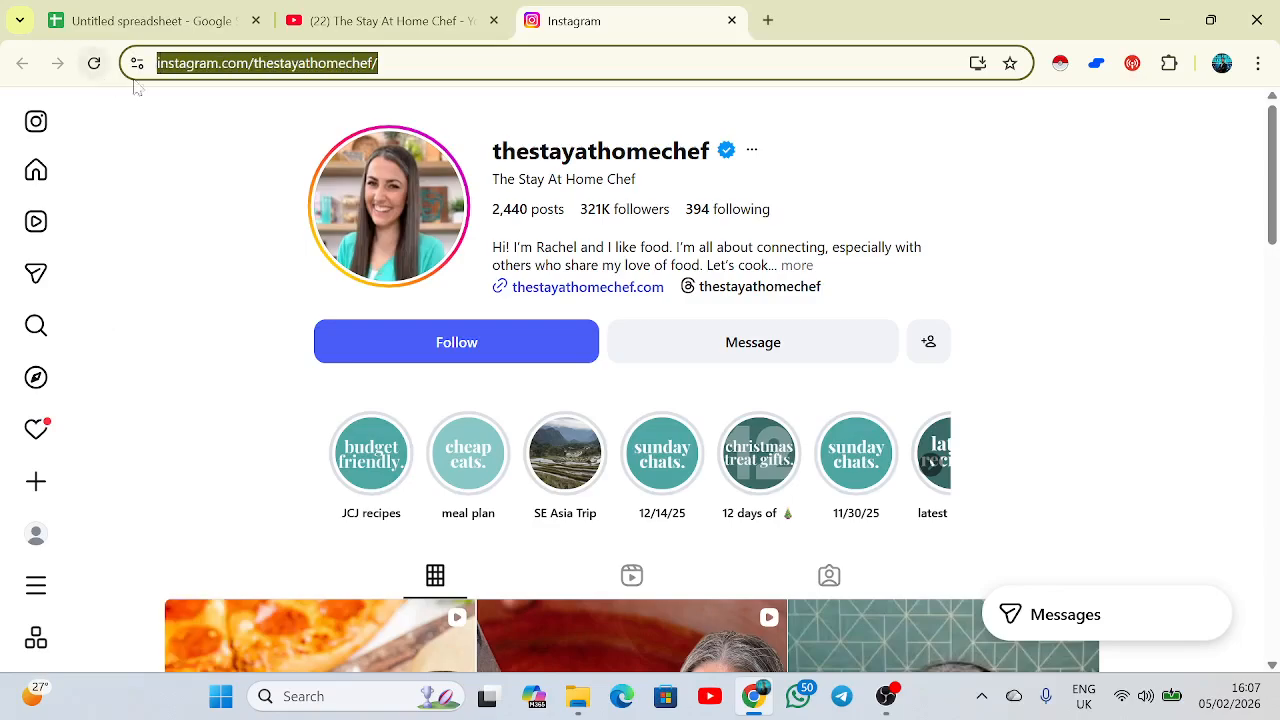
{"action": "left_click", "coordinate": [408, 16]}
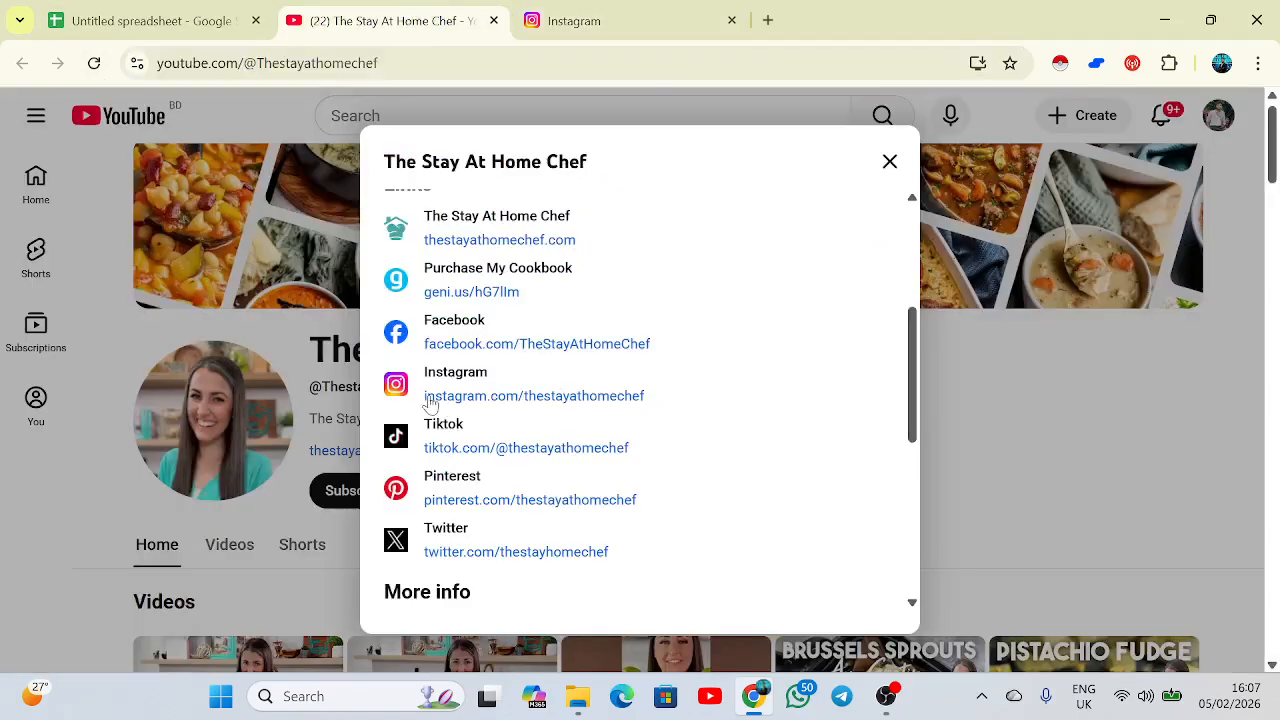
{"action": "left_click", "coordinate": [620, 12]}
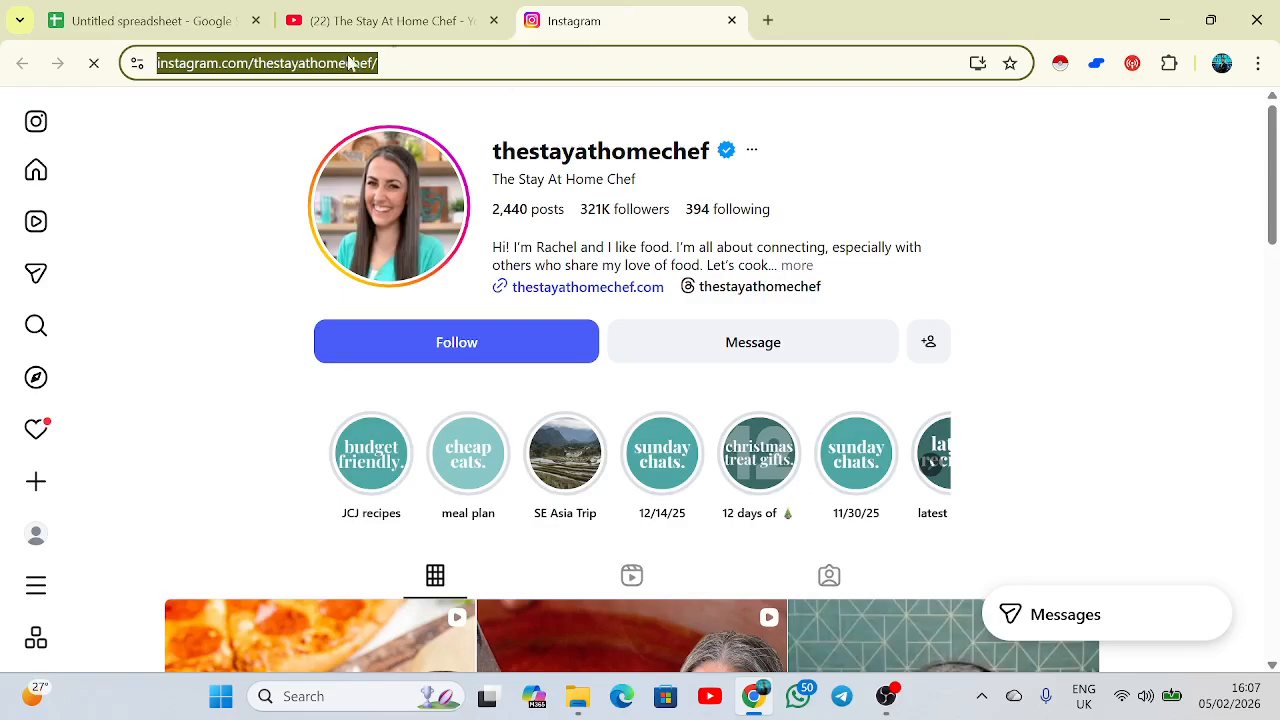
{"action": "left_click", "coordinate": [190, 18]}
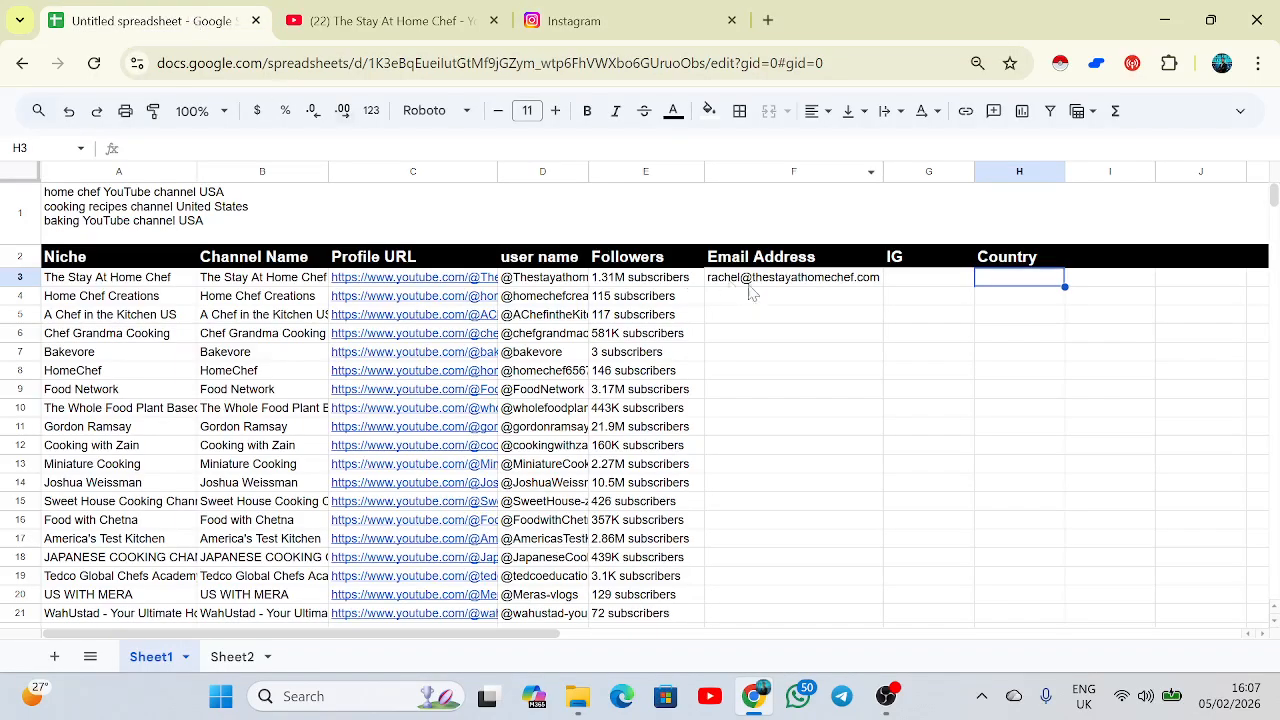
{"action": "left_click", "coordinate": [957, 285]}
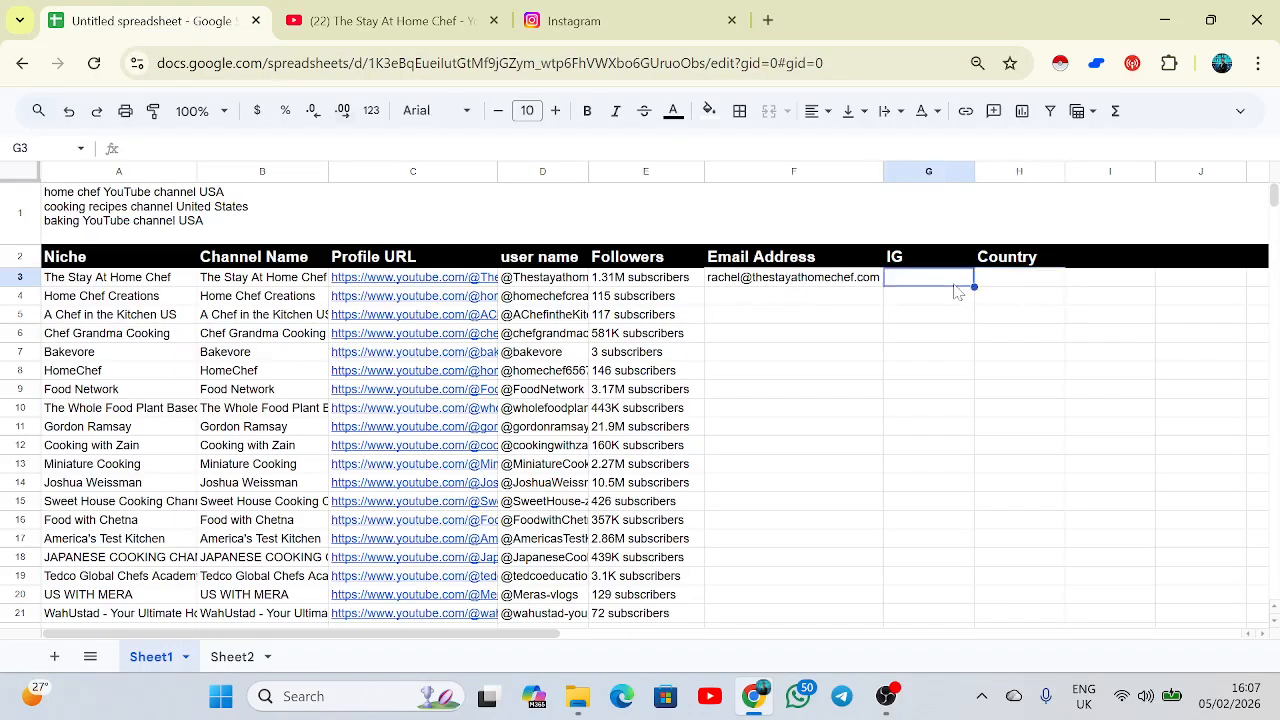
{"action": "key", "text": "ctrl+v"}
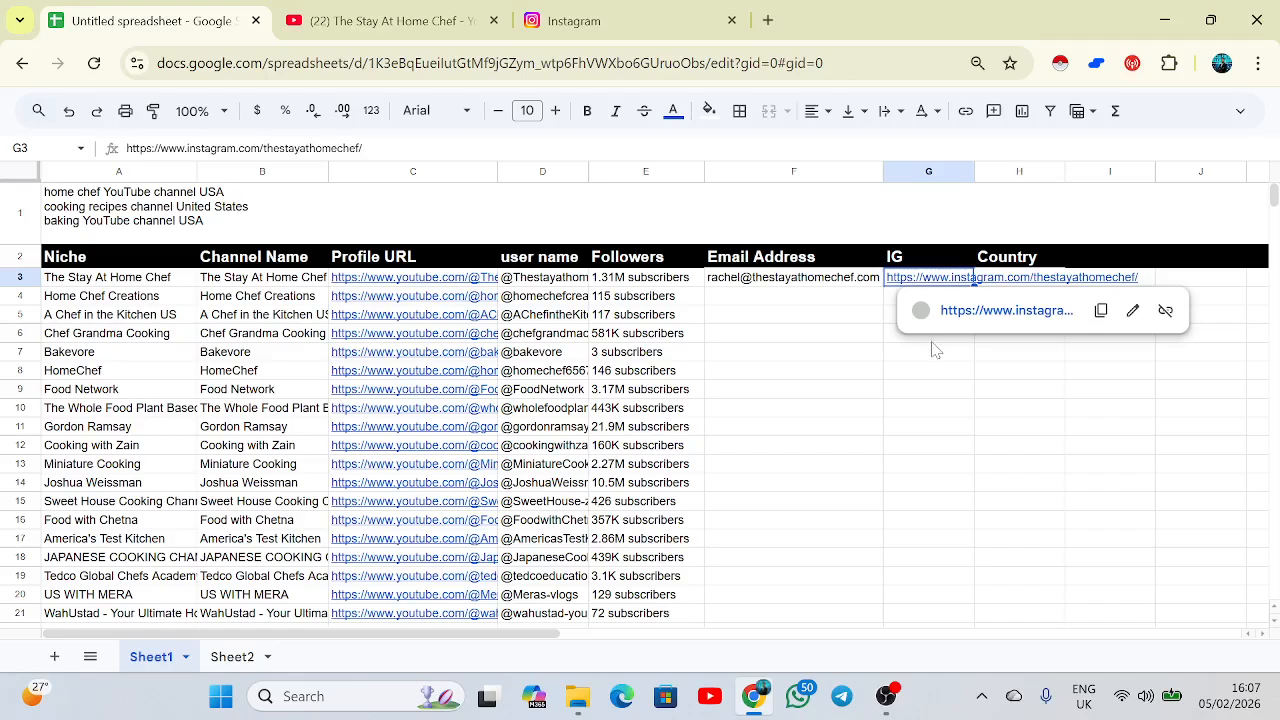
{"action": "left_click", "coordinate": [929, 339]}
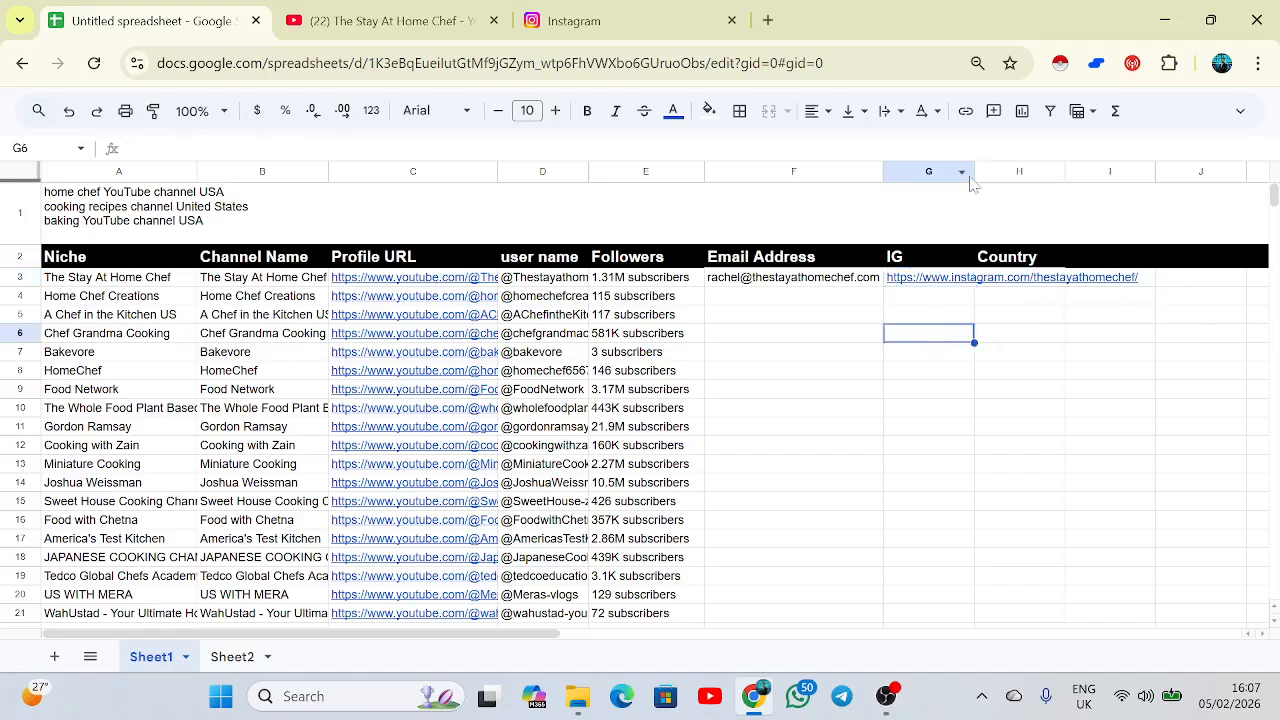
Widen the IG column slightly and set its text wrapping to Clip
{"action": "left_click_drag", "start_coordinate": [970, 176], "coordinate": [1011, 172]}
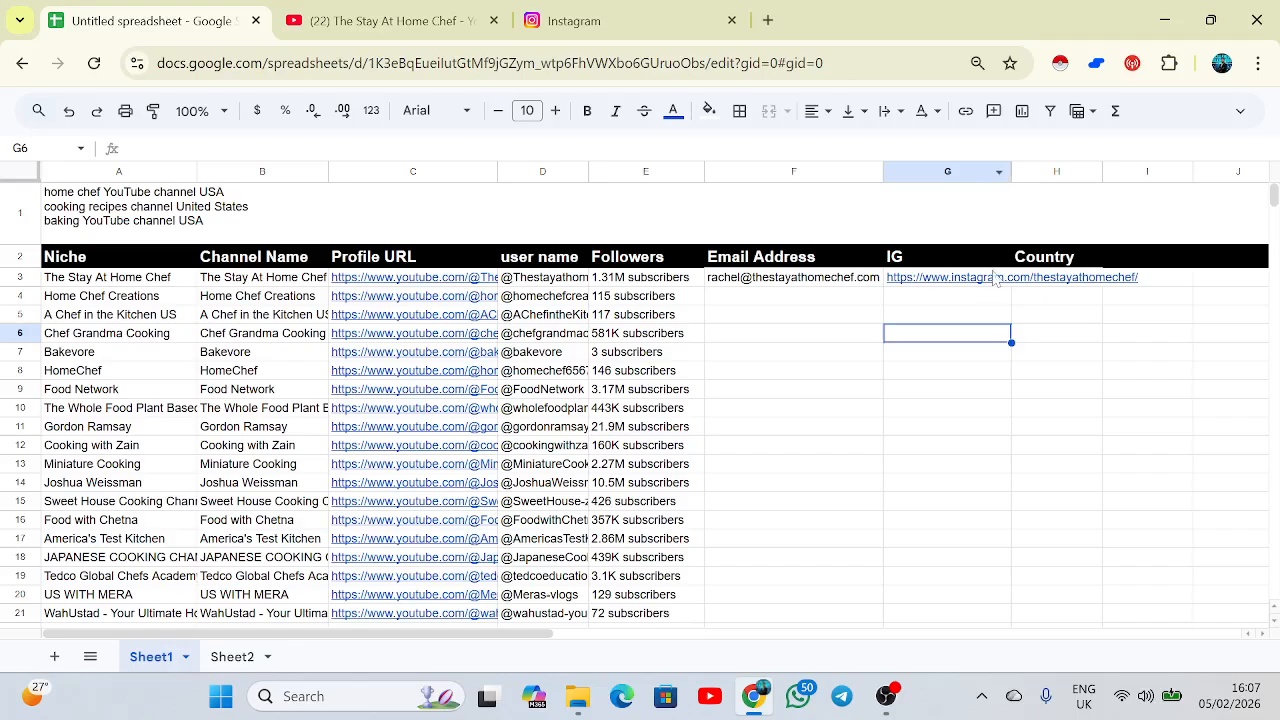
{"action": "left_click", "coordinate": [946, 172]}
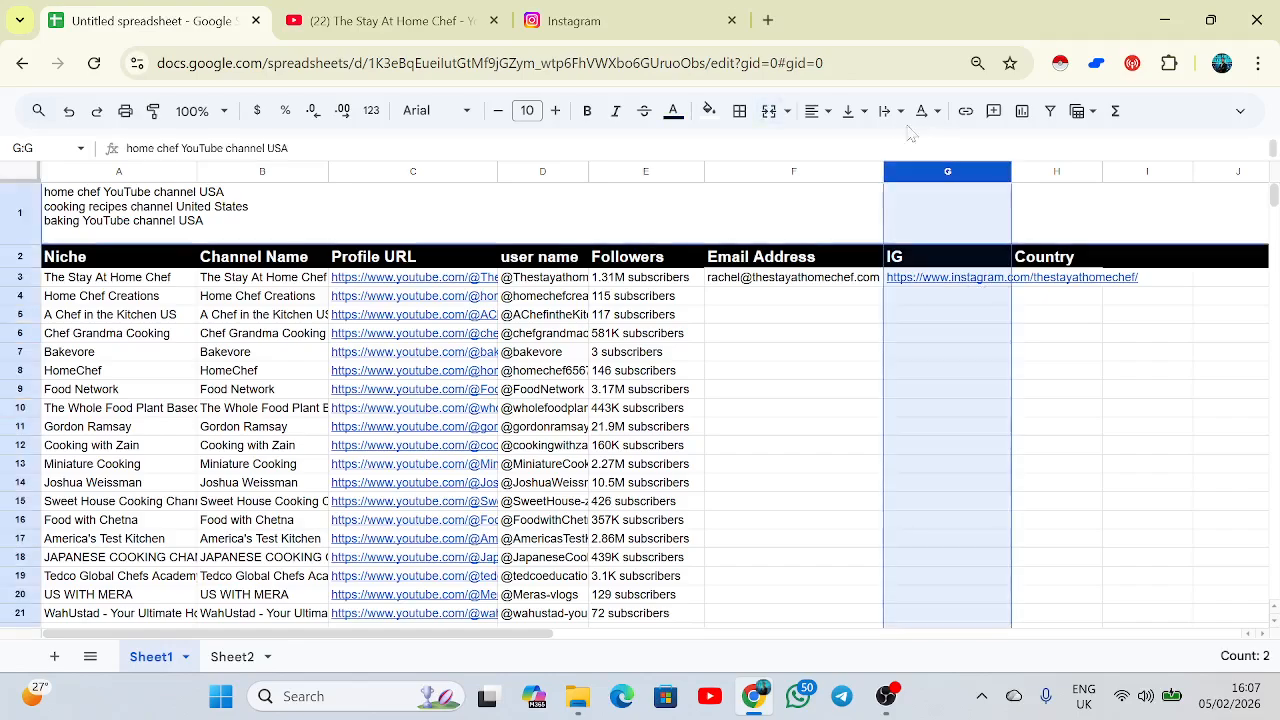
{"action": "left_click", "coordinate": [886, 111]}
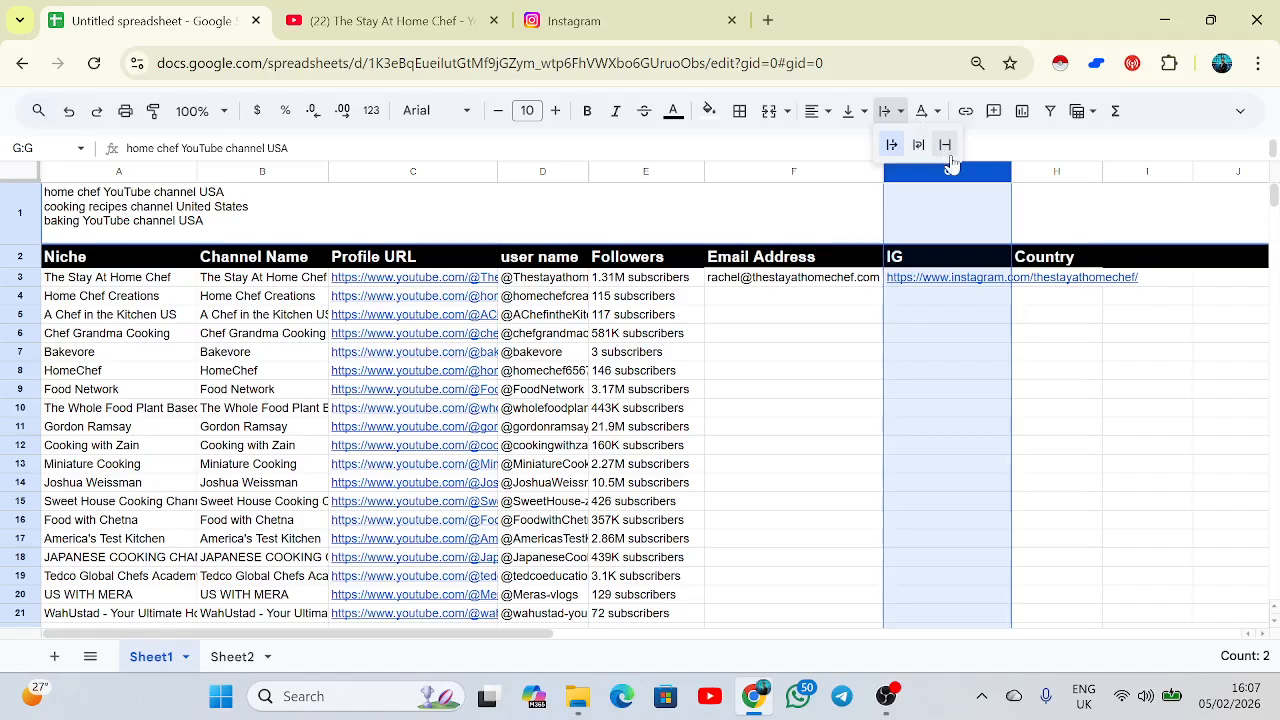
{"action": "left_click", "coordinate": [951, 157]}
{"action": "left_click", "coordinate": [1008, 356]}
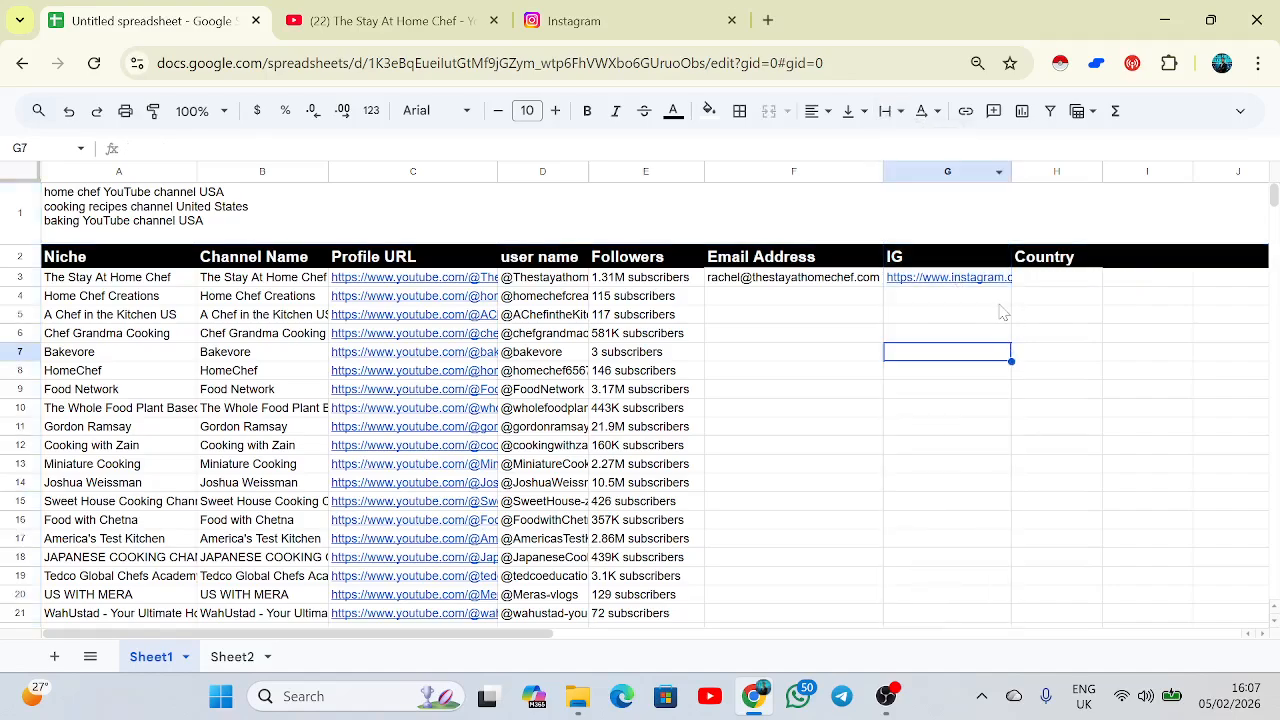
Copy the country United States from The Stay At Home Chef's YouTube channel details and paste it into Country cell H3 of the lead table
{"action": "left_click", "coordinate": [1050, 278]}
{"action": "left_click", "coordinate": [420, 15]}
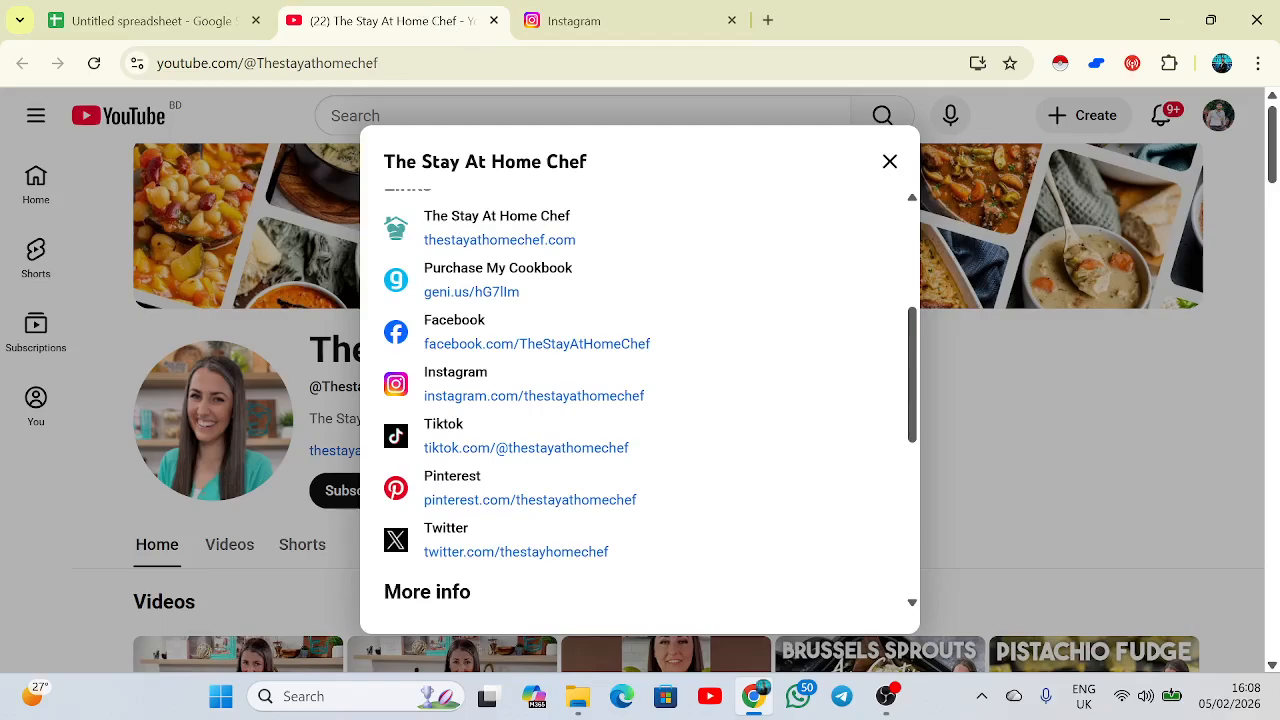
{"action": "left_click", "coordinate": [889, 162]}
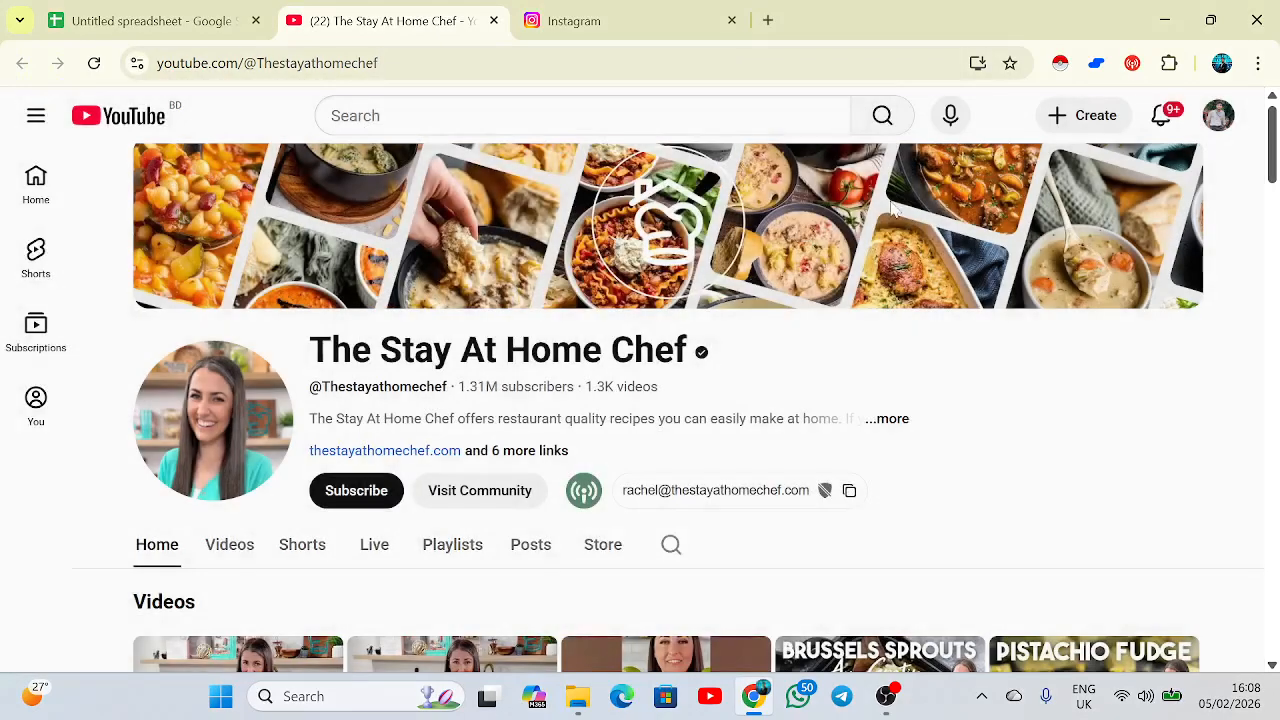
{"action": "left_click", "coordinate": [890, 420]}
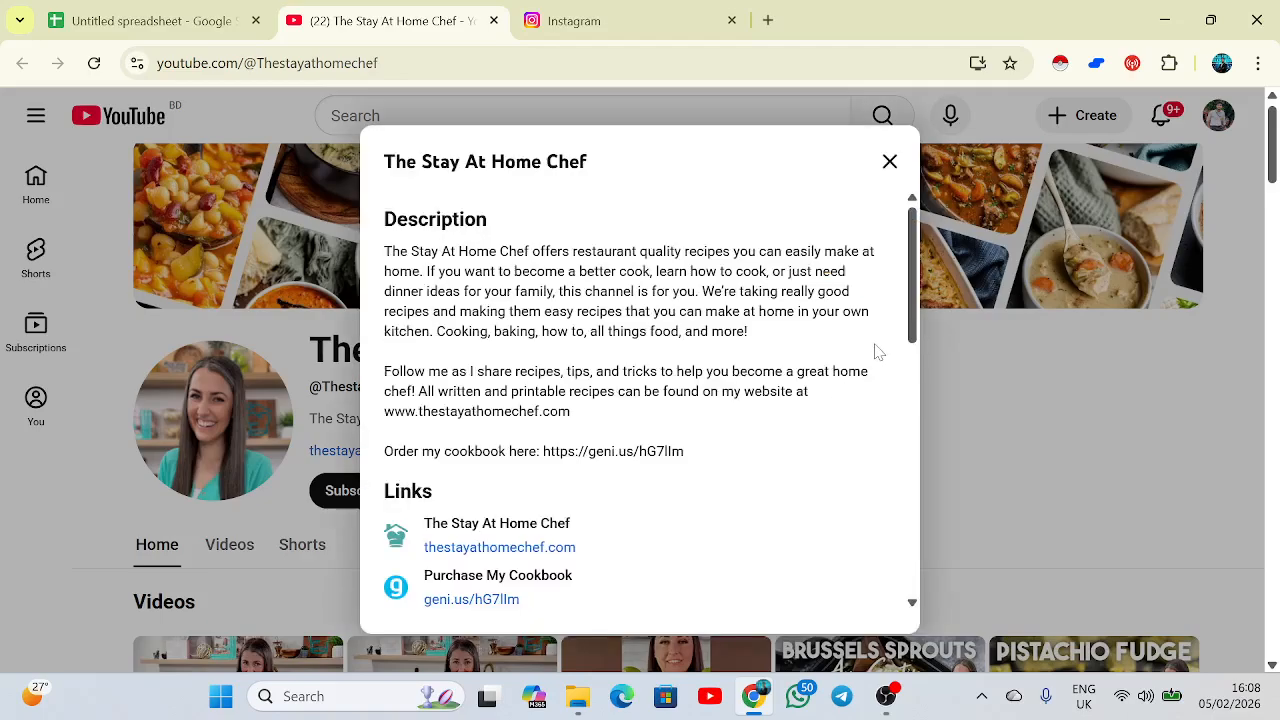
{"action": "left_click_drag", "start_coordinate": [912, 332], "coordinate": [906, 460]}
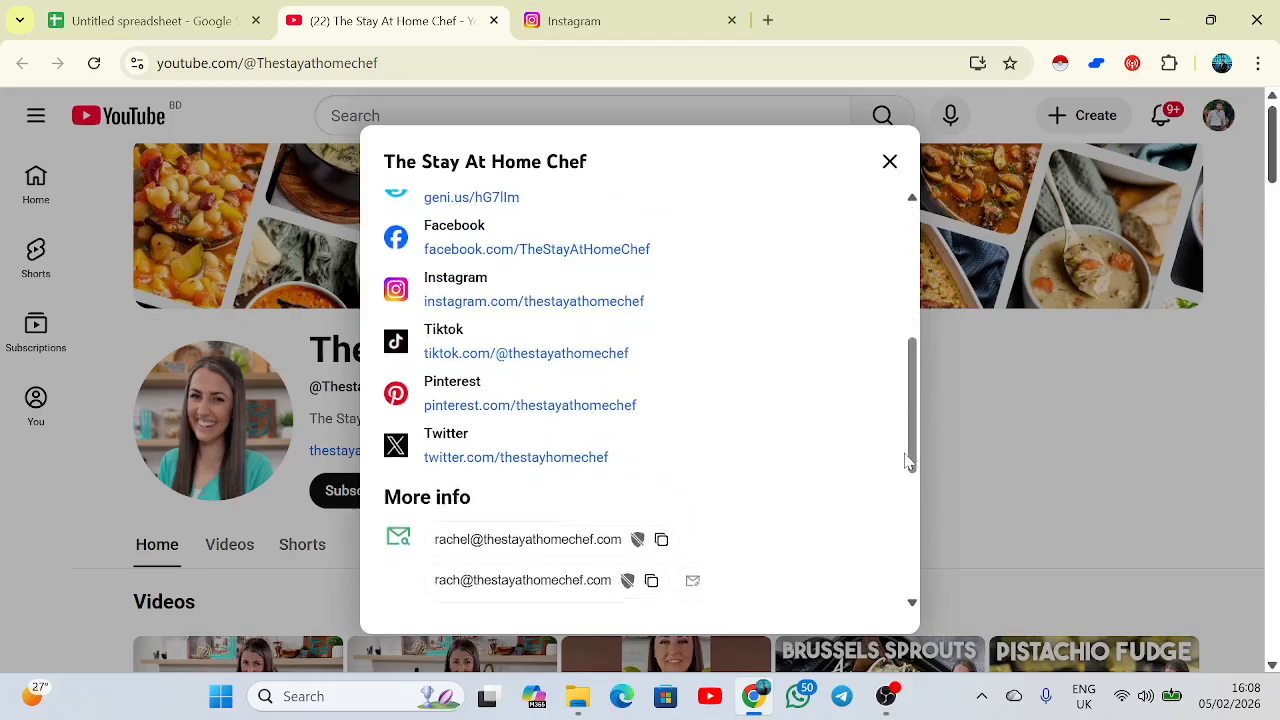
{"action": "scroll", "coordinate": [815, 535], "scroll_direction": "down", "scroll_amount": 3}
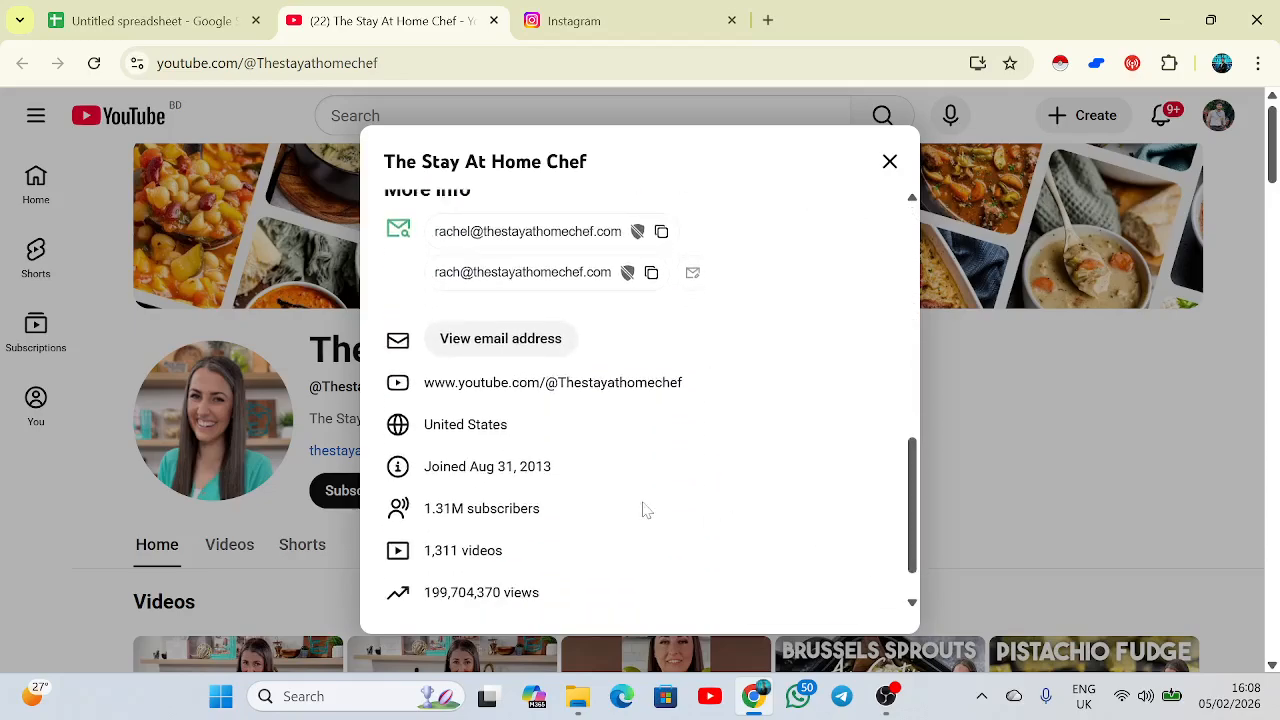
{"action": "left_click_drag", "start_coordinate": [509, 426], "coordinate": [421, 441]}
{"action": "key", "text": "ctrl+c"}
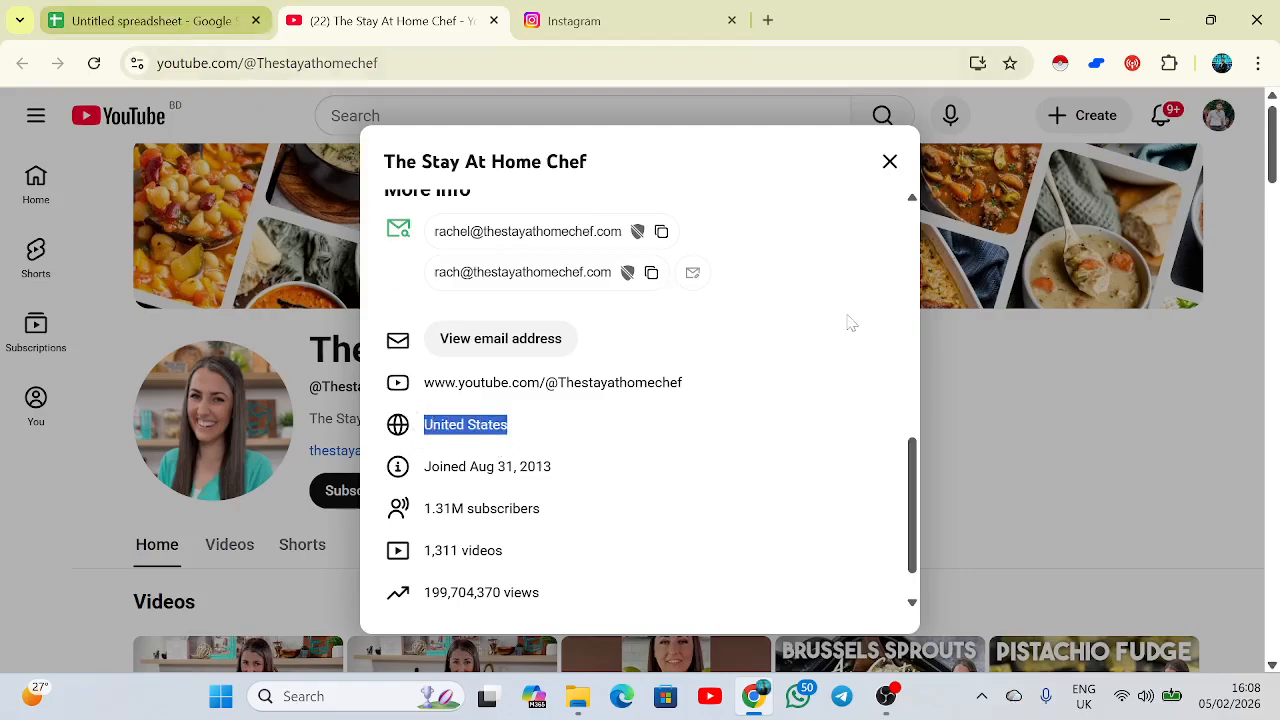
{"action": "key", "text": "ctrl+Page_Up"}
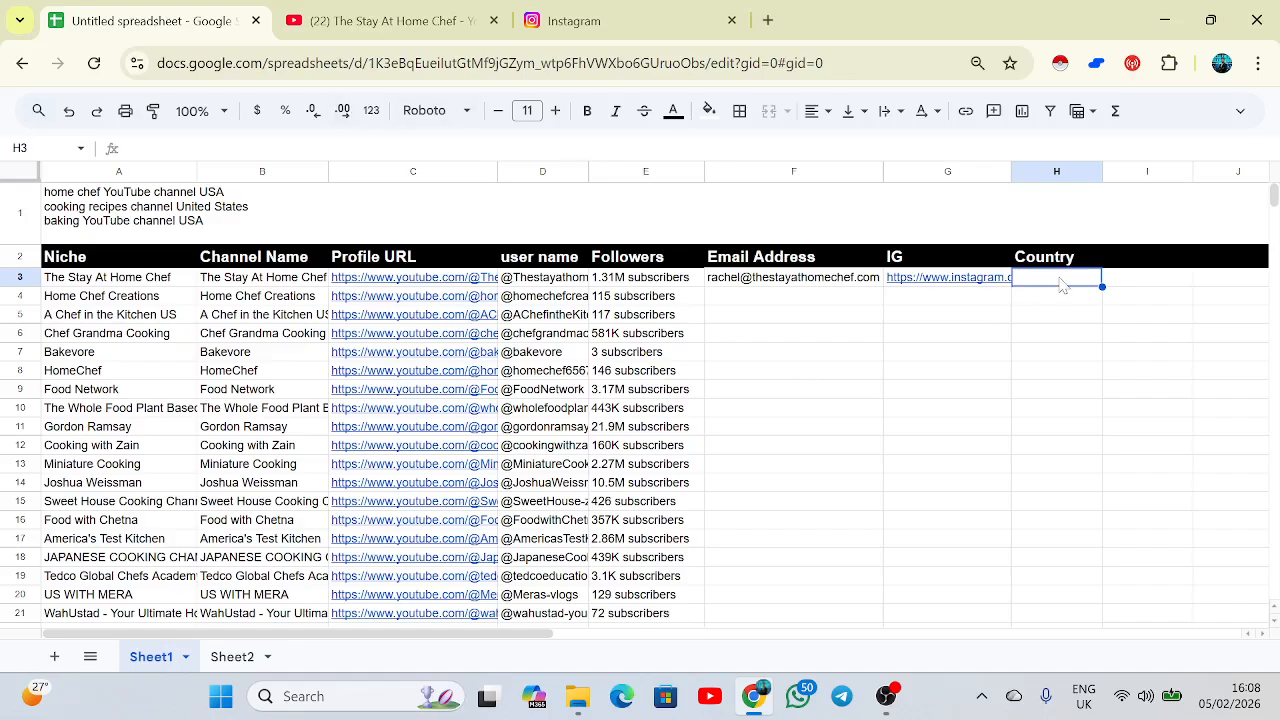
{"action": "key", "text": "ctrl+v"}
{"action": "key", "text": "Return"}
{"action": "left_click", "coordinate": [1062, 318]}
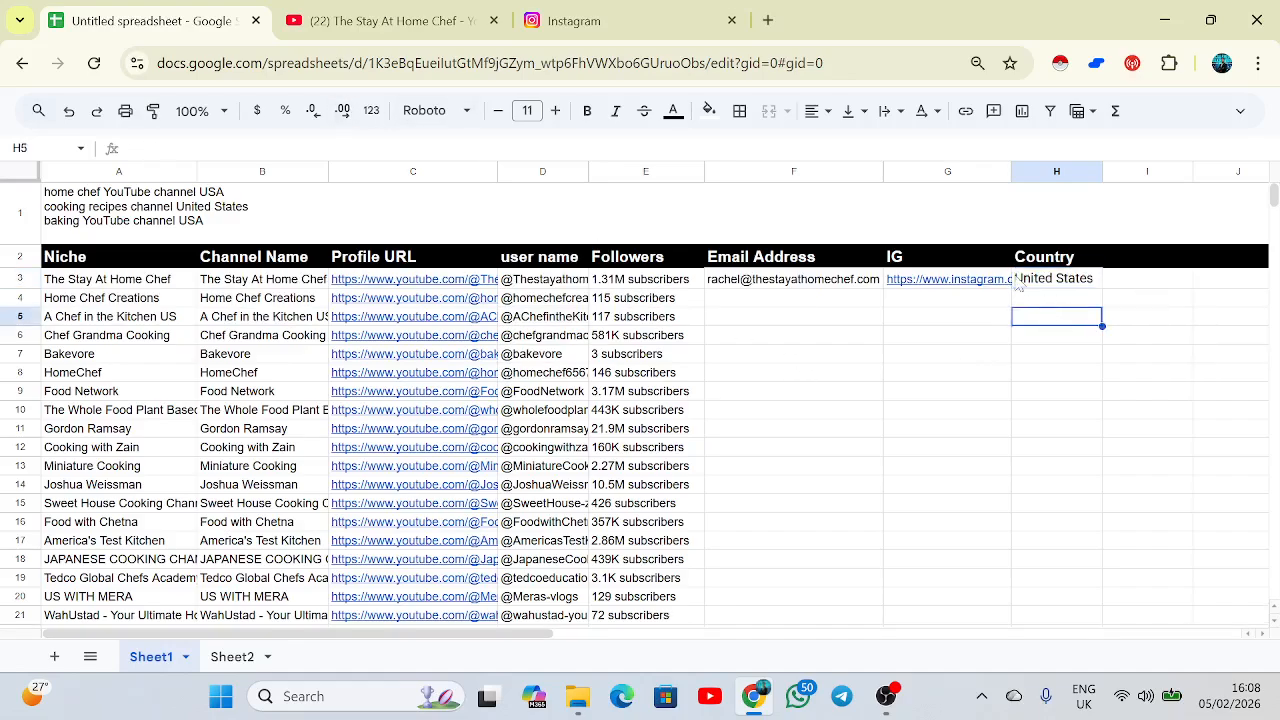
{"action": "left_click", "coordinate": [462, 12]}
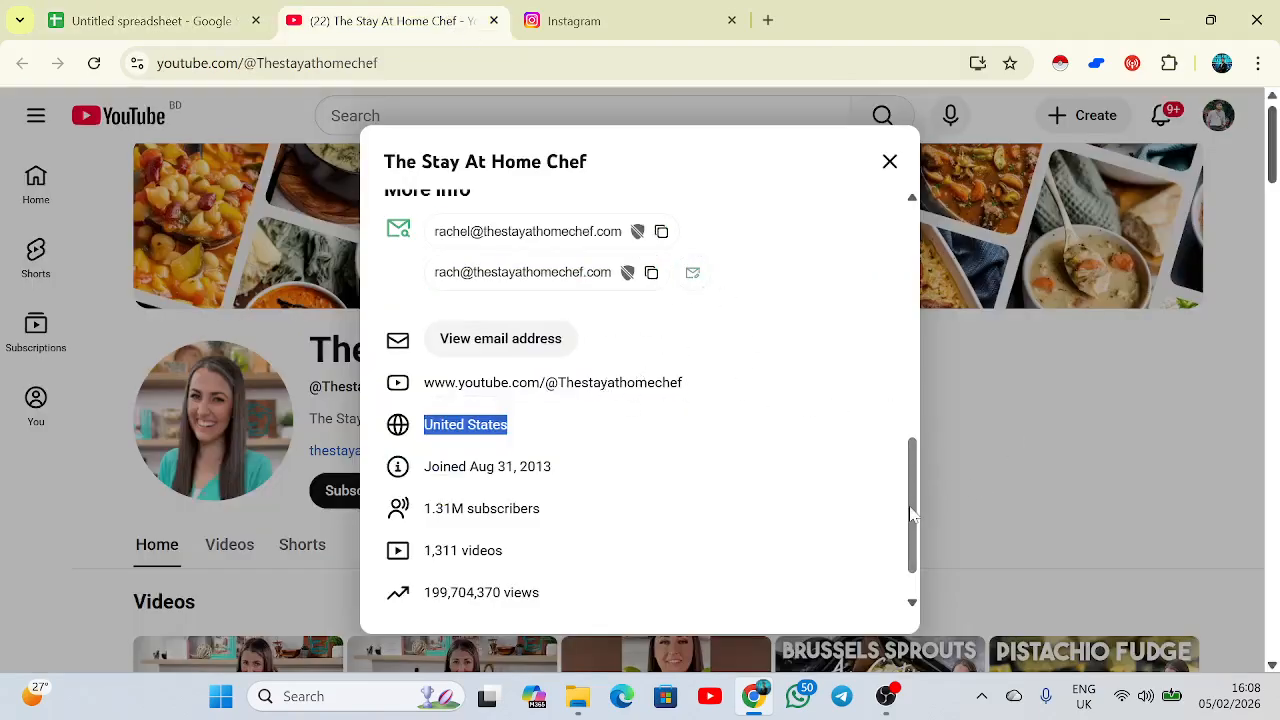
{"action": "left_click_drag", "start_coordinate": [915, 505], "coordinate": [911, 400]}
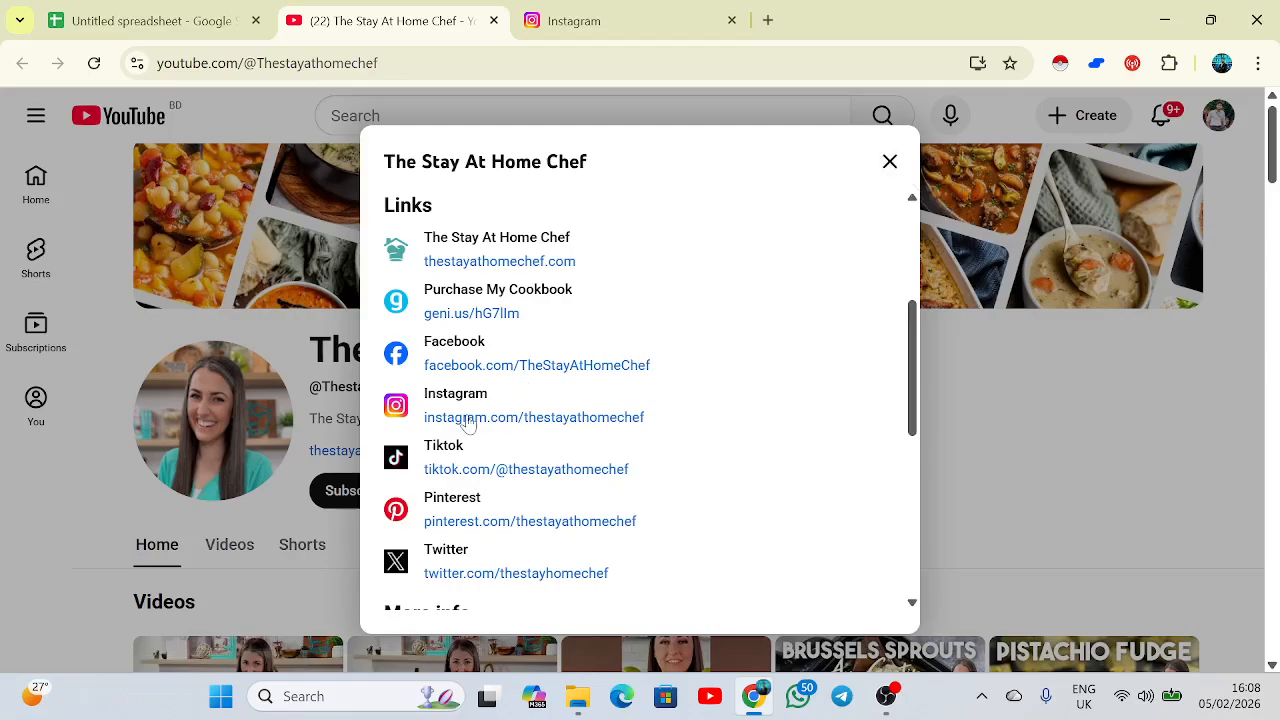
{"action": "left_click", "coordinate": [889, 161]}
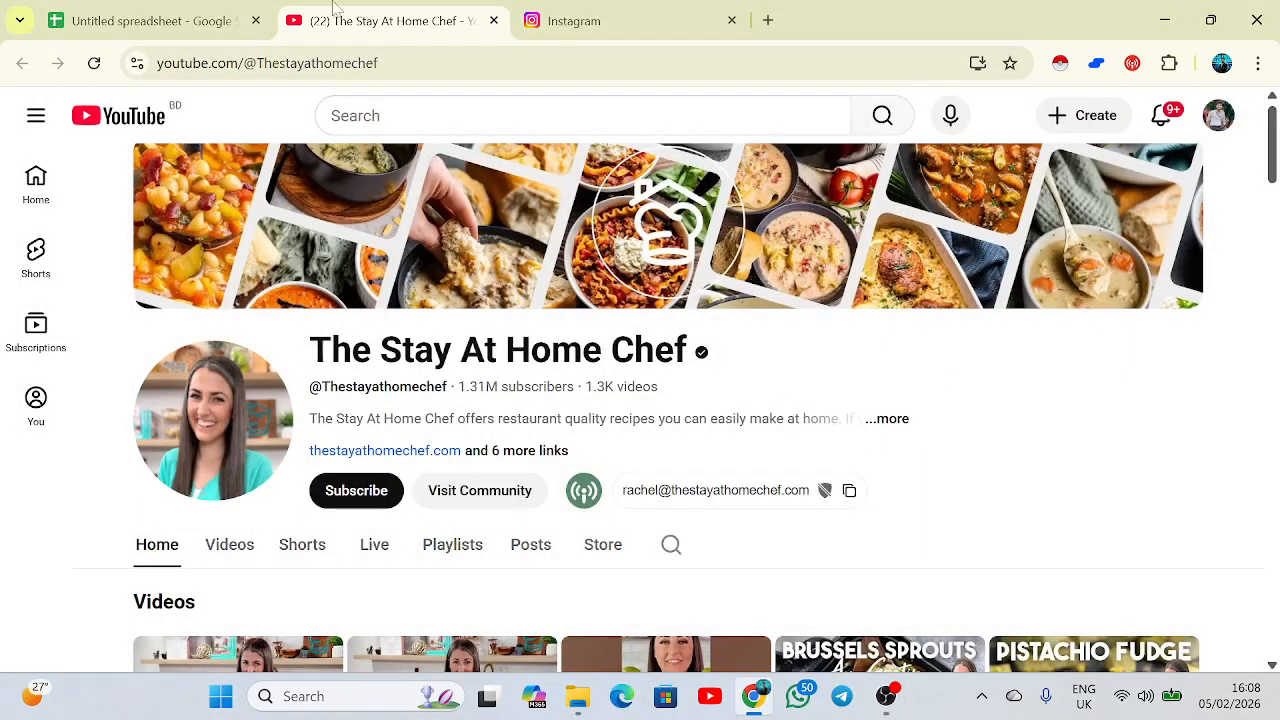
{"action": "left_click", "coordinate": [150, 21]}
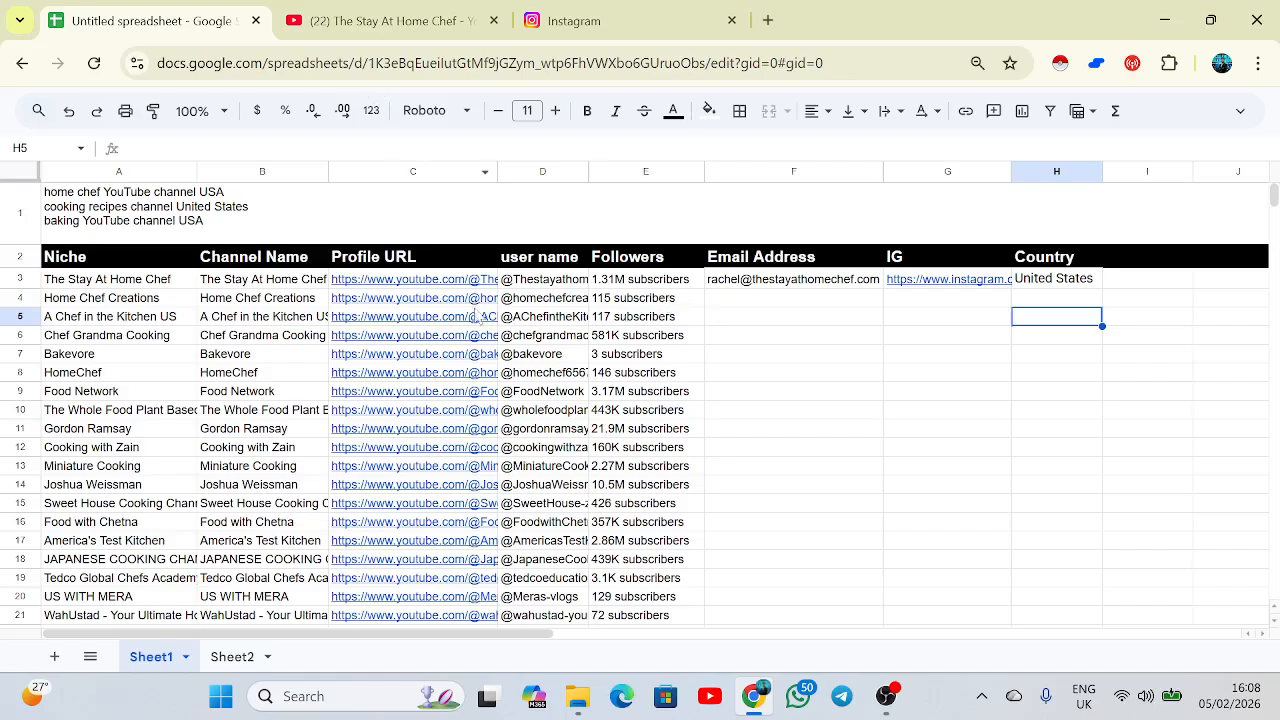
{"action": "left_click", "coordinate": [20, 279]}
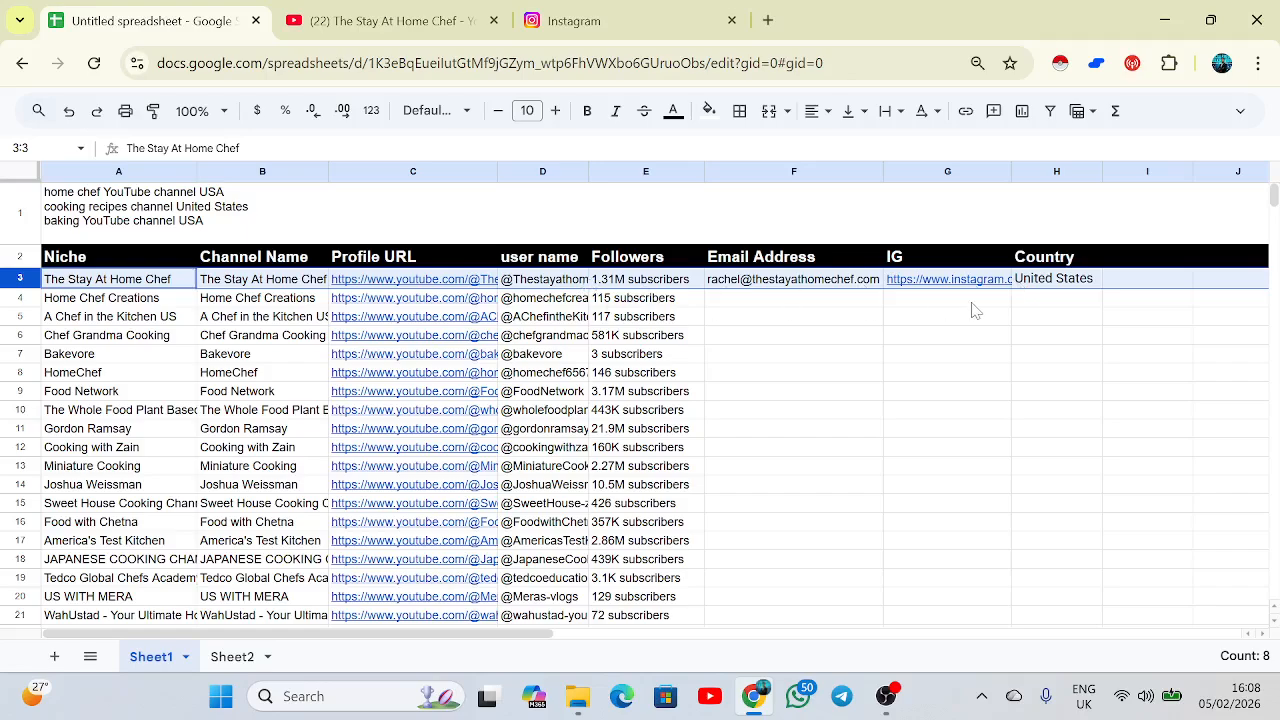
{"action": "left_click", "coordinate": [734, 304]}
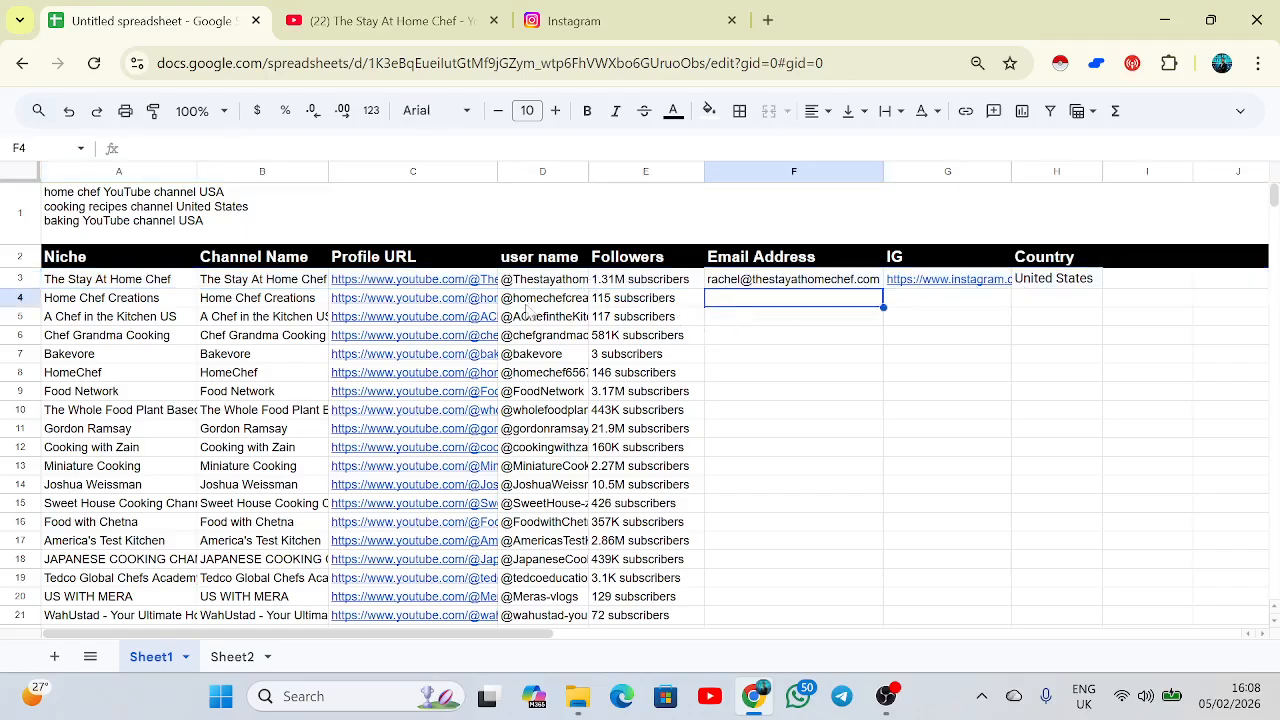
Open the Home Chef Creations YouTube channel from its profile URL in C4 and close the old Instagram tab
{"action": "left_click", "coordinate": [472, 304]}
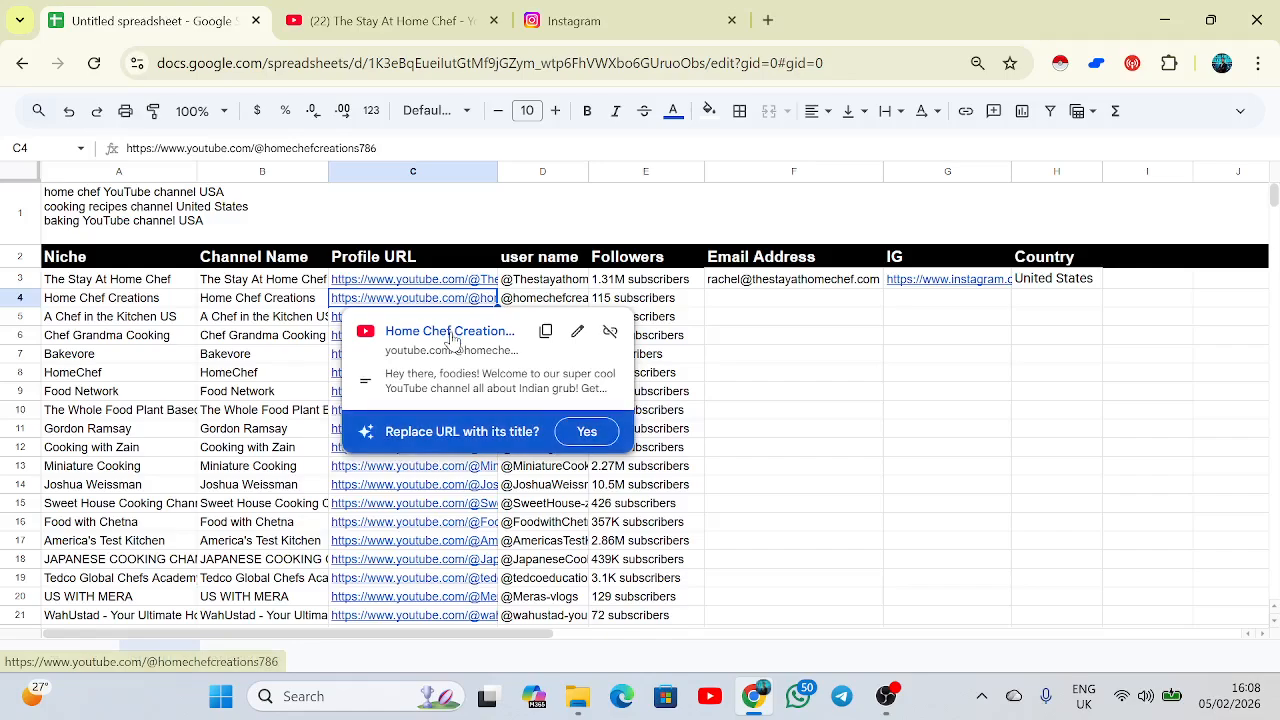
{"action": "left_click", "coordinate": [500, 251]}
{"action": "left_click", "coordinate": [731, 20]}
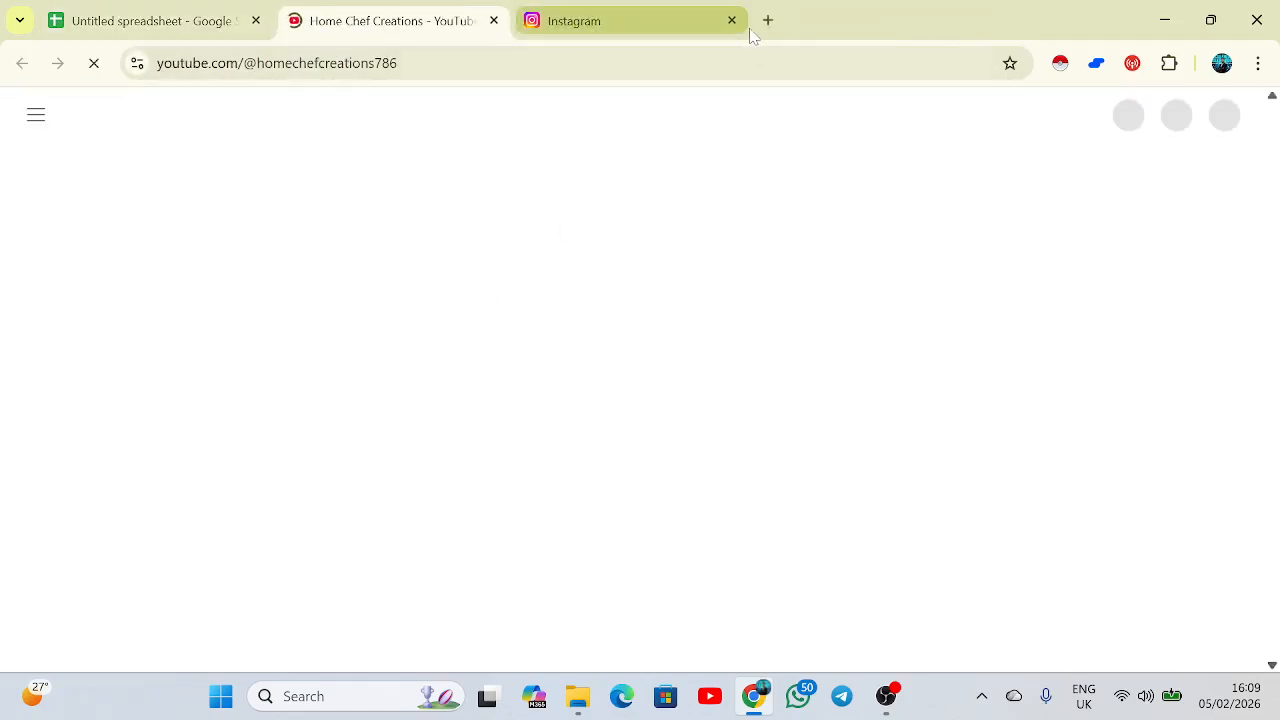
{"action": "left_click", "coordinate": [732, 21]}
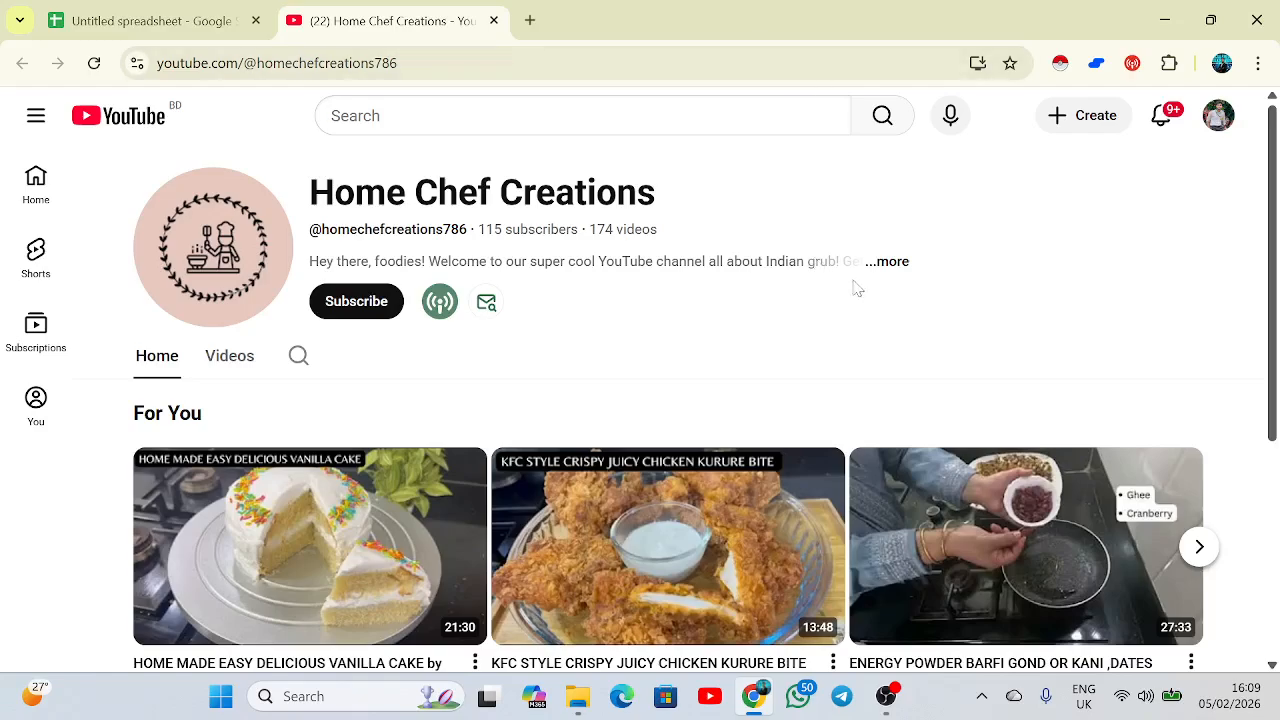
Run the email match for Home Chef Creations and check its channel details for email, social links and country
{"action": "left_click", "coordinate": [488, 306]}
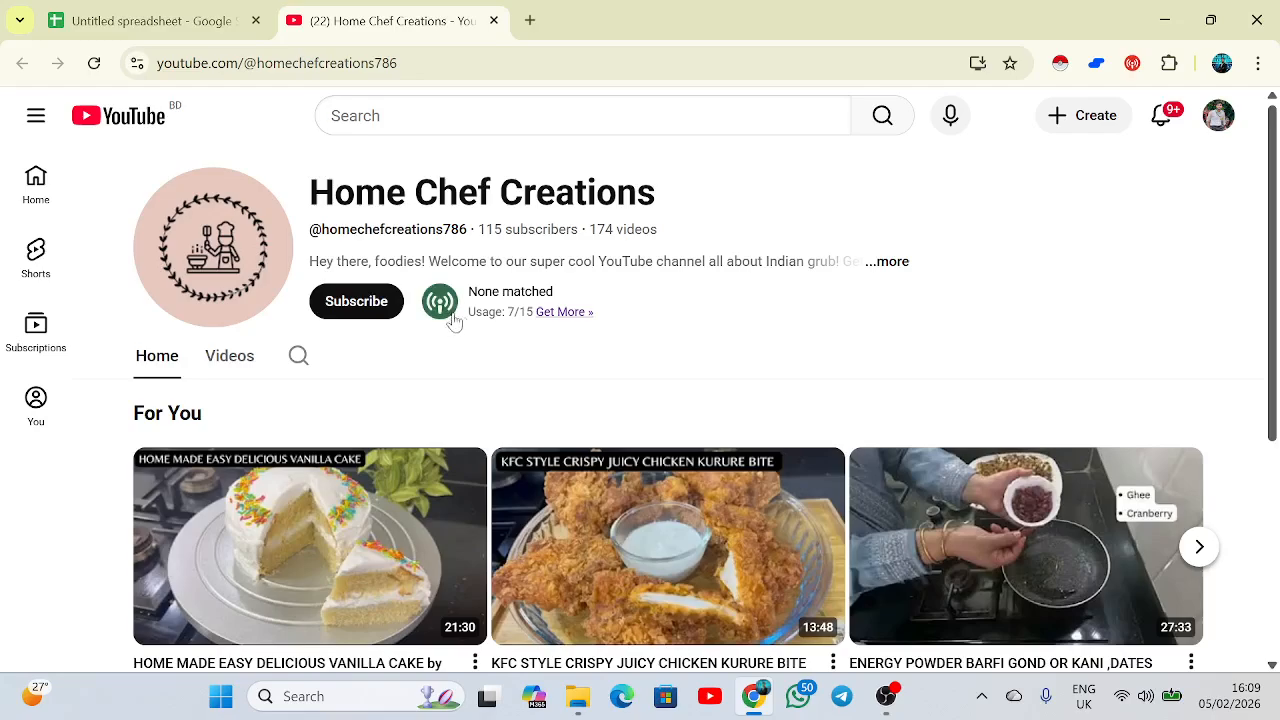
{"action": "left_click", "coordinate": [893, 262]}
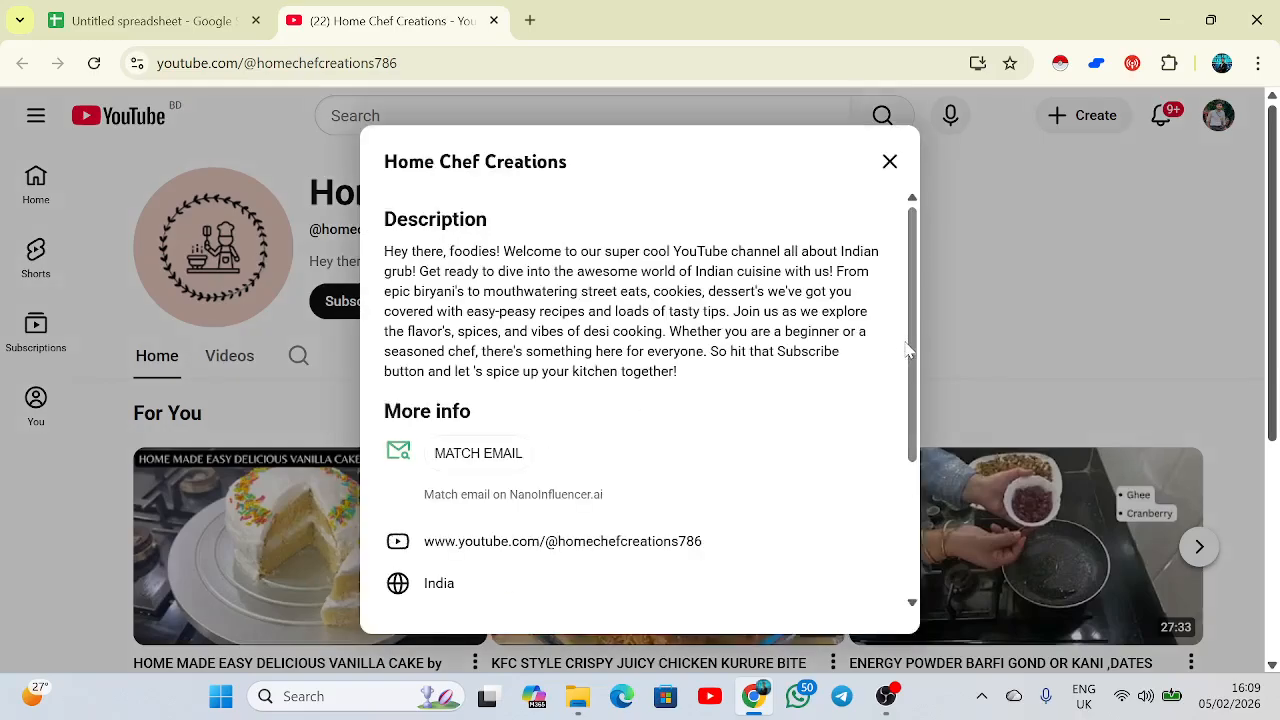
{"action": "left_click", "coordinate": [478, 455]}
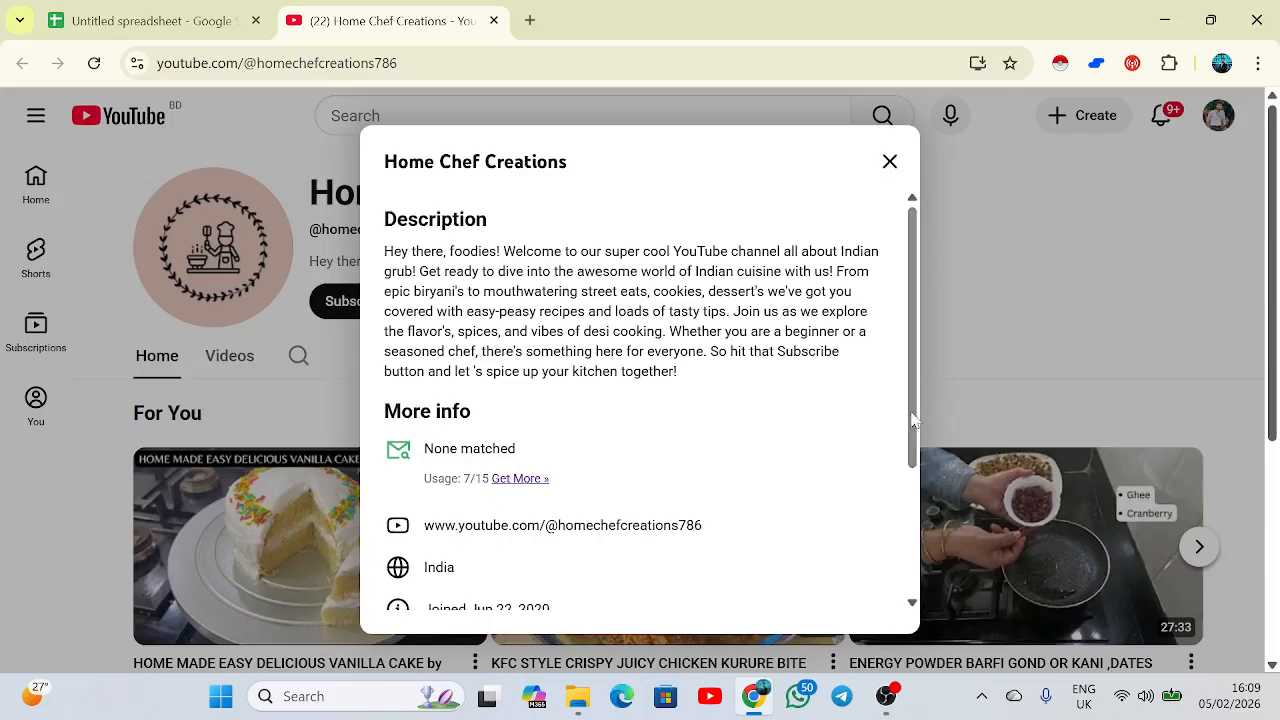
{"action": "left_click_drag", "start_coordinate": [912, 420], "coordinate": [912, 604]}
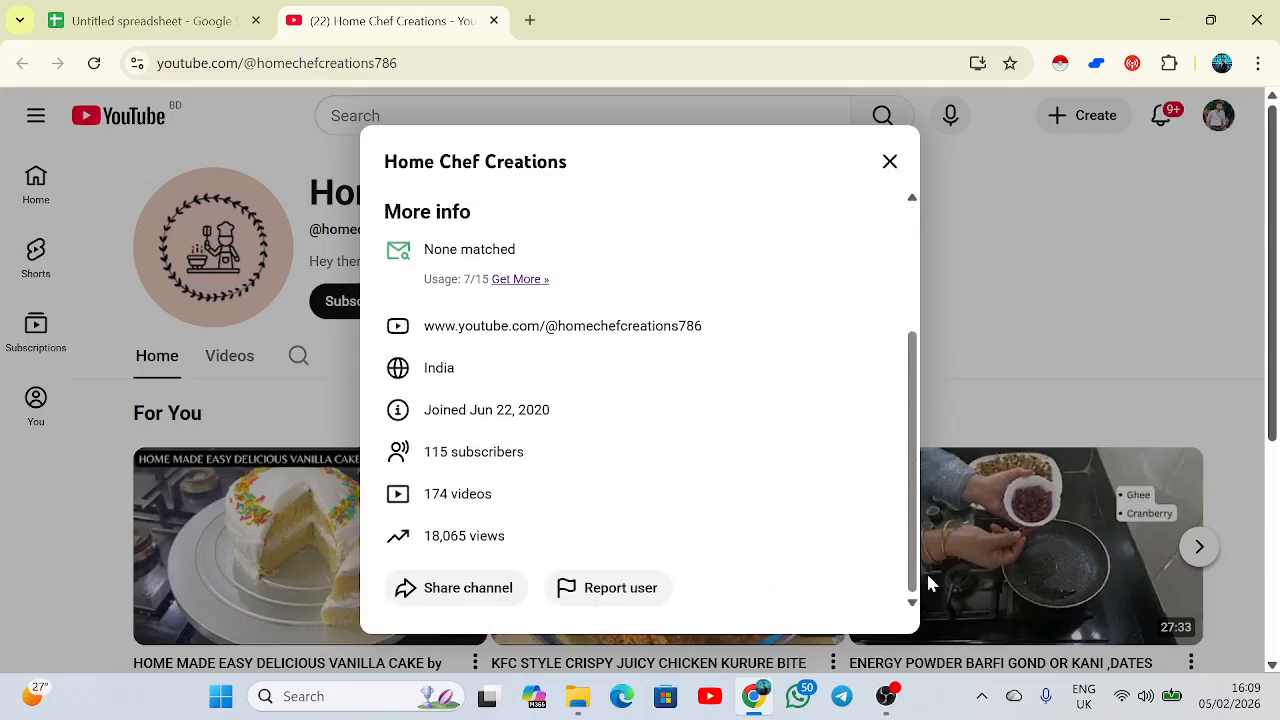
{"action": "scroll", "coordinate": [928, 540], "scroll_direction": "up", "scroll_amount": 3}
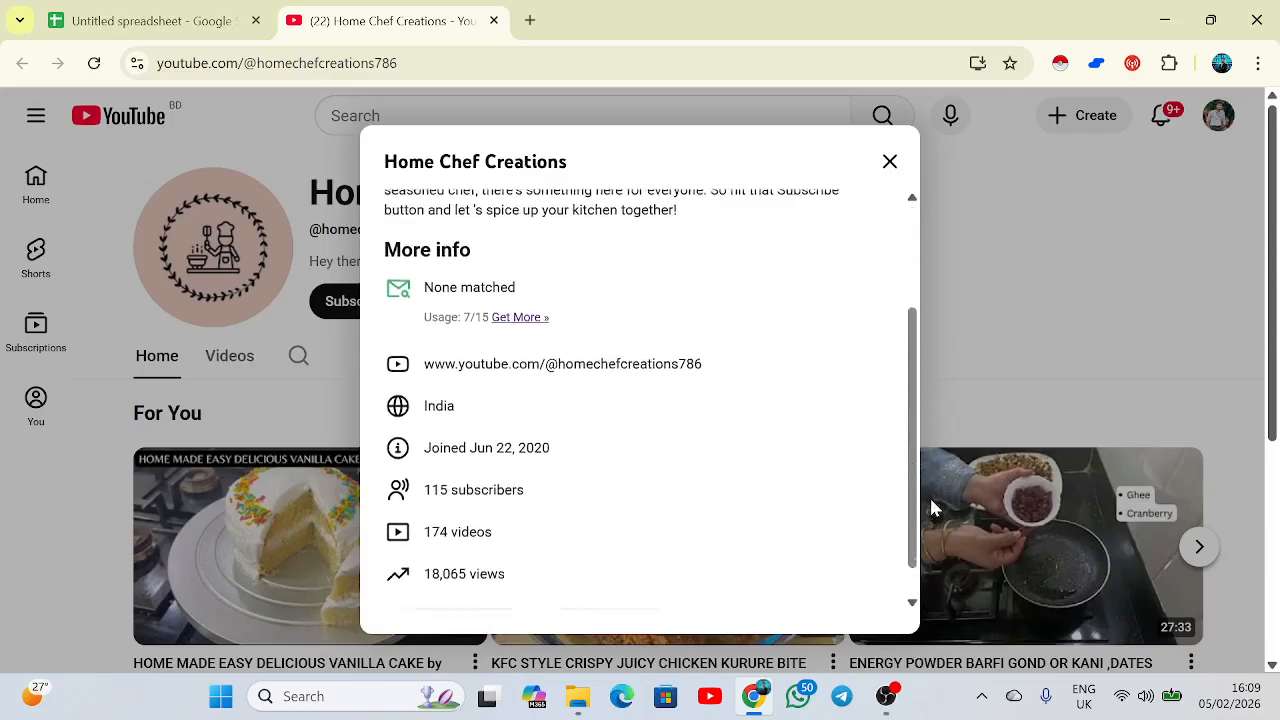
{"action": "left_click", "coordinate": [890, 162]}
Copy the channel name, search Google for "Home Chef Creations instagram" in a new tab, and open the home_chef_creation Instagram profile
{"action": "left_click_drag", "start_coordinate": [670, 200], "coordinate": [300, 203]}
{"action": "key", "text": "ctrl+c"}
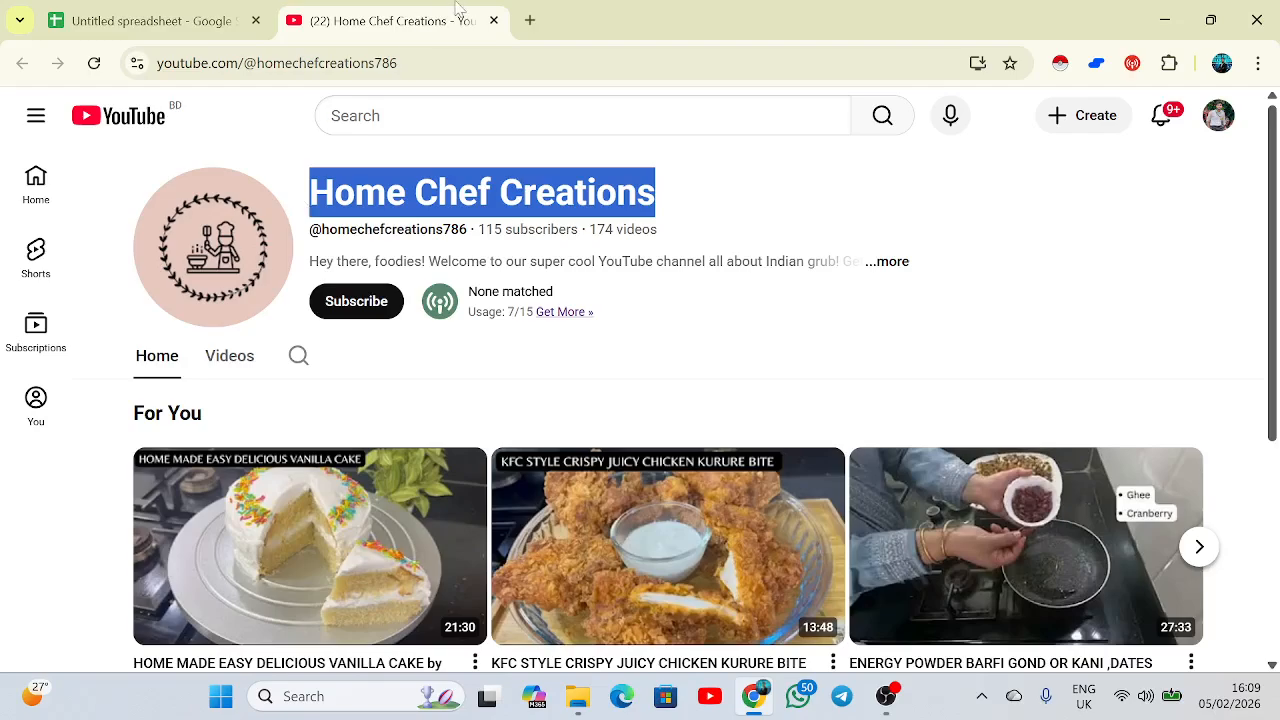
{"action": "left_click", "coordinate": [530, 20]}
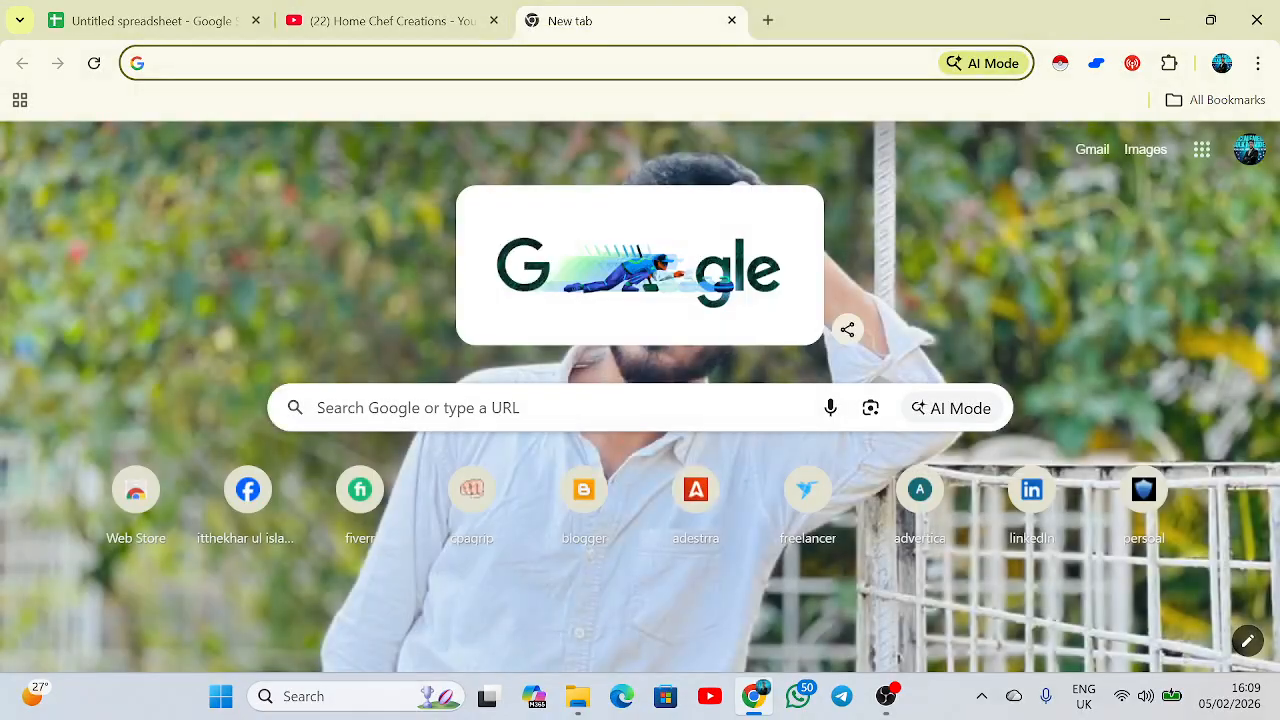
{"action": "key", "text": "ctrl+v"}
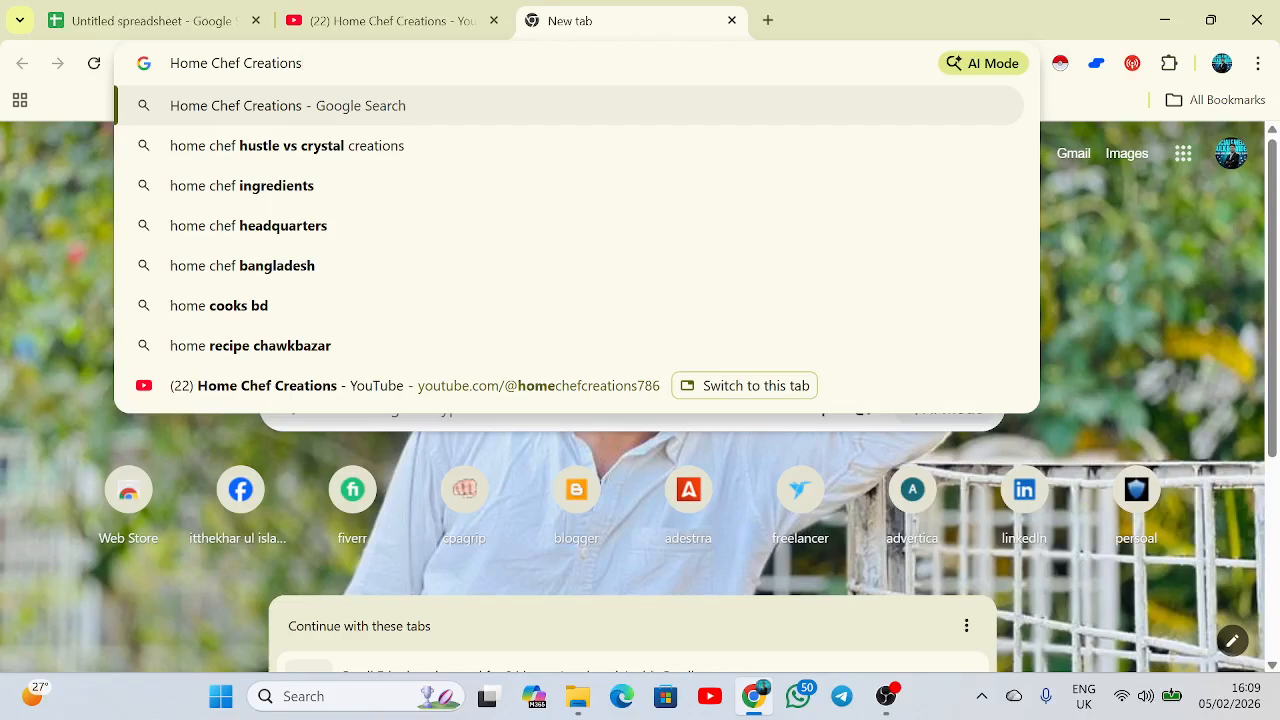
{"action": "type", "text": "inst"}
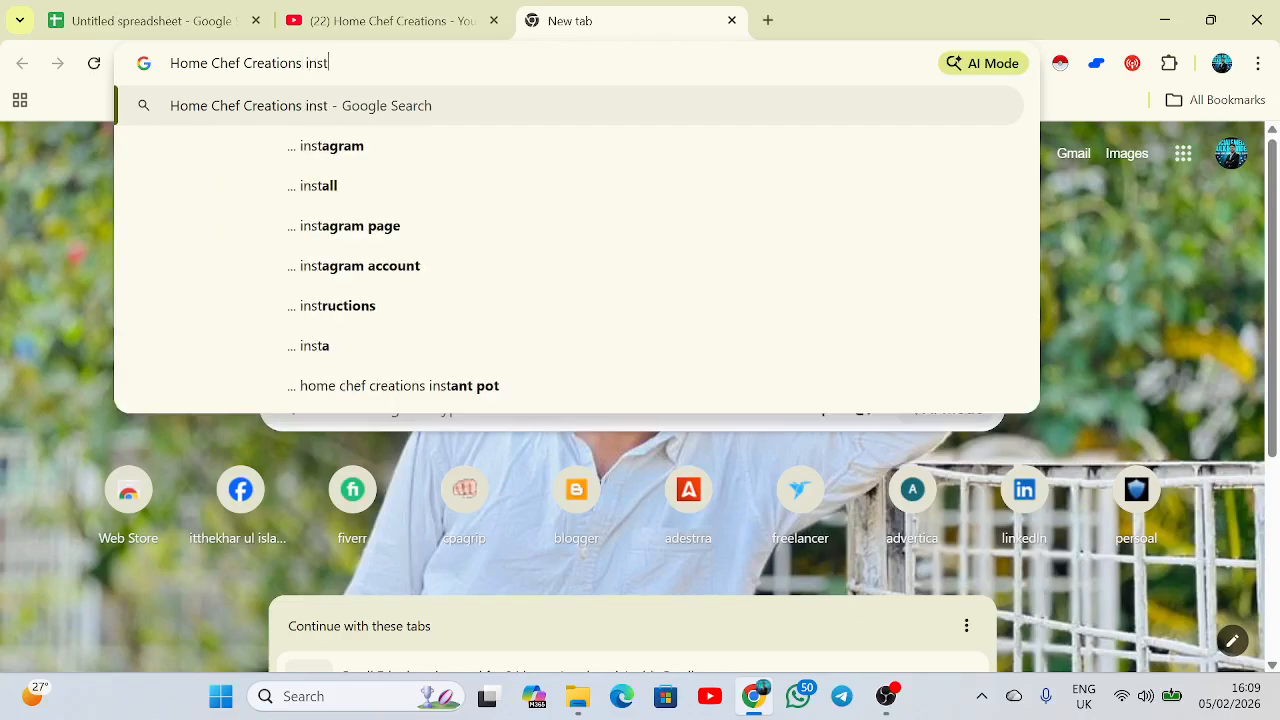
{"action": "type", "text": "agram"}
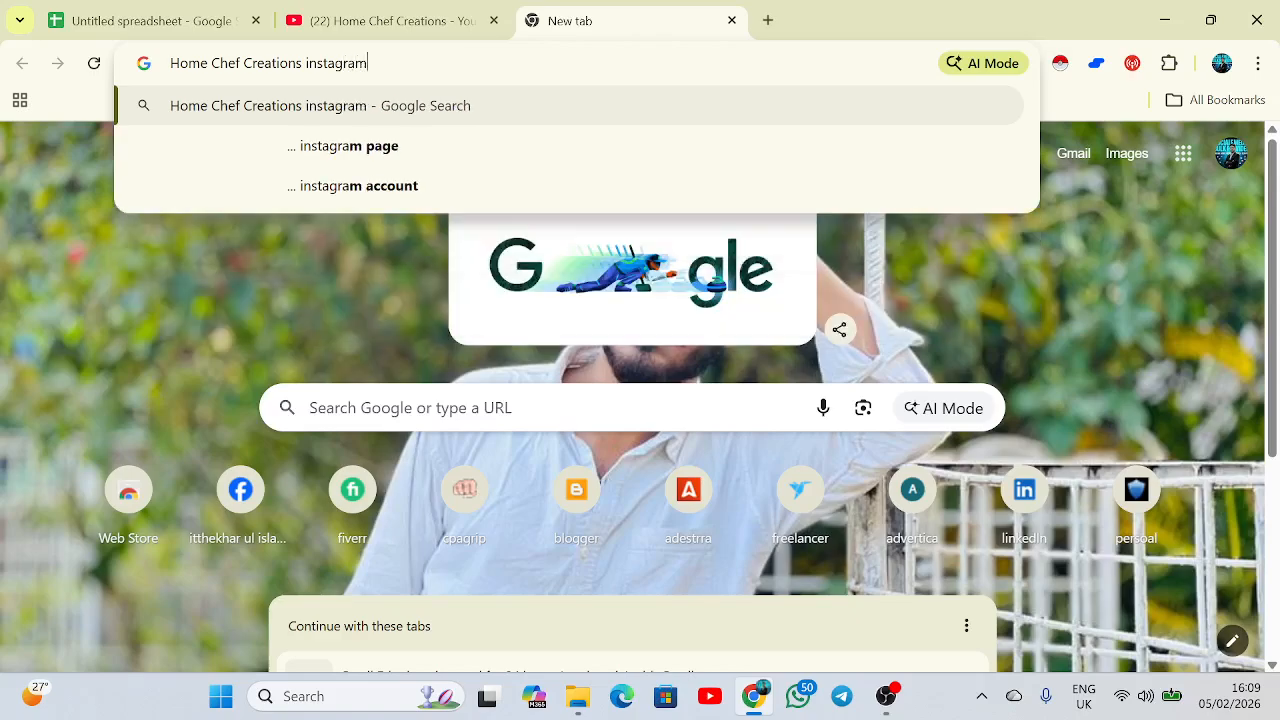
{"action": "key", "text": "Return"}
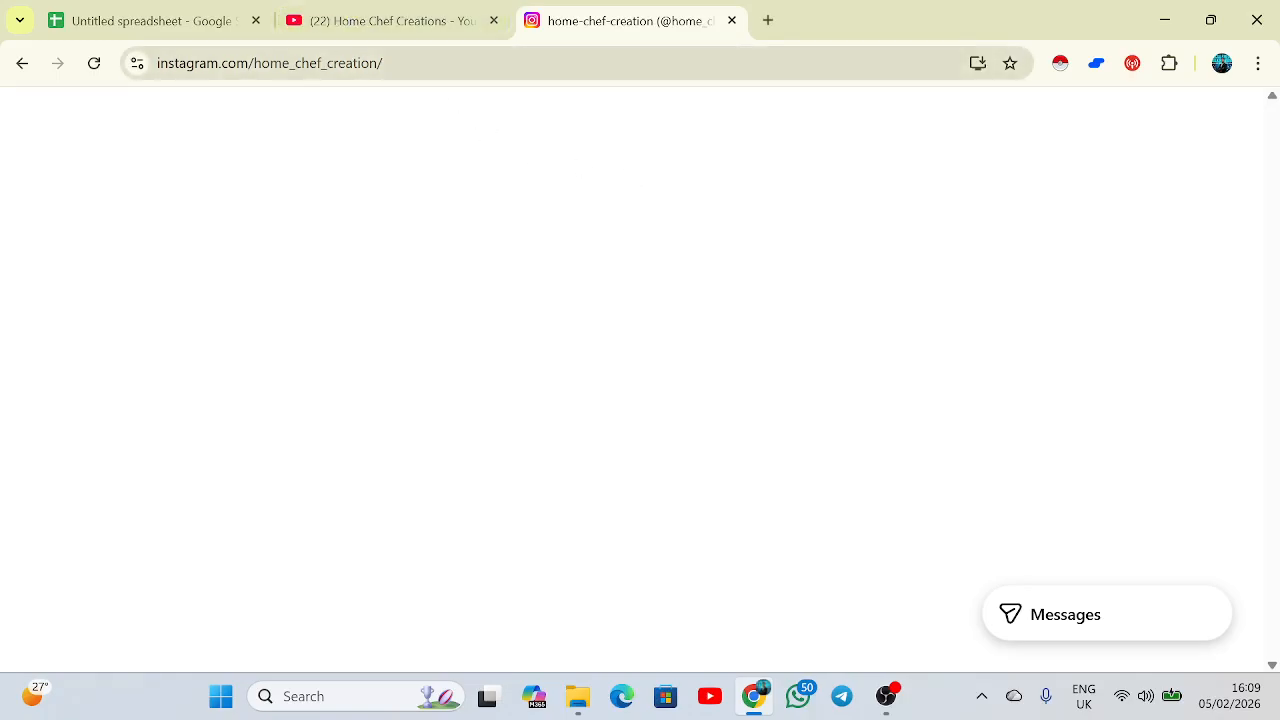
Compare the home_chef_creation Instagram profile with the Home Chef Creations YouTube channel, and close both tabs to return to the lead table
{"action": "left_click", "coordinate": [448, 22]}
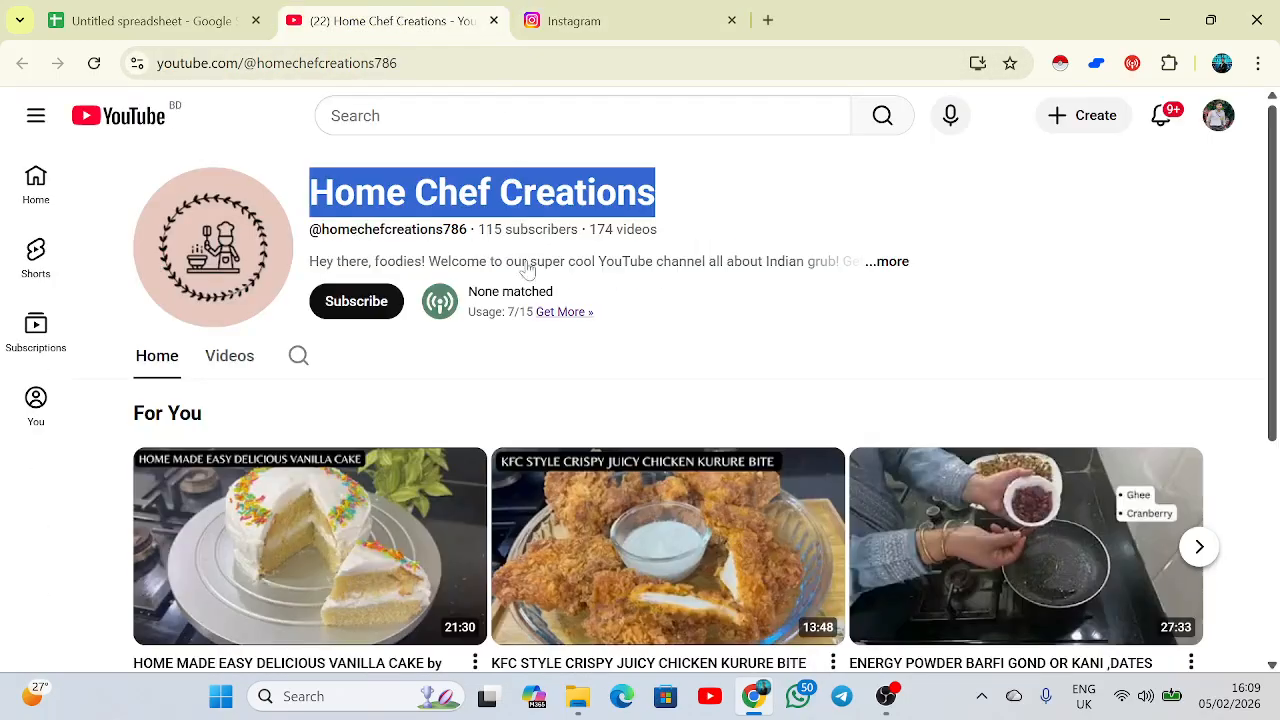
{"action": "mouse_move", "coordinate": [1272, 251]}
{"action": "left_mouse_down"}
{"action": "mouse_move", "coordinate": [1272, 425]}
{"action": "mouse_move", "coordinate": [1272, 250]}
{"action": "left_mouse_up"}
{"action": "left_click", "coordinate": [611, 14]}
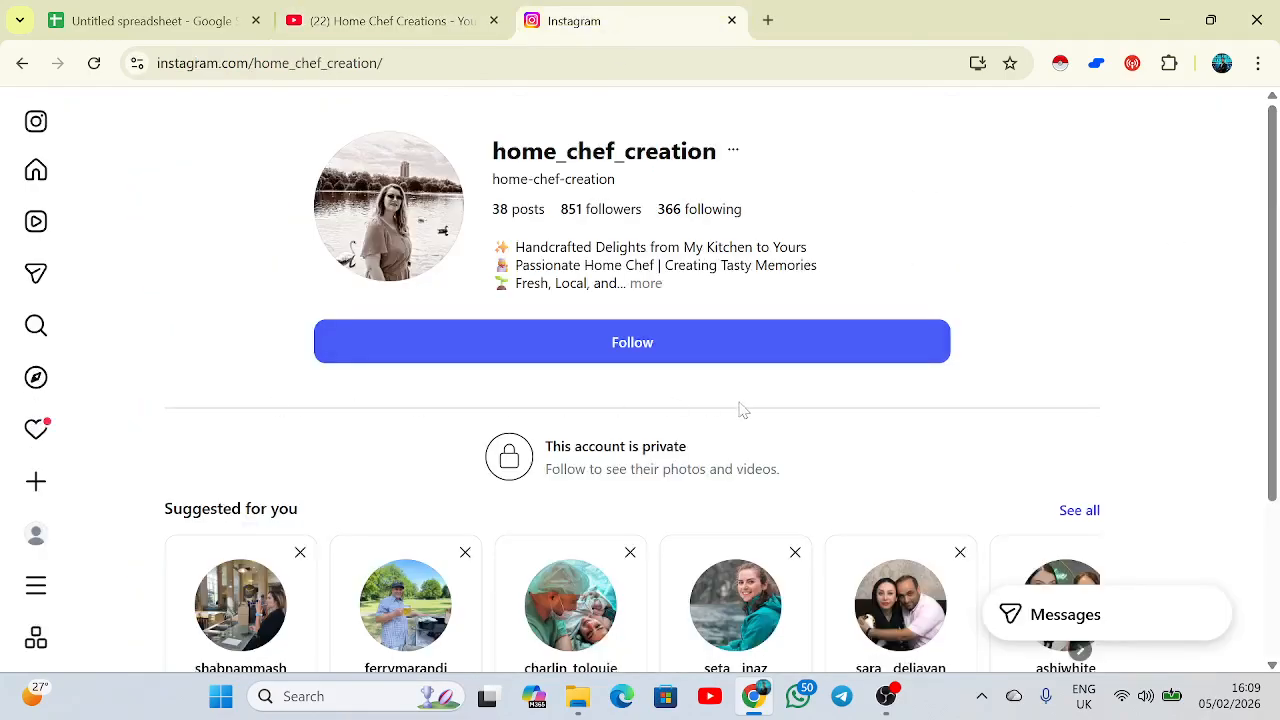
{"action": "left_click", "coordinate": [731, 20]}
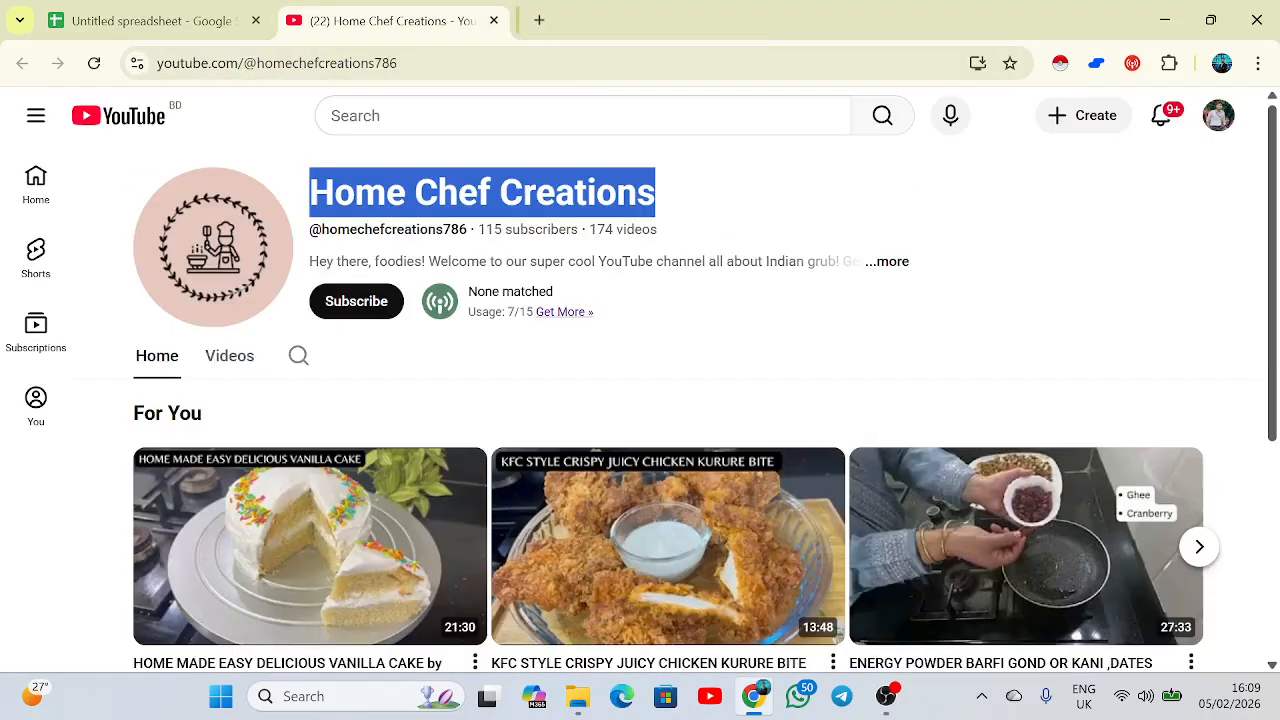
{"action": "left_click", "coordinate": [493, 20]}
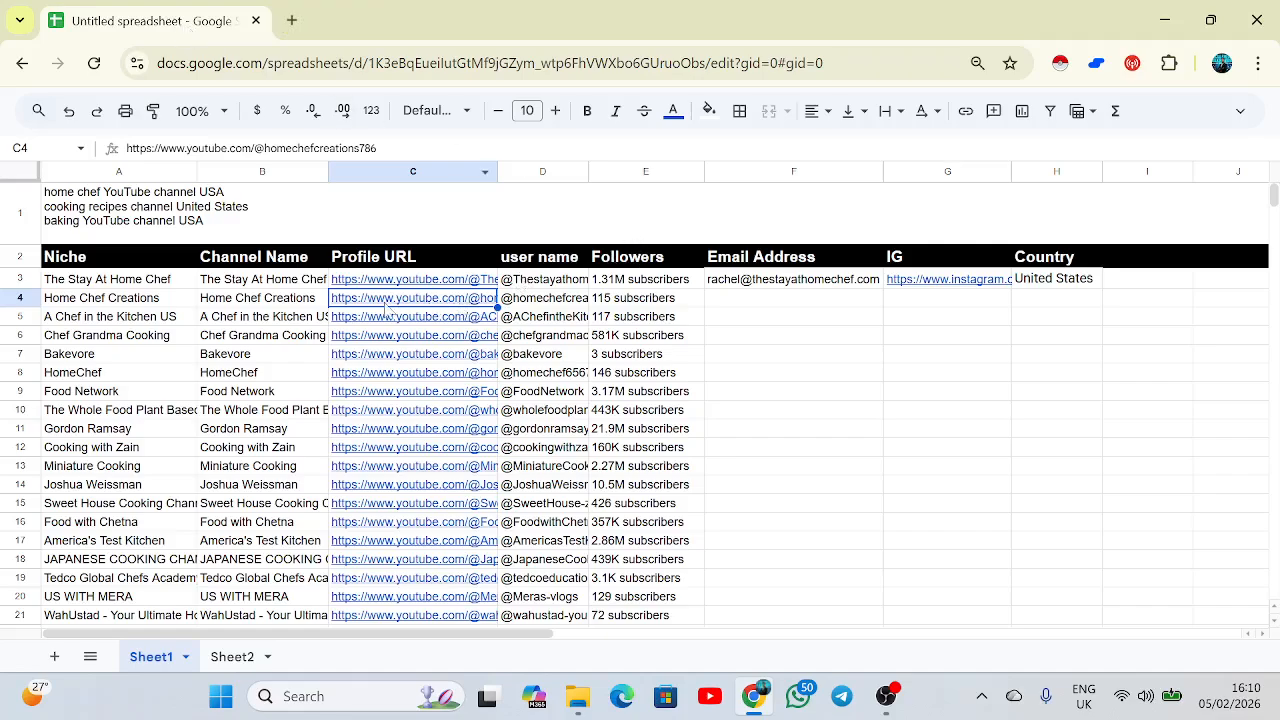
Open the A Chef in the Kitchen US YouTube channel from its profile URL in C5 and view its channel details
{"action": "left_click", "coordinate": [415, 325]}
{"action": "left_click", "coordinate": [438, 349]}
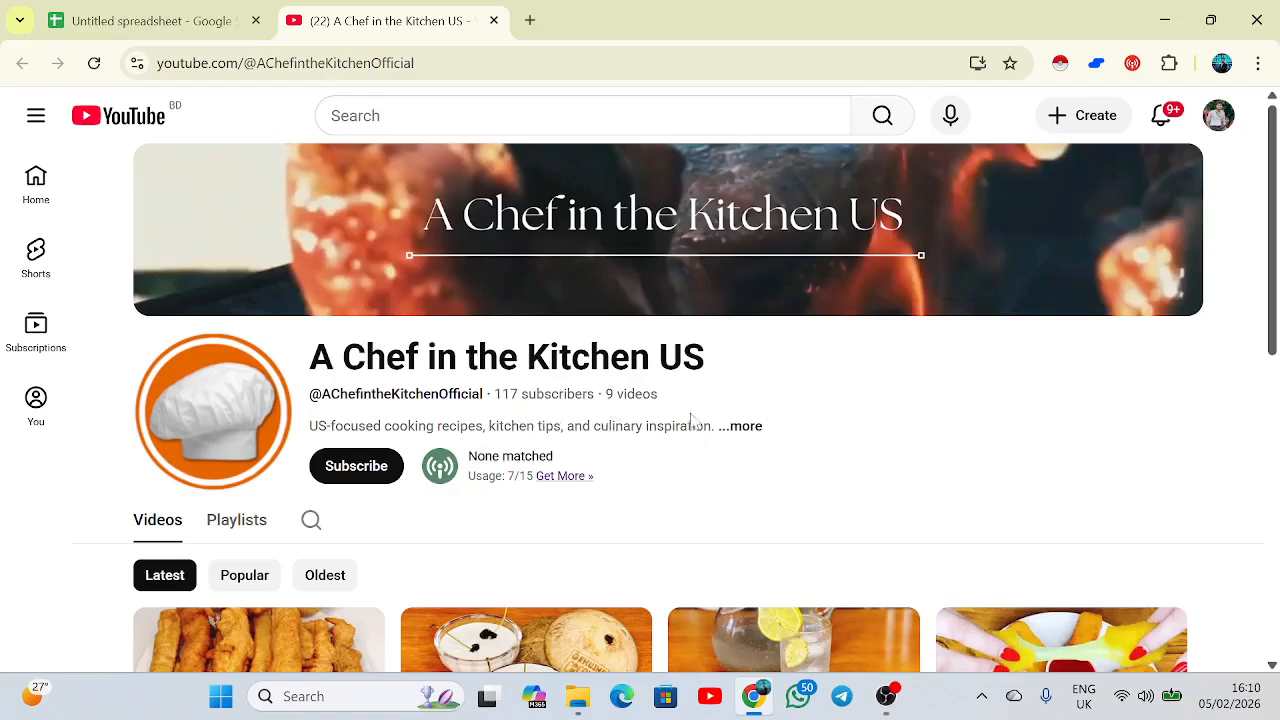
{"action": "left_click", "coordinate": [745, 426]}
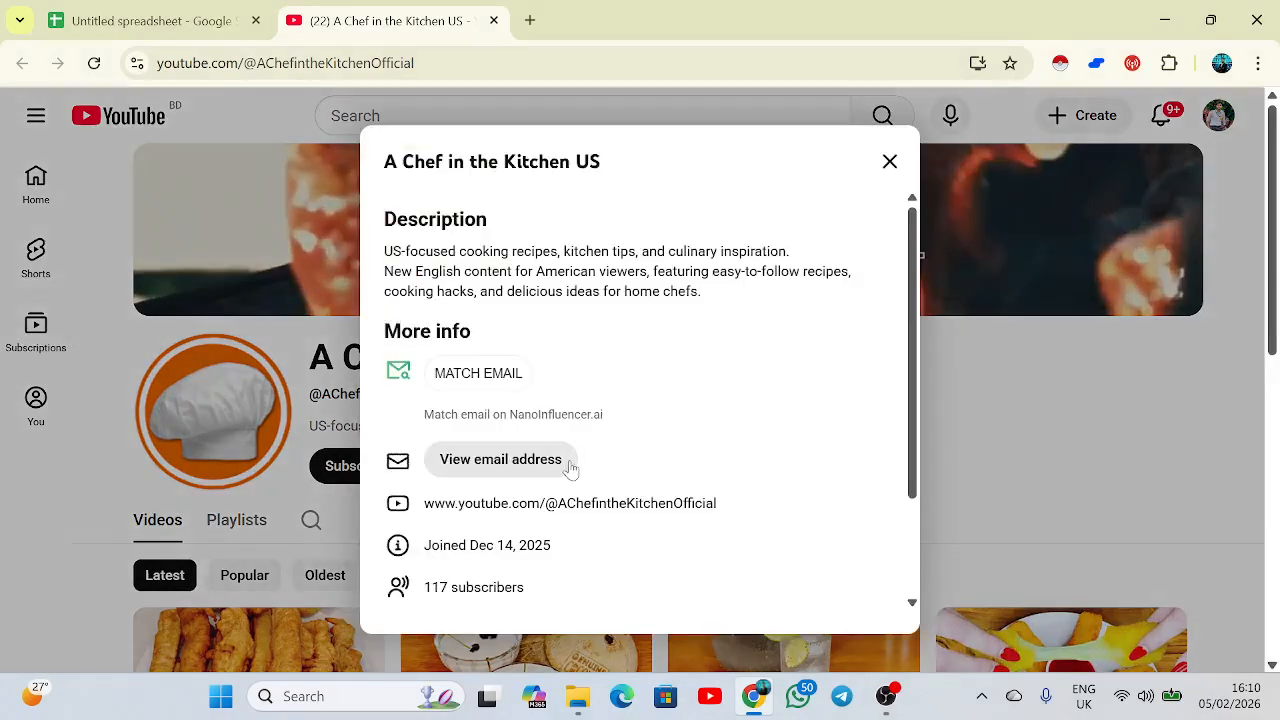
Try to reveal the channel's email address through the image verification, and close the challenge and the channel details
{"action": "left_click", "coordinate": [551, 465]}
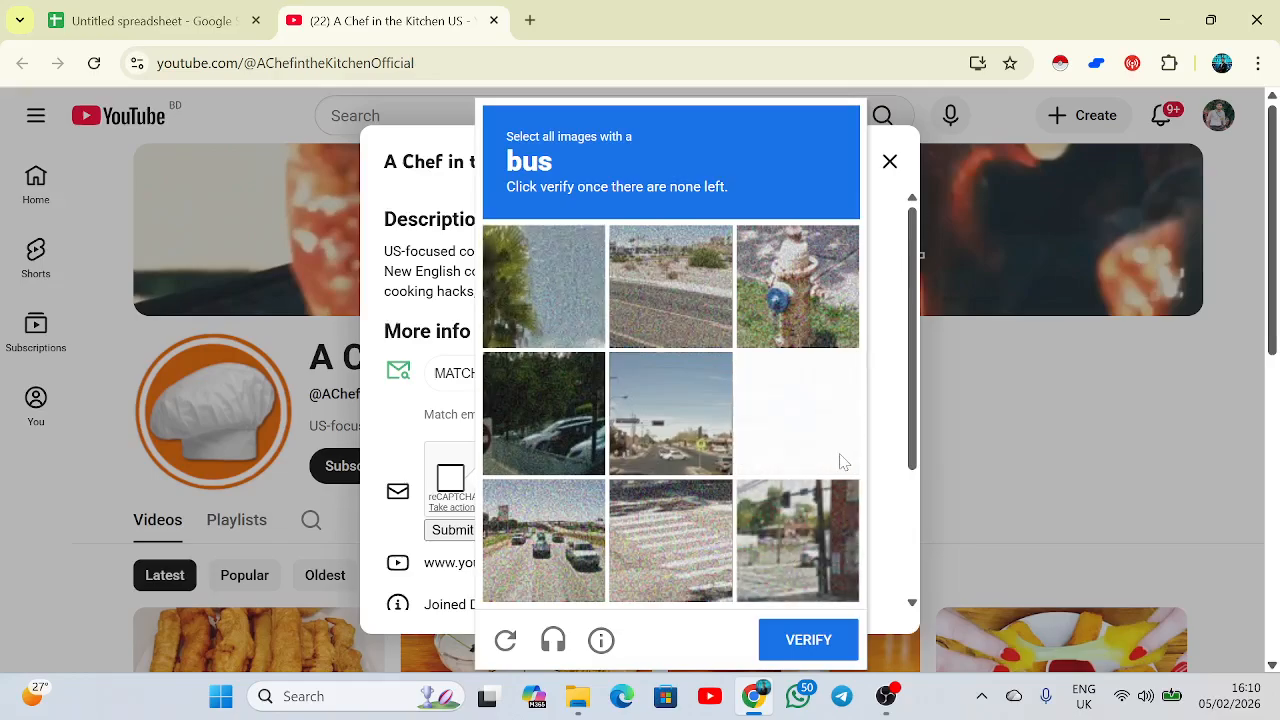
{"action": "scroll", "coordinate": [830, 492], "scroll_direction": "down", "scroll_amount": 3}
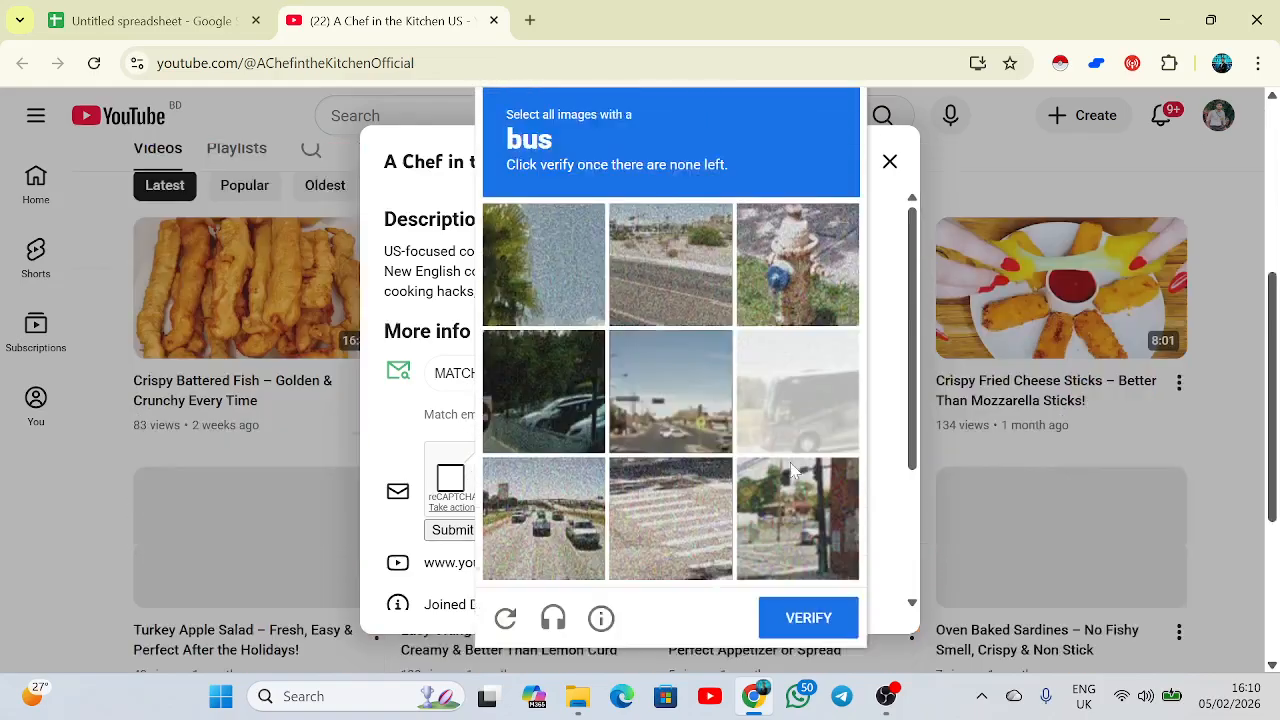
{"action": "scroll", "coordinate": [870, 465], "scroll_direction": "up", "scroll_amount": 1}
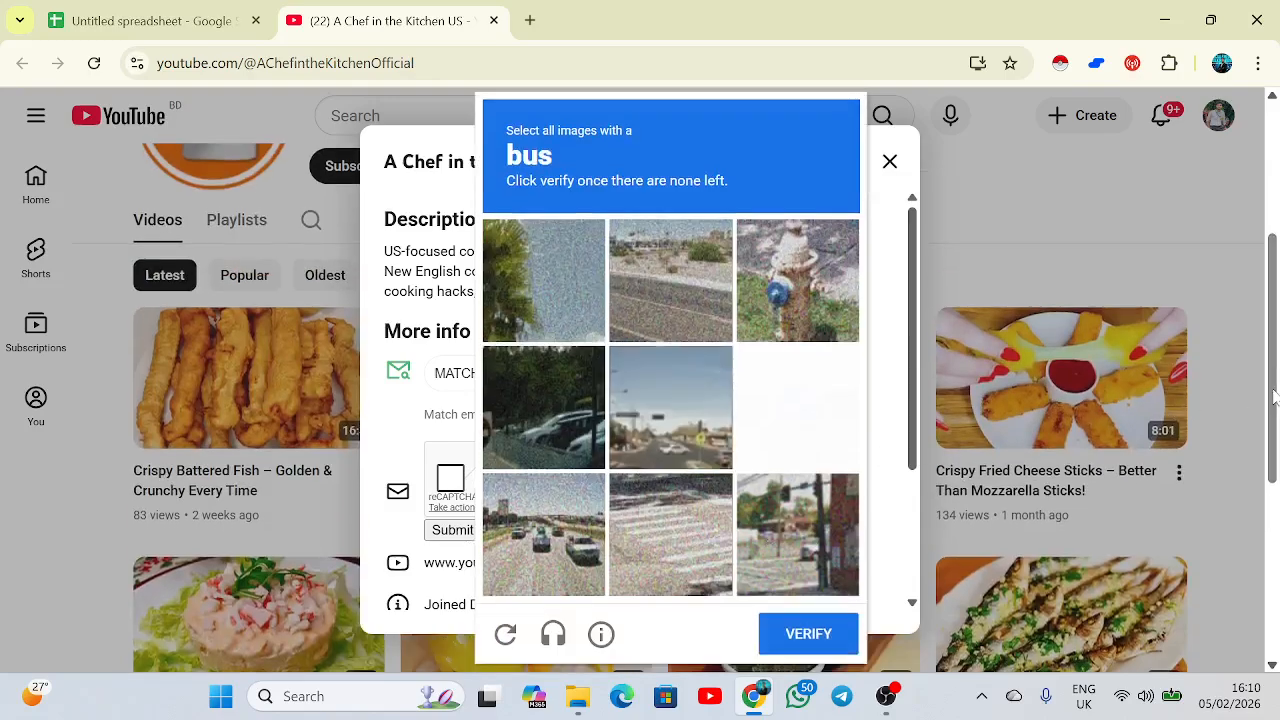
{"action": "scroll", "coordinate": [1273, 397], "scroll_direction": "up", "scroll_amount": 3}
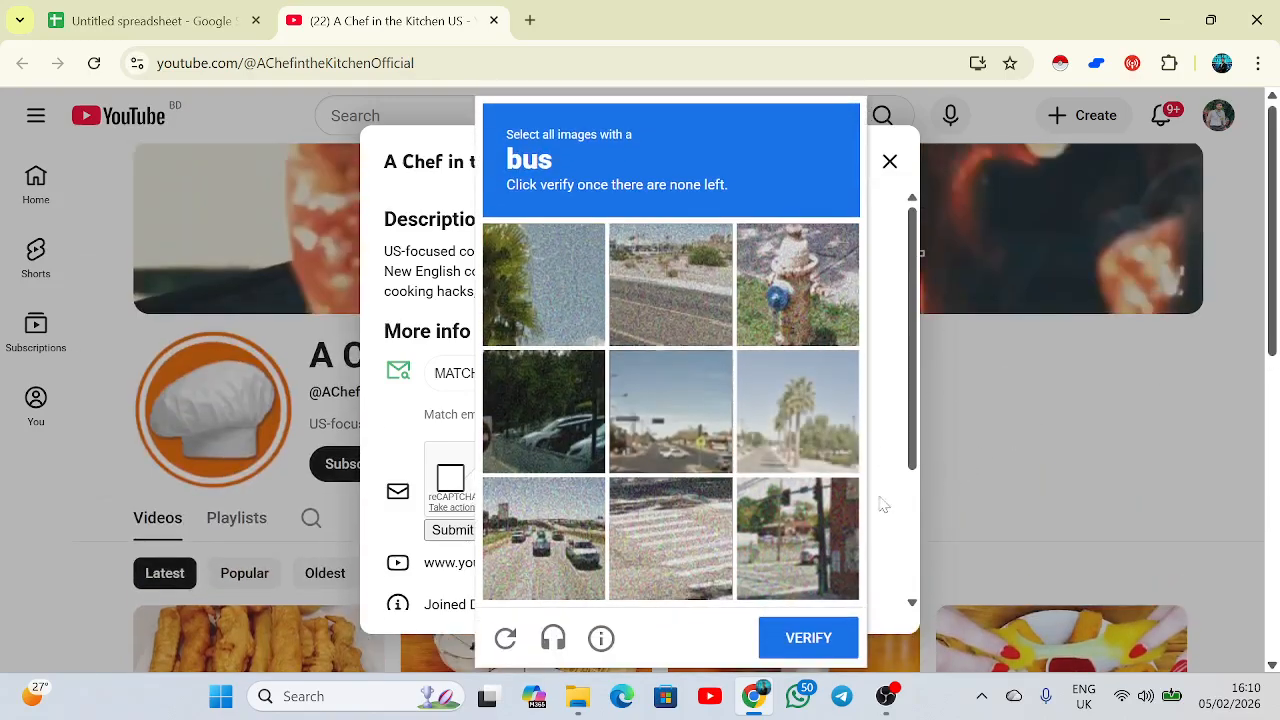
{"action": "left_click", "coordinate": [808, 638]}
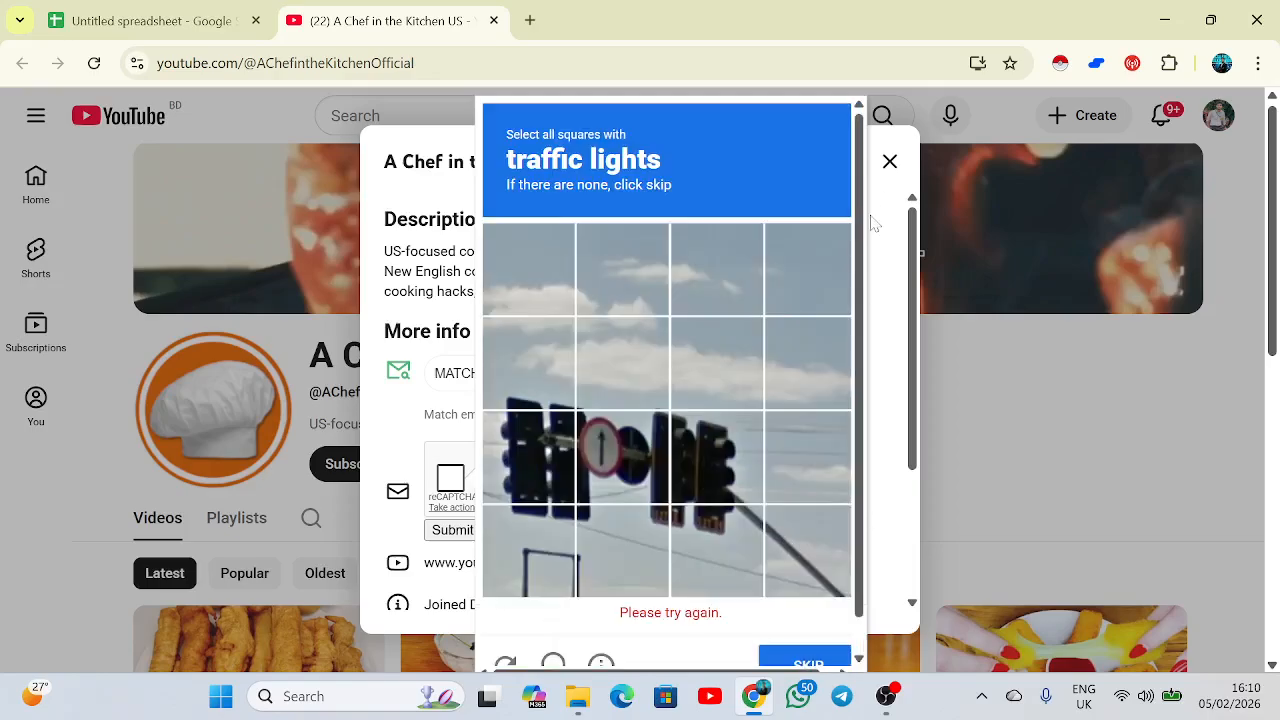
{"action": "left_click", "coordinate": [889, 162]}
{"action": "left_click", "coordinate": [910, 378]}
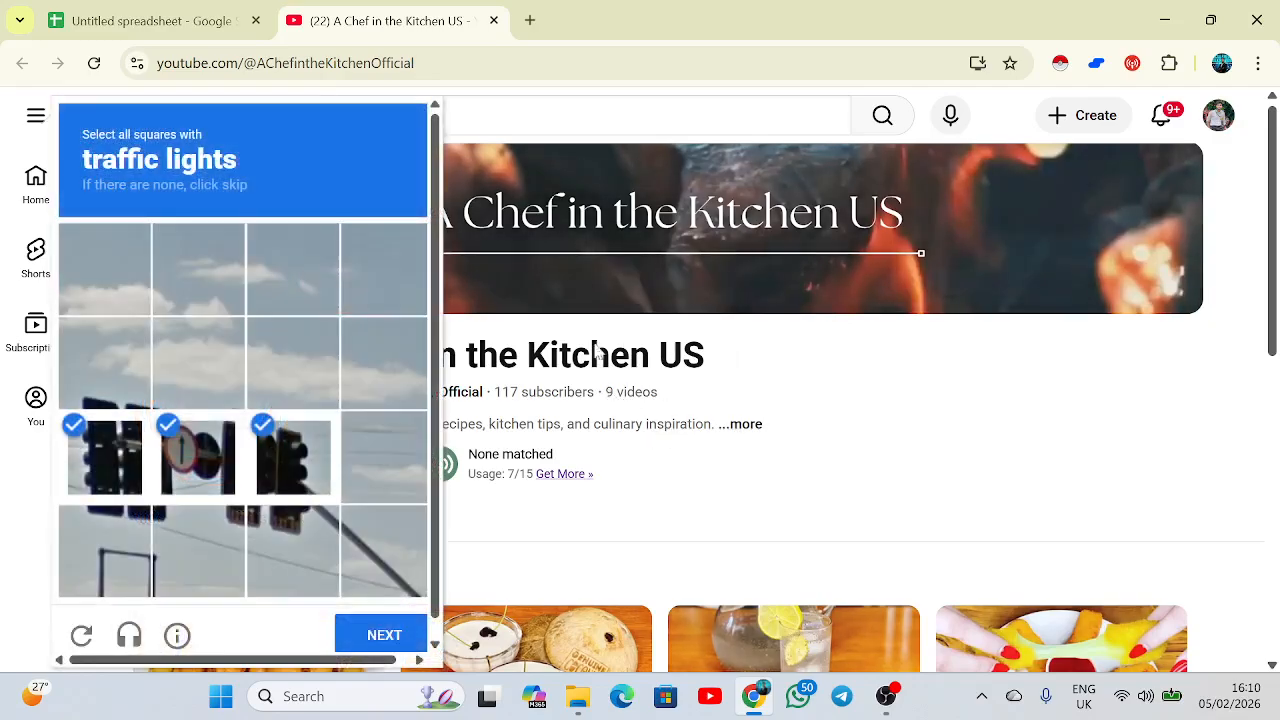
Copy the channel name "A Chef in the Kitchen US" from the YouTube page heading
{"action": "left_click_drag", "start_coordinate": [307, 357], "coordinate": [749, 363]}
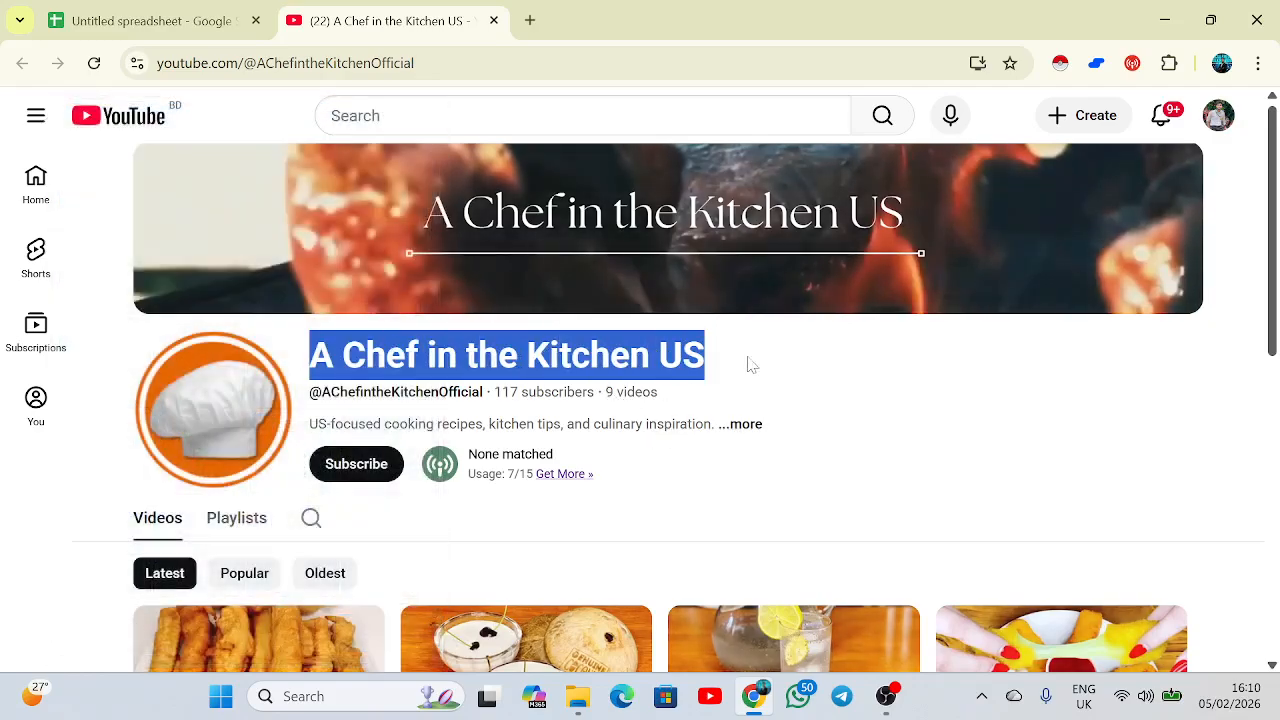
{"action": "left_click", "coordinate": [728, 366]}
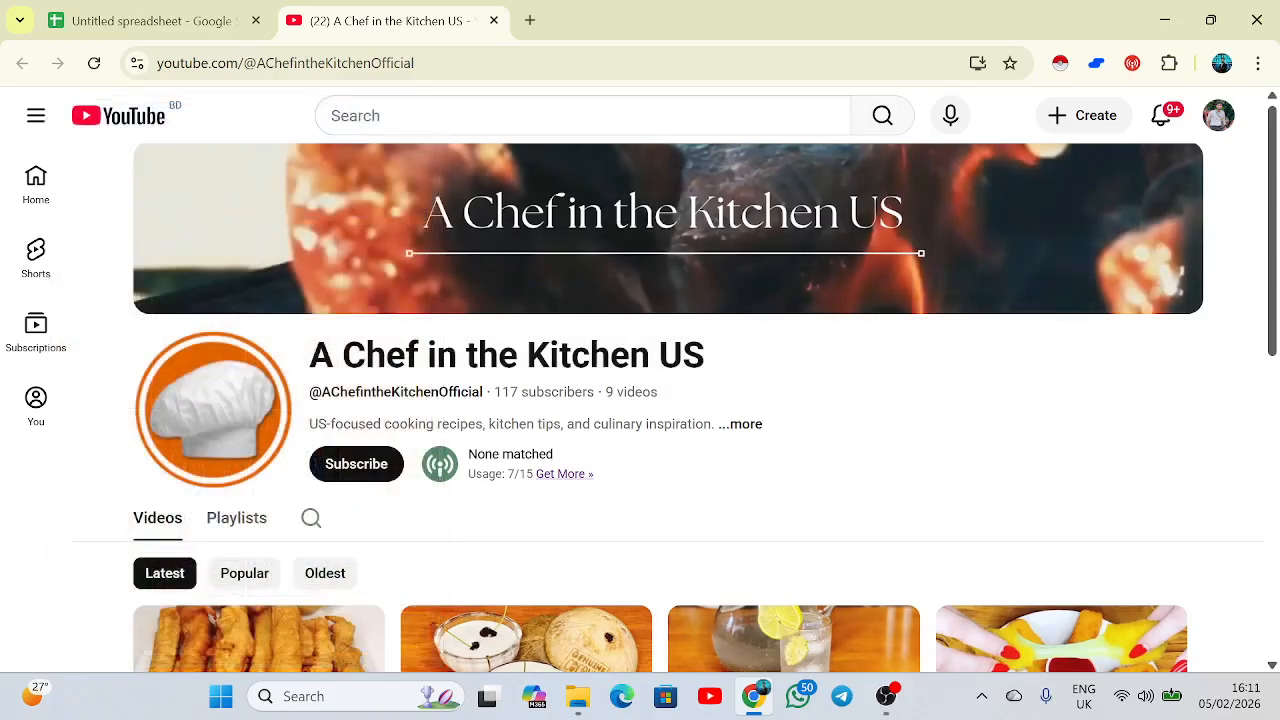
{"action": "left_click_drag", "start_coordinate": [309, 357], "coordinate": [684, 359]}
{"action": "left_click", "coordinate": [703, 363]}
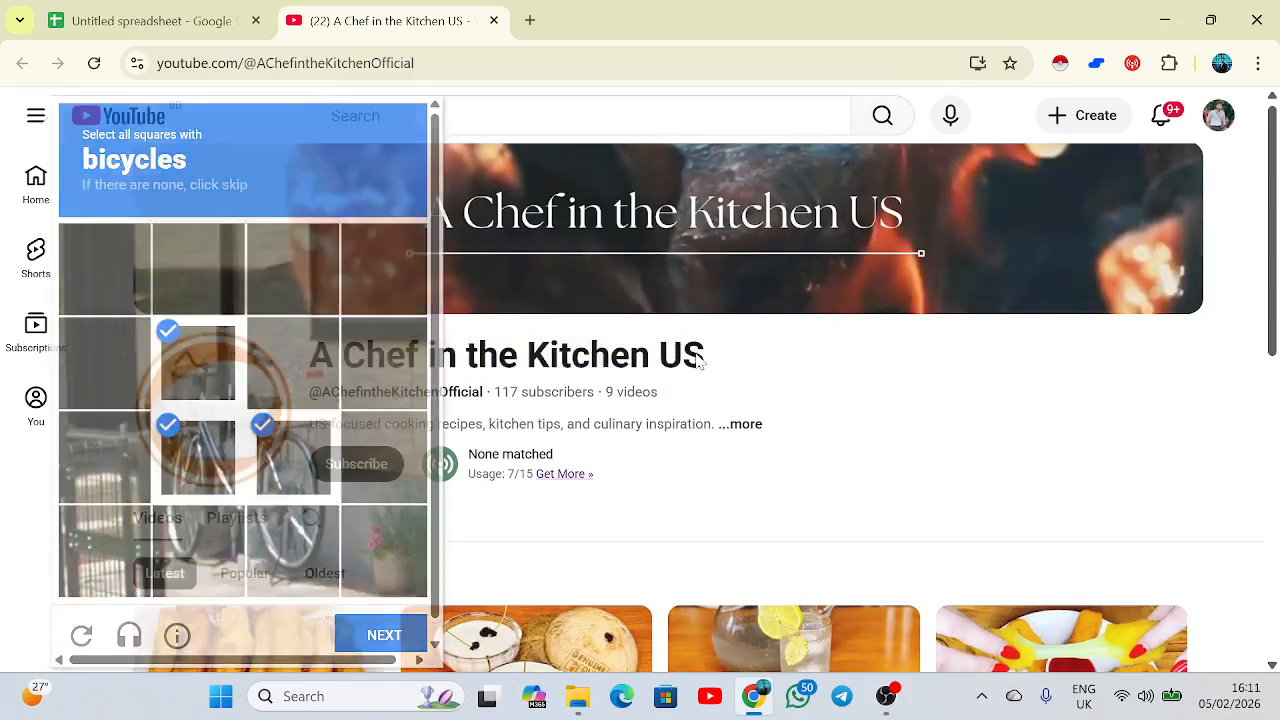
{"action": "left_click_drag", "start_coordinate": [287, 357], "coordinate": [715, 364]}
{"action": "key", "text": "ctrl+c"}
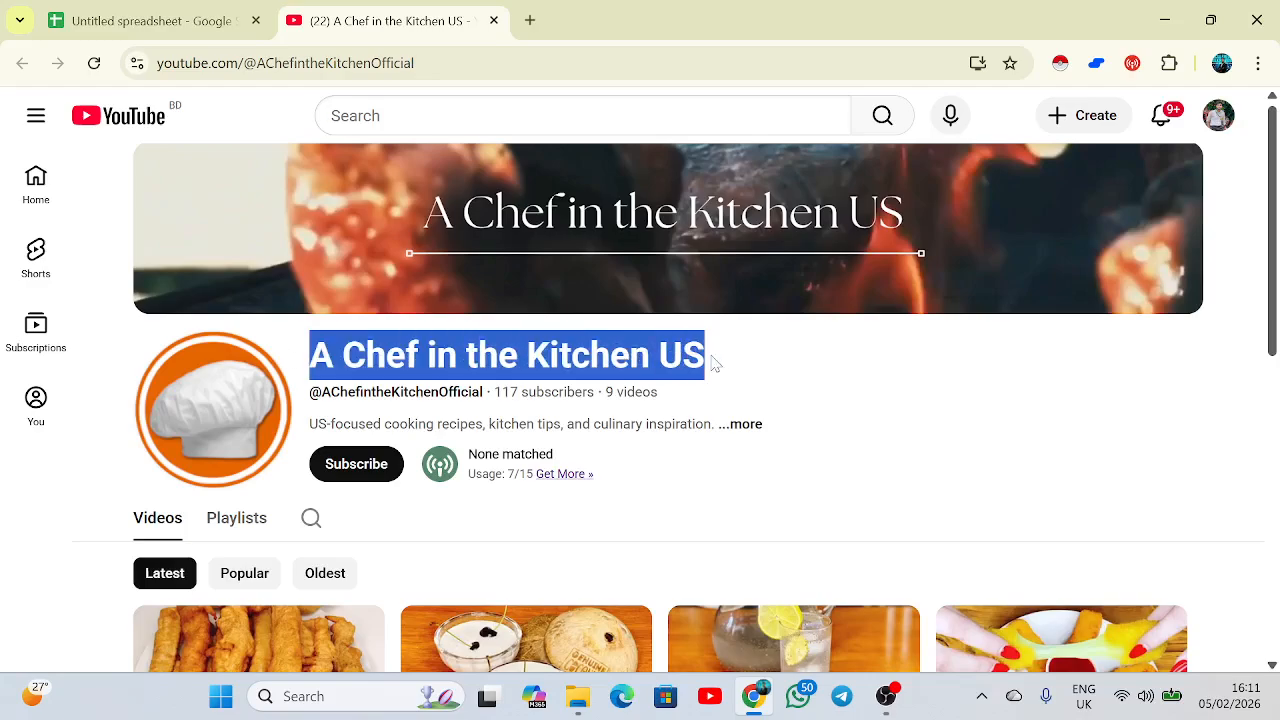
Search Google for "A Chef in the Kitchen US instagram" in a new tab
{"action": "left_click", "coordinate": [530, 20]}
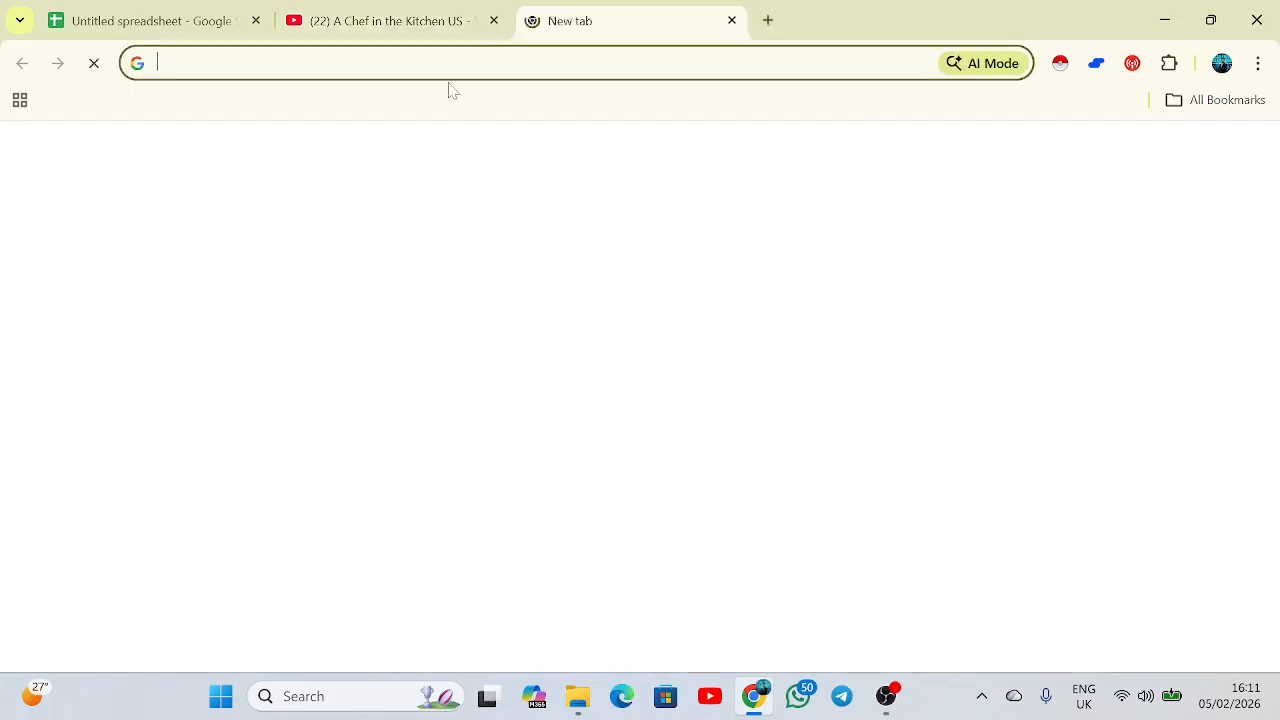
{"action": "left_click", "coordinate": [450, 76]}
{"action": "key", "text": "ctrl+v"}
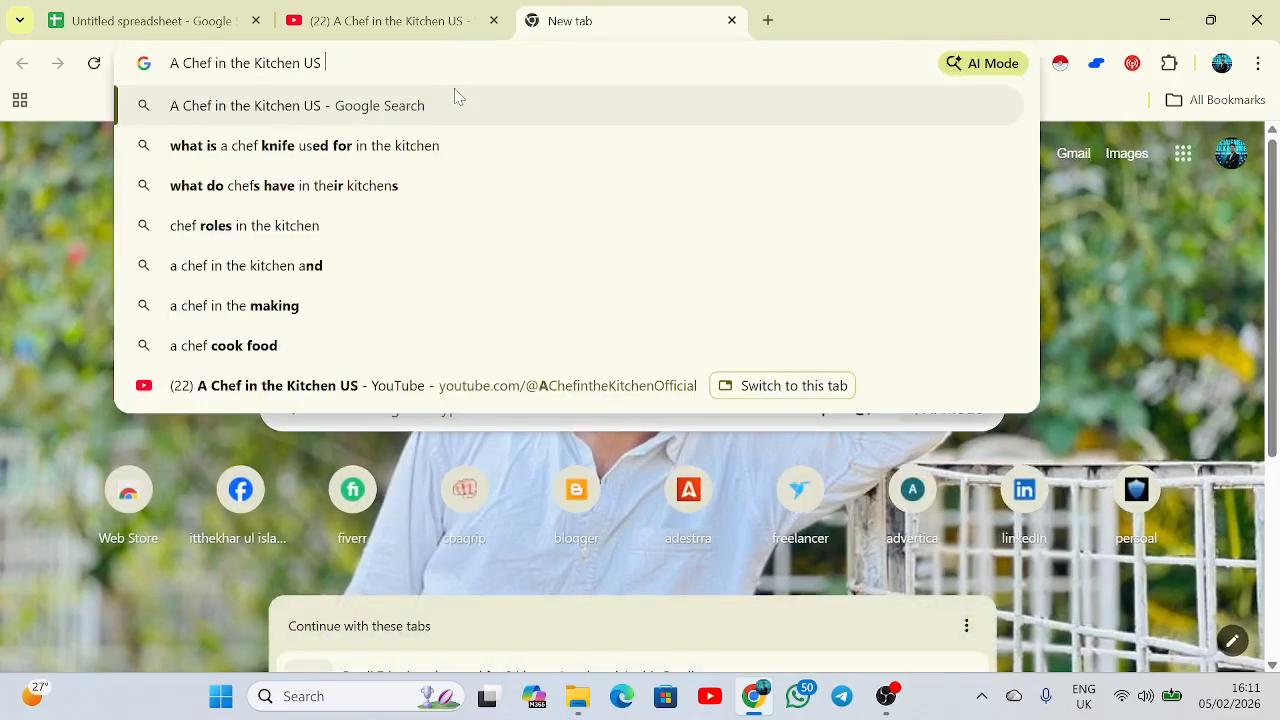
{"action": "type", "text": "ins"}
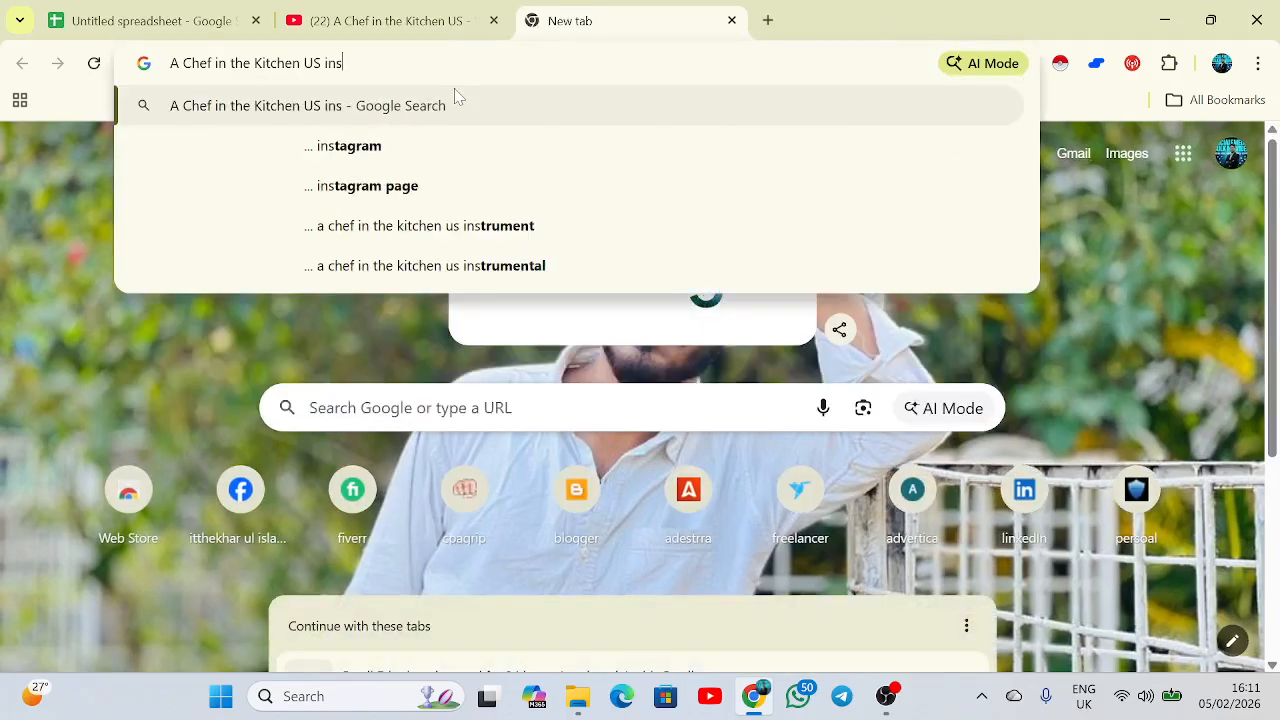
{"action": "type", "text": "tagram"}
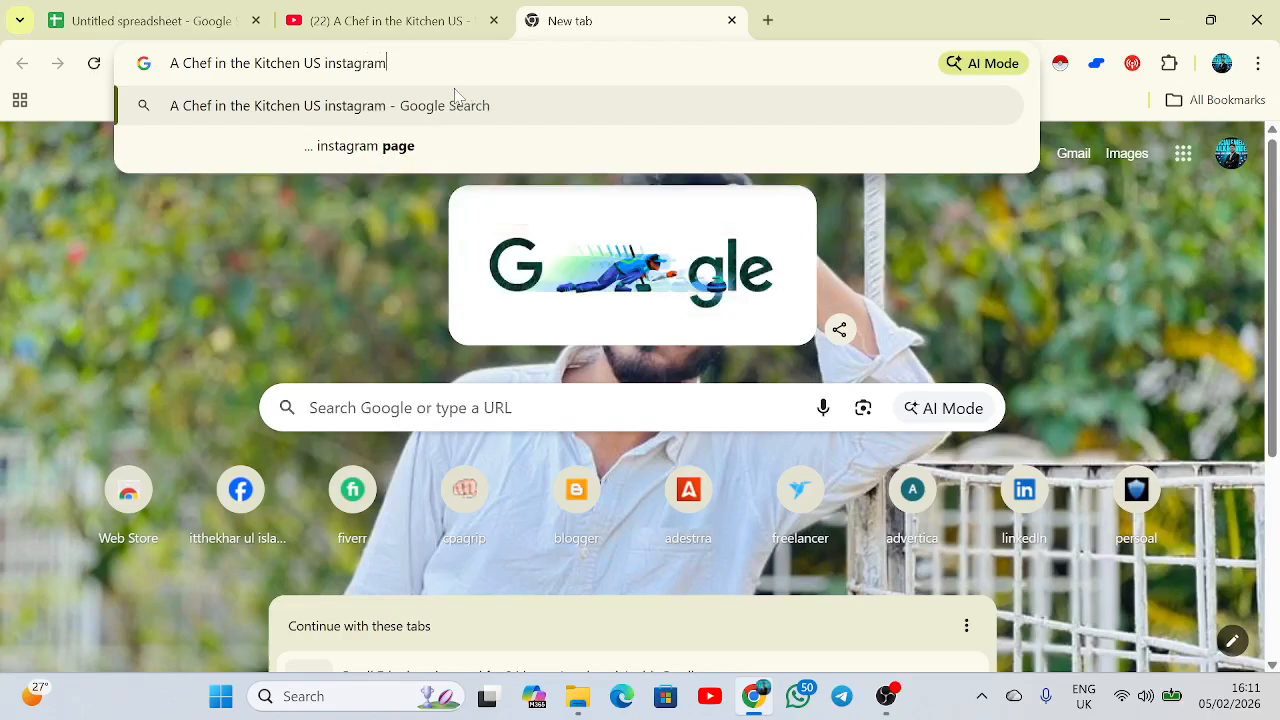
{"action": "key", "text": "Return"}
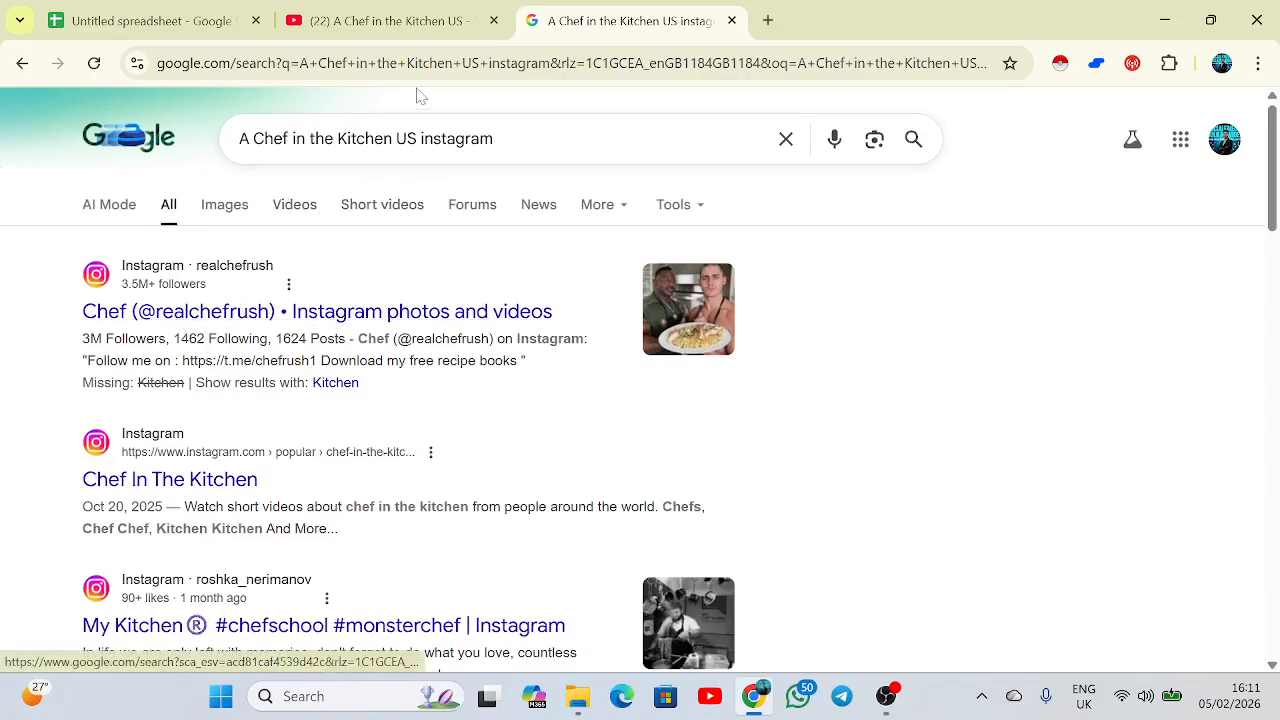
Return to the lead table, open the Chef Grandma Cooking YouTube channel from C6, and close the previous channel and search tabs
{"action": "left_click", "coordinate": [424, 21]}
{"action": "left_click", "coordinate": [171, 20]}
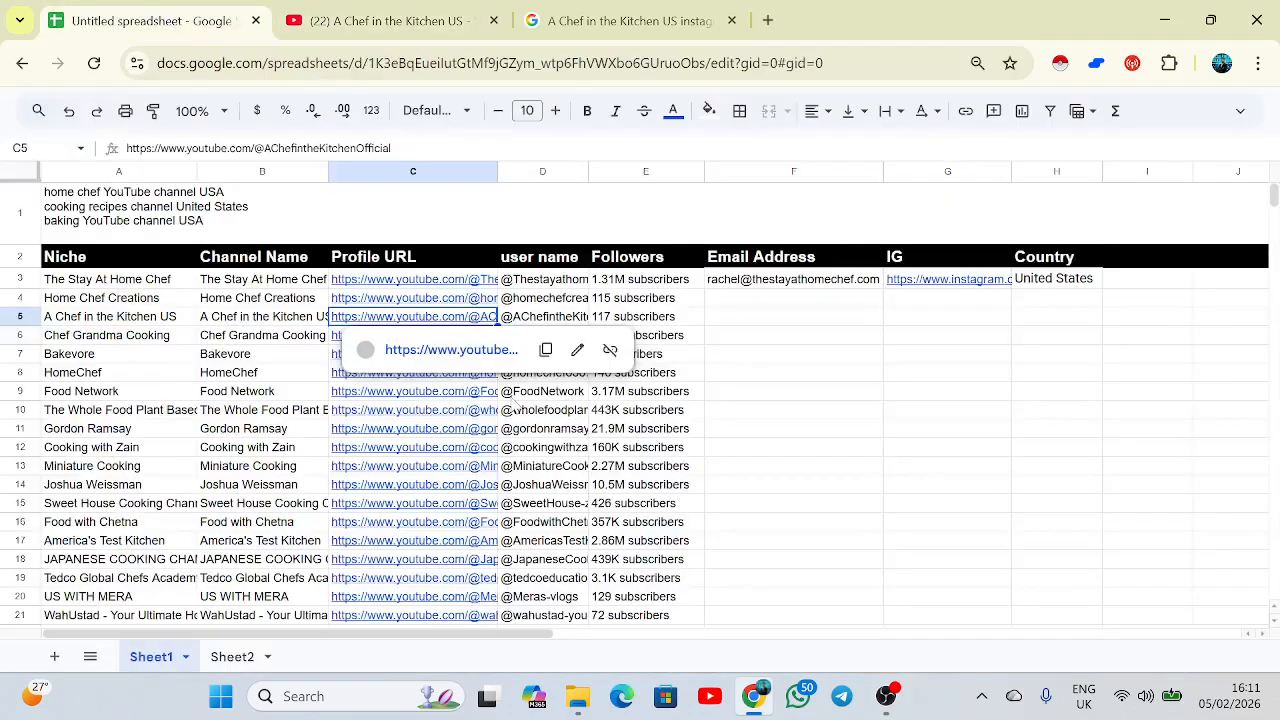
{"action": "left_click", "coordinate": [512, 397]}
{"action": "left_click", "coordinate": [617, 342]}
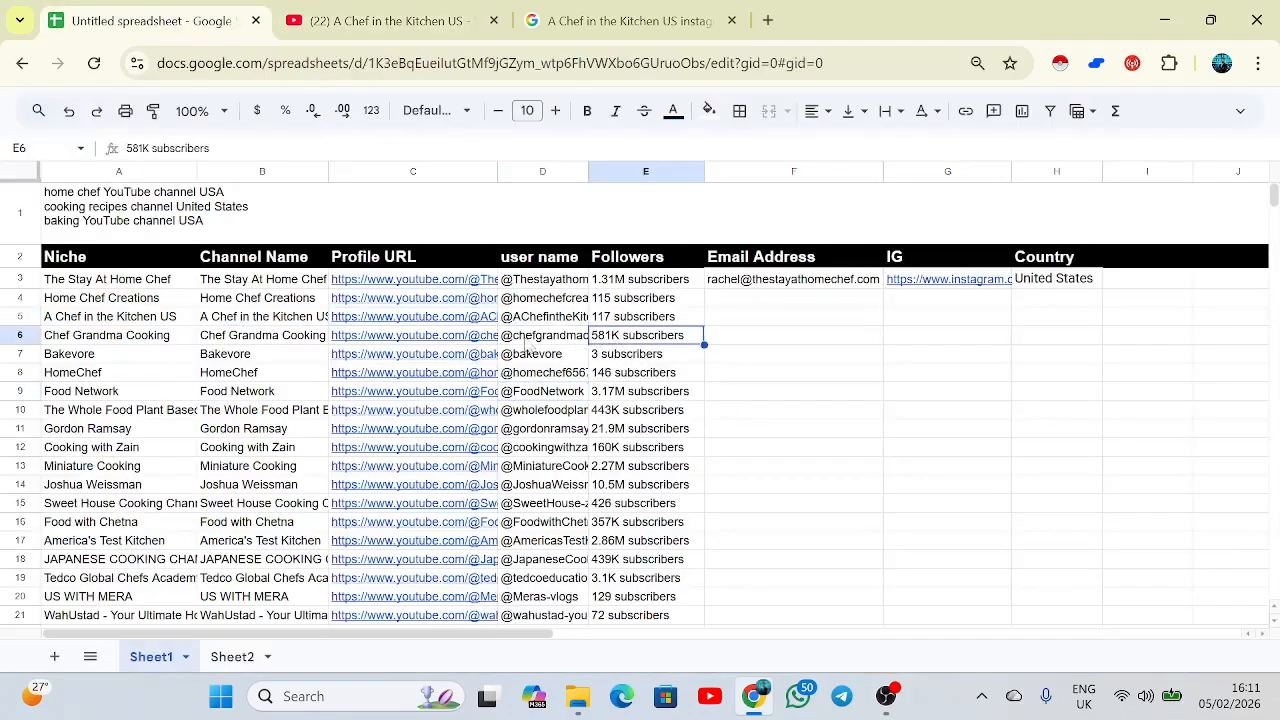
{"action": "left_click", "coordinate": [482, 340]}
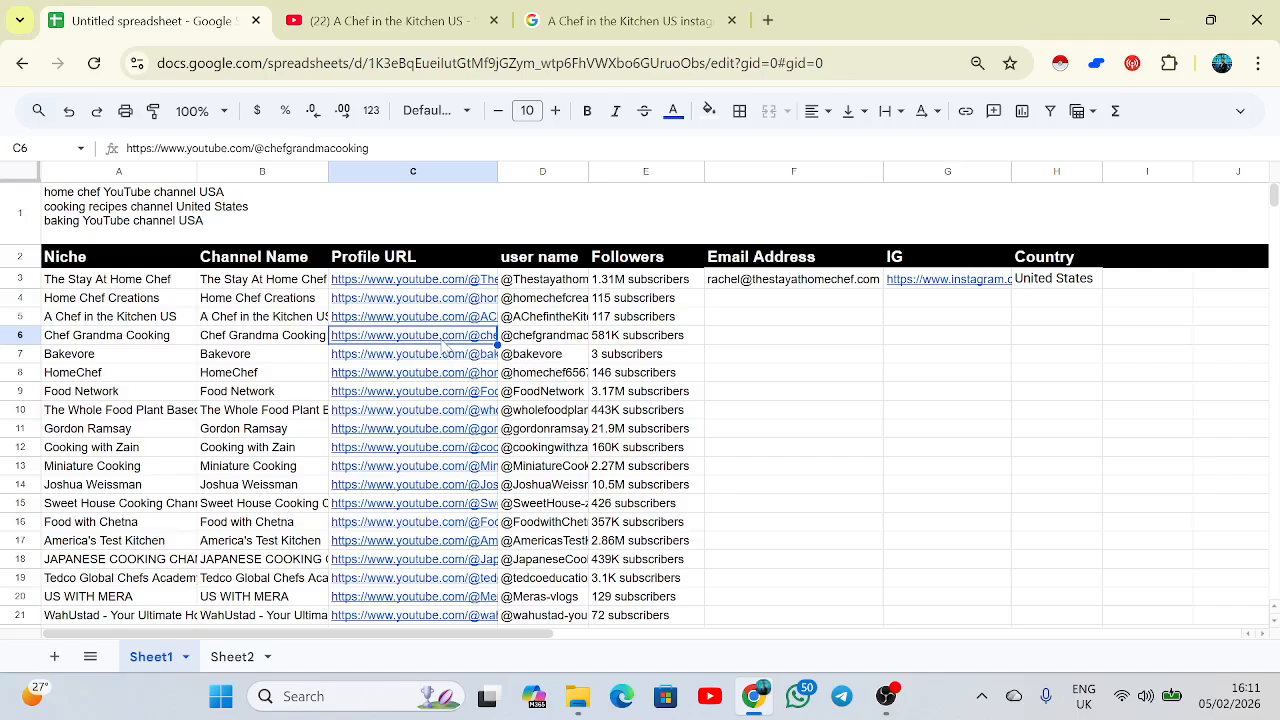
{"action": "left_click", "coordinate": [443, 369]}
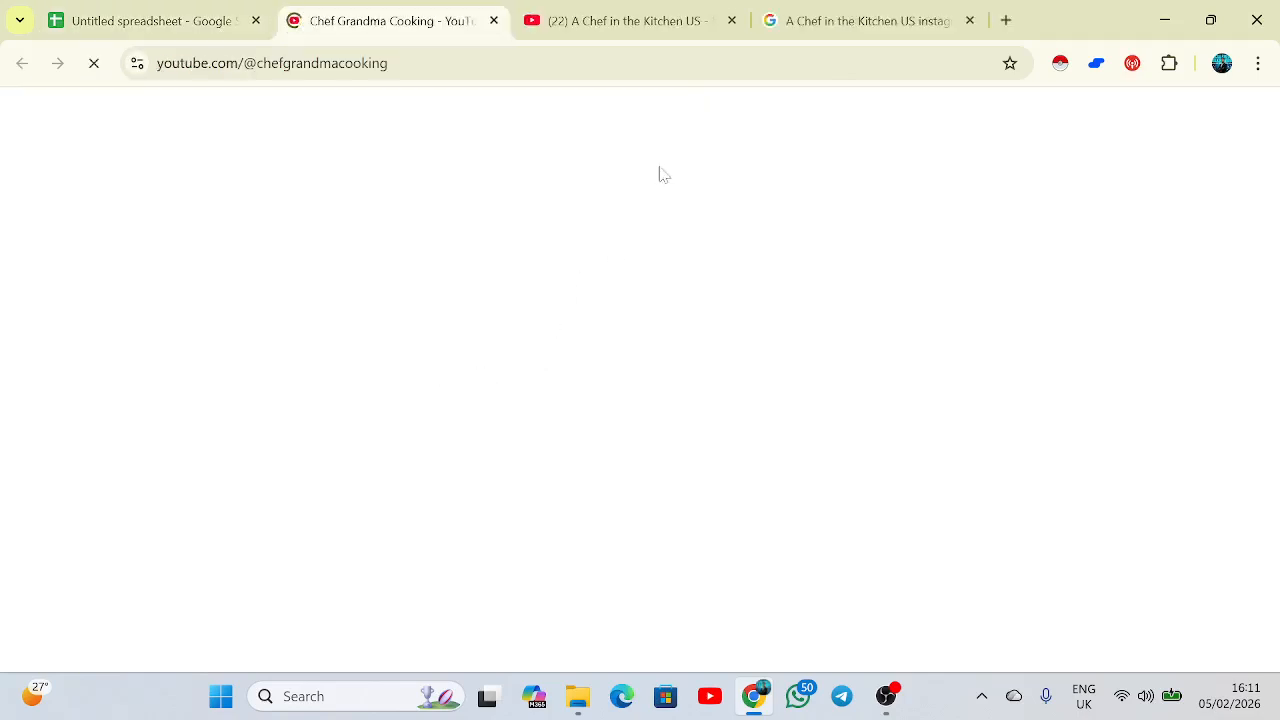
{"action": "left_click", "coordinate": [731, 20]}
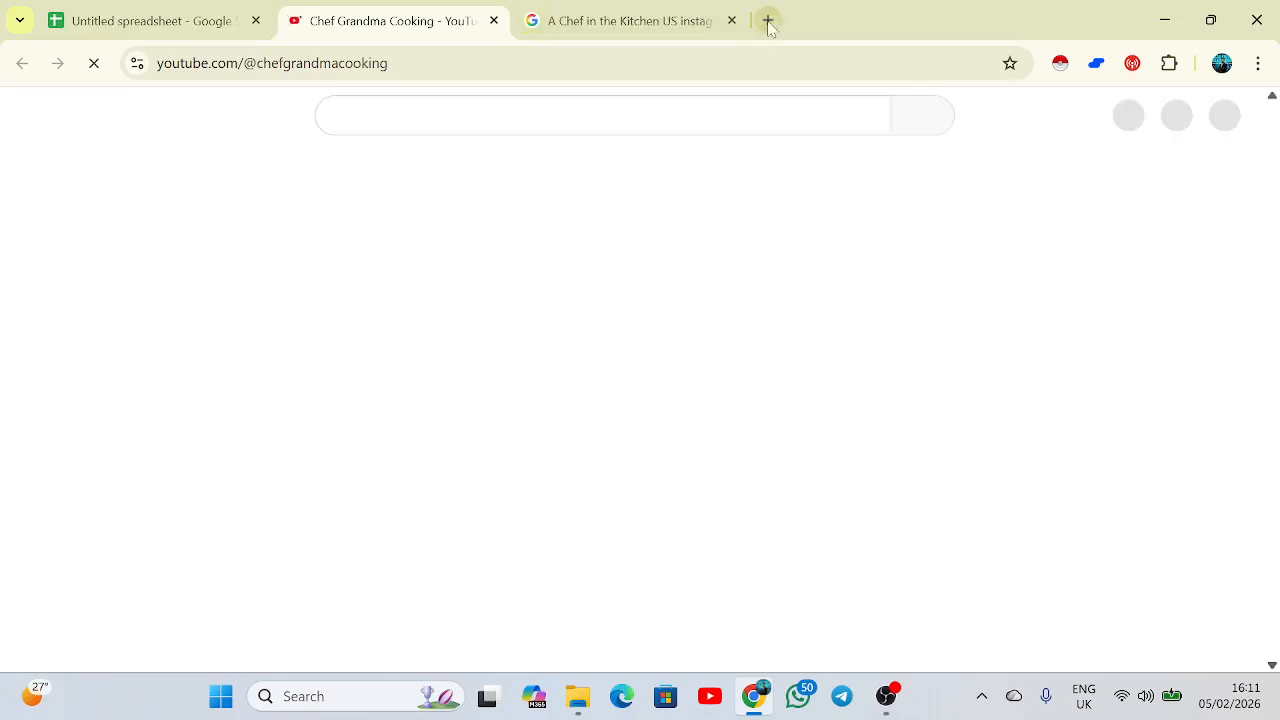
{"action": "left_click", "coordinate": [731, 20]}
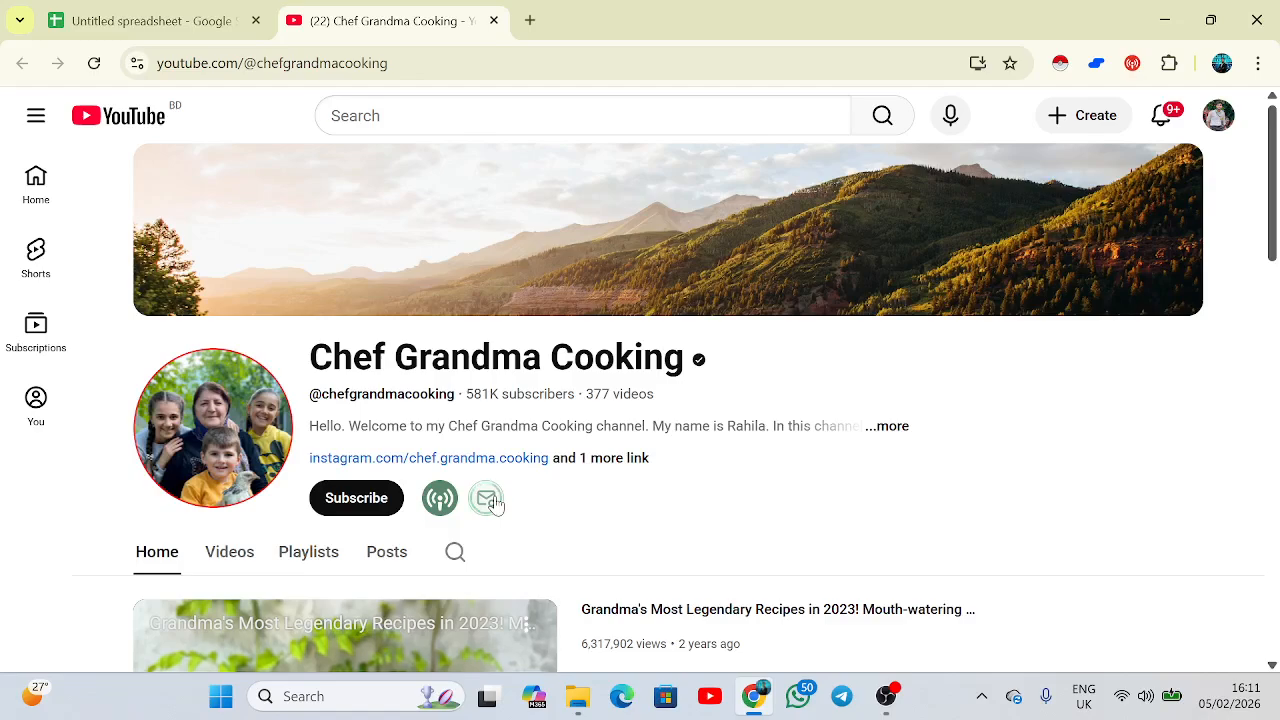
Run the email match for Chef Grandma Cooking, check its channel details for social links and country, and close the YouTube Email Finder
{"action": "left_click", "coordinate": [487, 499]}
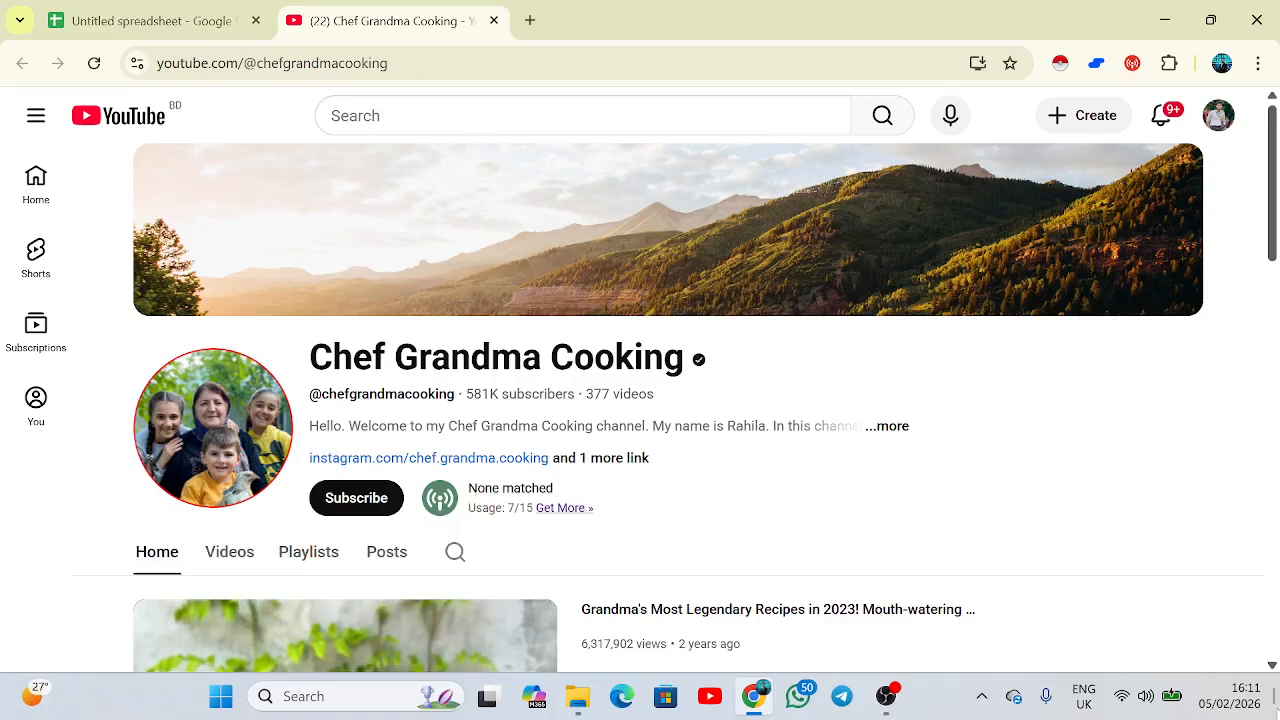
{"action": "left_click", "coordinate": [441, 500]}
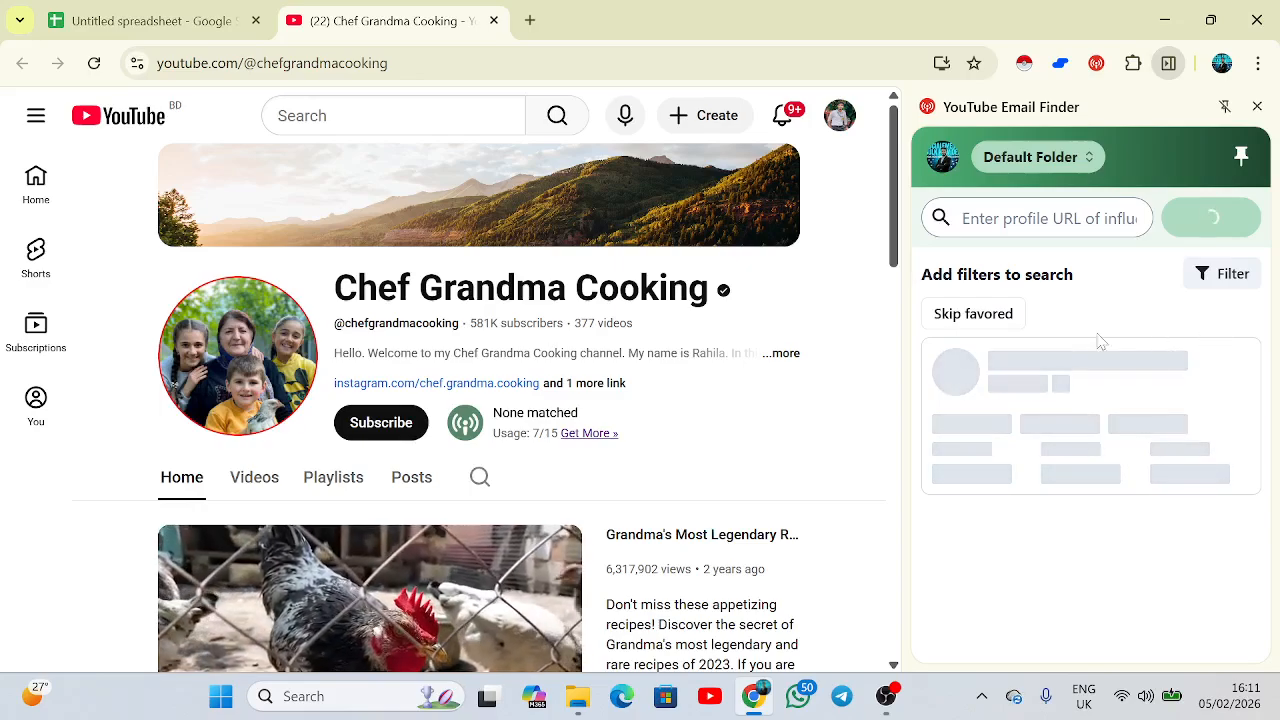
{"action": "left_click", "coordinate": [788, 355]}
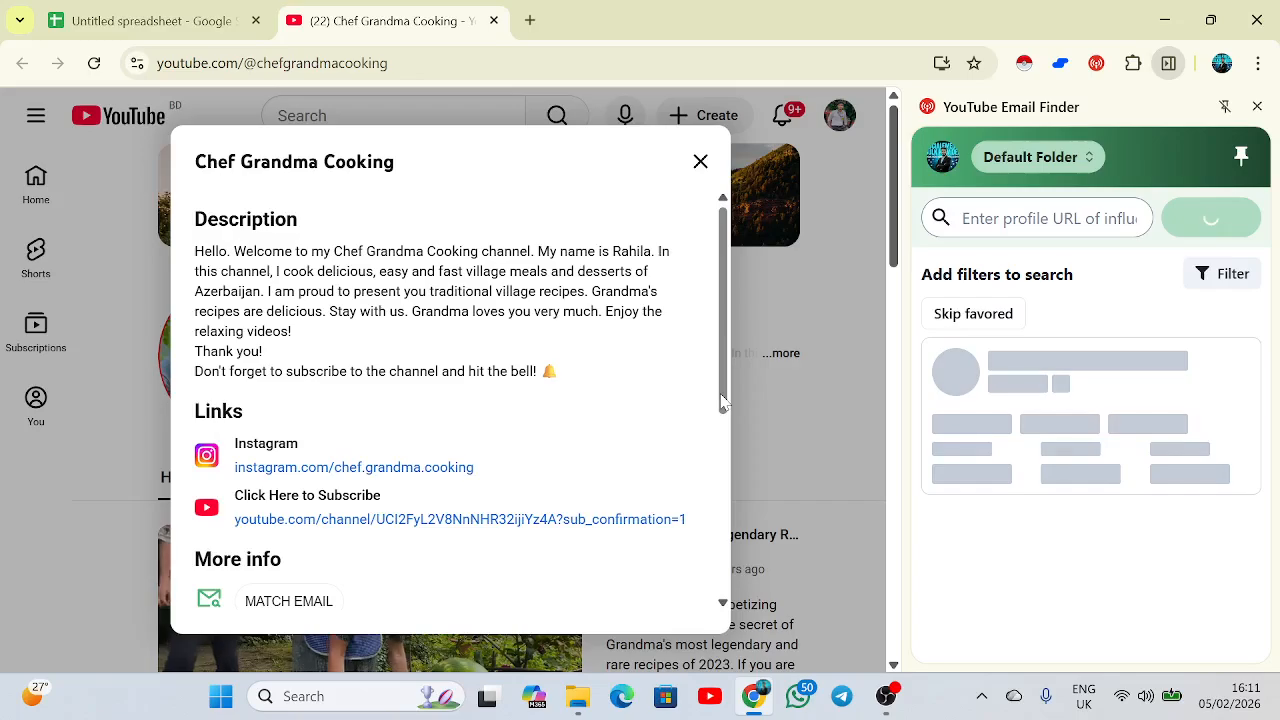
{"action": "left_click_drag", "start_coordinate": [722, 400], "coordinate": [716, 572]}
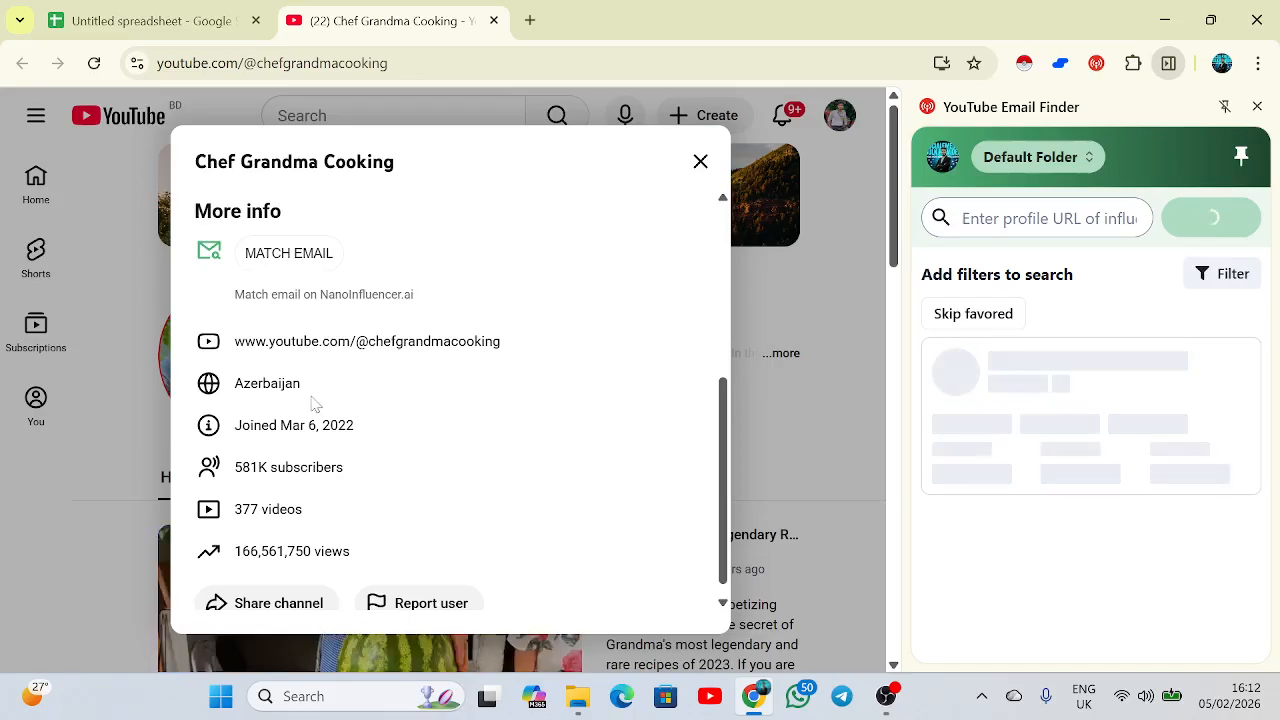
{"action": "left_click", "coordinate": [797, 322]}
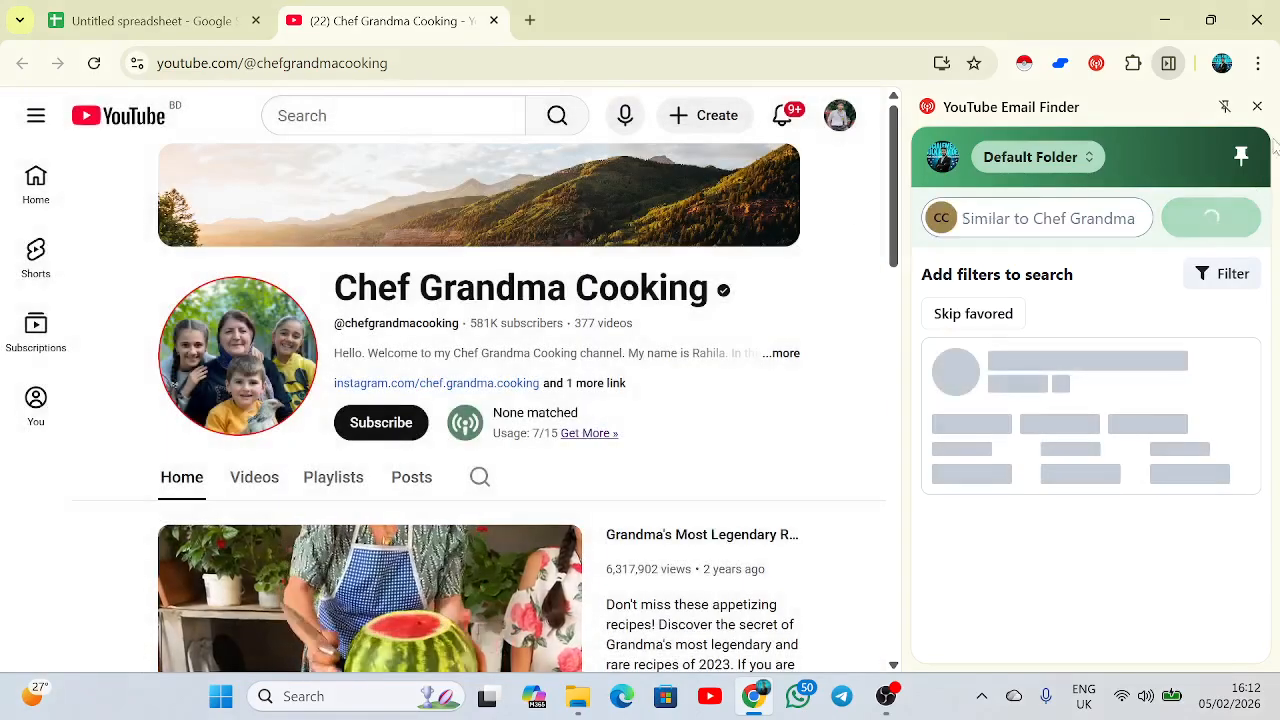
{"action": "left_click", "coordinate": [1257, 106]}
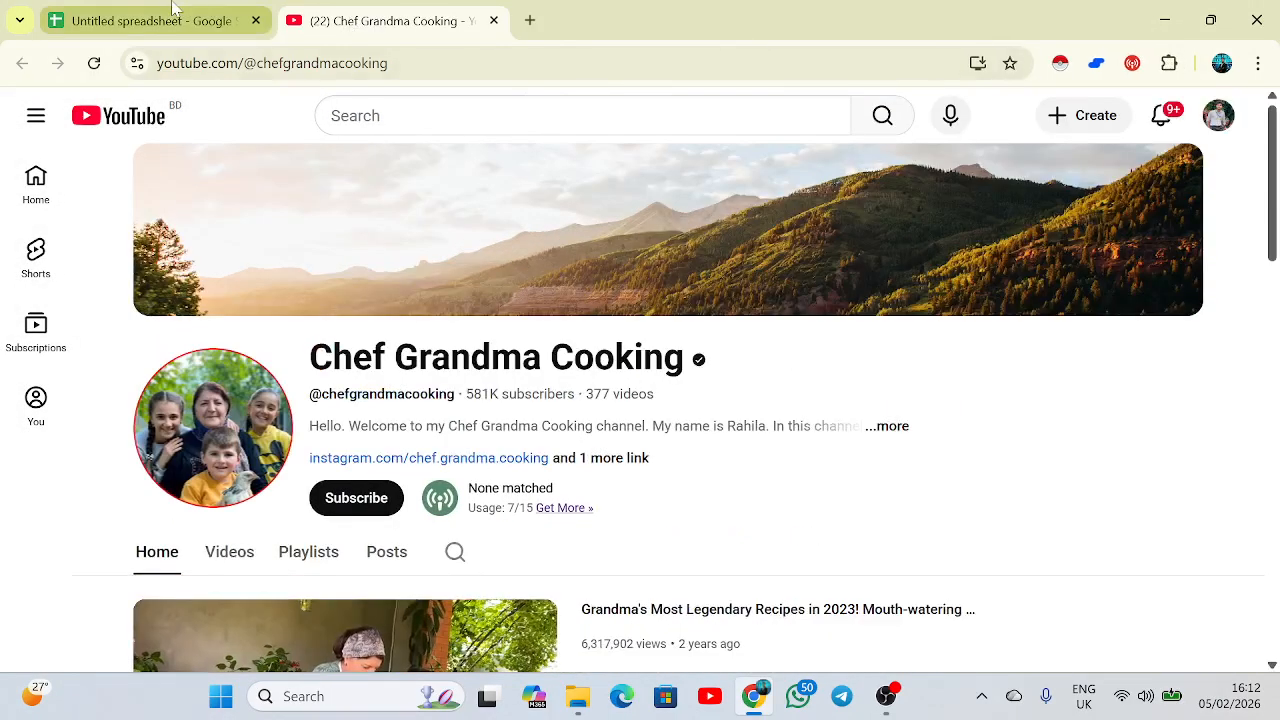
Return to the lead table, open the Food Network YouTube channel from its profile URL in C9, and close the Chef Grandma Cooking tab
{"action": "left_click", "coordinate": [172, 8]}
{"action": "left_click", "coordinate": [720, 362]}
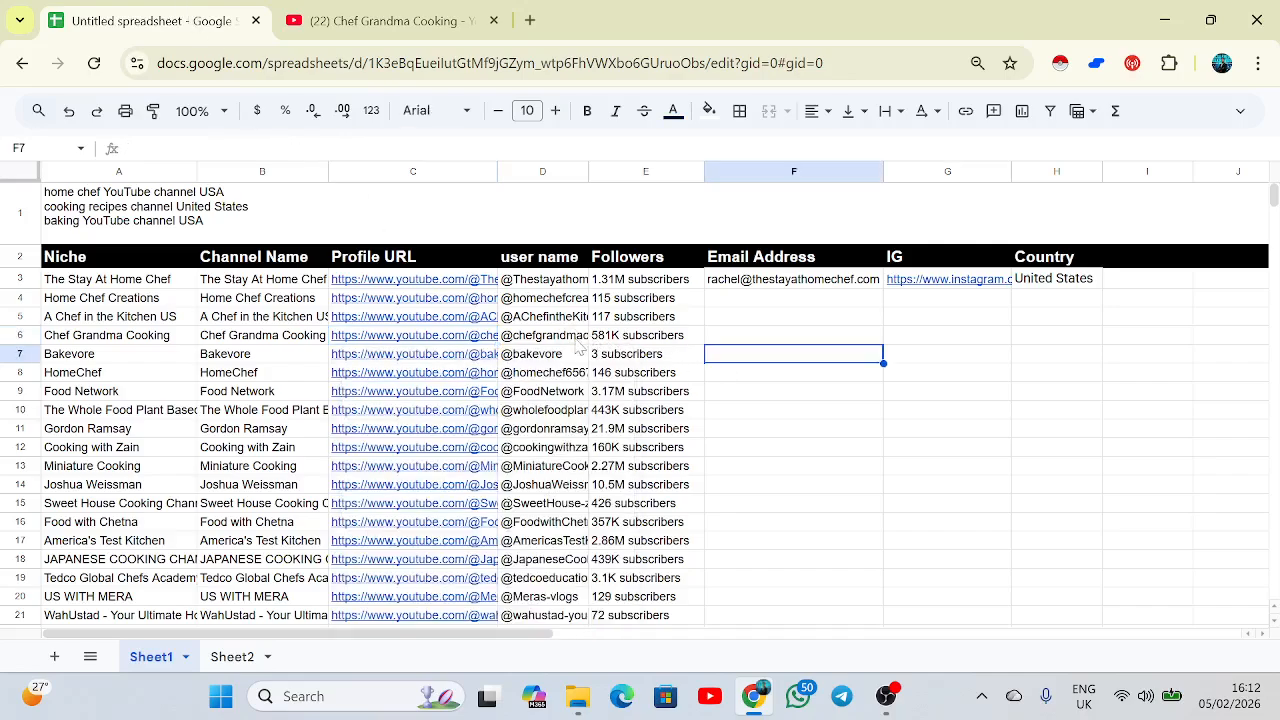
{"action": "left_click", "coordinate": [467, 391]}
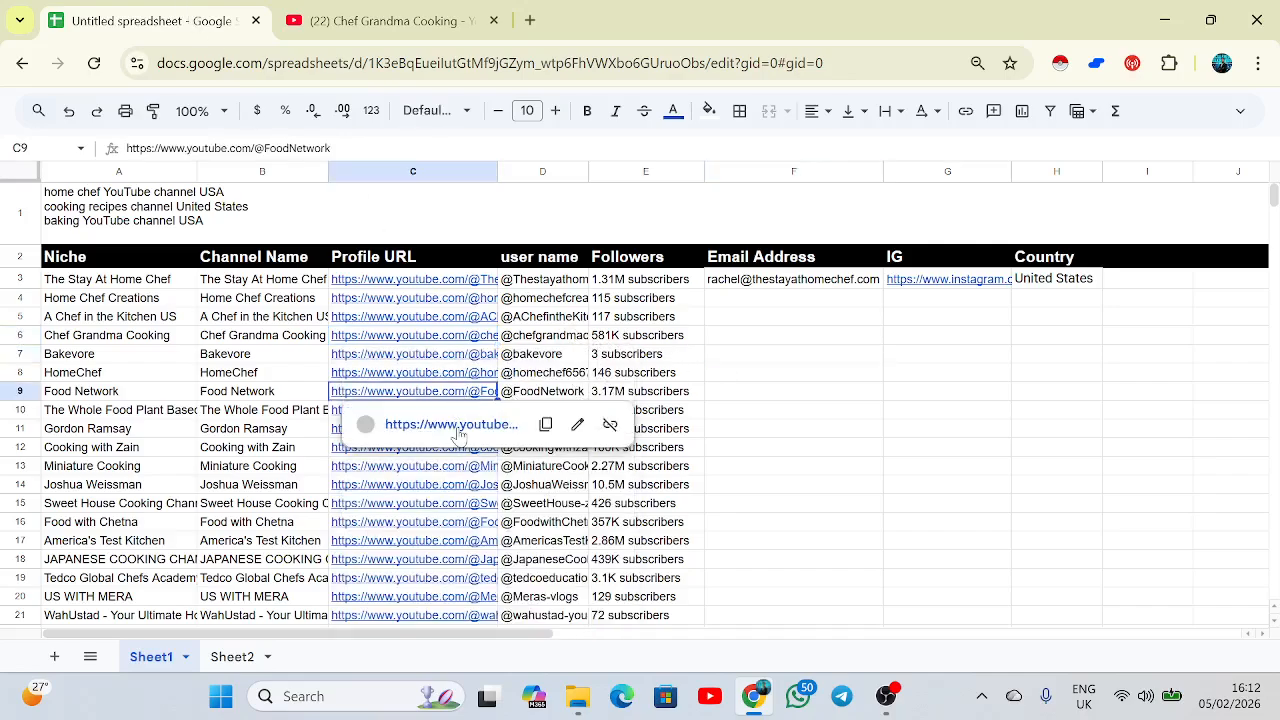
{"action": "left_click", "coordinate": [458, 430]}
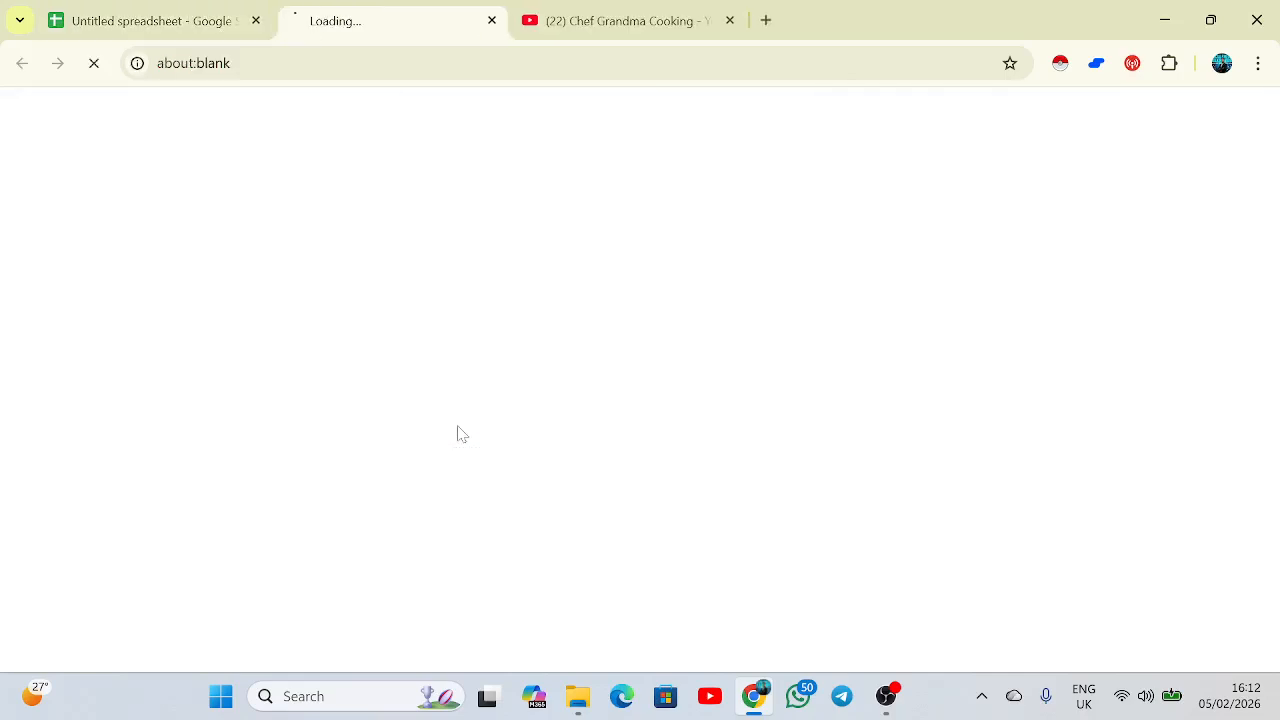
{"action": "left_click", "coordinate": [730, 20]}
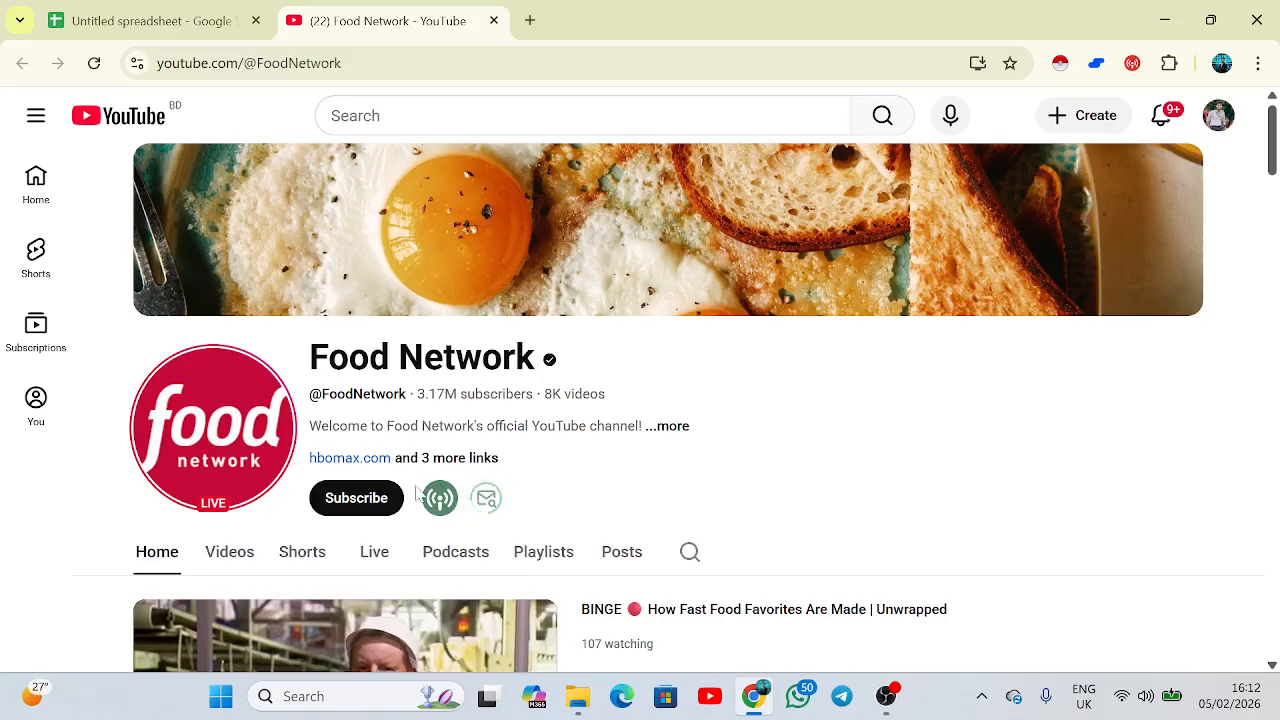
Run the email match for Food Network and check its channel details and YouTube Email Finder results for contact and country information
{"action": "left_click", "coordinate": [447, 505]}
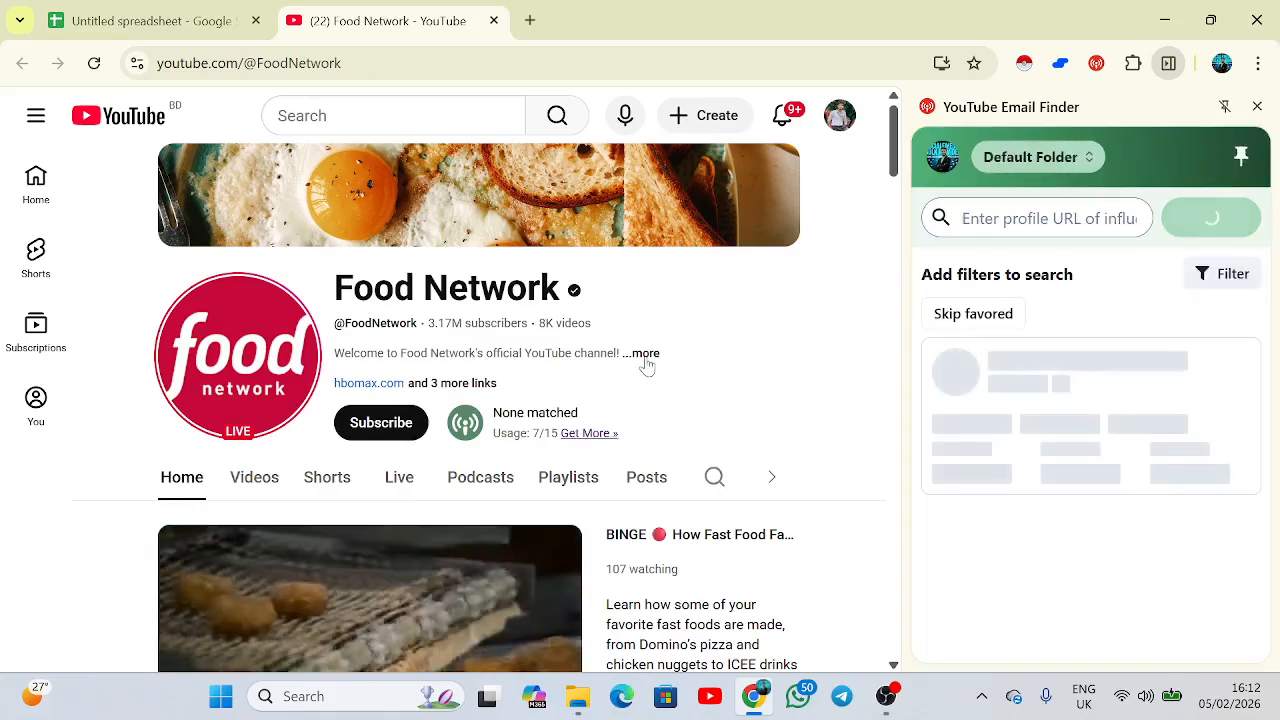
{"action": "left_click", "coordinate": [645, 358]}
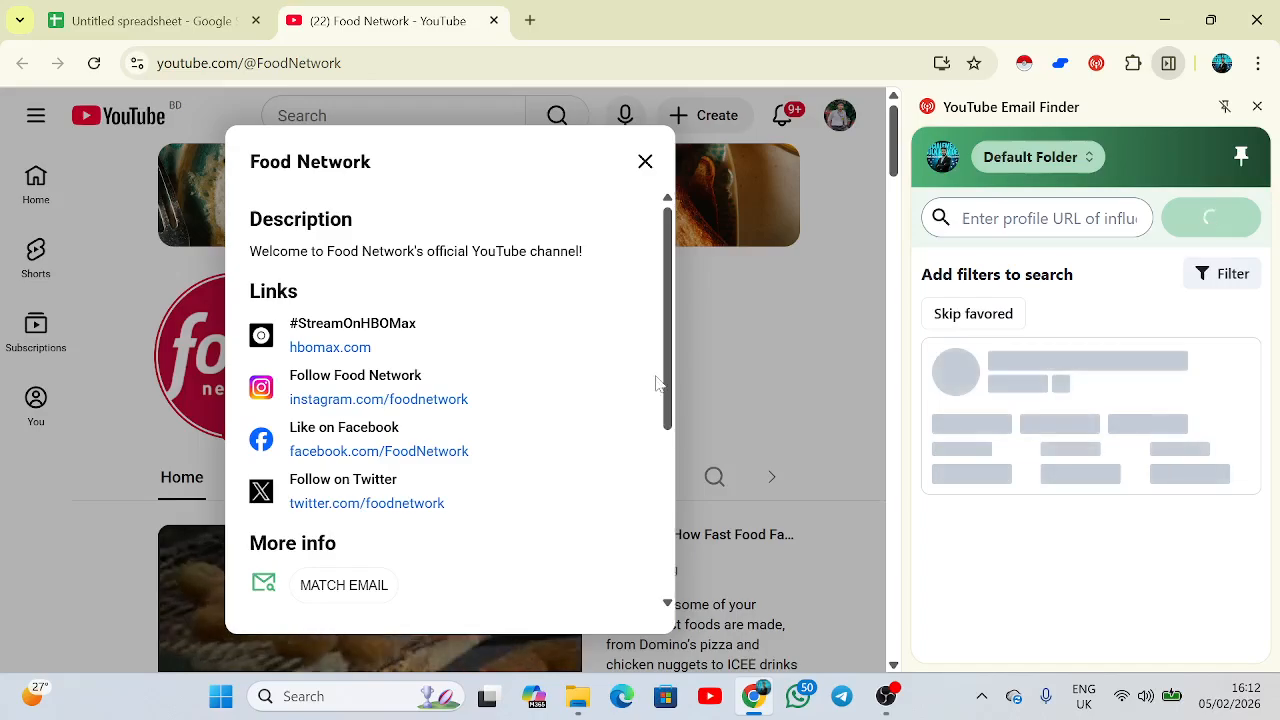
{"action": "left_click_drag", "start_coordinate": [668, 384], "coordinate": [655, 517]}
{"action": "scroll", "coordinate": [630, 512], "scroll_direction": "down", "scroll_amount": 1}
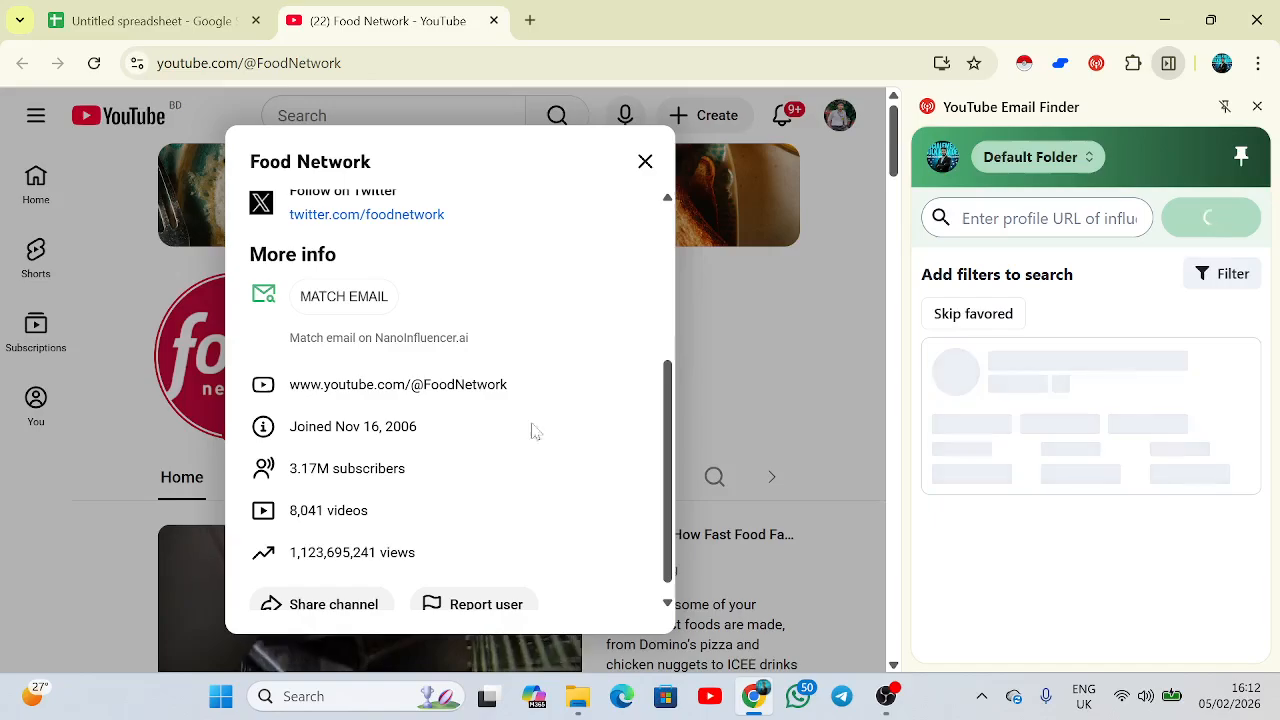
{"action": "left_click_drag", "start_coordinate": [665, 500], "coordinate": [675, 537]}
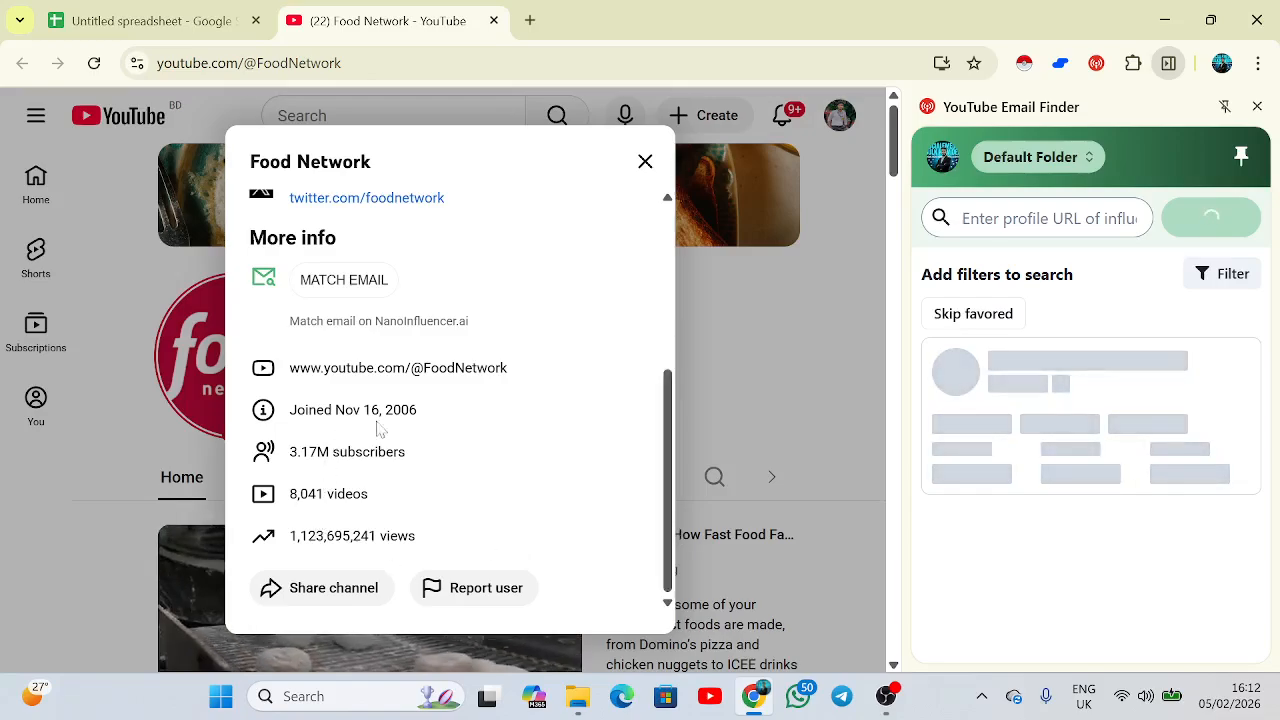
{"action": "left_click_drag", "start_coordinate": [667, 456], "coordinate": [690, 326]}
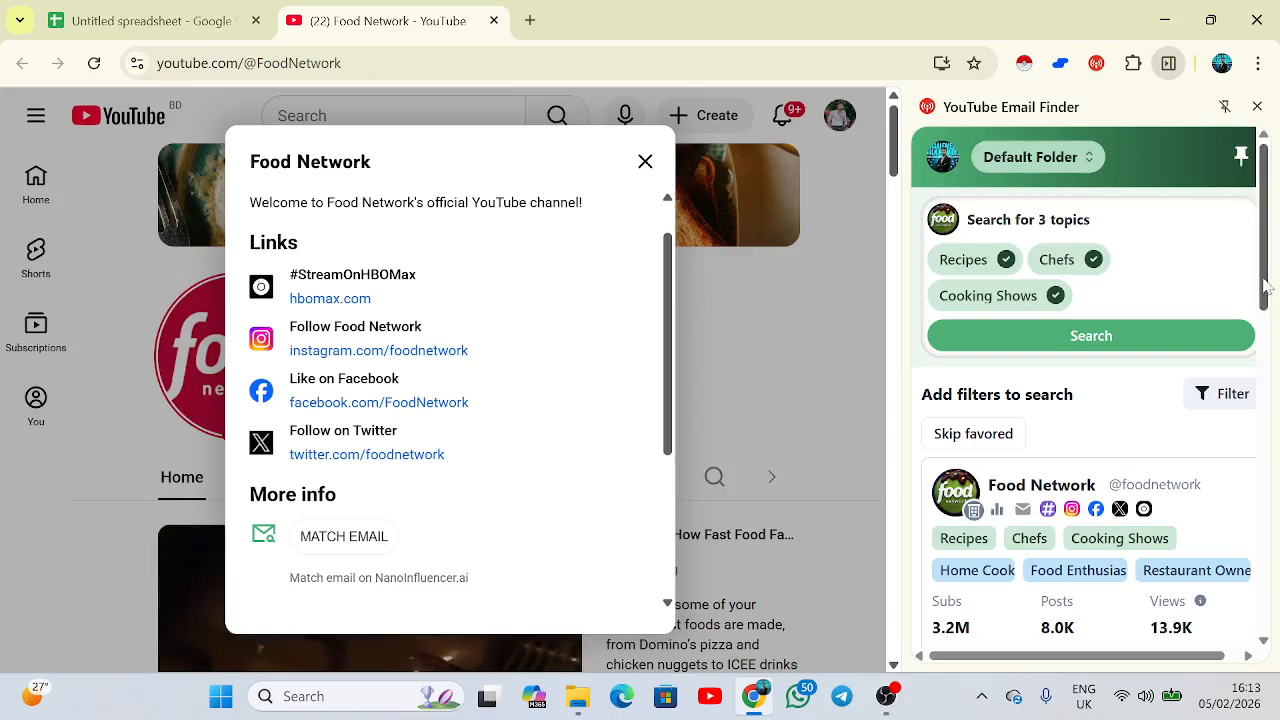
{"action": "left_click_drag", "start_coordinate": [1265, 287], "coordinate": [1278, 640]}
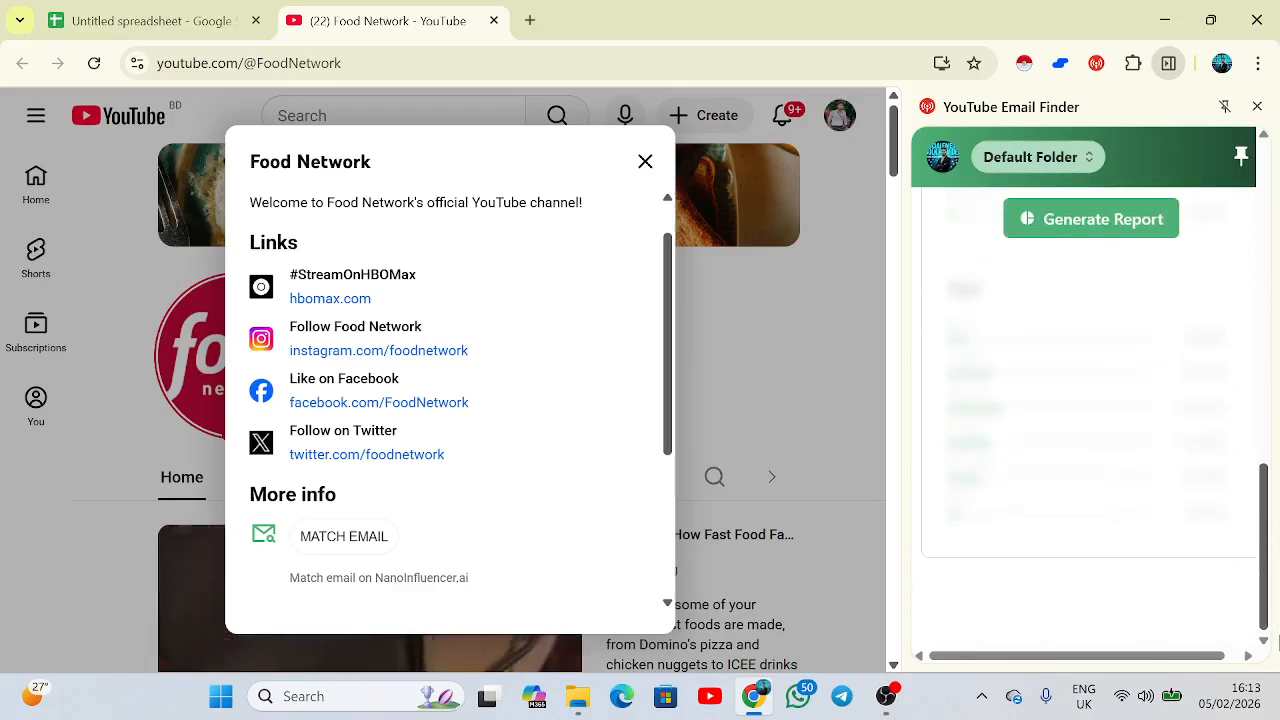
{"action": "scroll", "coordinate": [1053, 447], "scroll_direction": "up", "scroll_amount": 10}
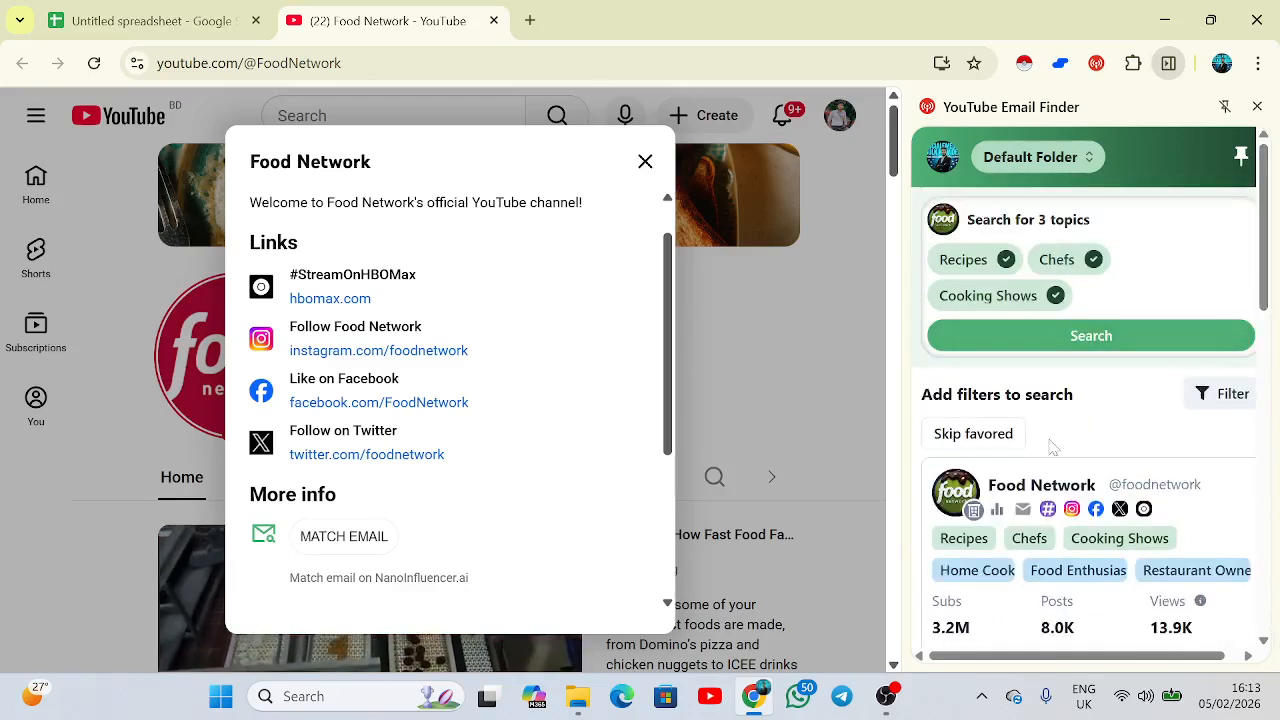
Open Food Network's Instagram profile from its channel links, close the YouTube Email Finder, and show the account's About information
{"action": "left_click", "coordinate": [347, 354]}
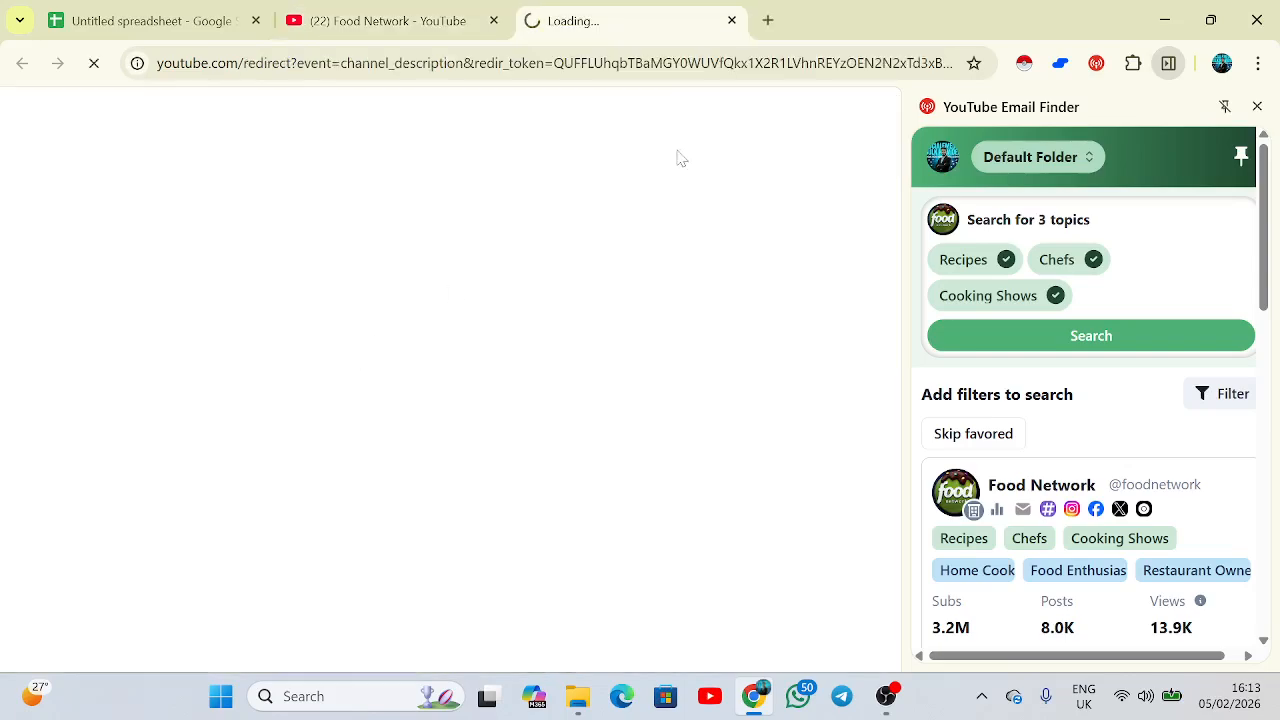
{"action": "left_click", "coordinate": [1258, 107]}
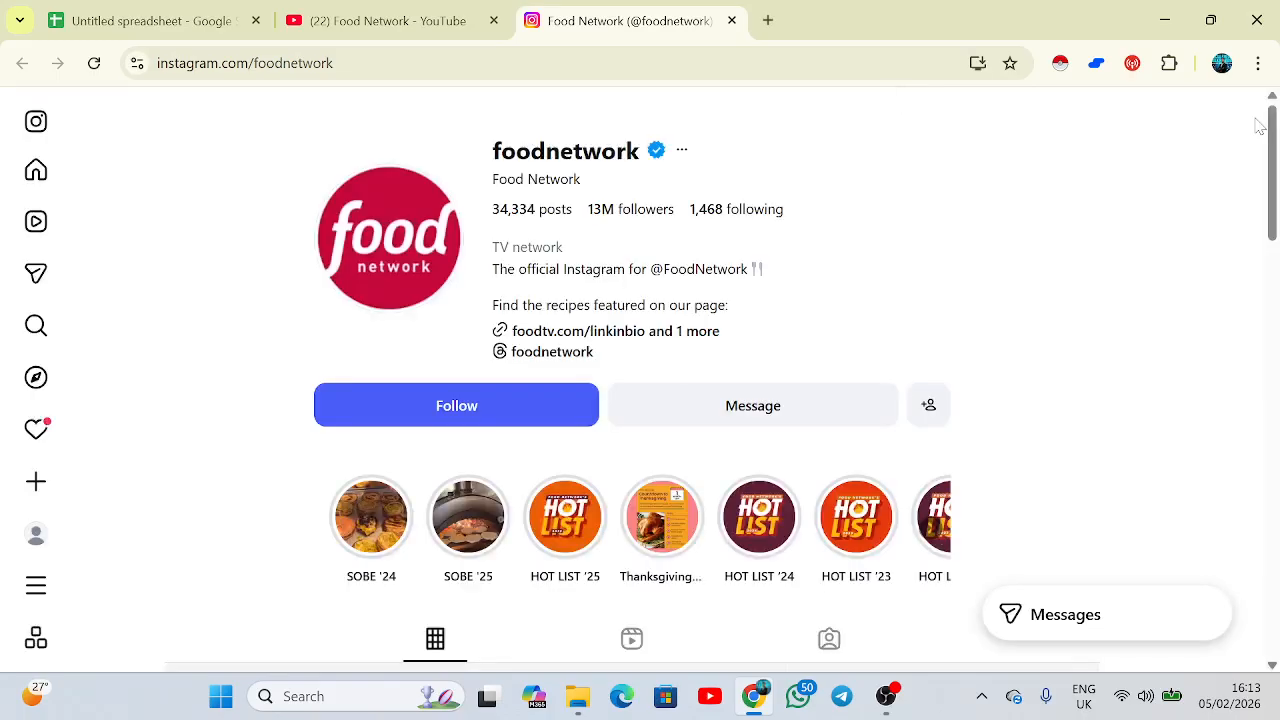
{"action": "left_click", "coordinate": [686, 155]}
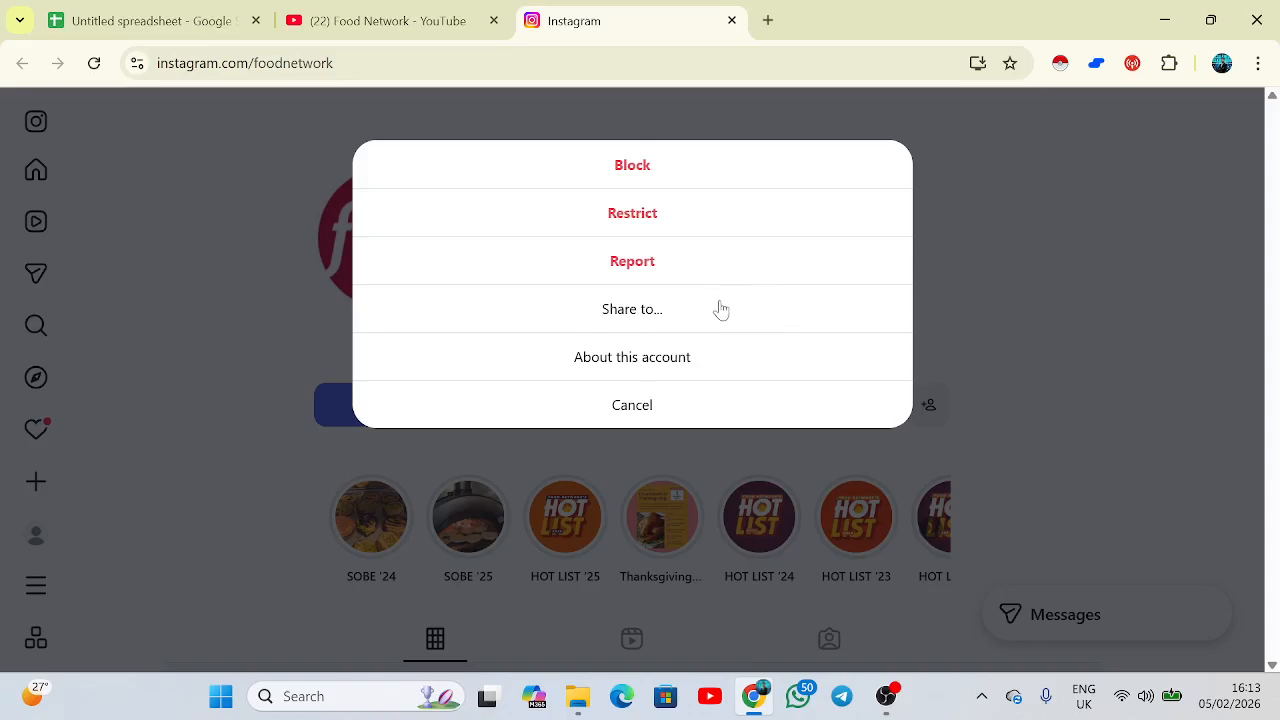
{"action": "left_click", "coordinate": [674, 358]}
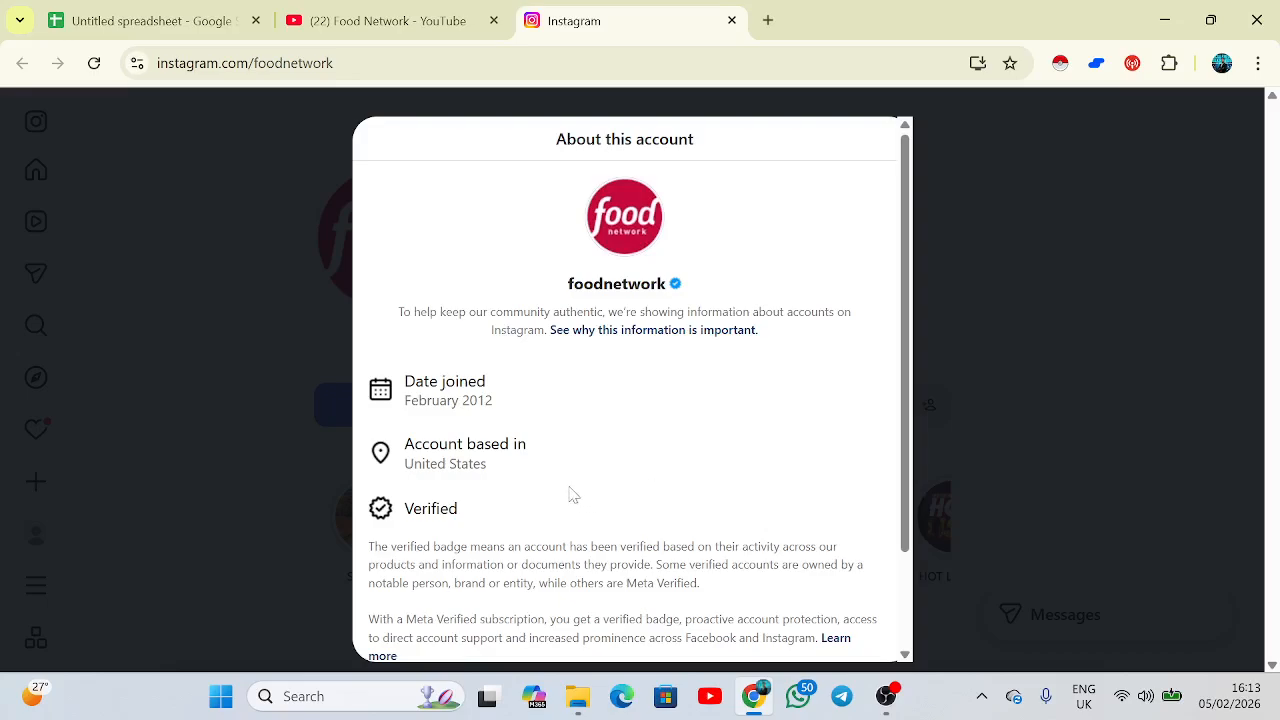
Copy the country from Food Network's Instagram account information and enter United States in H9 of the lead table
{"action": "left_click_drag", "start_coordinate": [523, 475], "coordinate": [400, 442]}
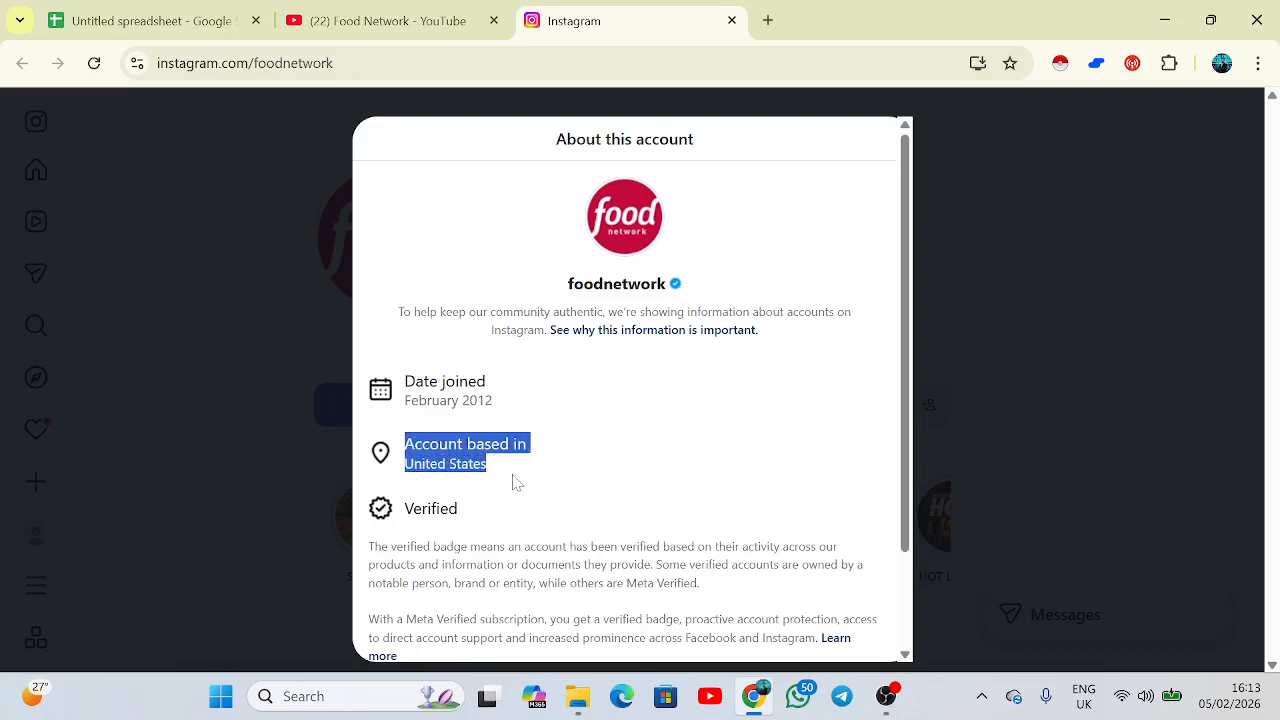
{"action": "left_click", "coordinate": [372, 338]}
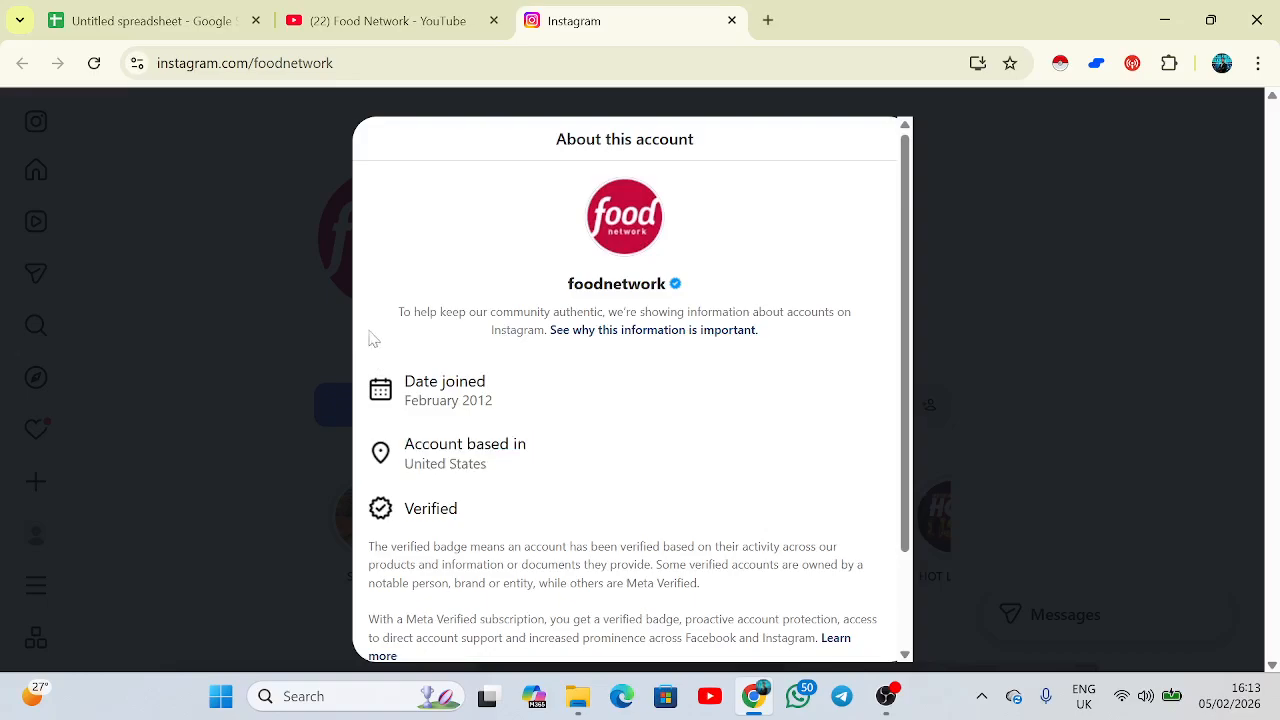
{"action": "left_click_drag", "start_coordinate": [506, 477], "coordinate": [412, 485]}
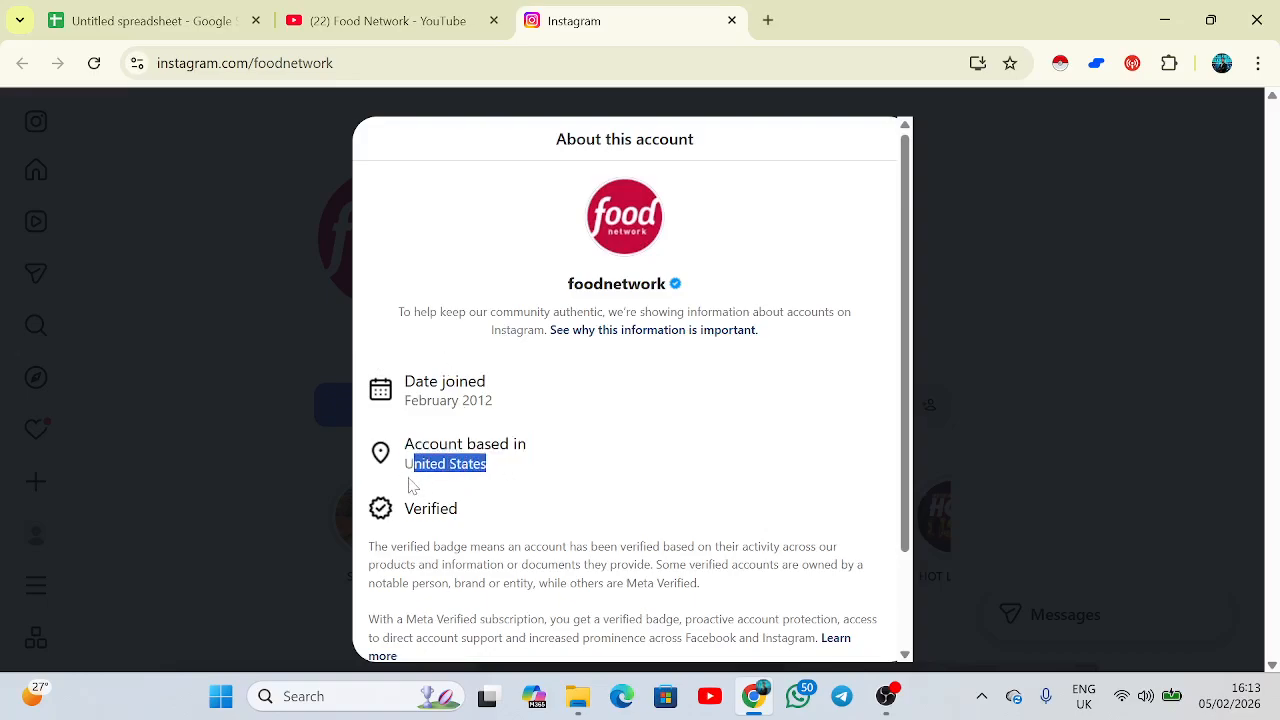
{"action": "left_click", "coordinate": [150, 20]}
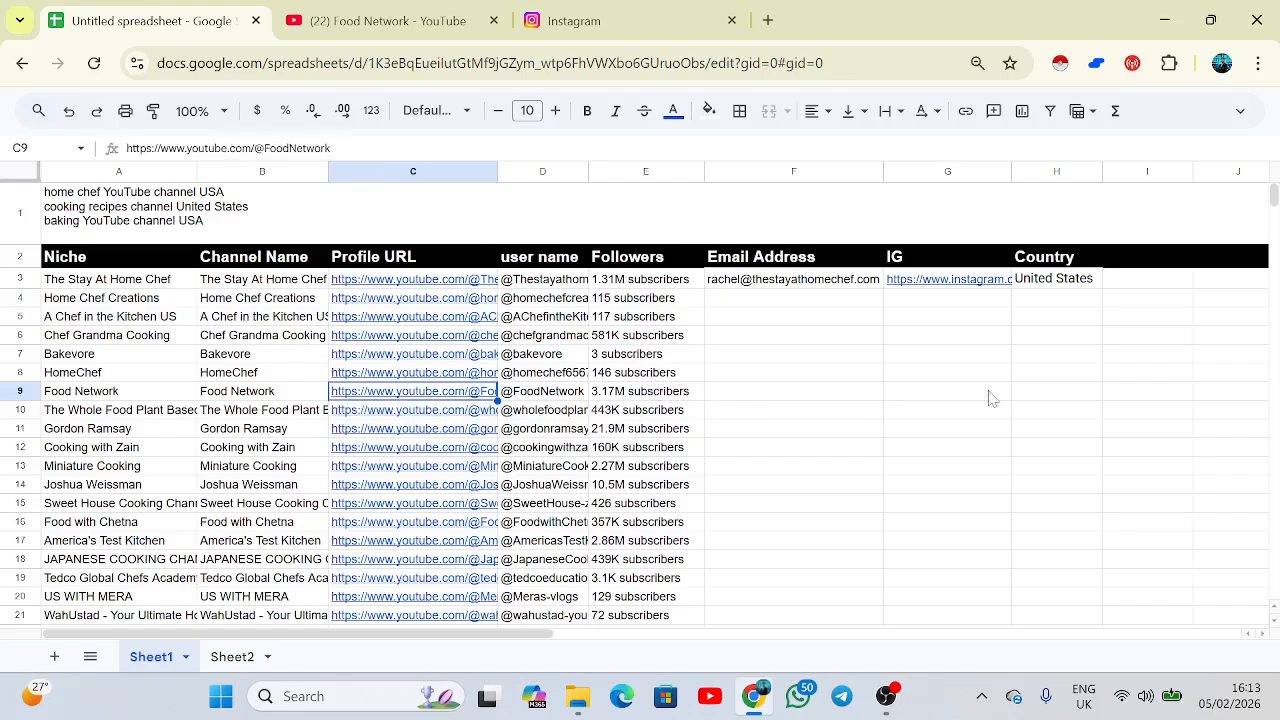
{"action": "left_click", "coordinate": [1049, 397]}
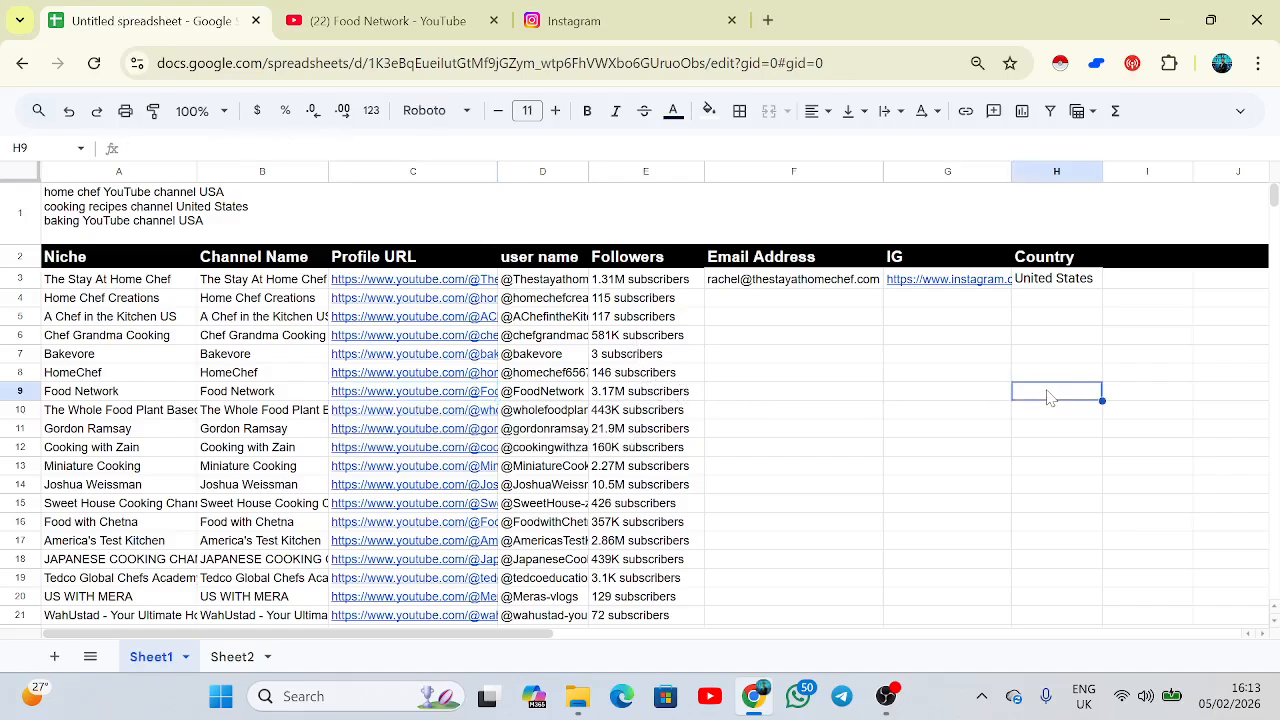
{"action": "type", "text": "United States"}
Close the Instagram account information, copy the foodnetwork profile URL, and paste it into the IG cell G9 of the lead table
{"action": "left_click", "coordinate": [572, 20]}
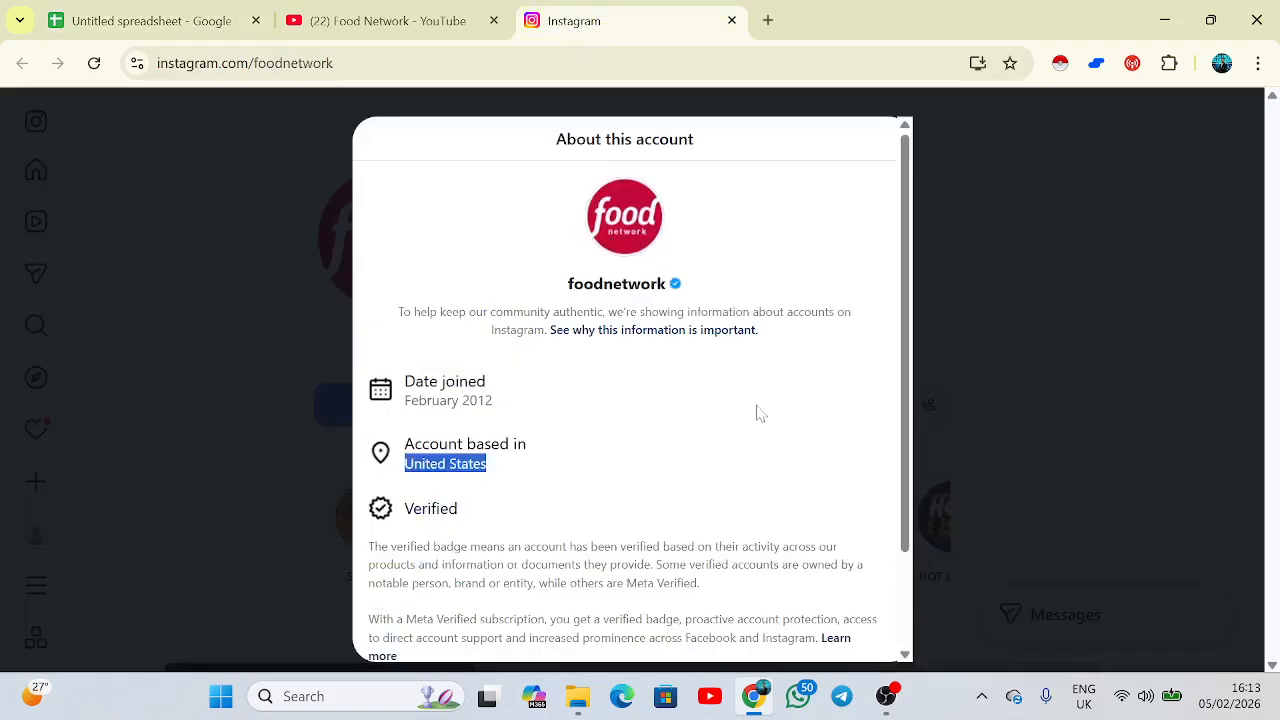
{"action": "left_click", "coordinate": [1035, 366]}
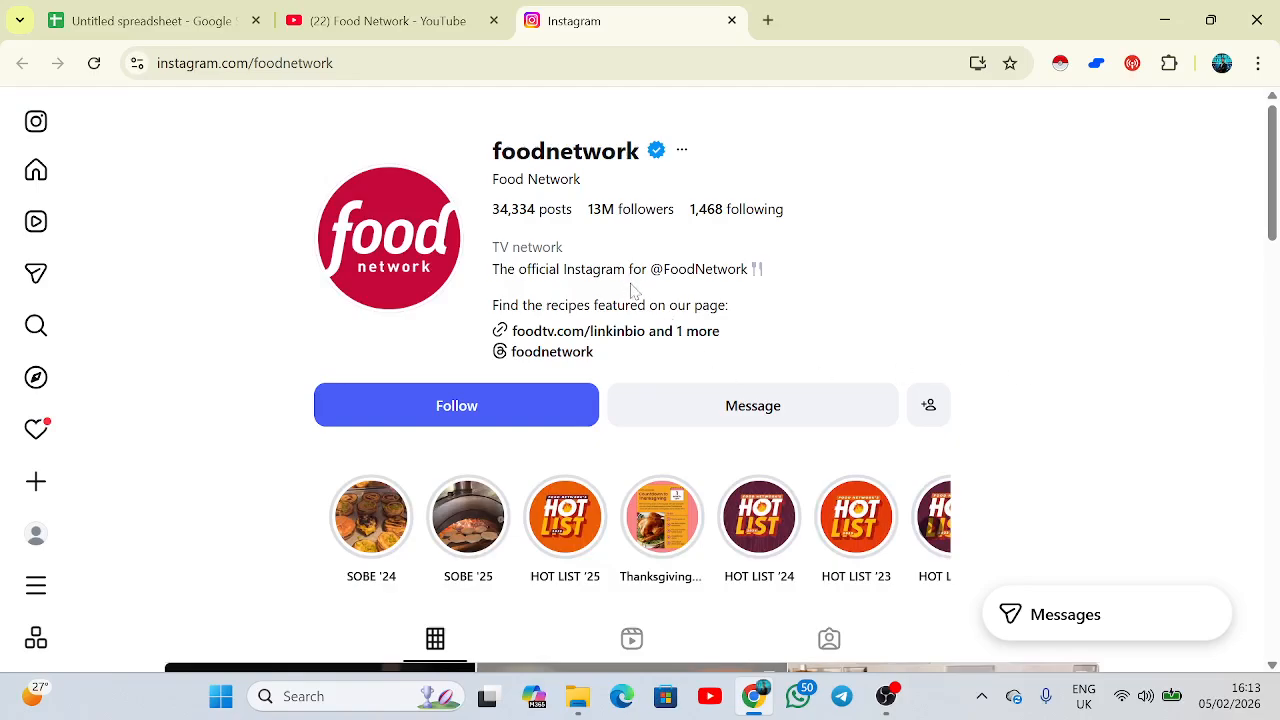
{"action": "left_click", "coordinate": [165, 63]}
{"action": "key", "text": "ctrl+c"}
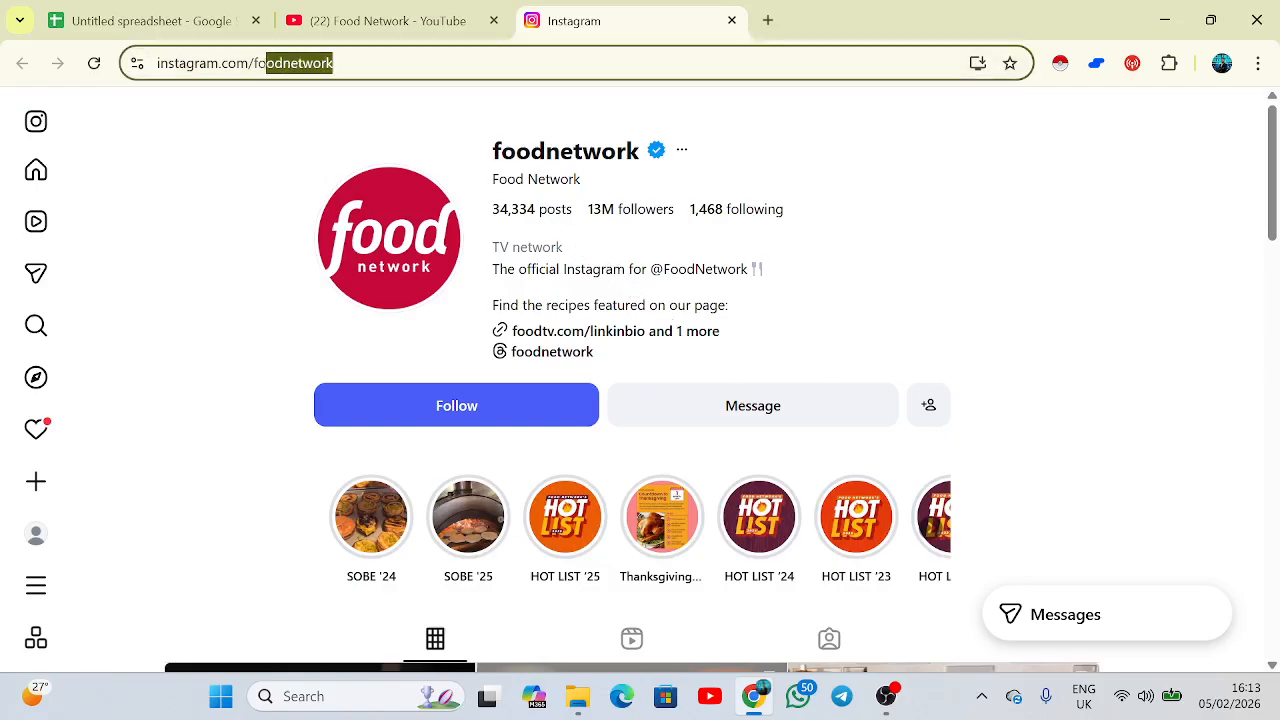
{"action": "left_click", "coordinate": [200, 18]}
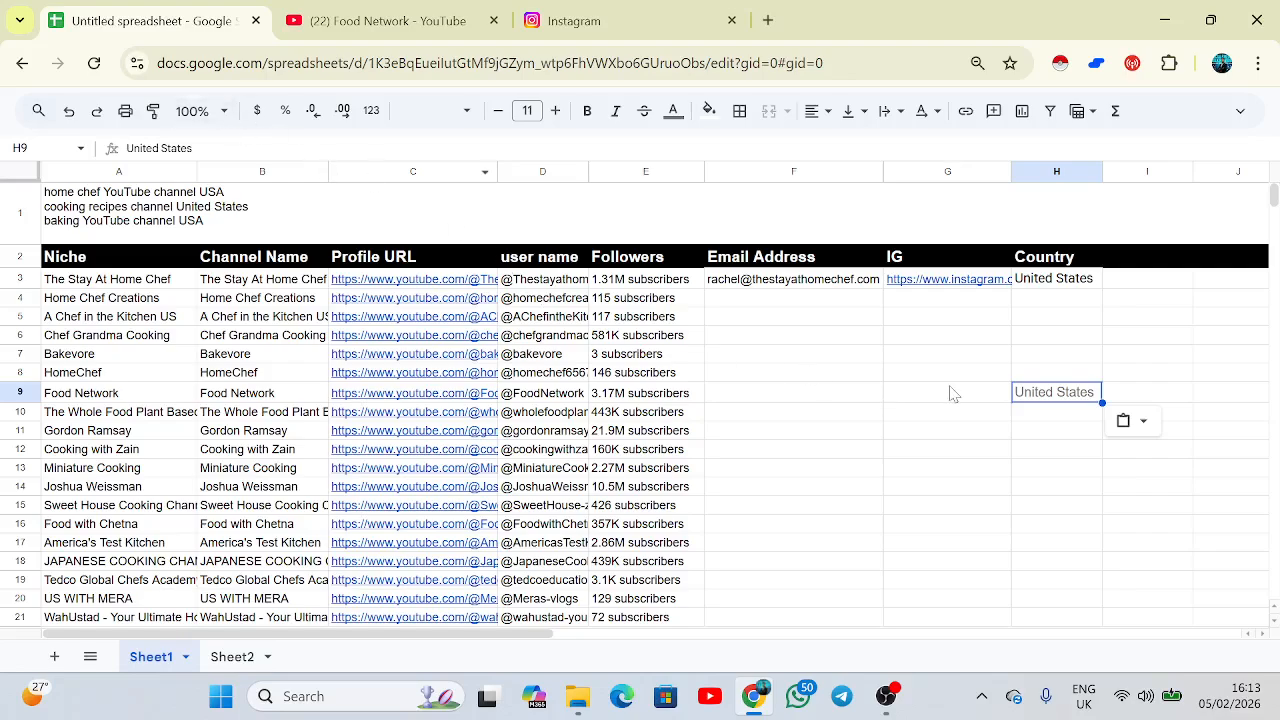
{"action": "left_click", "coordinate": [953, 393]}
{"action": "key", "text": "ctrl+v"}
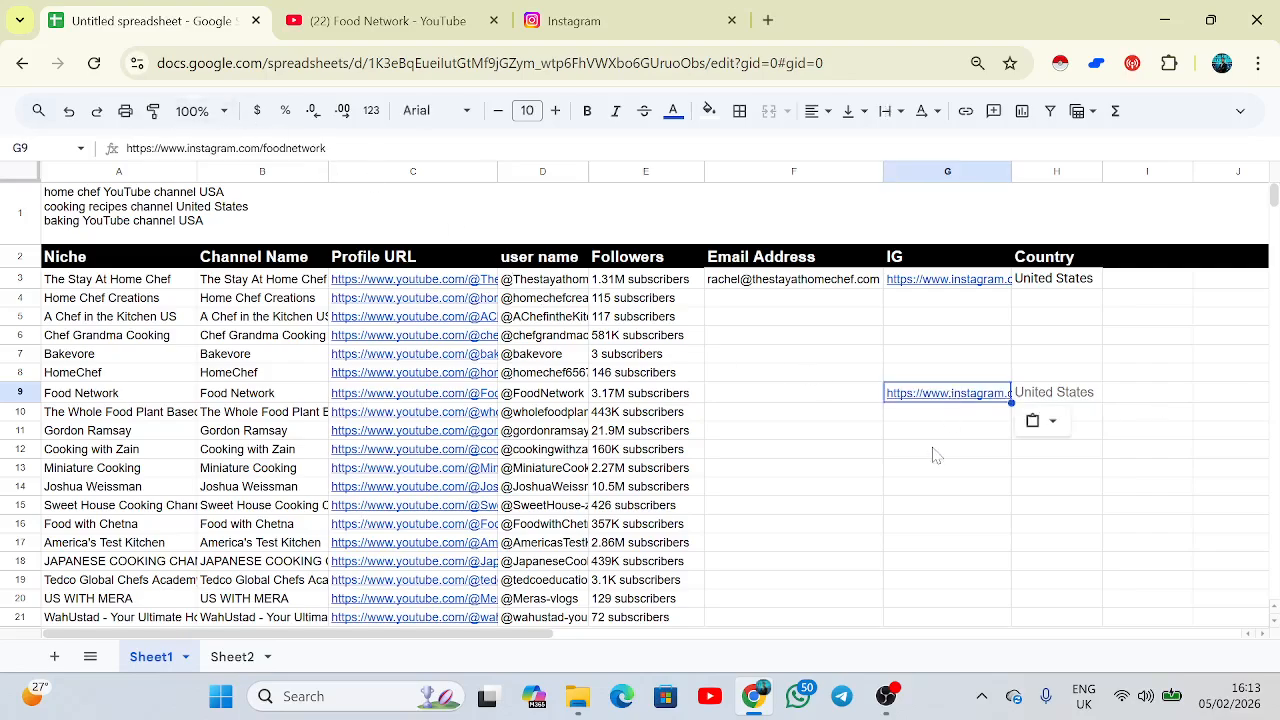
{"action": "left_click", "coordinate": [935, 452]}
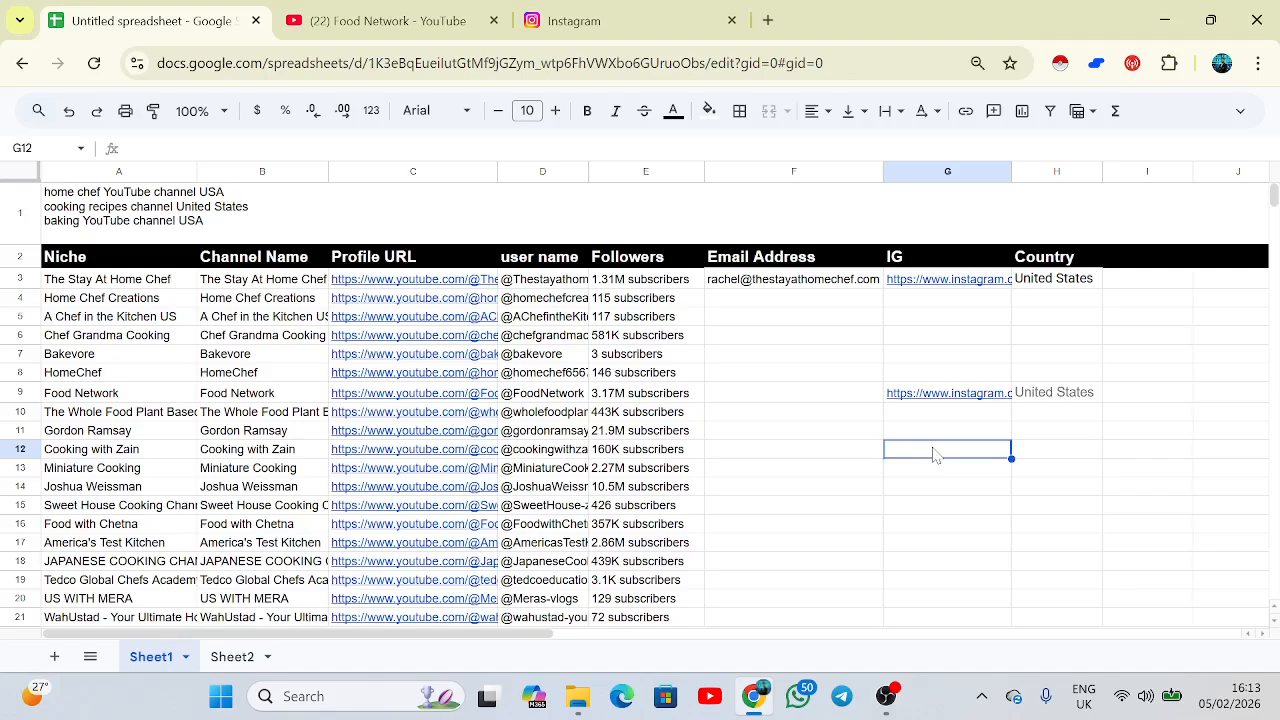
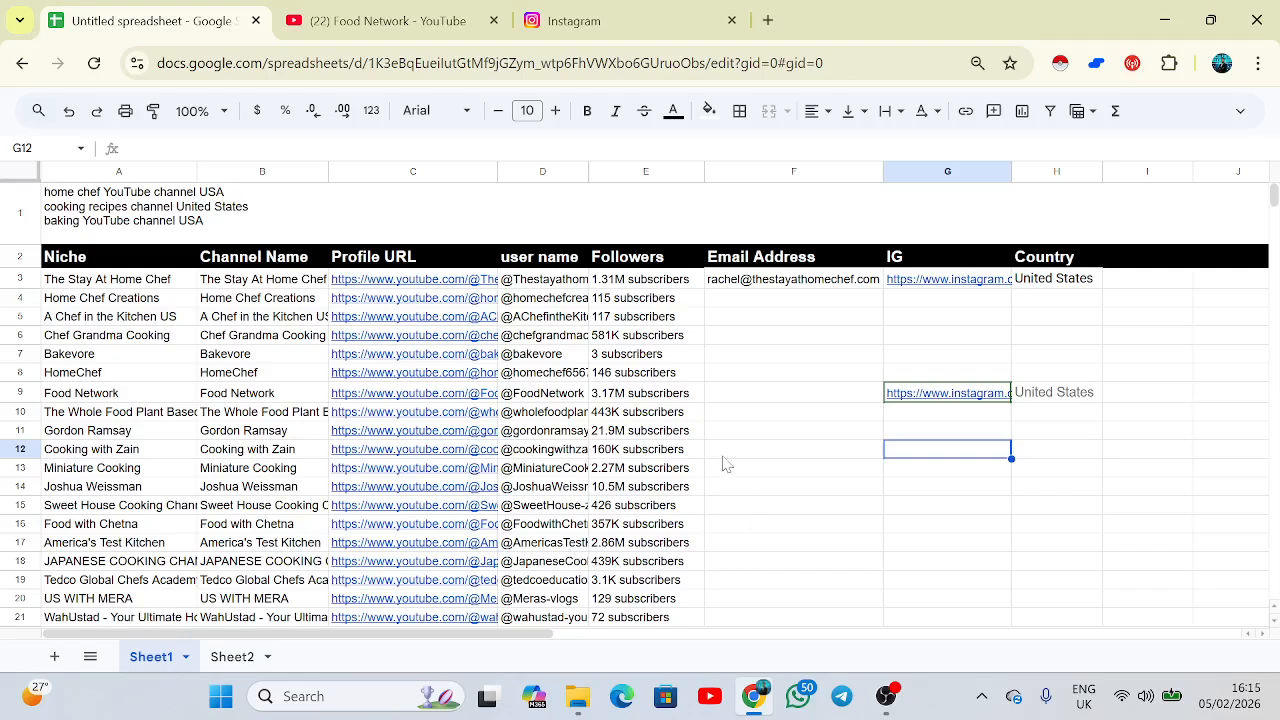
Open The Whole Food Plant Based Cooking Show channel from its profile URL in C10, and close the Food Network and Instagram tabs
{"action": "left_click", "coordinate": [476, 428]}
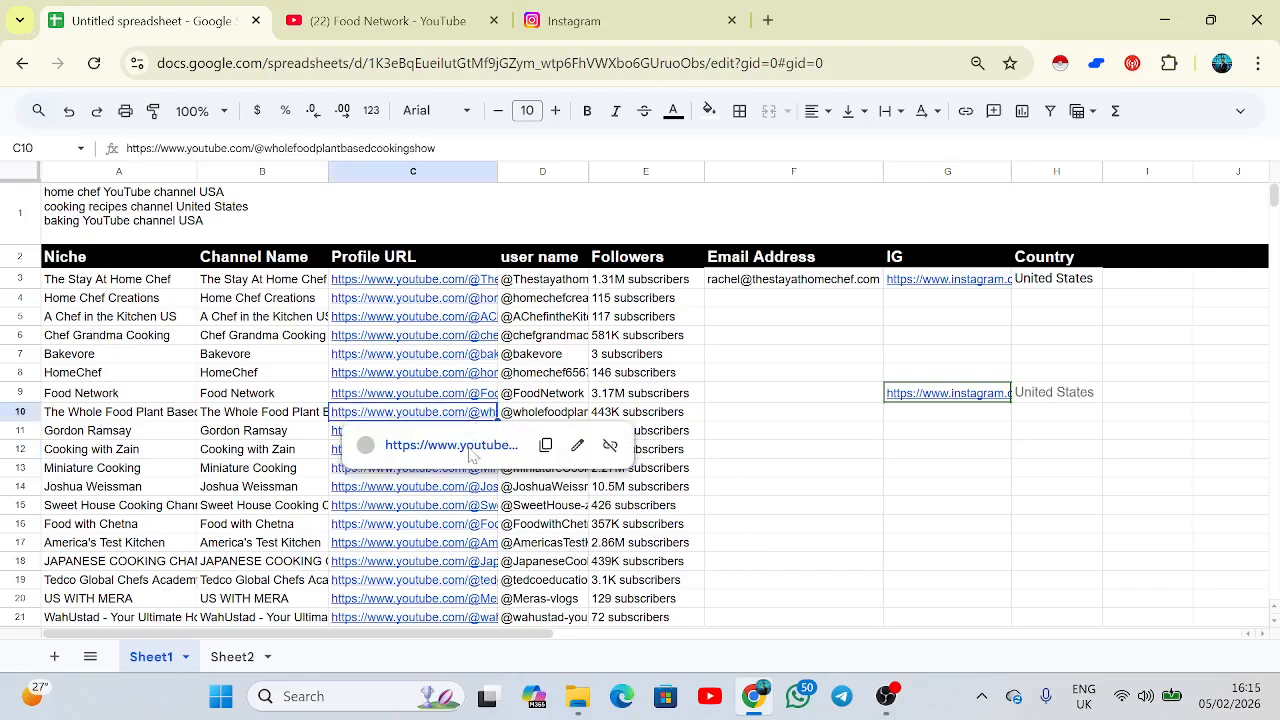
{"action": "left_click", "coordinate": [474, 452]}
{"action": "left_click", "coordinate": [731, 20]}
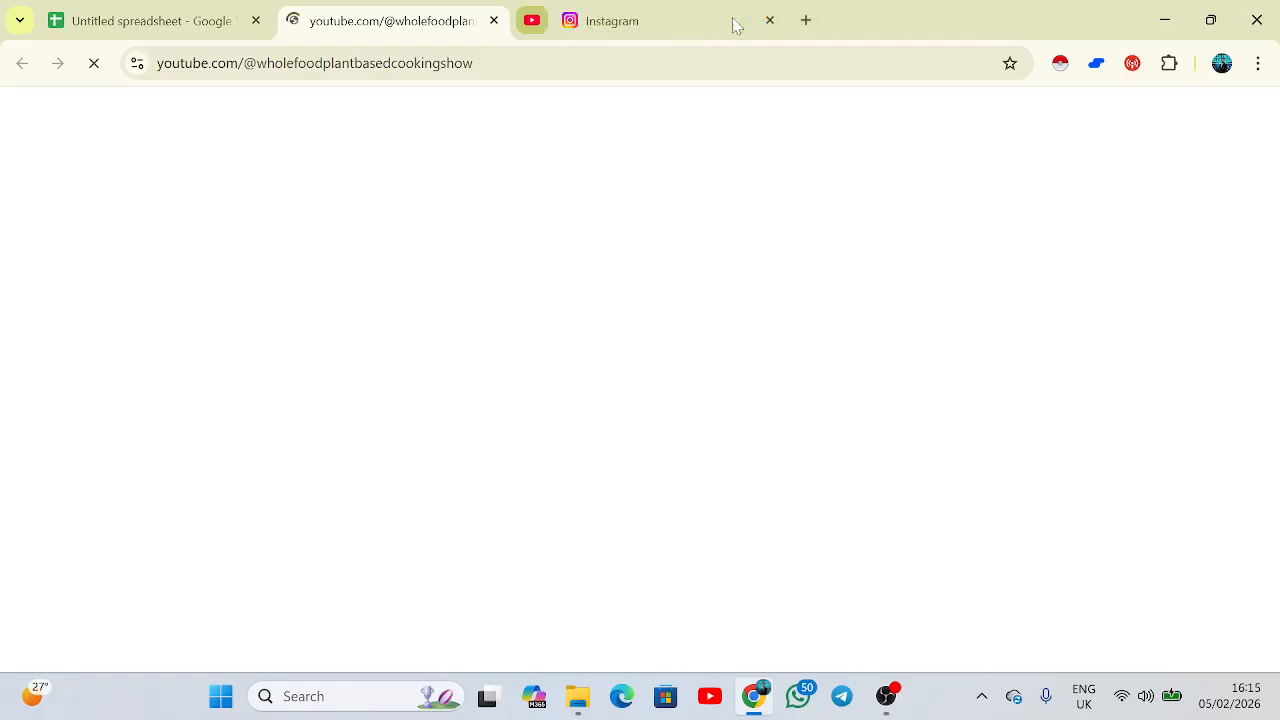
{"action": "left_click", "coordinate": [729, 20]}
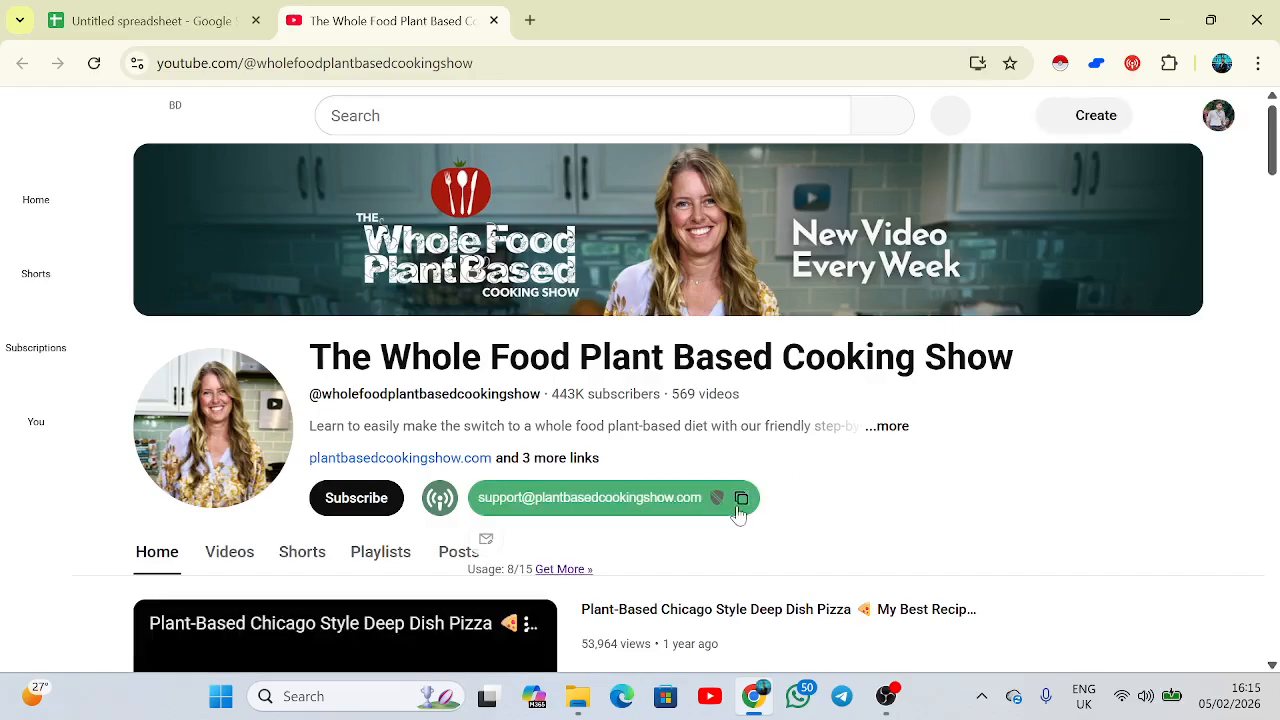
Return to the lead table and paste the matched email for The Whole Food Plant Based Cooking Show into F10
{"action": "left_click", "coordinate": [197, 13]}
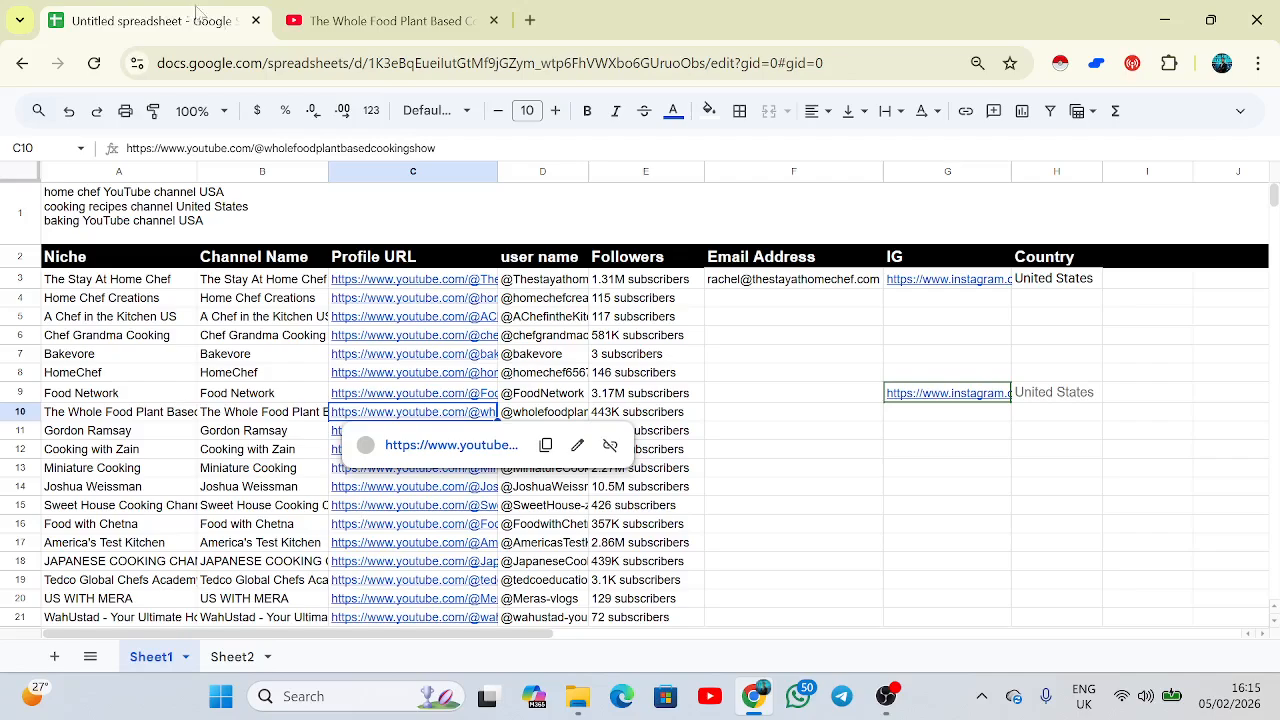
{"action": "left_click", "coordinate": [754, 419]}
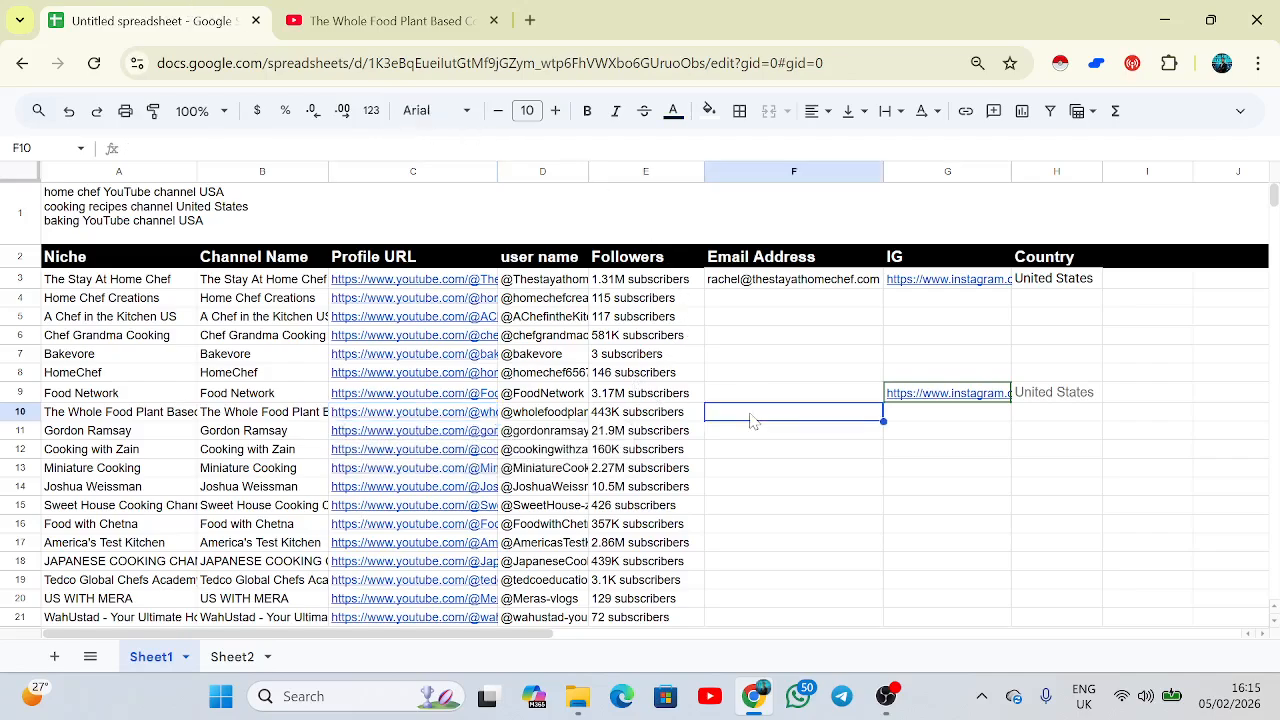
{"action": "key", "text": "Return"}
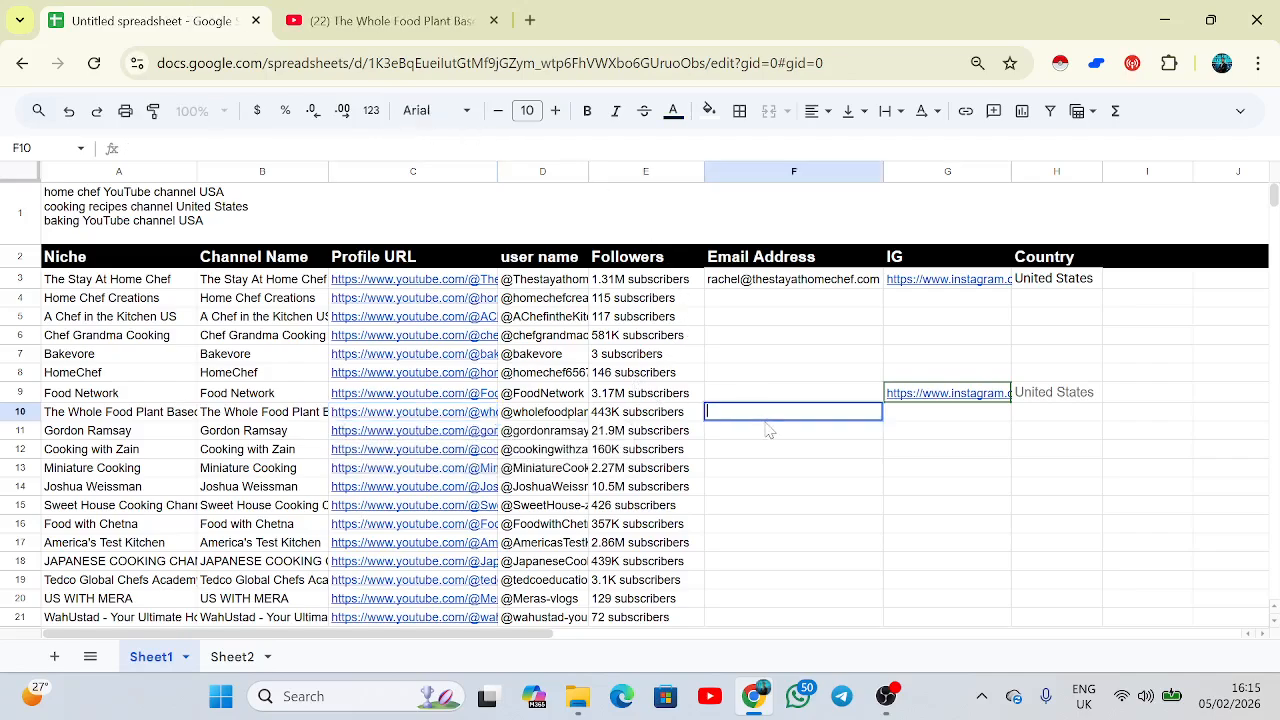
{"action": "key", "text": "ctrl+v"}
{"action": "key", "text": "Tab"}
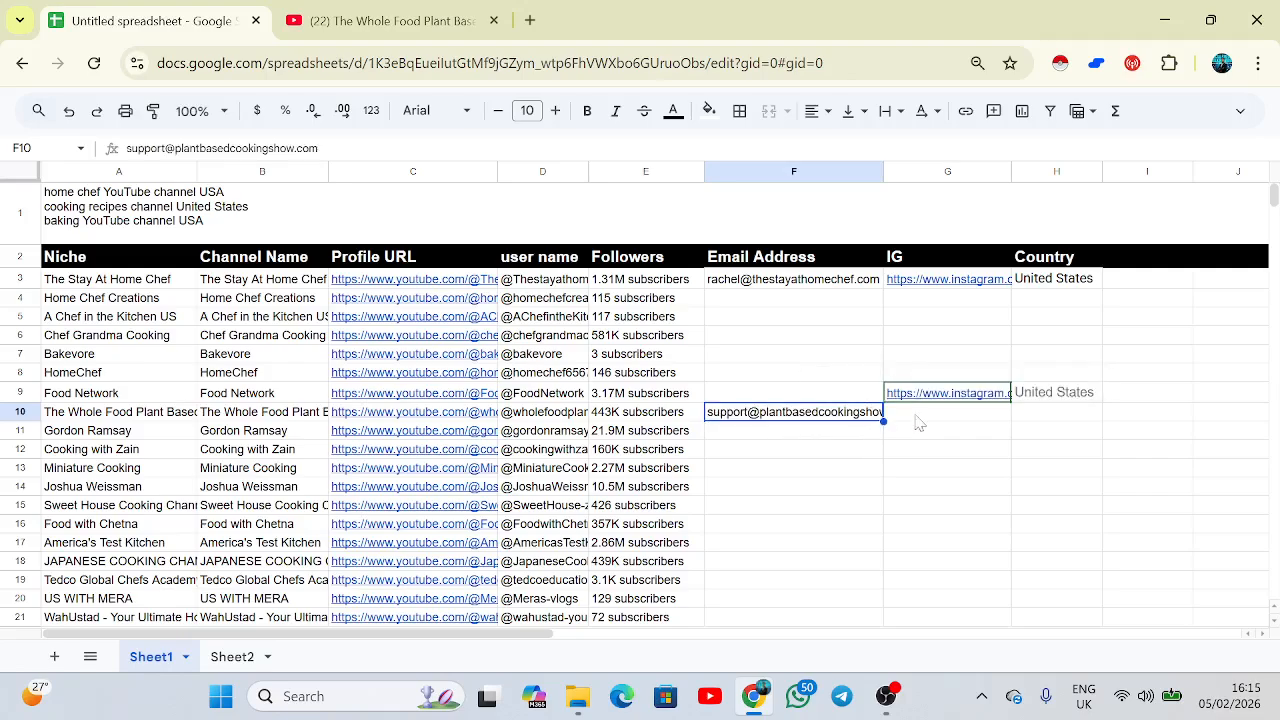
{"action": "left_click", "coordinate": [390, 20]}
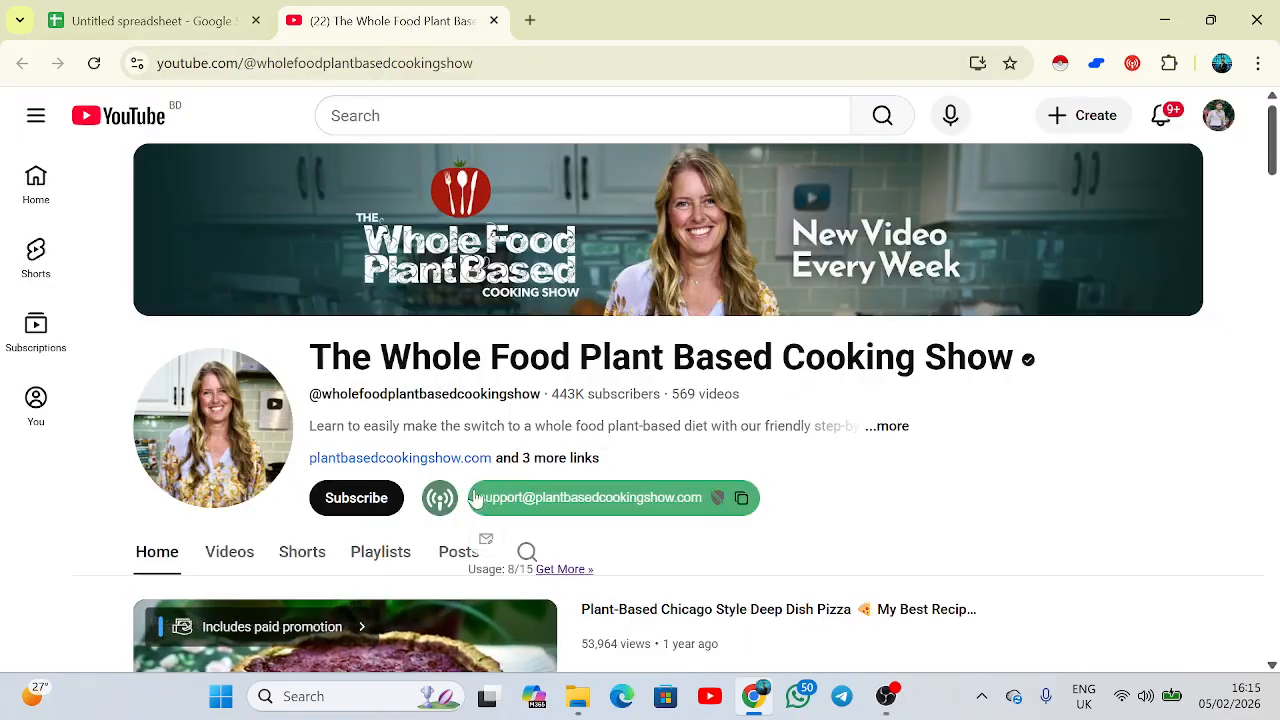
{"action": "left_click", "coordinate": [891, 427]}
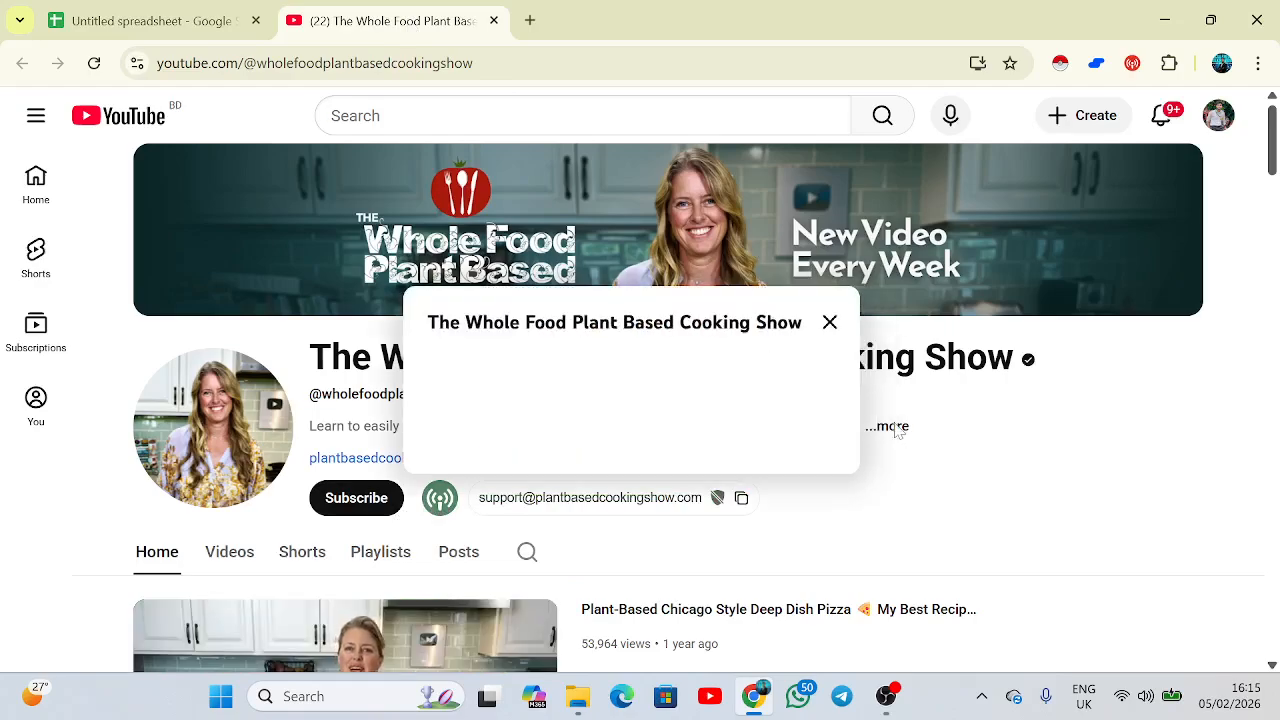
{"action": "left_click_drag", "start_coordinate": [911, 350], "coordinate": [910, 615]}
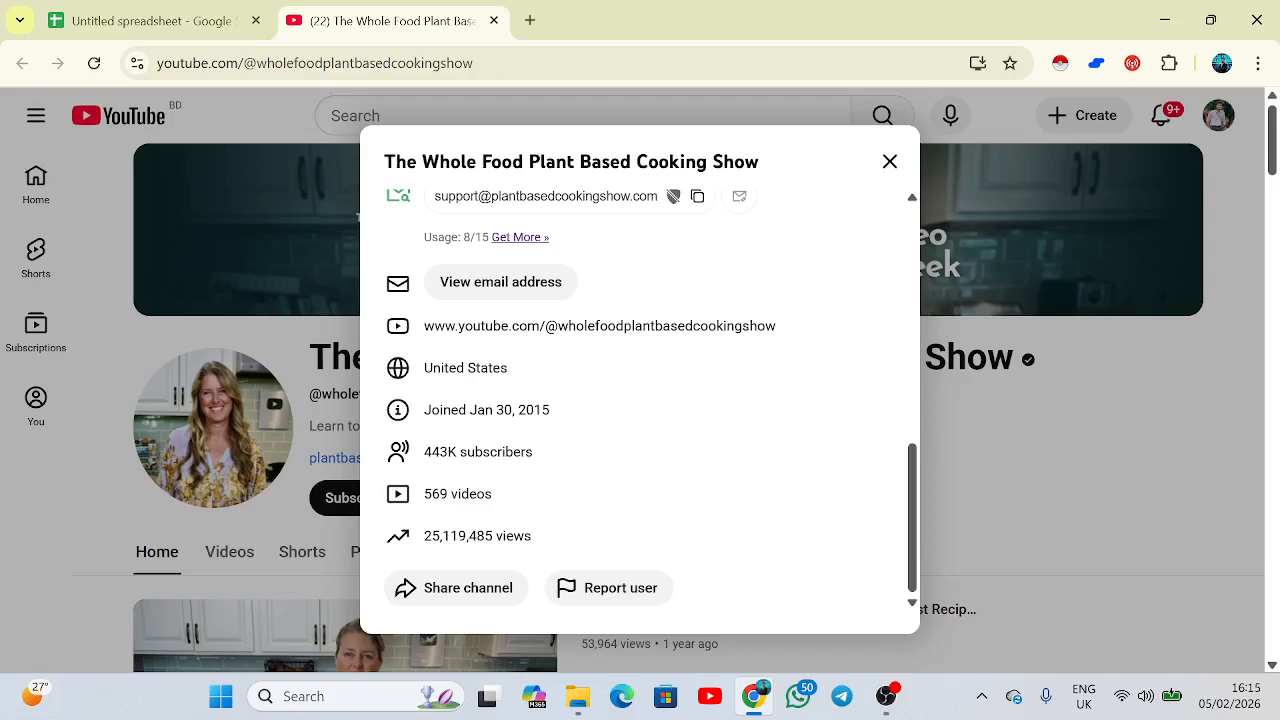
{"action": "left_click_drag", "start_coordinate": [508, 368], "coordinate": [433, 368]}
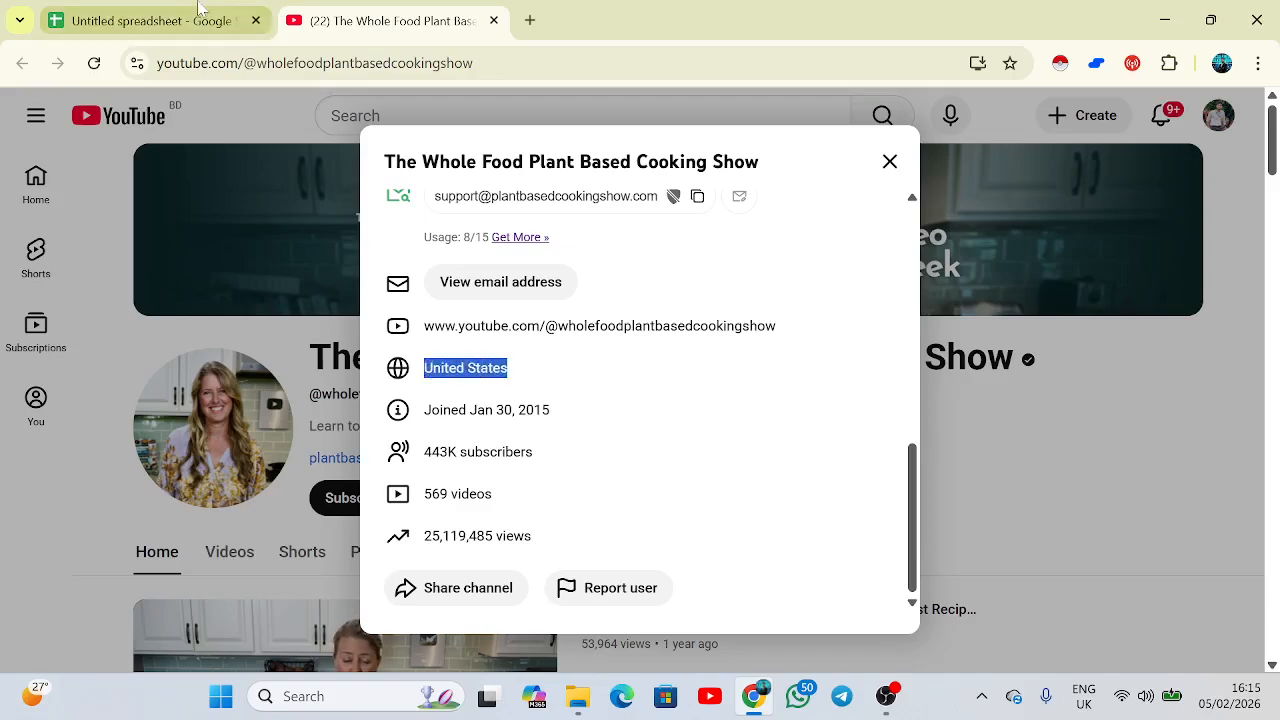
{"action": "left_click", "coordinate": [150, 20]}
{"action": "left_click", "coordinate": [1058, 425]}
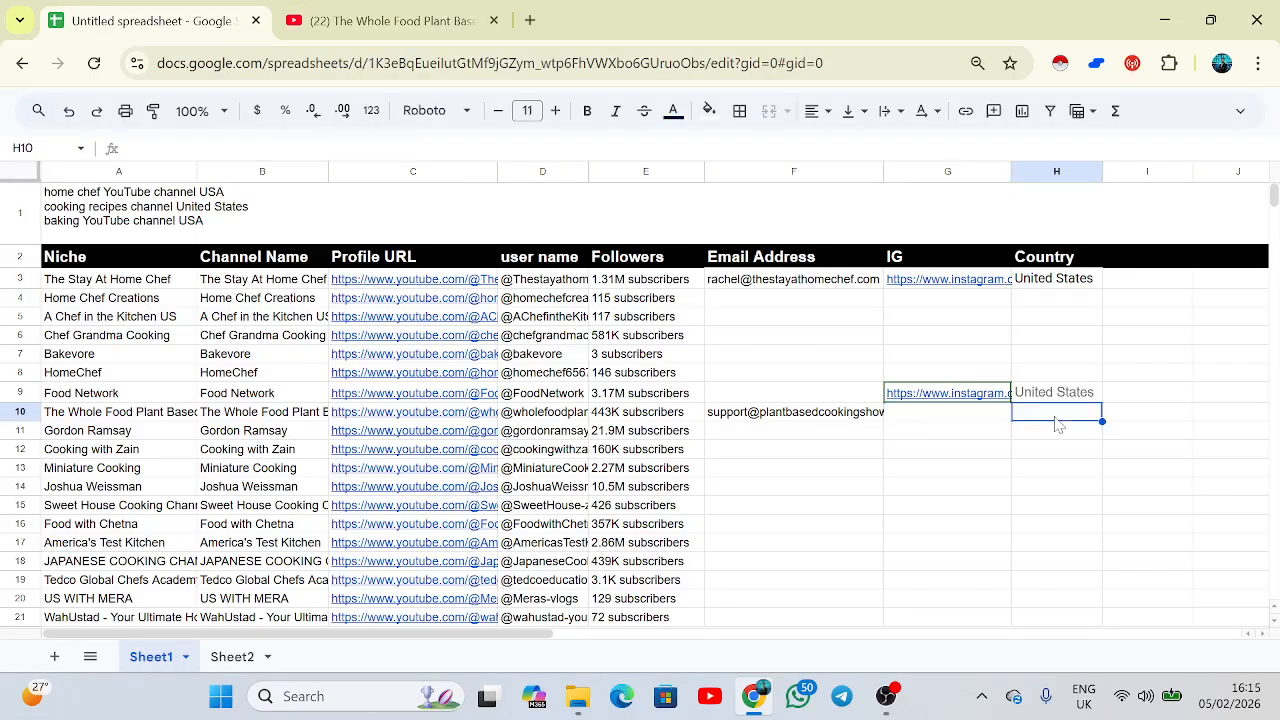
{"action": "type", "text": "United States"}
{"action": "left_click", "coordinate": [1050, 467]}
Close the channel details, copy the channel's name, and search Google in a new tab for "The Whole Food Plant Based Cooking Show instagram"
{"action": "left_click", "coordinate": [390, 20]}
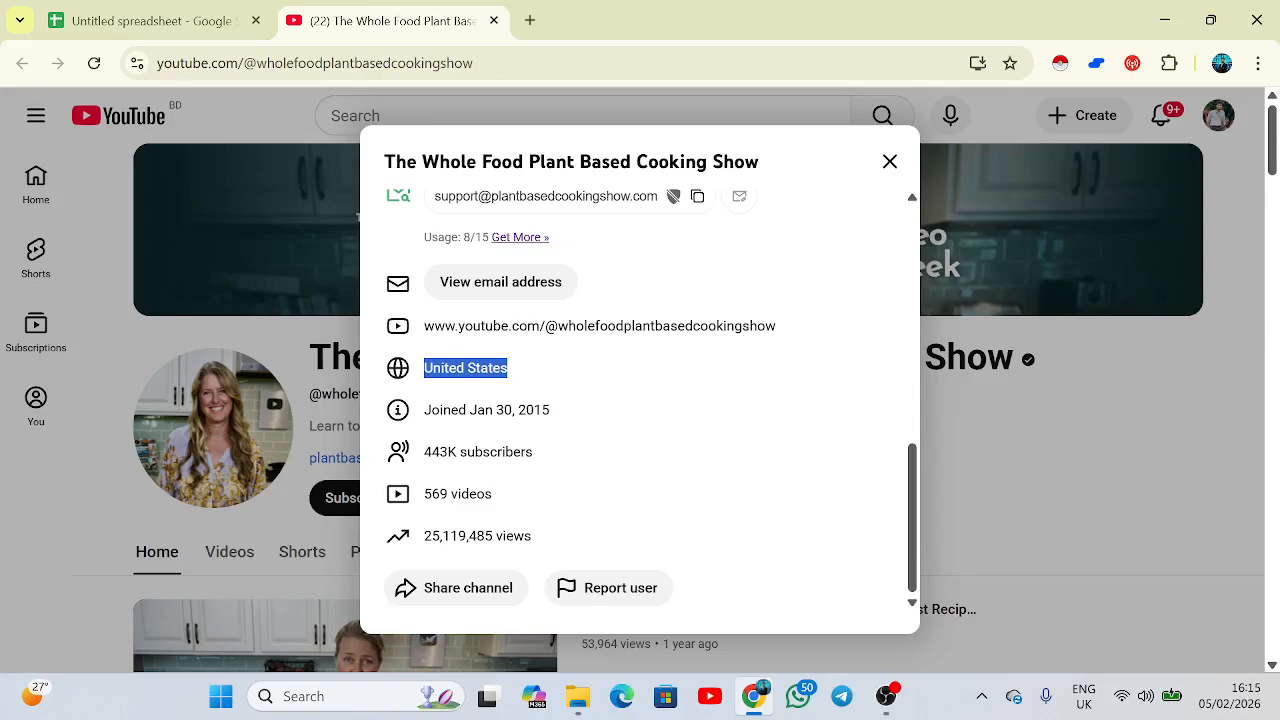
{"action": "left_click", "coordinate": [889, 161]}
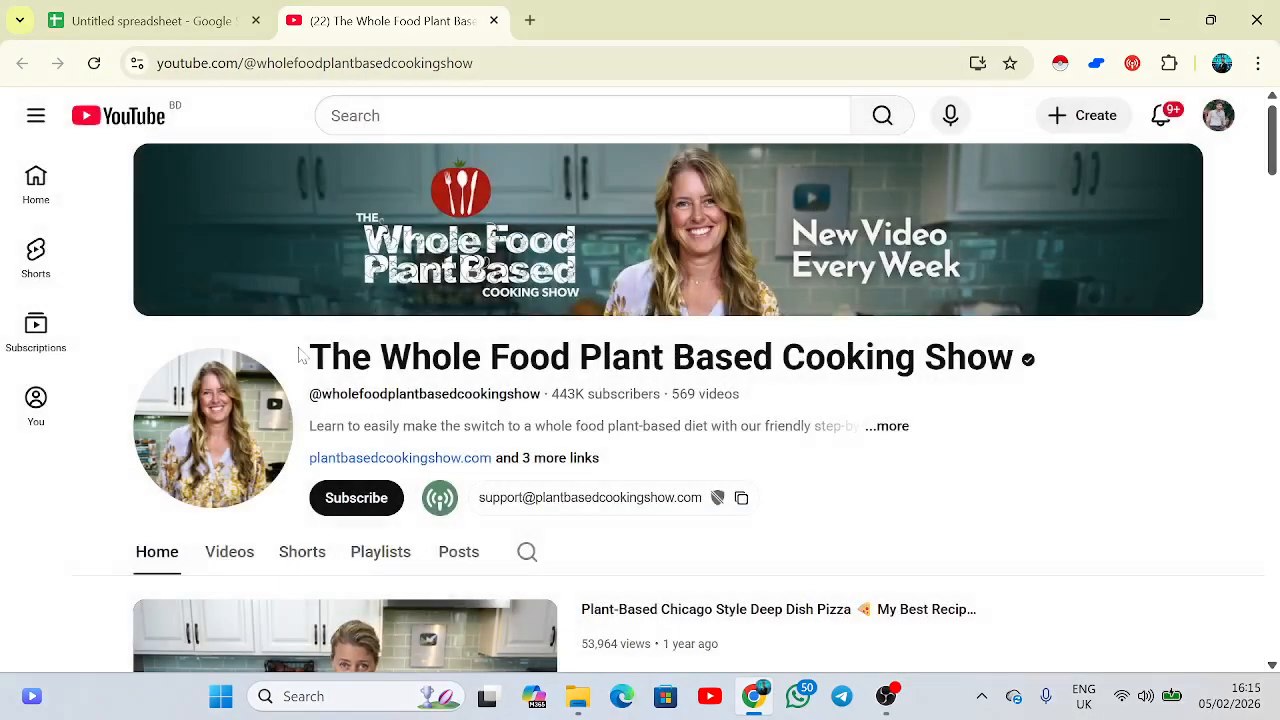
{"action": "left_click_drag", "start_coordinate": [298, 355], "coordinate": [1022, 372]}
{"action": "key", "text": "ctrl+c"}
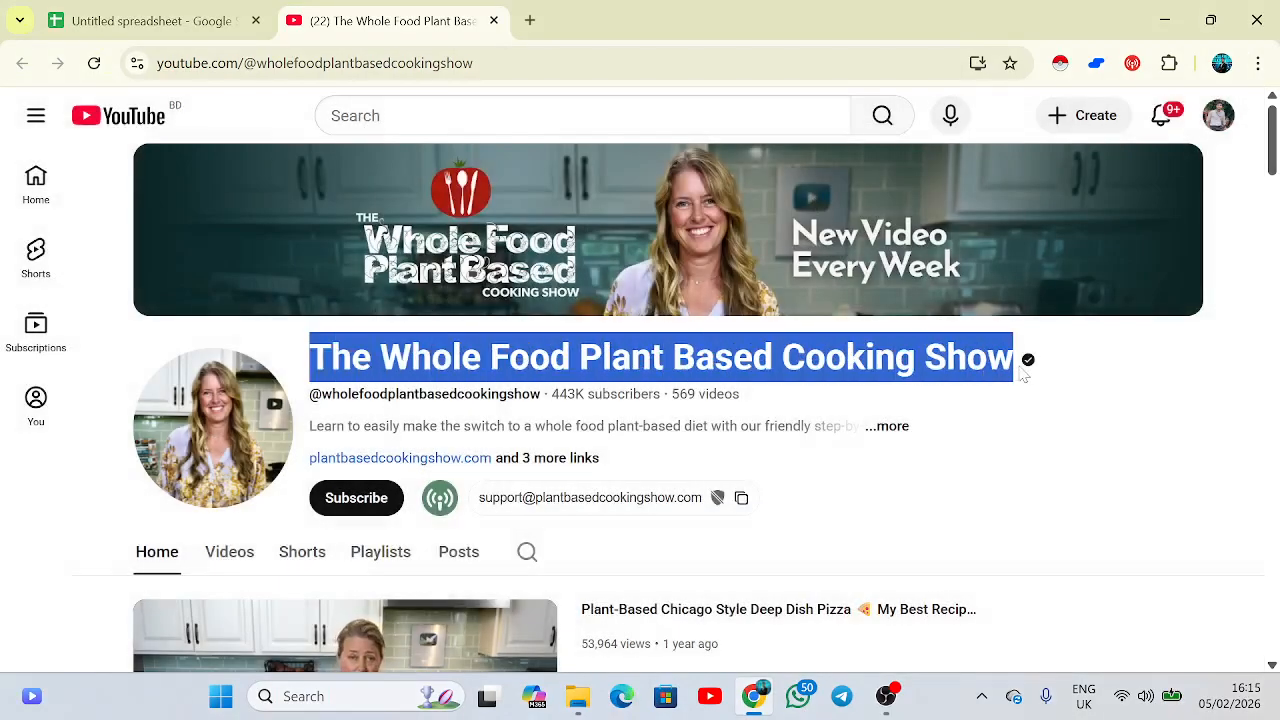
{"action": "left_click", "coordinate": [530, 20]}
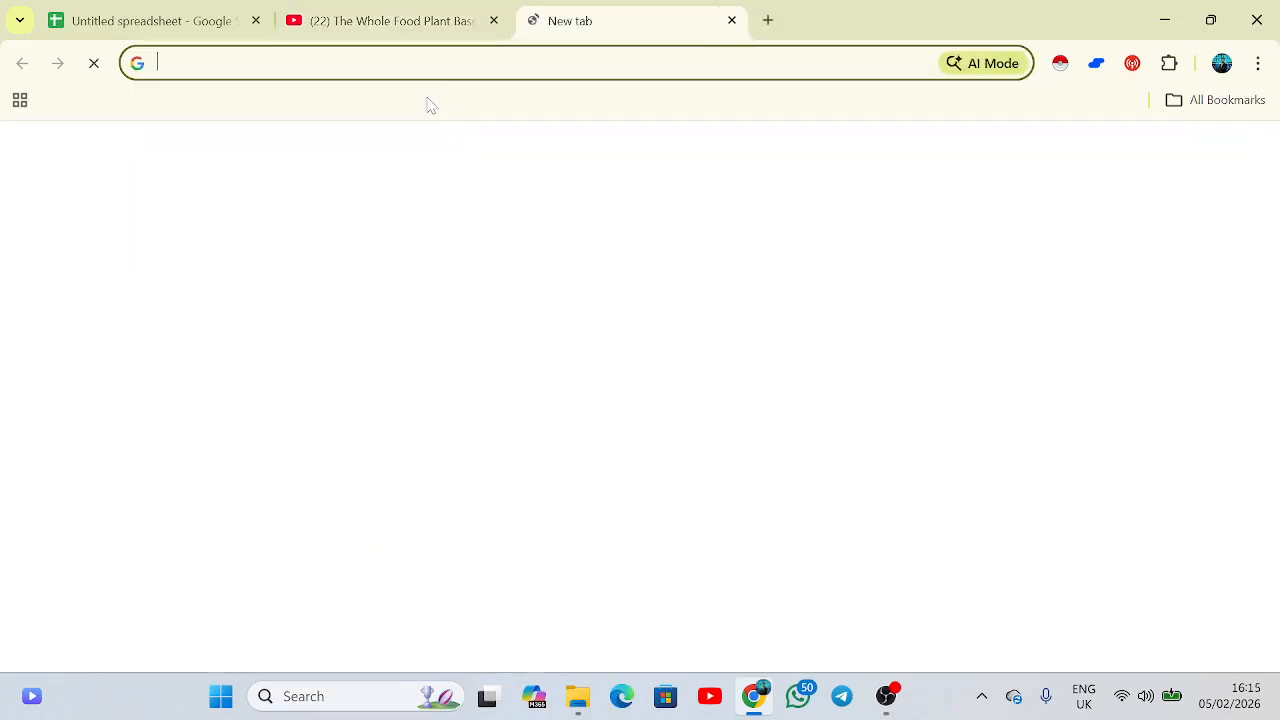
{"action": "key", "text": "ctrl+v"}
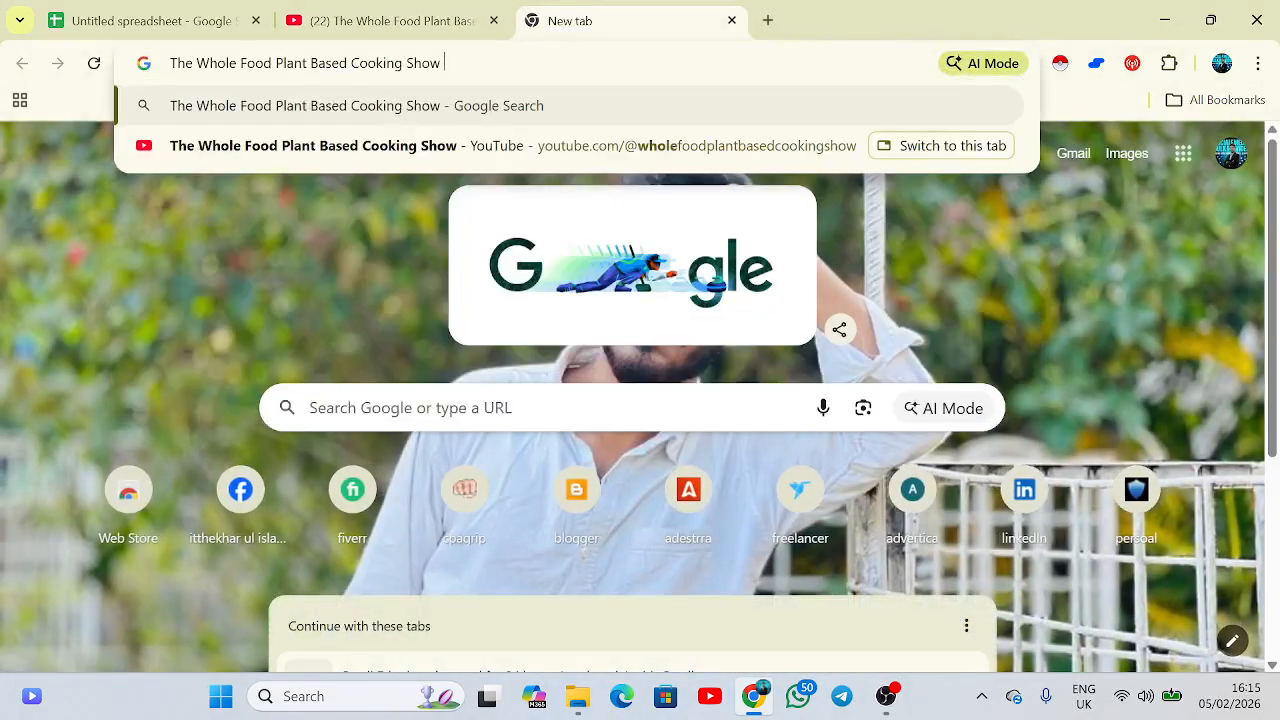
{"action": "type", "text": "in"}
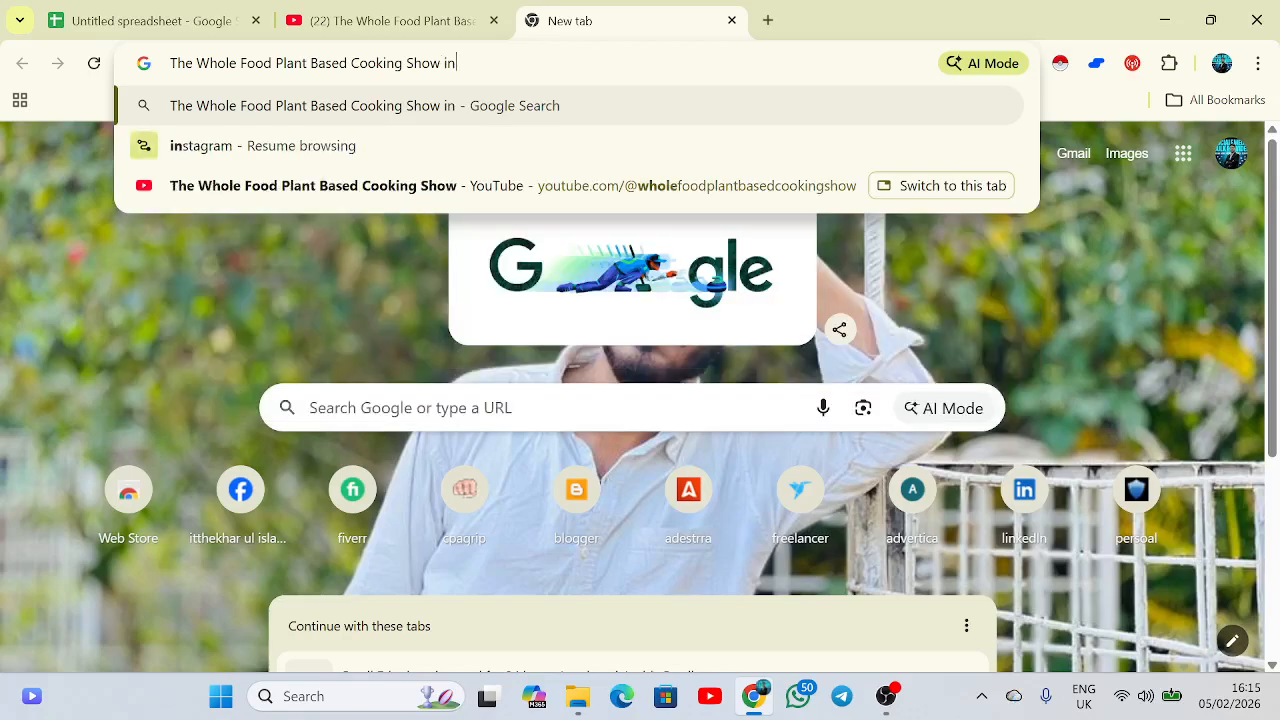
{"action": "type", "text": "stag"}
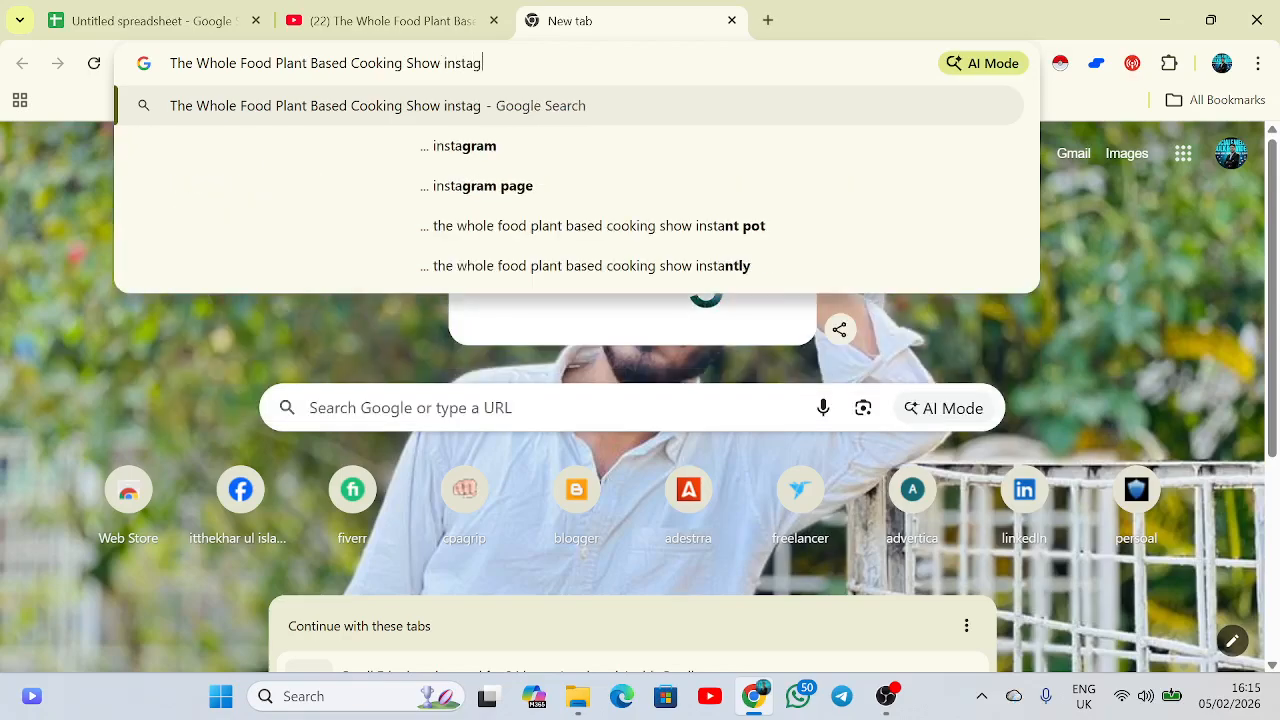
{"action": "type", "text": "ram"}
{"action": "key", "text": "Return"}
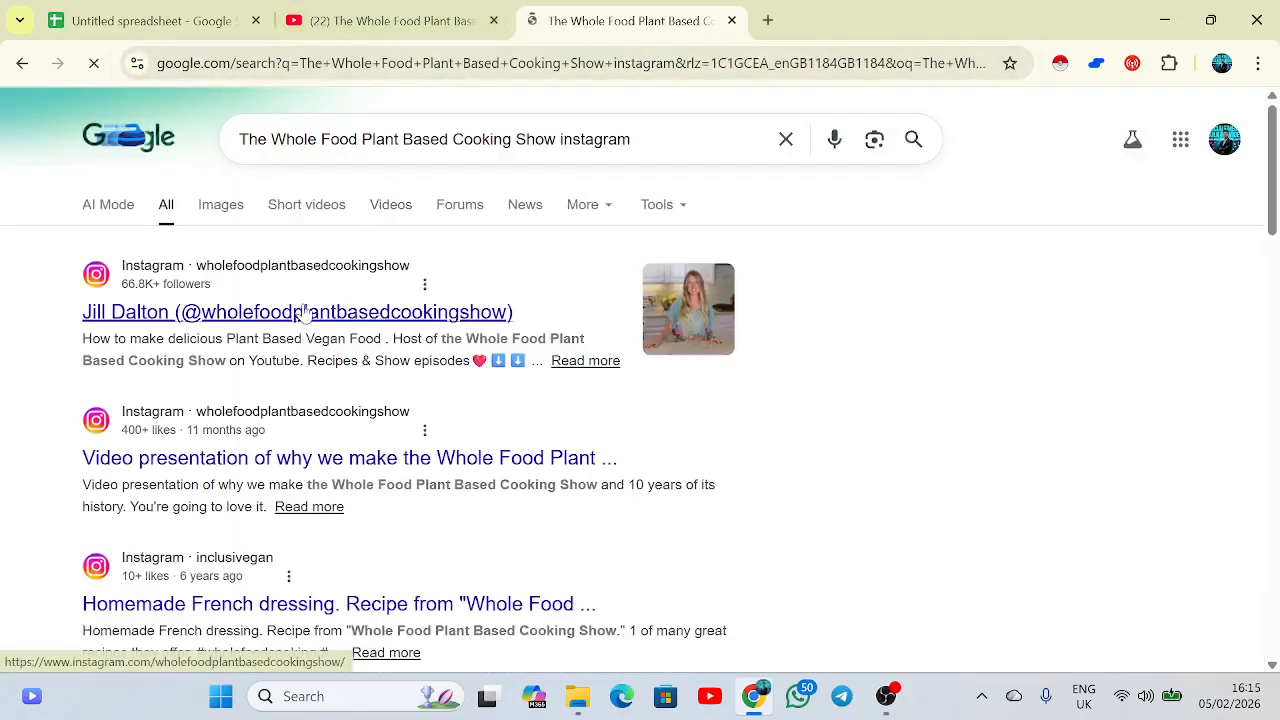
Open the wholefoodplantbasedcookingshow Instagram profile from the search results and compare it with the YouTube channel
{"action": "left_click", "coordinate": [165, 270]}
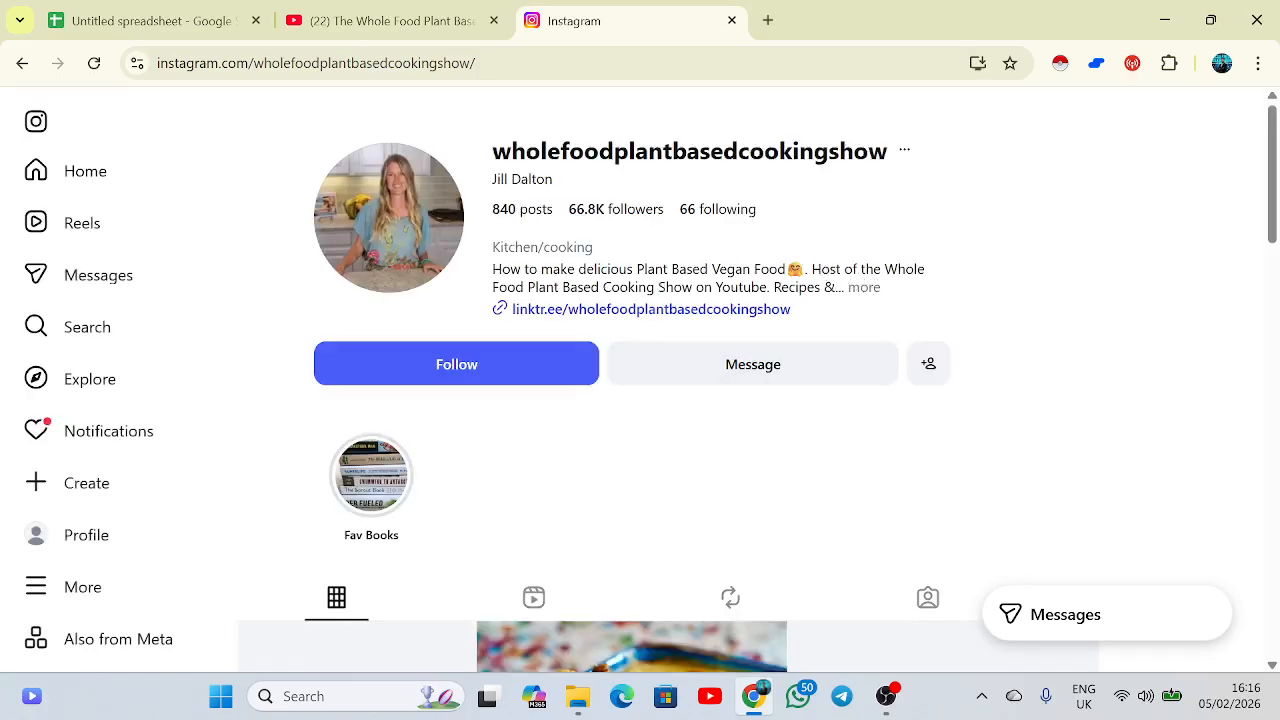
{"action": "left_click", "coordinate": [390, 20]}
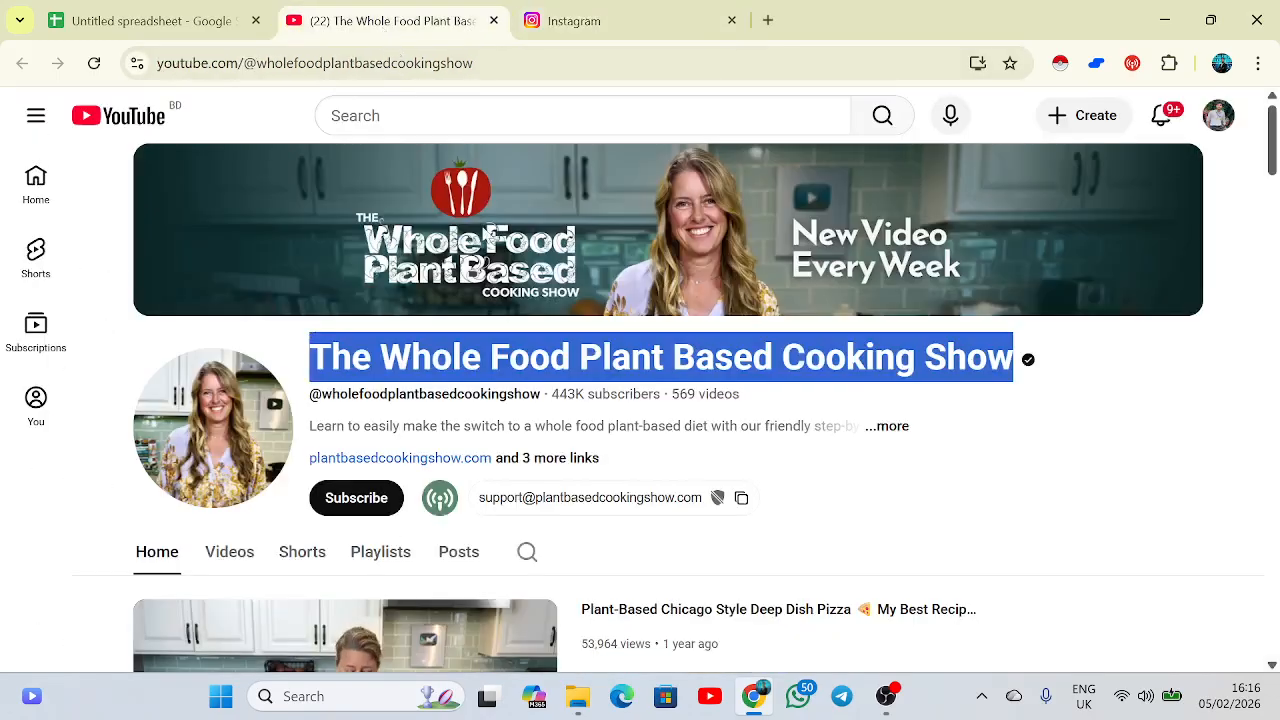
{"action": "left_click", "coordinate": [568, 31]}
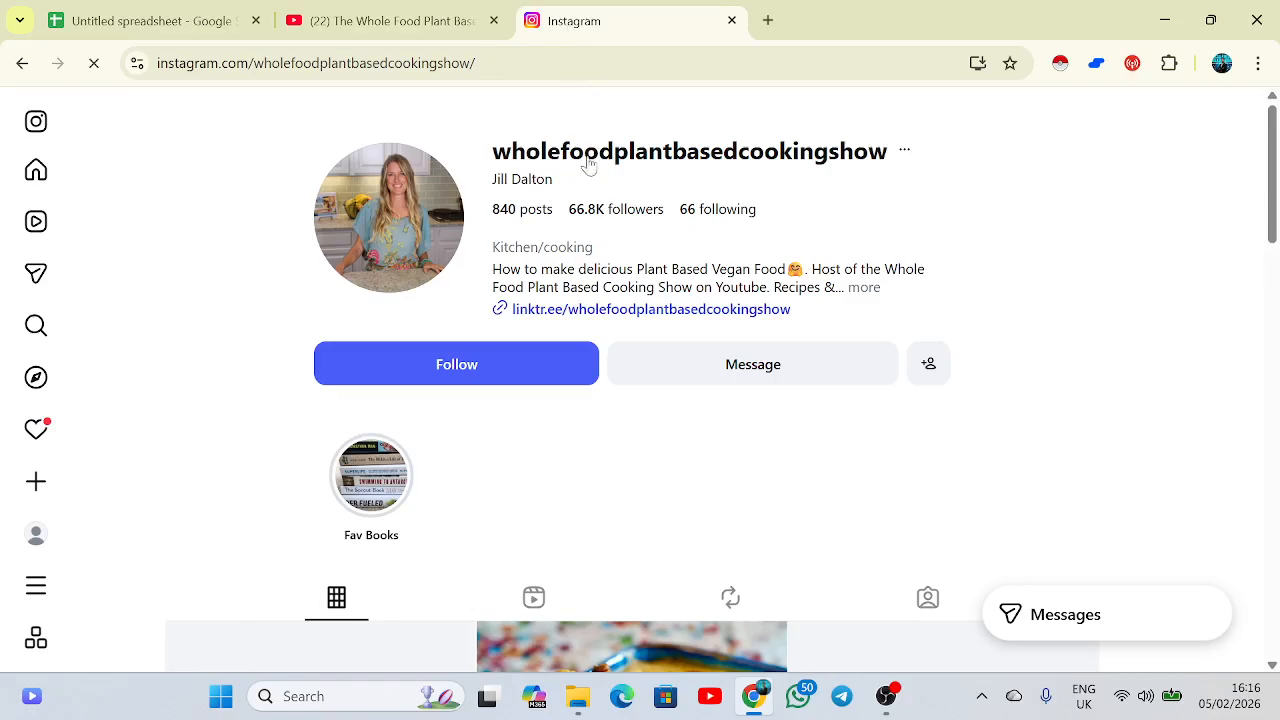
{"action": "left_click", "coordinate": [390, 20]}
{"action": "left_click", "coordinate": [585, 31]}
Copy the wholefoodplantbasedcookingshow Instagram profile URL and paste it into the IG cell G10 of the lead table
{"action": "left_click", "coordinate": [163, 63]}
{"action": "key", "text": "ctrl+c"}
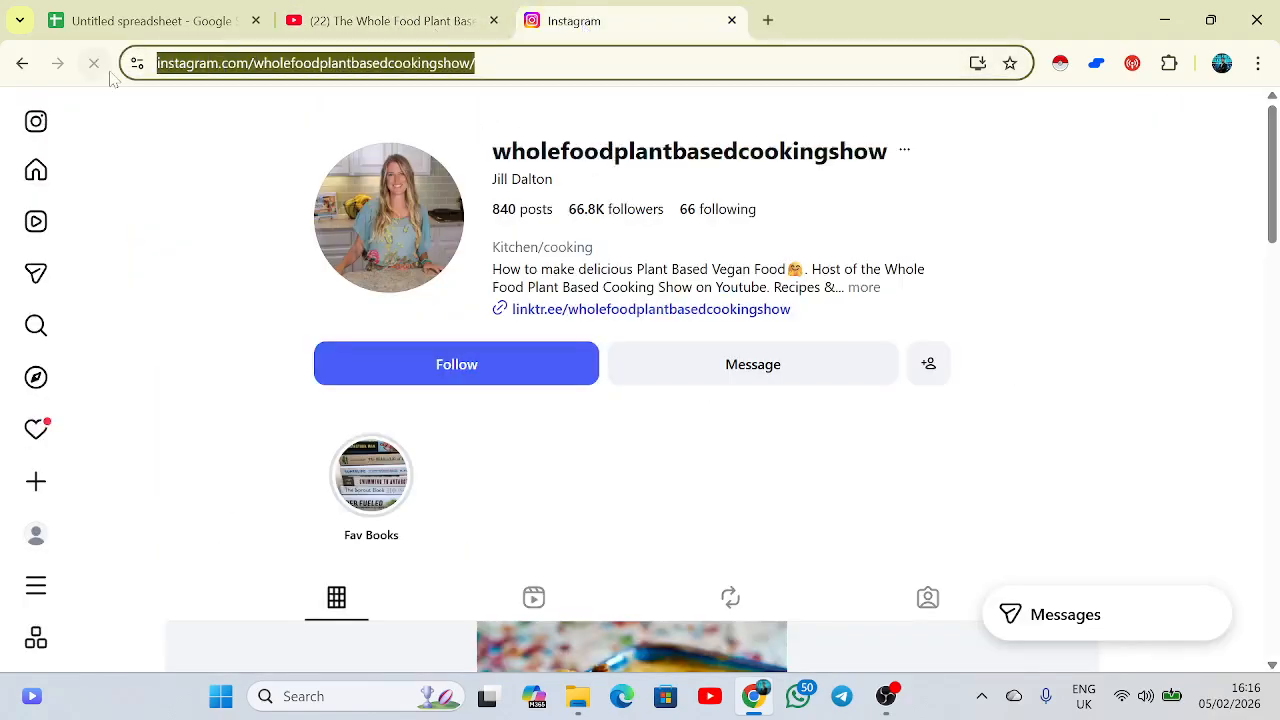
{"action": "left_click", "coordinate": [92, 16]}
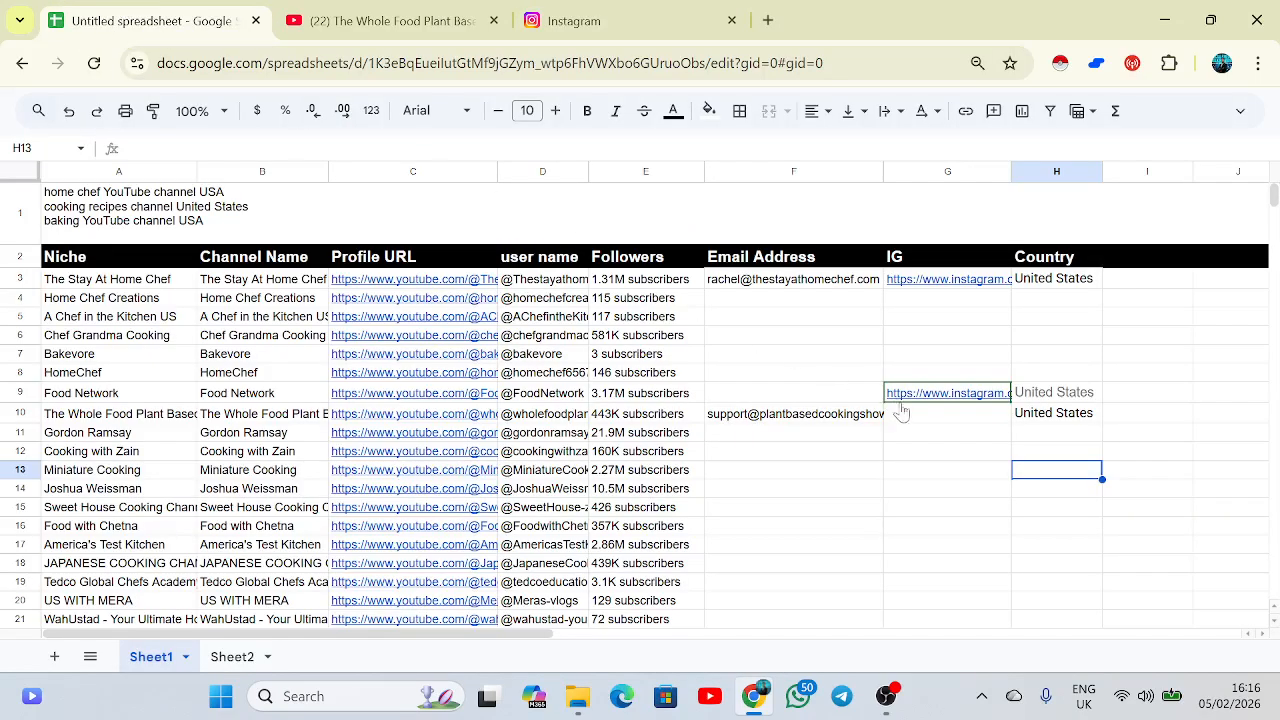
{"action": "left_click", "coordinate": [928, 420]}
{"action": "key", "text": "ctrl+v"}
{"action": "left_click", "coordinate": [964, 470]}
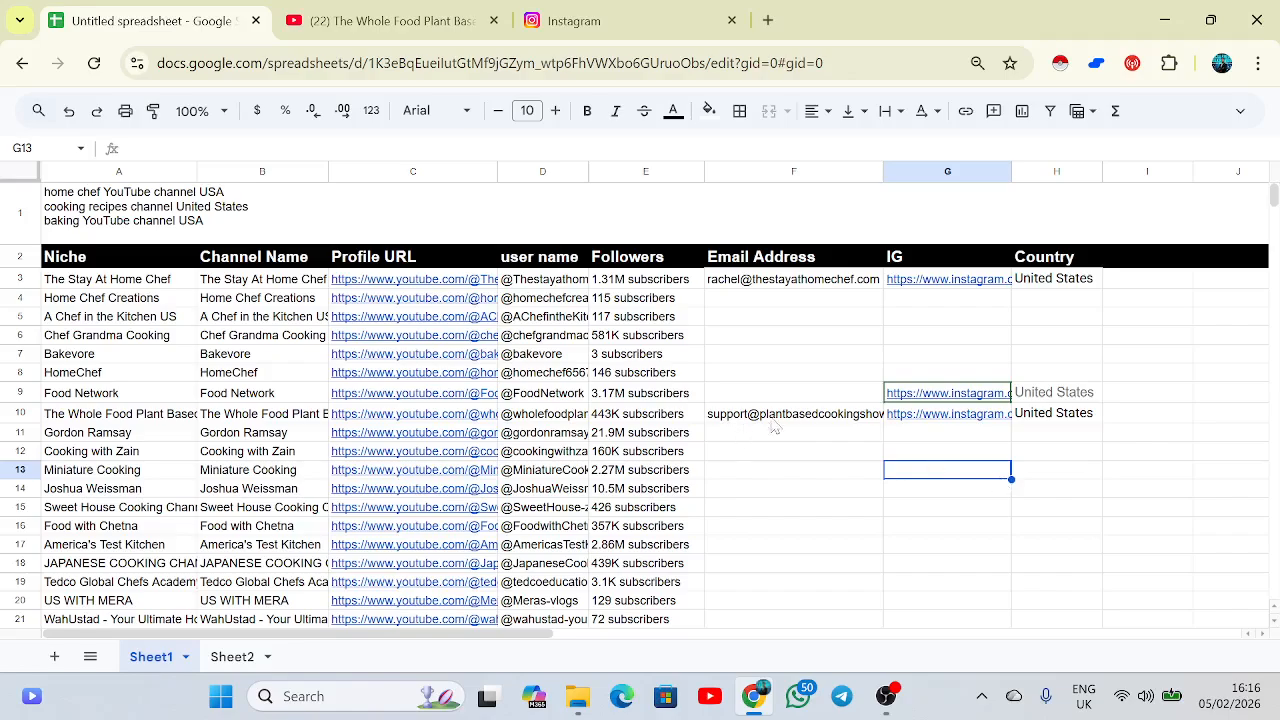
Review the collected channels in the lead table, checking the Niche column entries and the email in F10
{"action": "scroll", "coordinate": [552, 410], "scroll_direction": "down", "scroll_amount": 5}
{"action": "scroll", "coordinate": [557, 420], "scroll_direction": "down", "scroll_amount": 3}
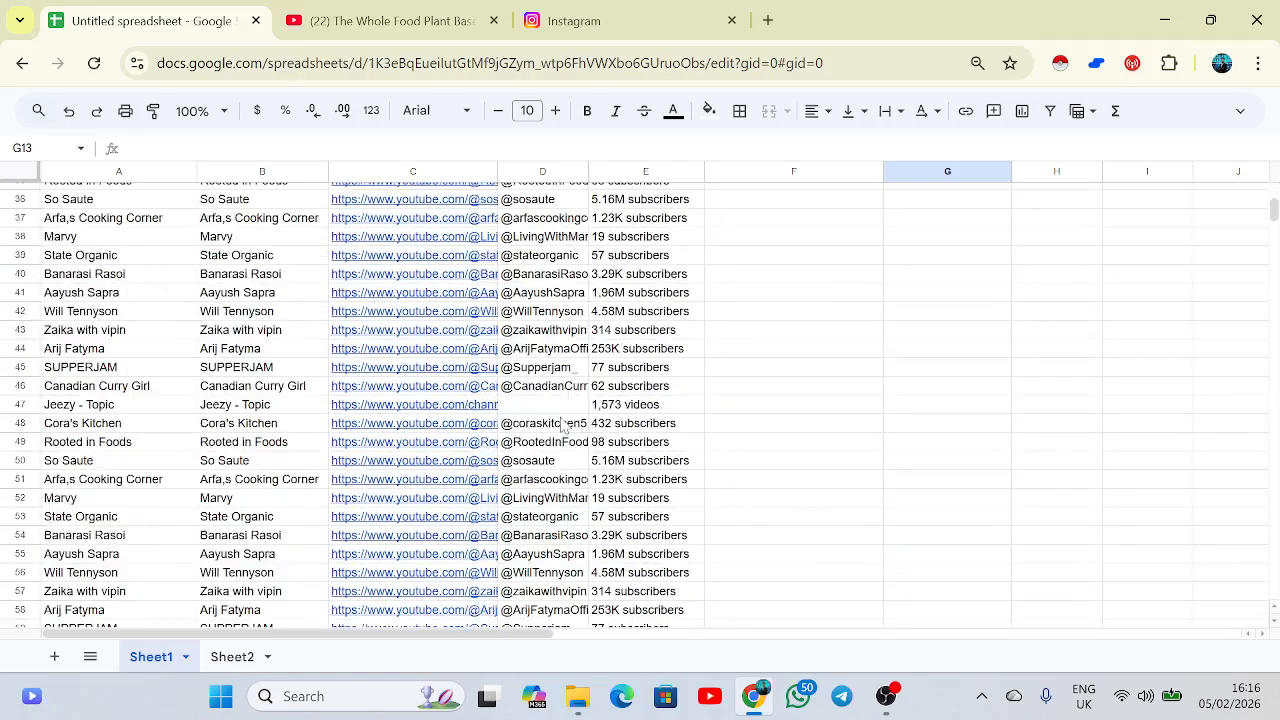
{"action": "scroll", "coordinate": [700, 428], "scroll_direction": "up", "scroll_amount": 10}
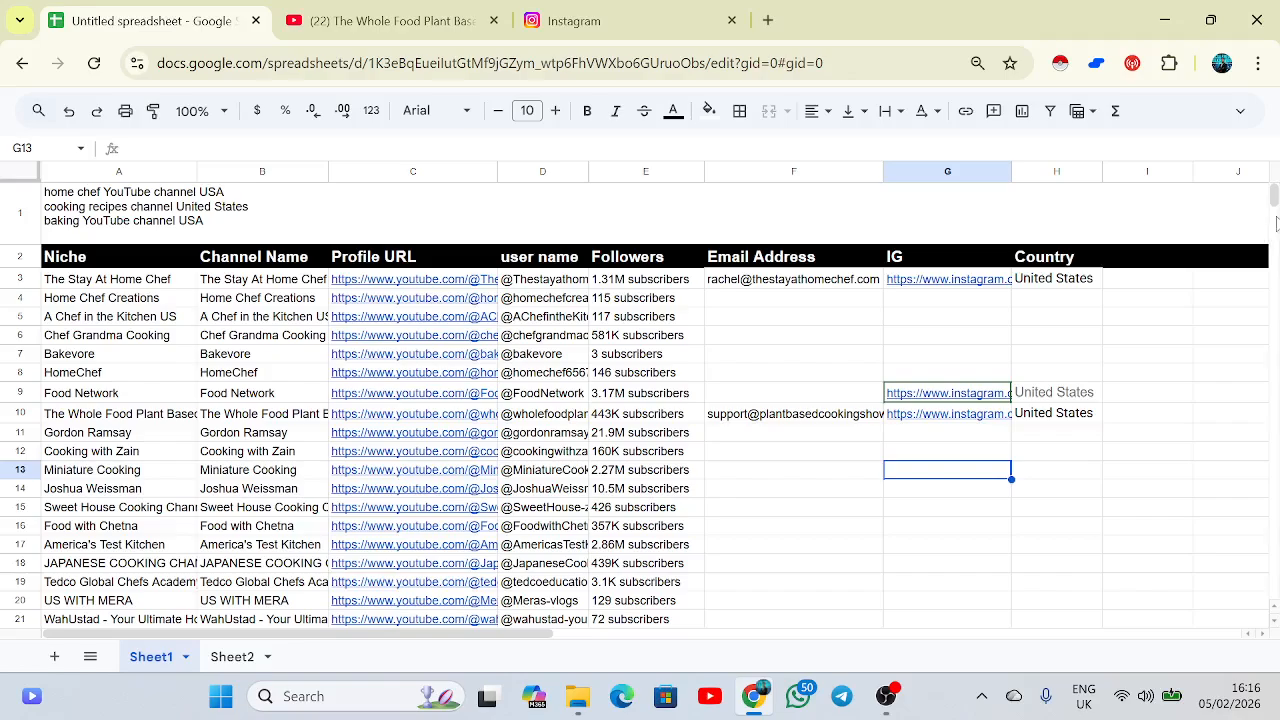
{"action": "mouse_move", "coordinate": [1274, 195]}
{"action": "left_mouse_down"}
{"action": "mouse_move", "coordinate": [1274, 208]}
{"action": "mouse_move", "coordinate": [1254, 180]}
{"action": "left_mouse_up"}
{"action": "left_click", "coordinate": [774, 418]}
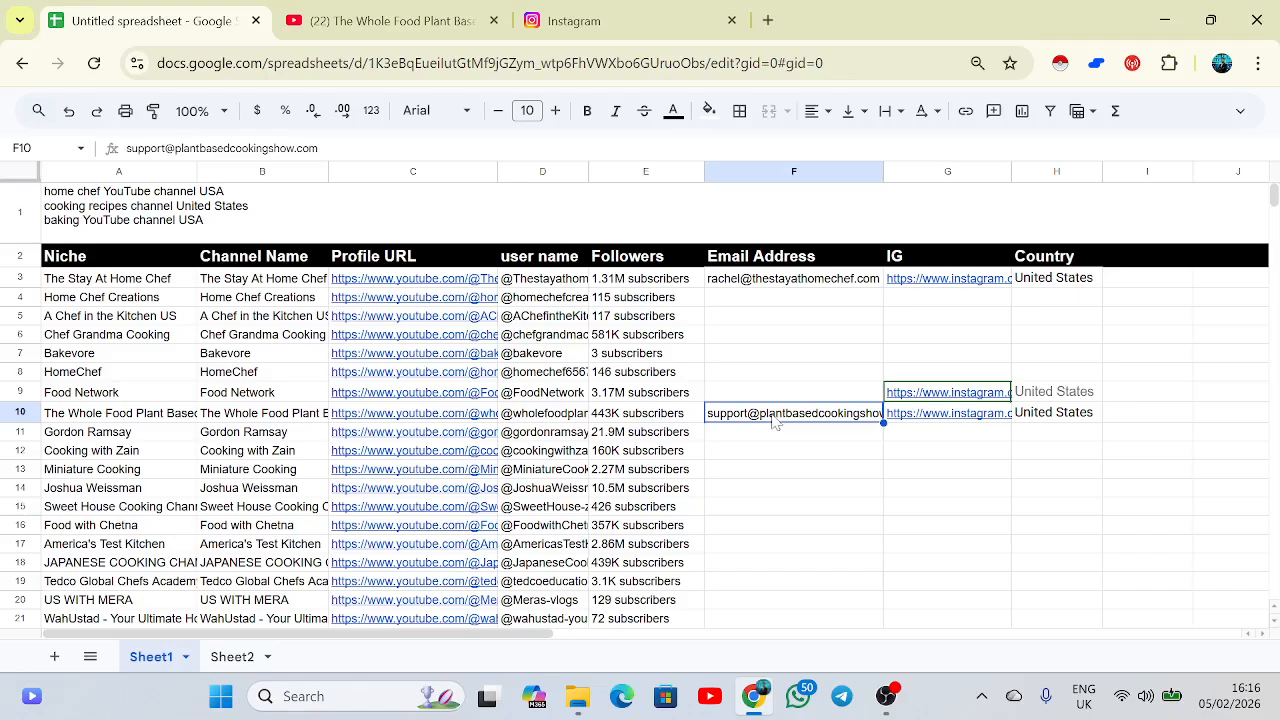
{"action": "left_click", "coordinate": [136, 280]}
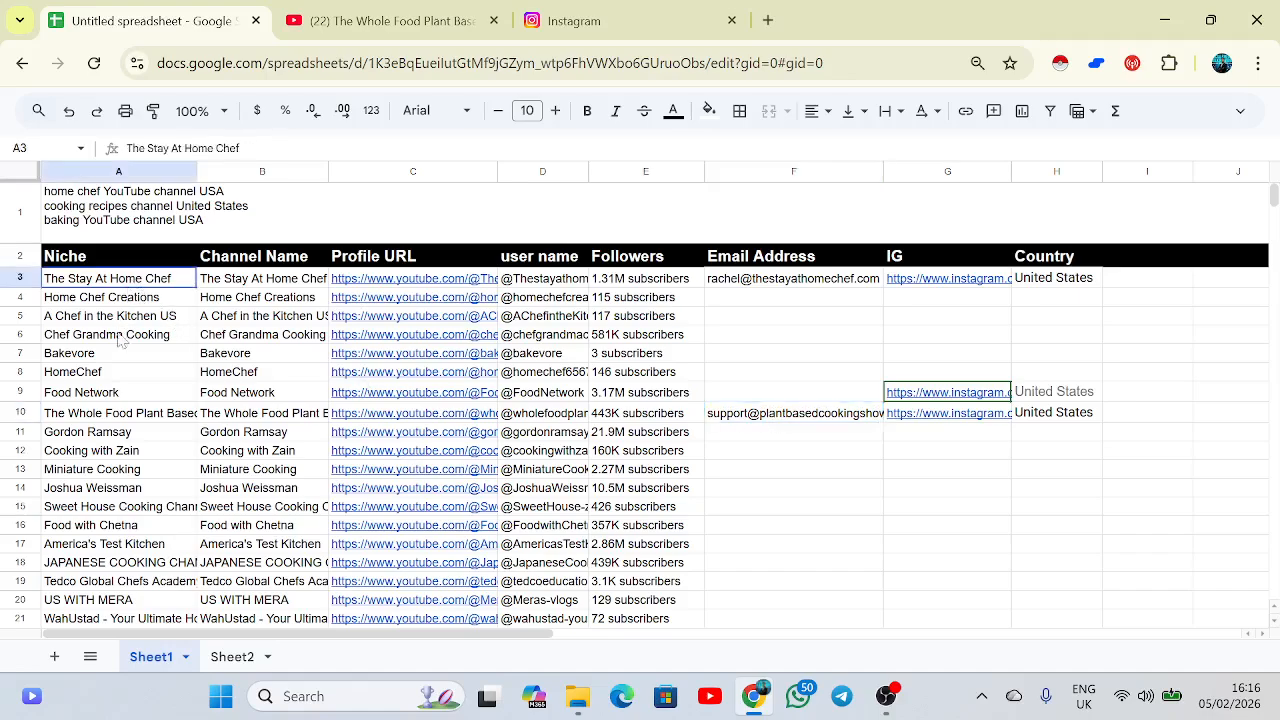
{"action": "left_click", "coordinate": [110, 420], "text": "shift"}
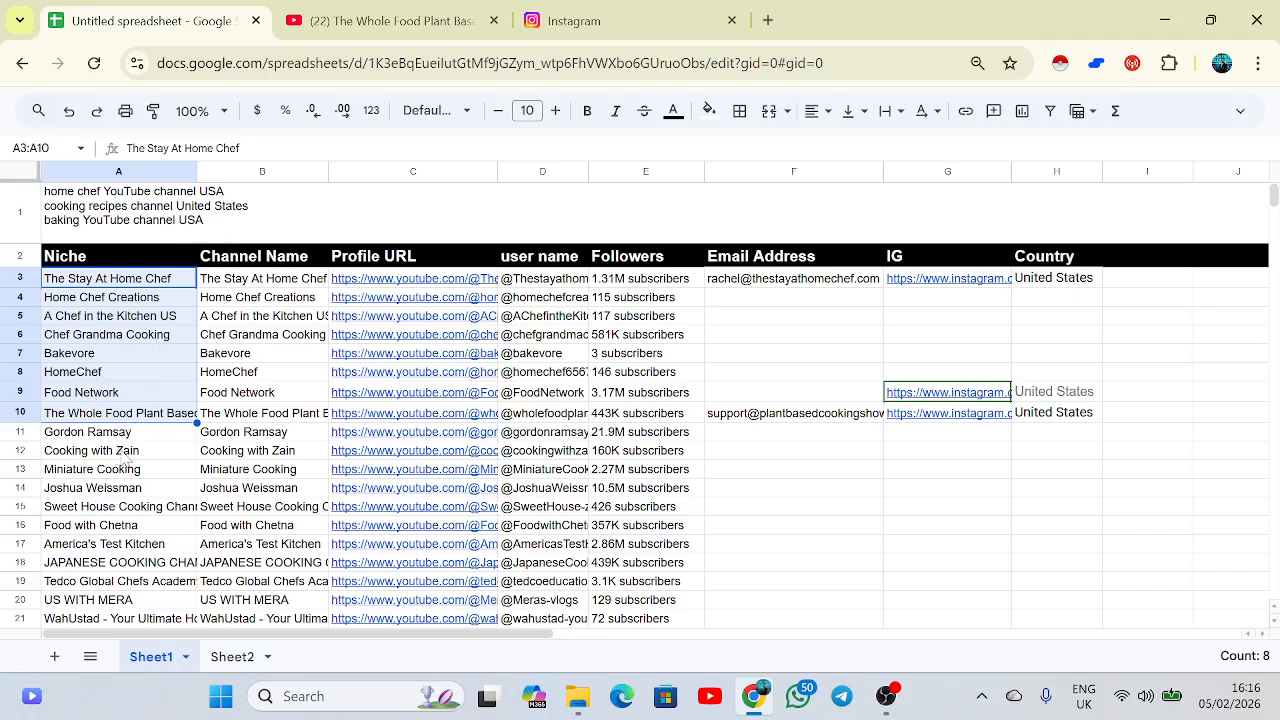
{"action": "left_click_drag", "start_coordinate": [136, 432], "coordinate": [124, 508]}
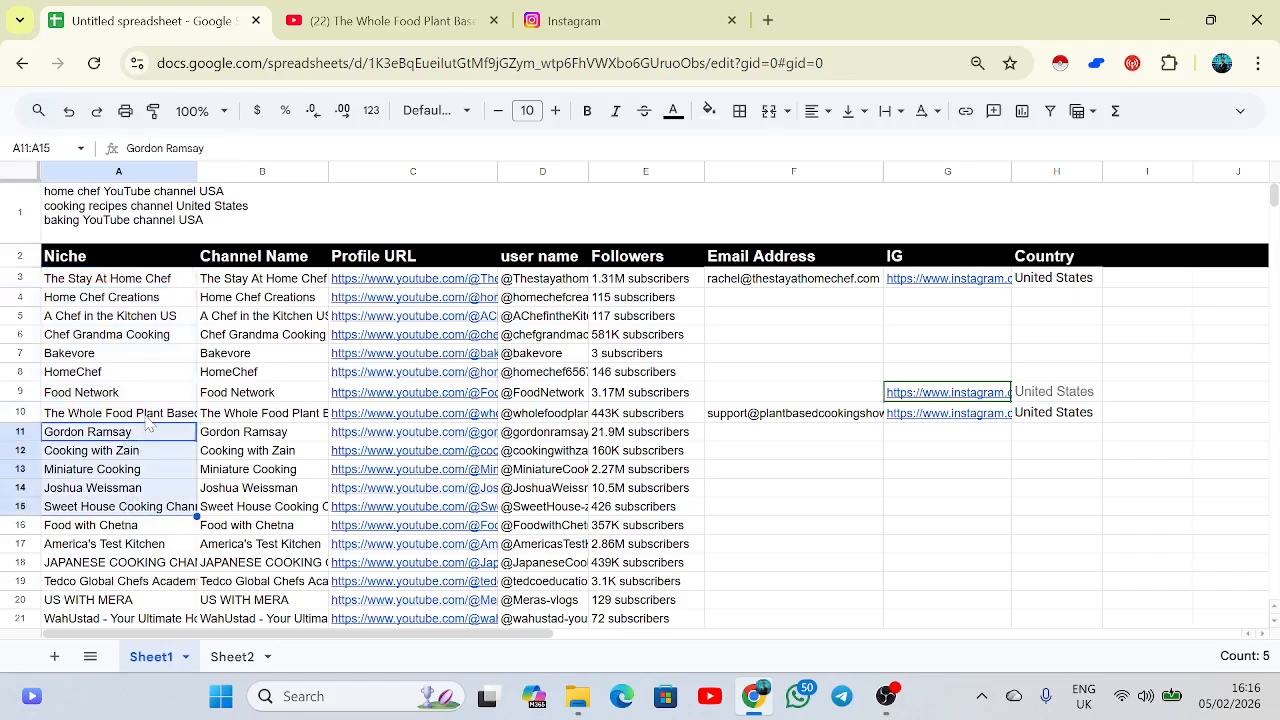
{"action": "left_click_drag", "start_coordinate": [157, 357], "coordinate": [148, 415]}
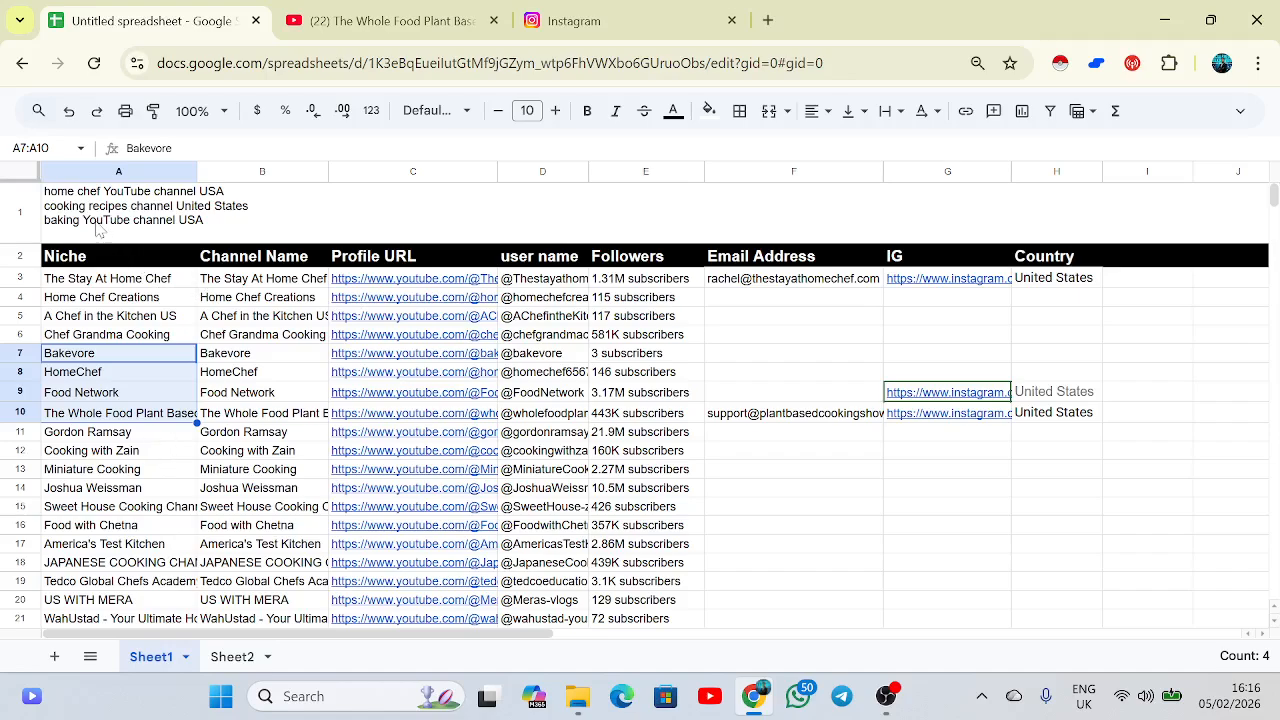
{"action": "left_click_drag", "start_coordinate": [118, 290], "coordinate": [125, 525]}
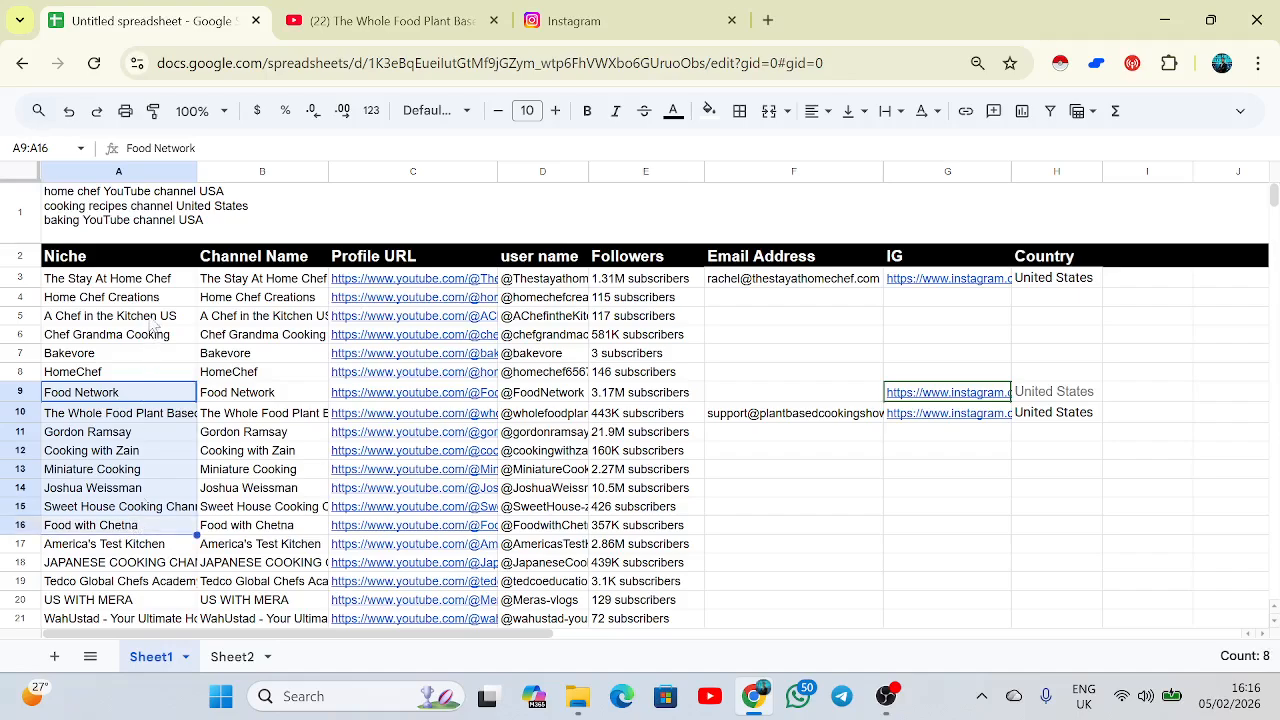
{"action": "left_click_drag", "start_coordinate": [152, 322], "coordinate": [157, 563]}
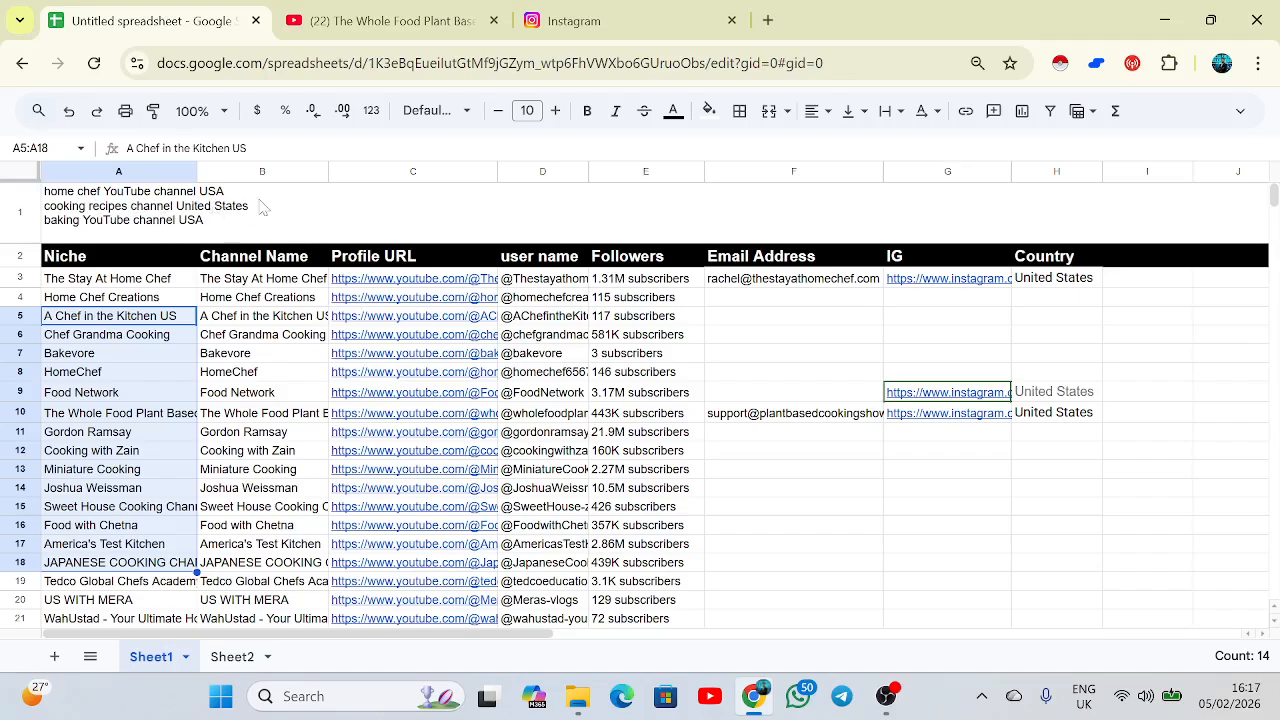
Copy the three search keyword lines for home chef, cooking recipes and baking channels from the merged row 1 cell
{"action": "left_click", "coordinate": [376, 22]}
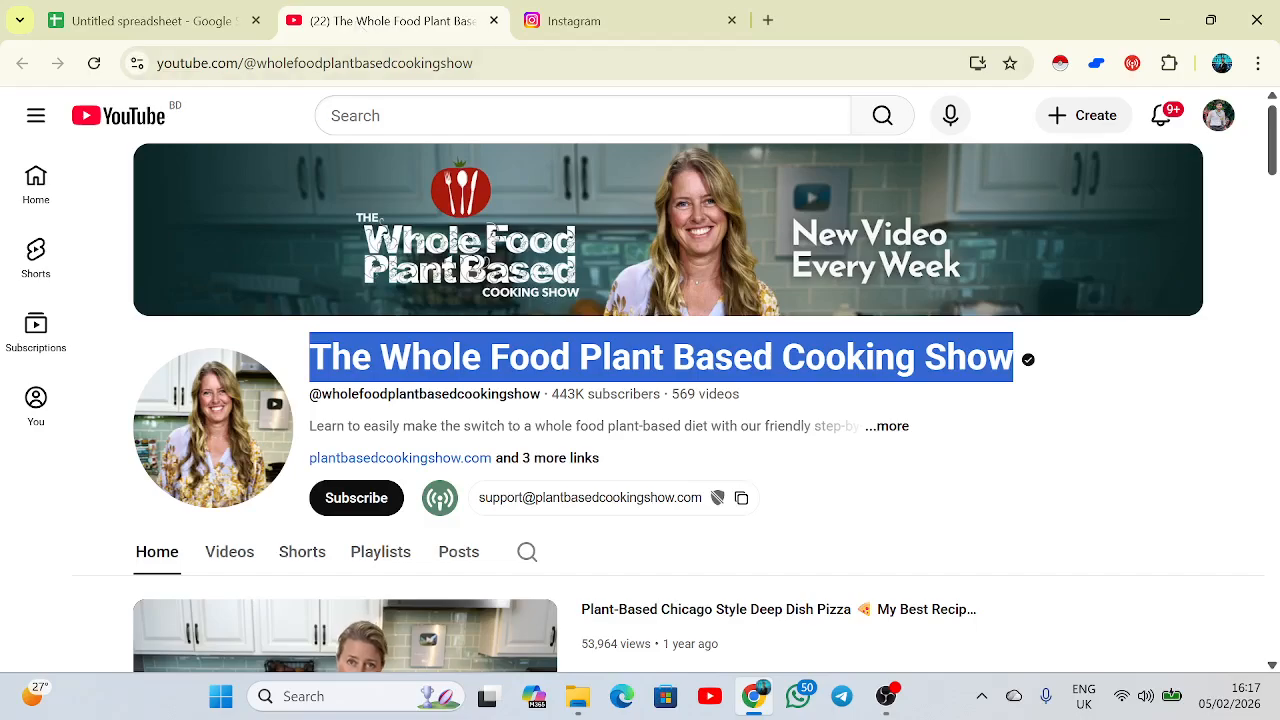
{"action": "left_click", "coordinate": [215, 21]}
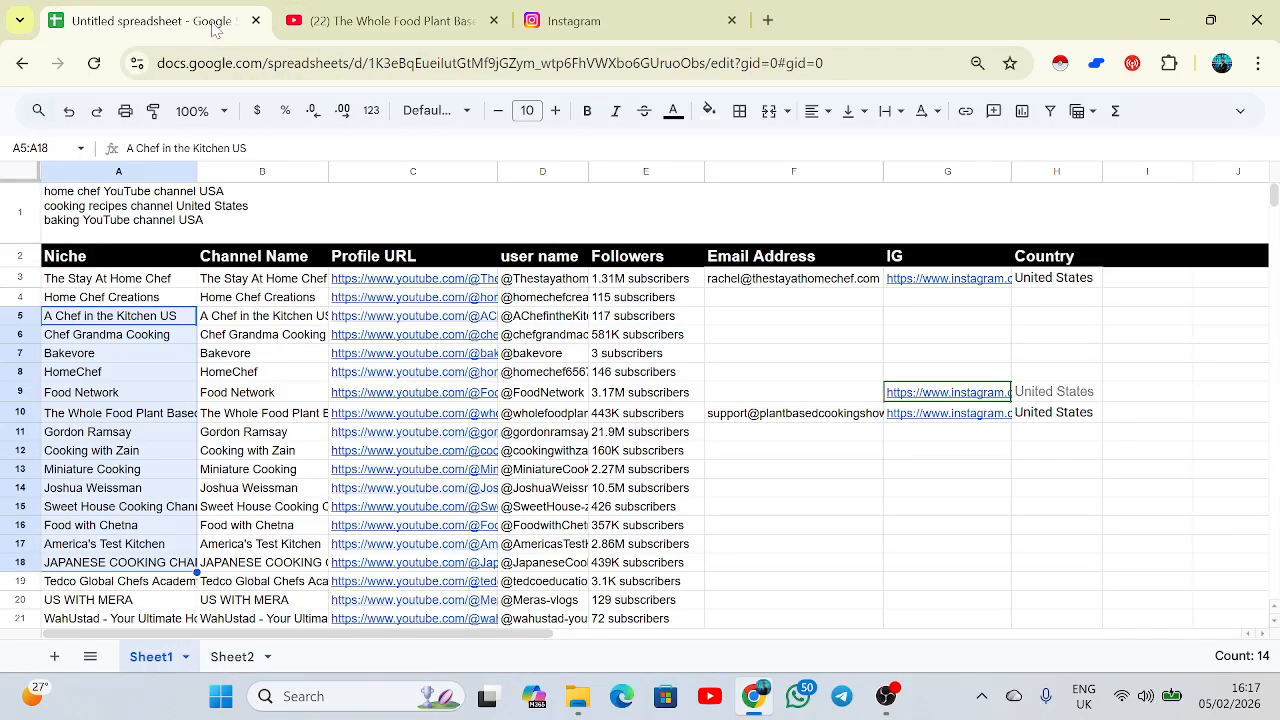
{"action": "left_click", "coordinate": [236, 205]}
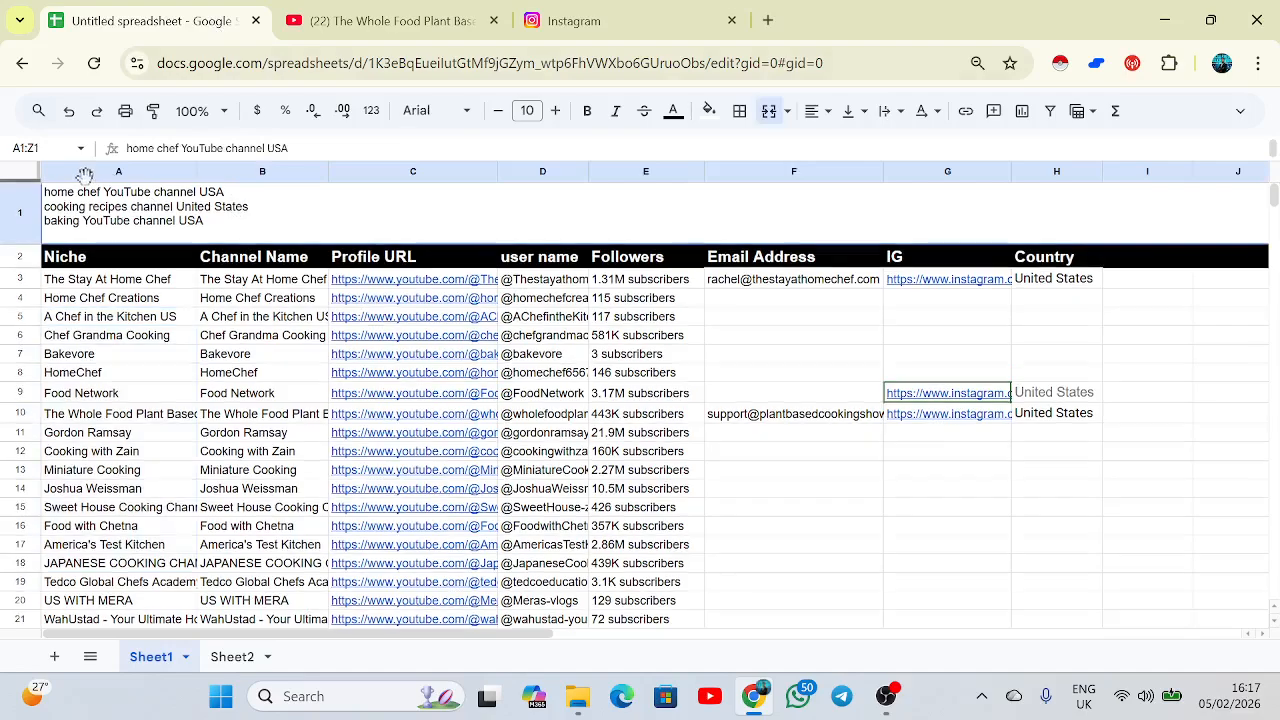
{"action": "double_click", "coordinate": [236, 217]}
{"action": "left_click_drag", "start_coordinate": [230, 219], "coordinate": [33, 210]}
{"action": "key", "text": "ctrl+c"}
Search YouTube for the copied home chef, cooking recipes and baking keywords and filter the results to Channels
{"action": "left_click", "coordinate": [380, 20]}
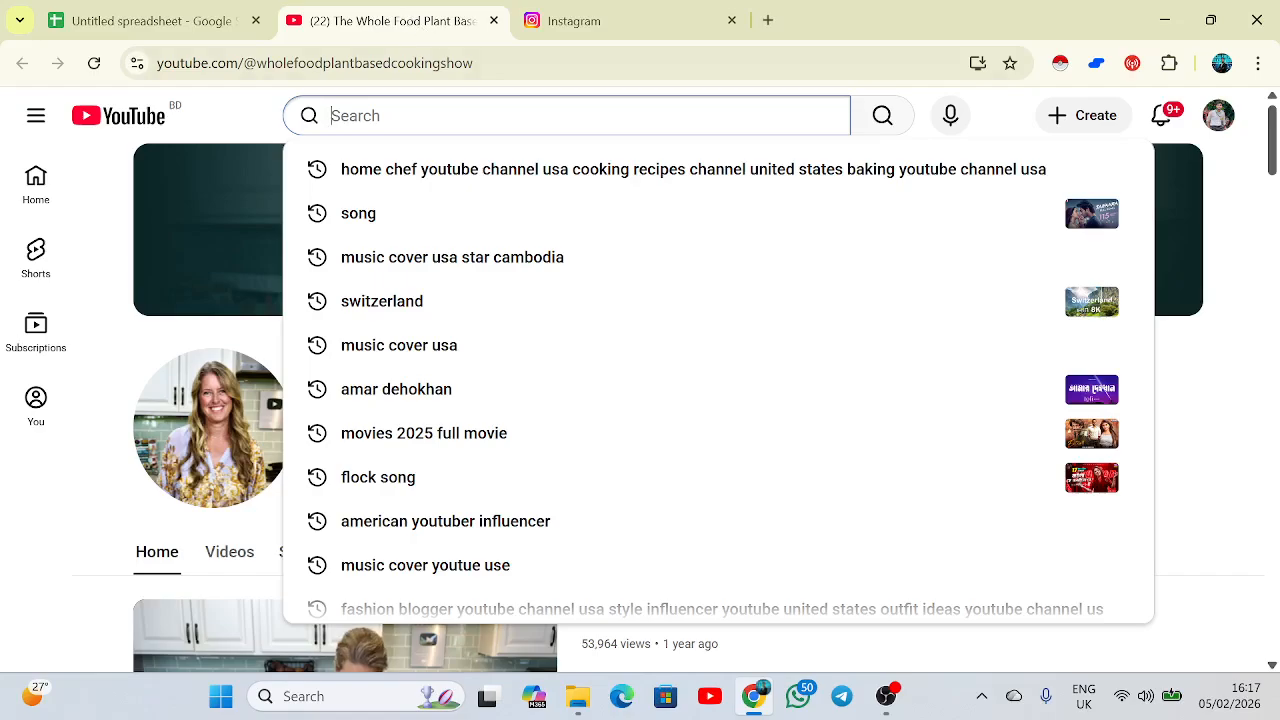
{"action": "key", "text": "ctrl+v"}
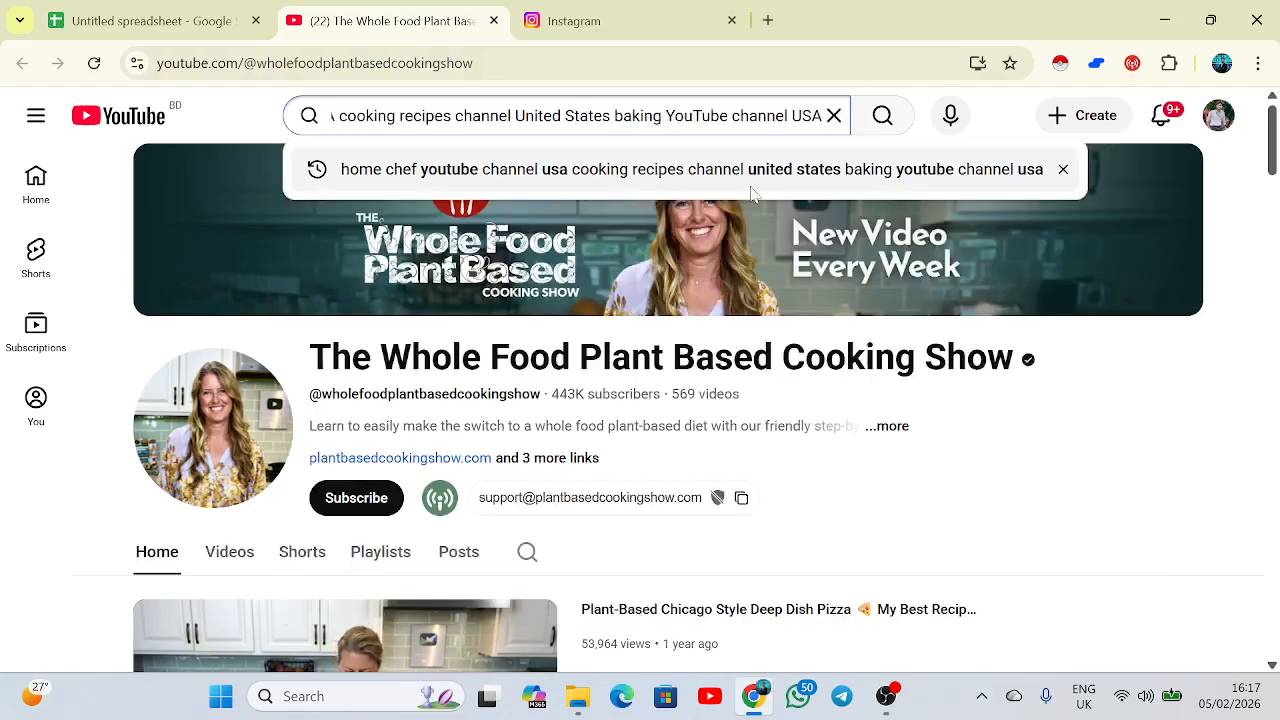
{"action": "left_click", "coordinate": [750, 189]}
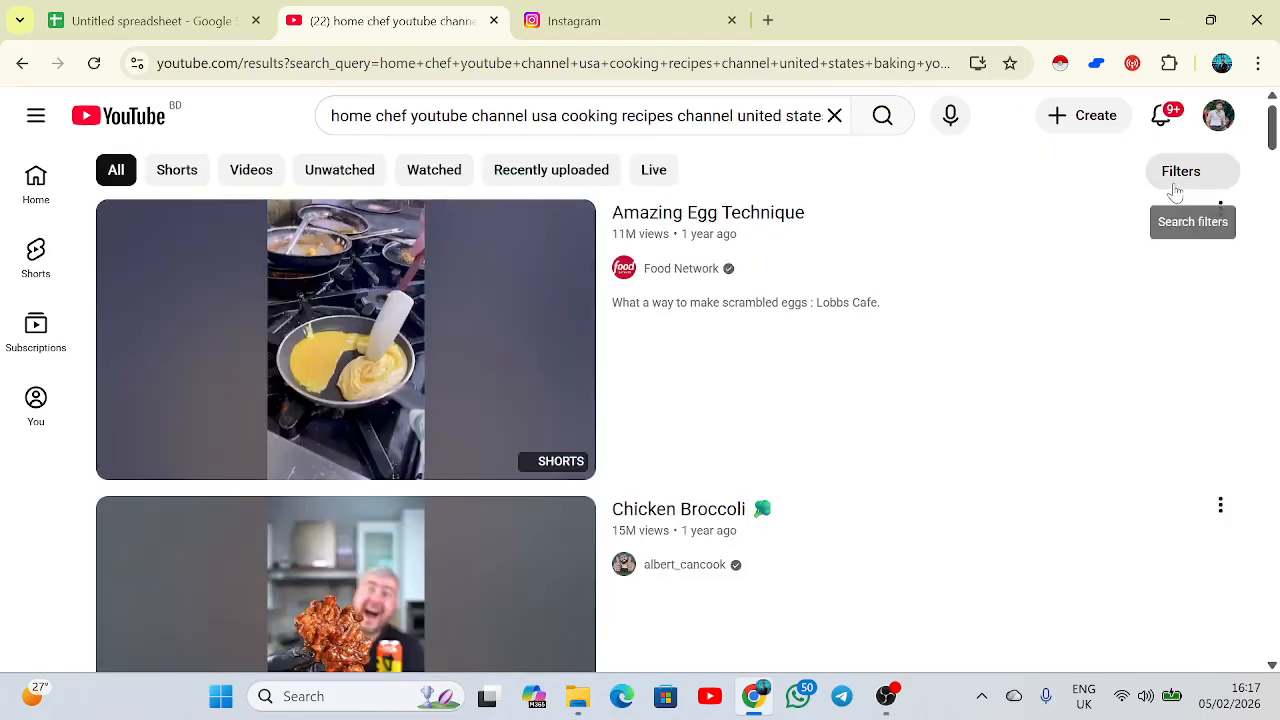
{"action": "left_click", "coordinate": [1176, 190]}
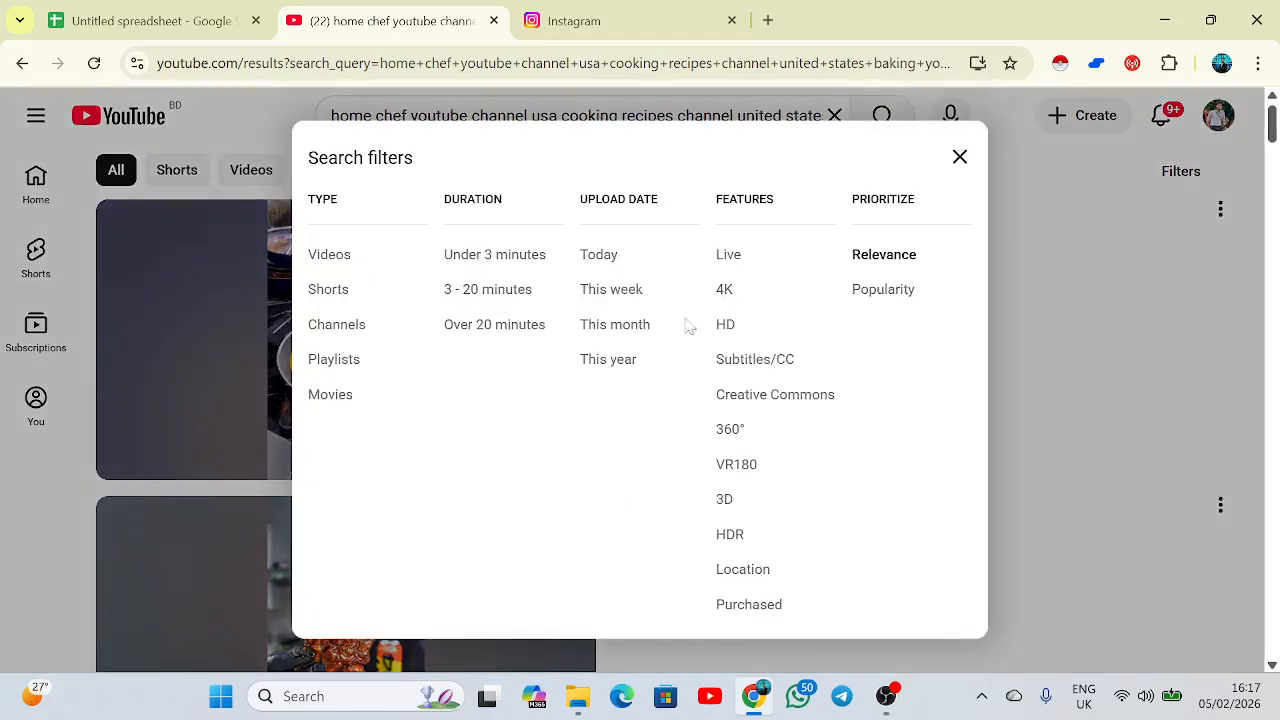
{"action": "left_click", "coordinate": [336, 334]}
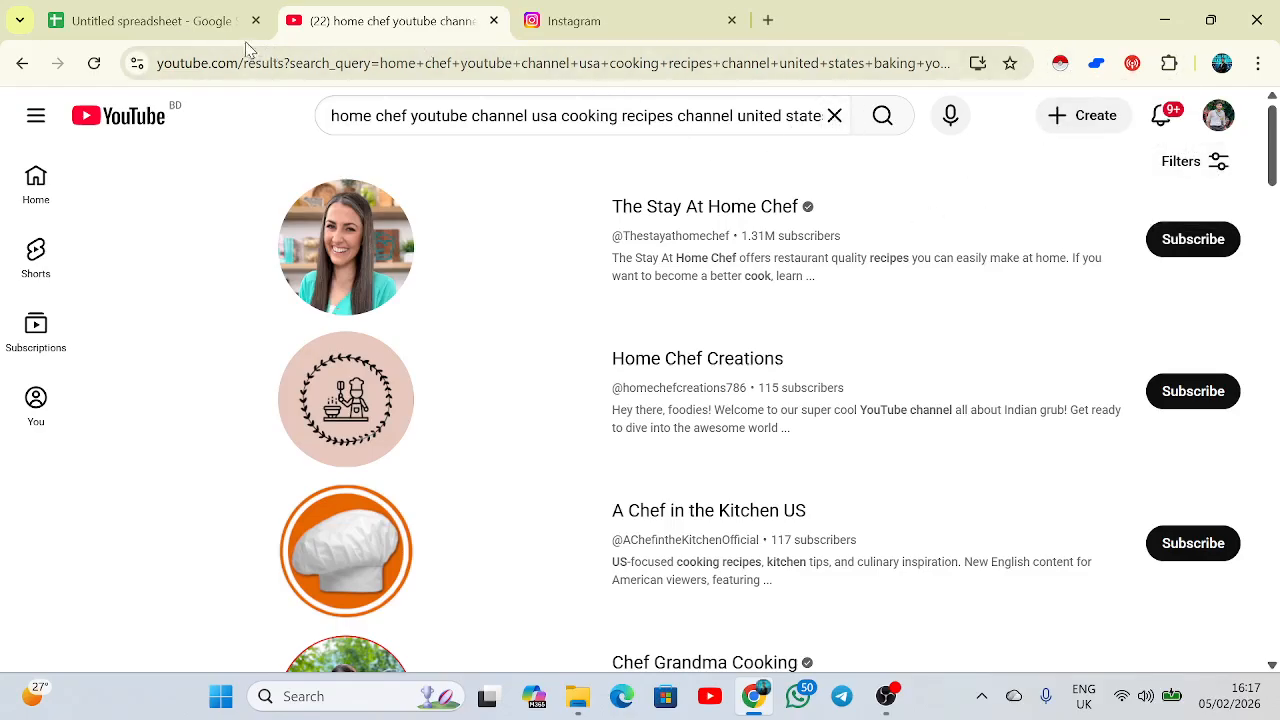
Review the scraped channel data in Sheet2 of the spreadsheet
{"action": "left_click", "coordinate": [171, 38]}
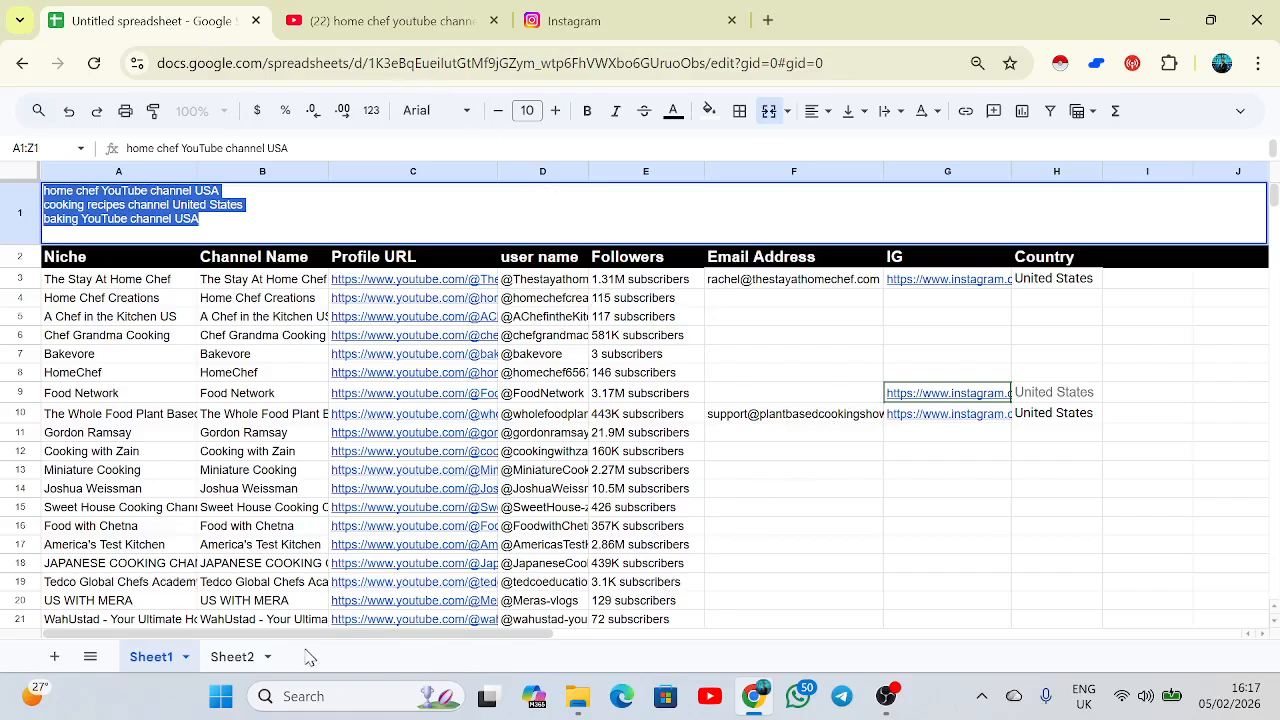
{"action": "left_click", "coordinate": [252, 657]}
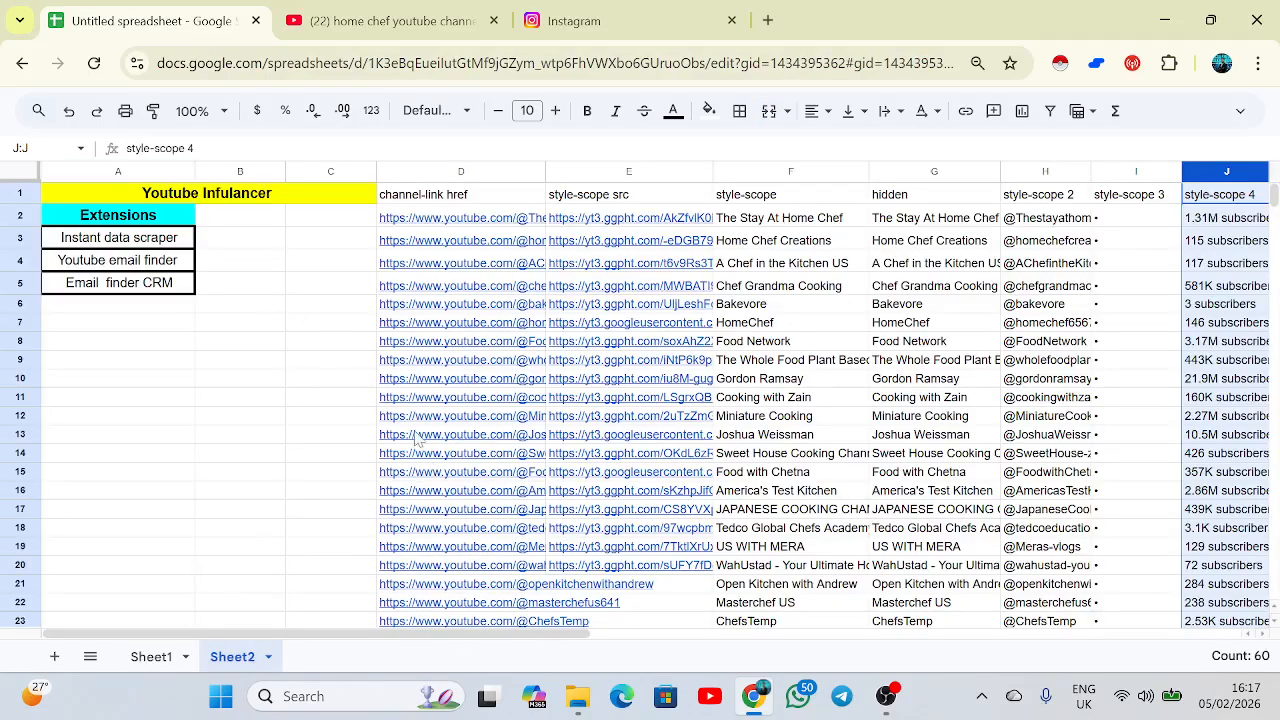
{"action": "left_click_drag", "start_coordinate": [439, 636], "coordinate": [209, 486]}
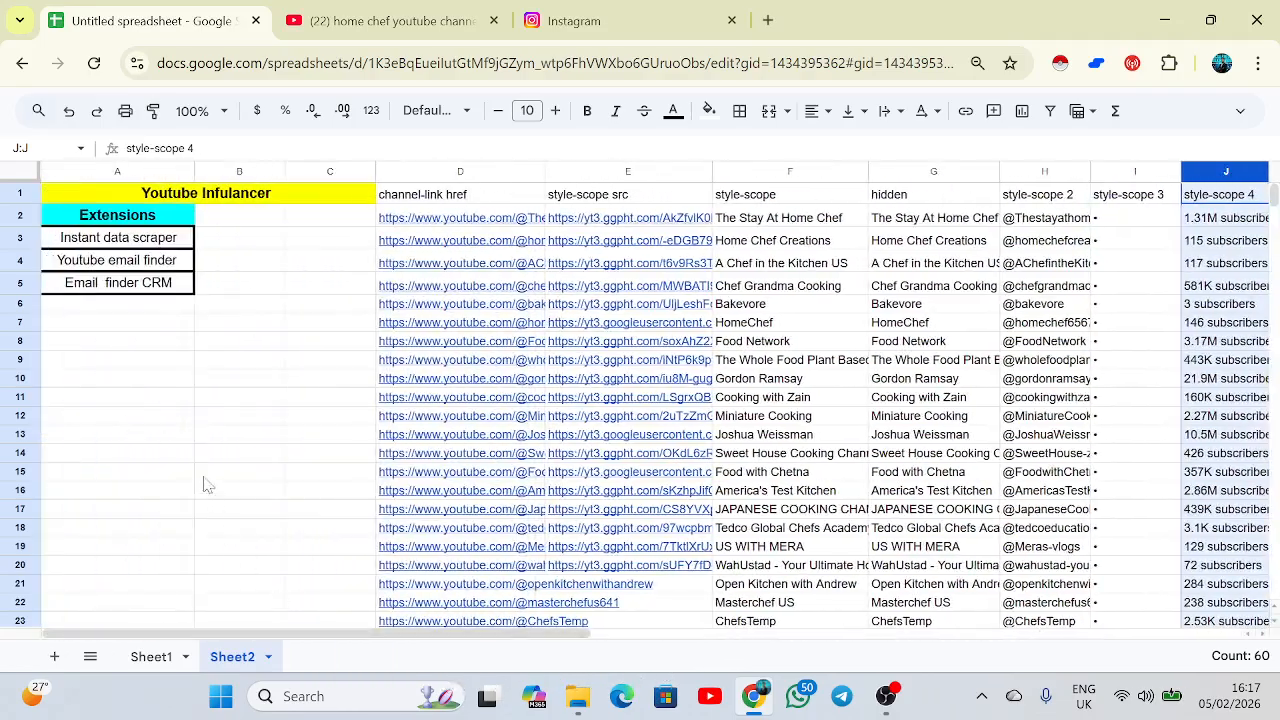
Review the Niche, Channel Name, Profile URL, user name and Followers columns of the lead table in Sheet1
{"action": "left_click", "coordinate": [168, 658]}
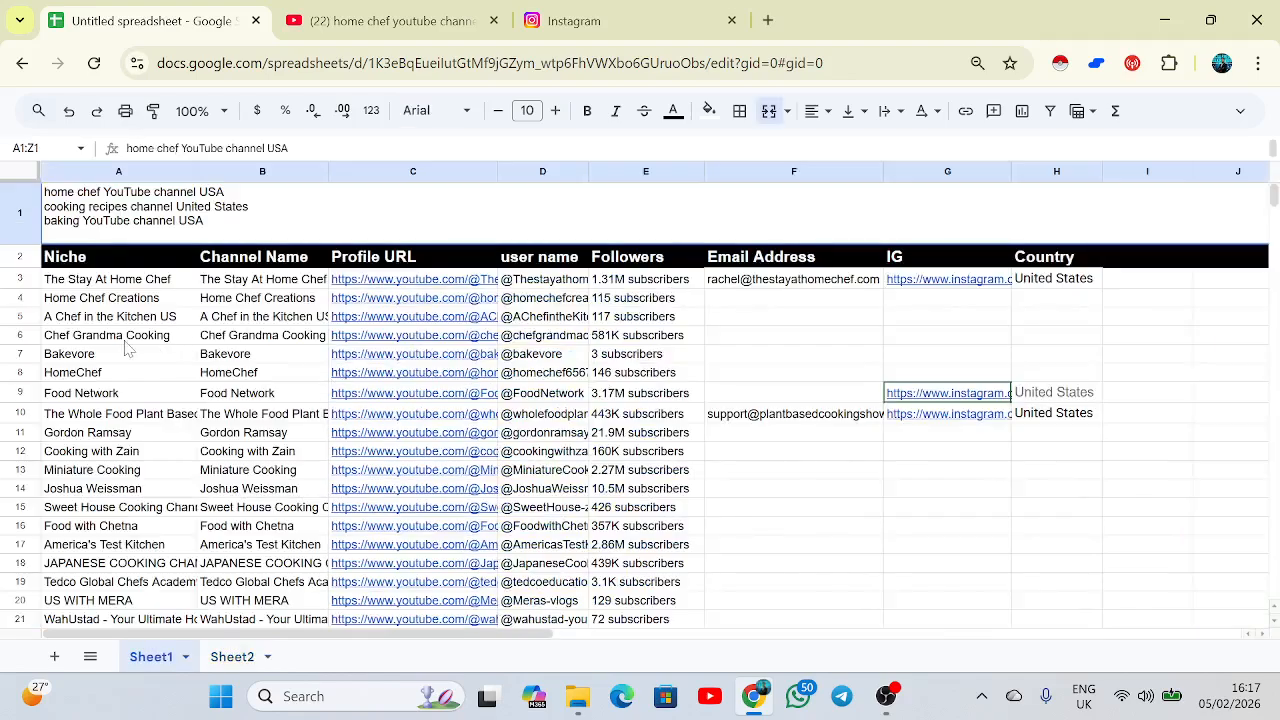
{"action": "left_click_drag", "start_coordinate": [95, 257], "coordinate": [110, 451]}
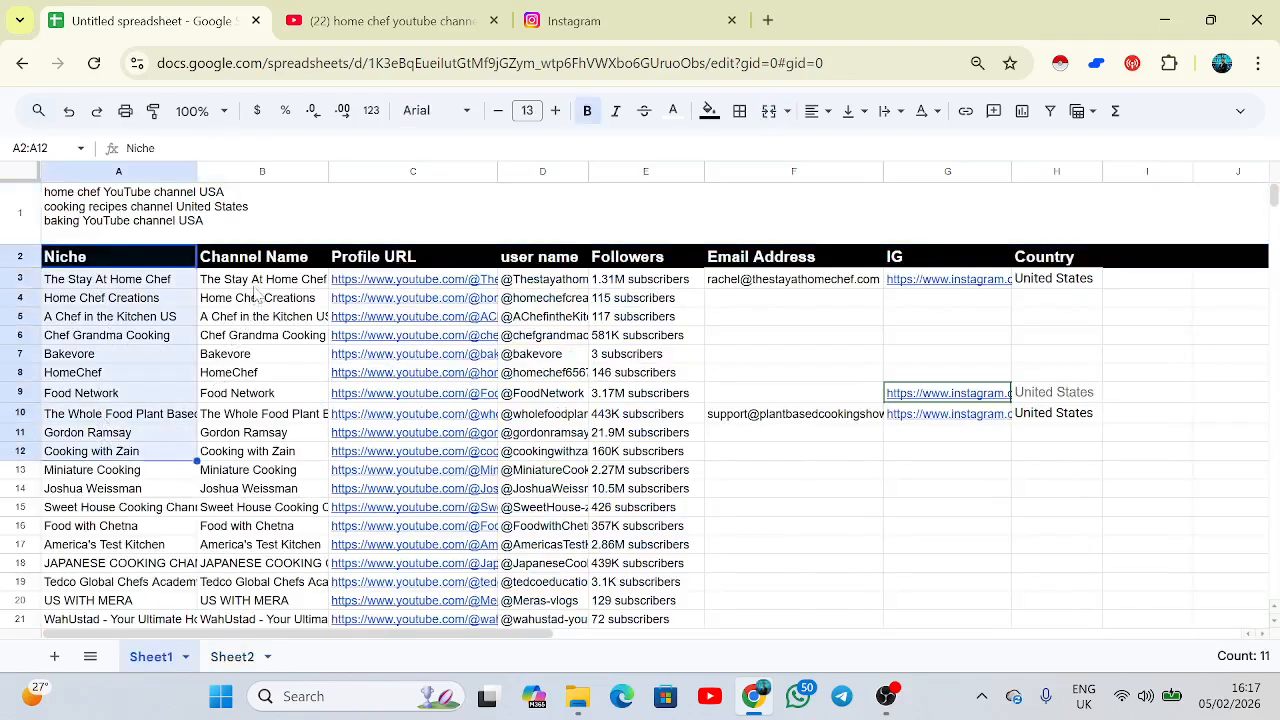
{"action": "left_click_drag", "start_coordinate": [257, 284], "coordinate": [257, 489]}
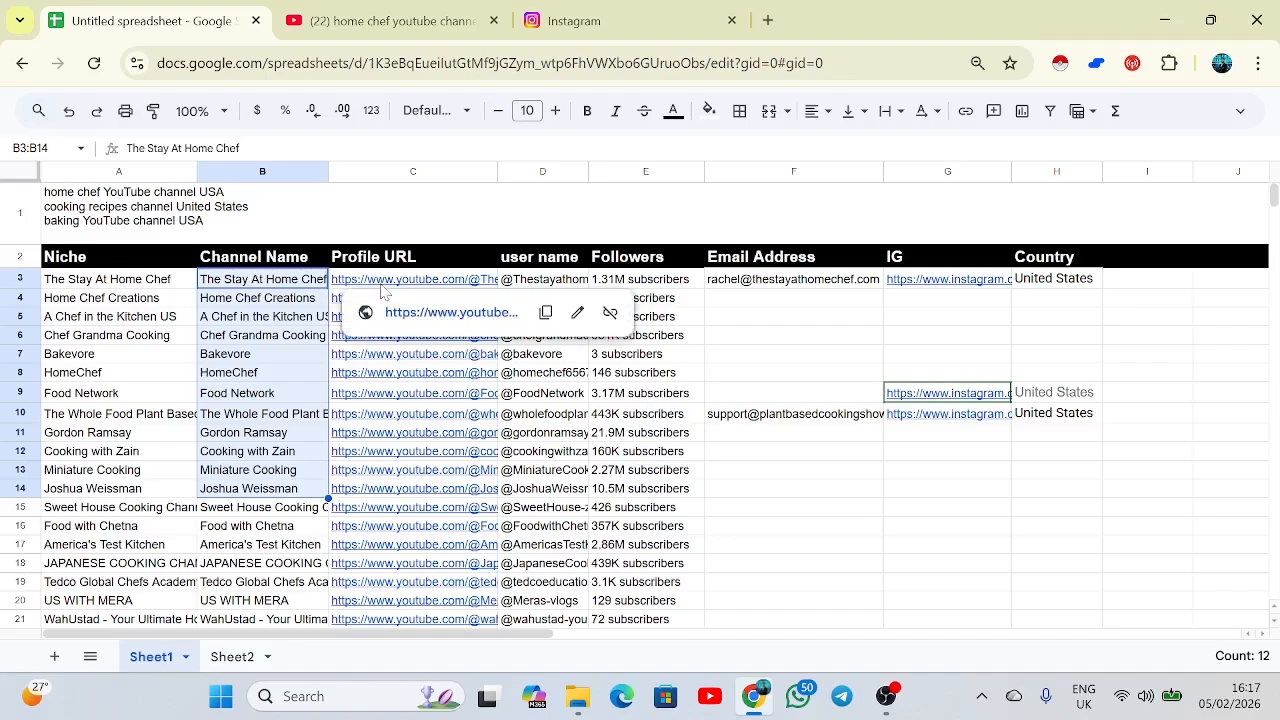
{"action": "left_click_drag", "start_coordinate": [381, 290], "coordinate": [410, 526]}
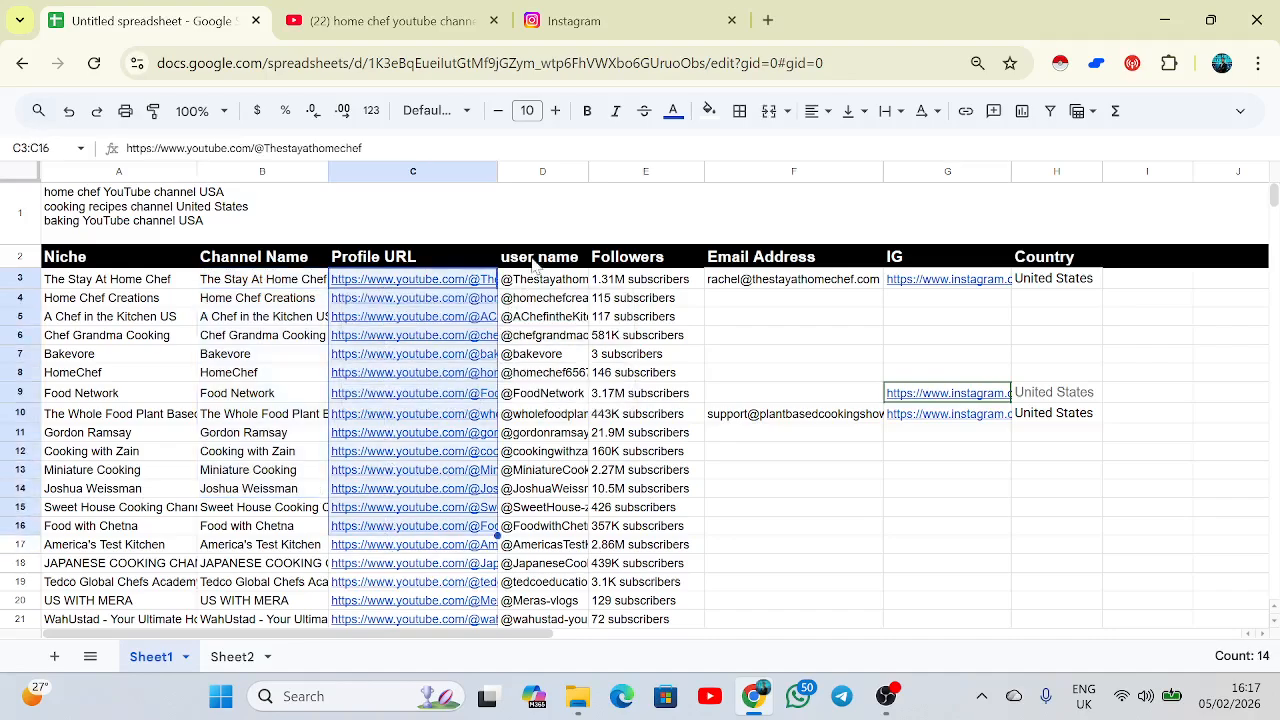
{"action": "left_click_drag", "start_coordinate": [533, 283], "coordinate": [545, 510]}
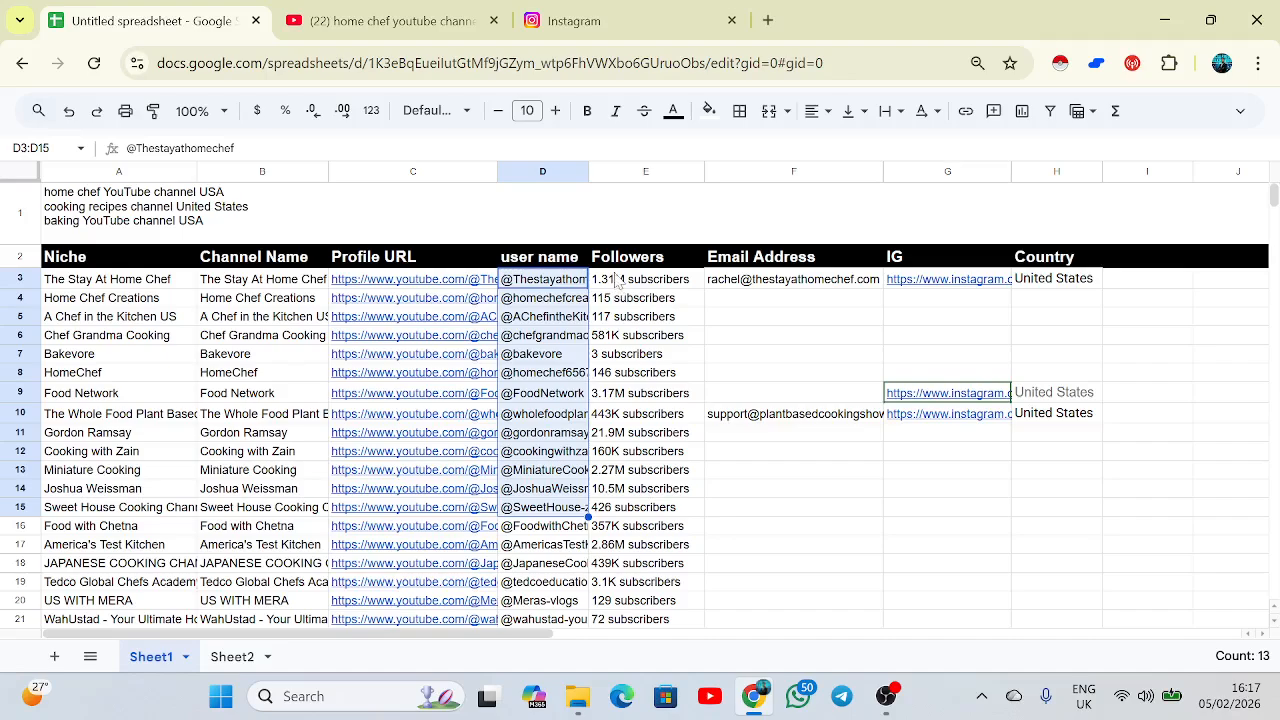
{"action": "left_click_drag", "start_coordinate": [620, 282], "coordinate": [617, 515]}
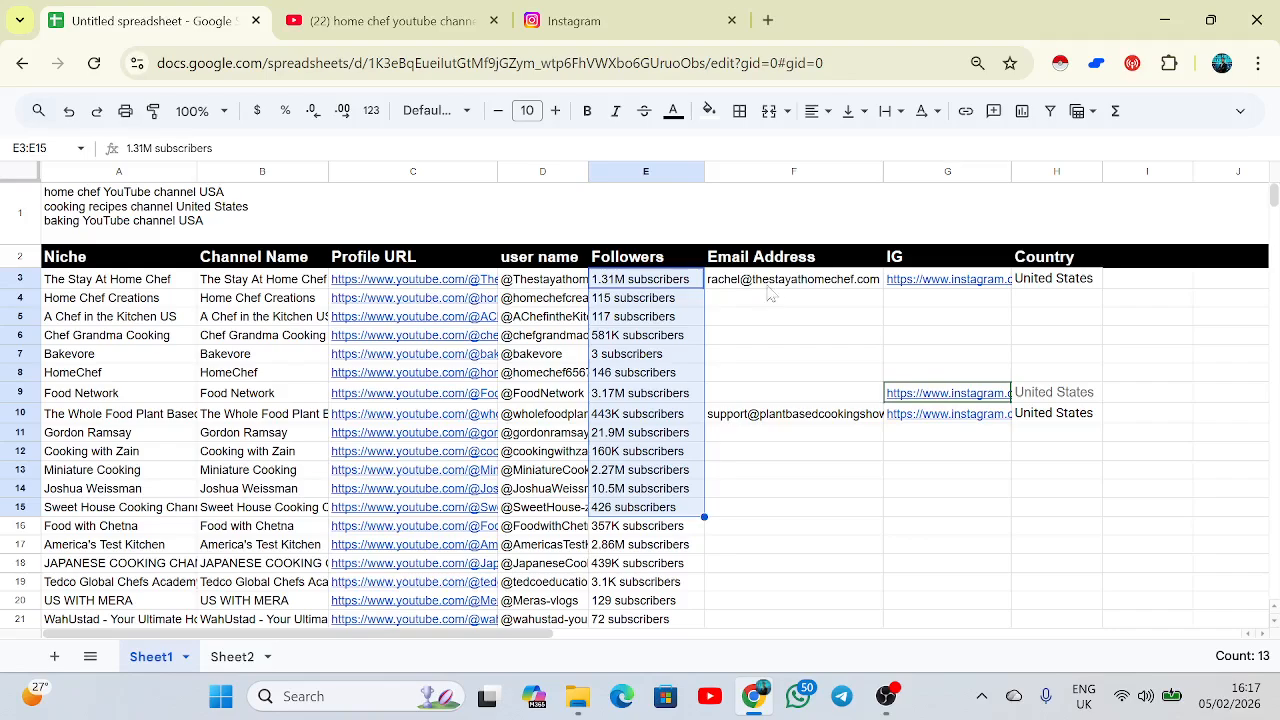
Review the Email Address, IG and Country columns, and check the channel rows further down the lead table
{"action": "left_click_drag", "start_coordinate": [778, 288], "coordinate": [790, 510]}
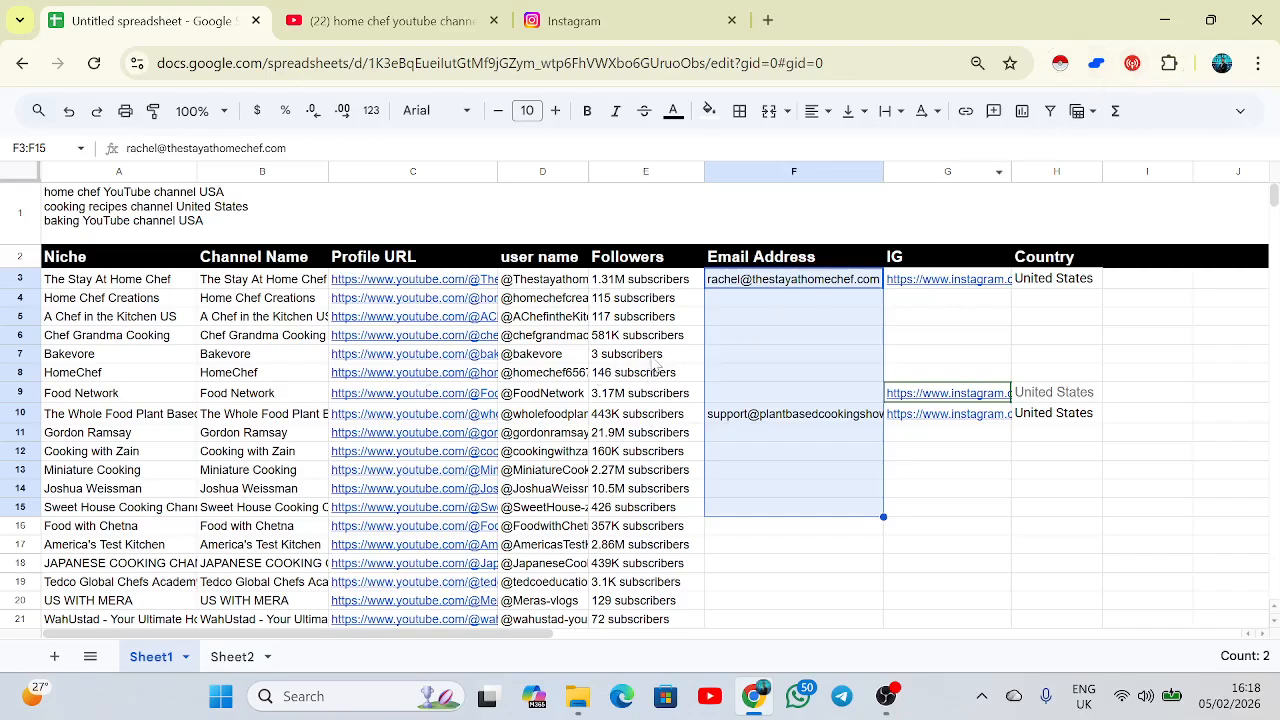
{"action": "left_click", "coordinate": [907, 338]}
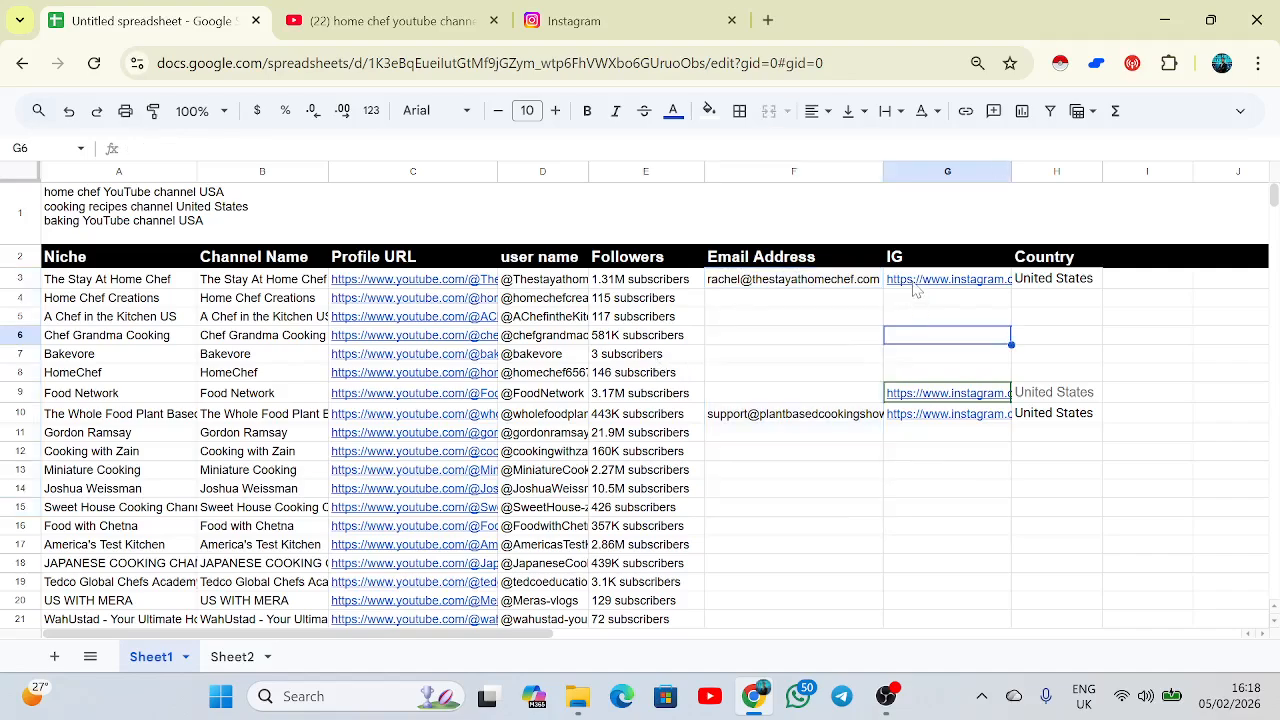
{"action": "left_click_drag", "start_coordinate": [913, 289], "coordinate": [910, 415]}
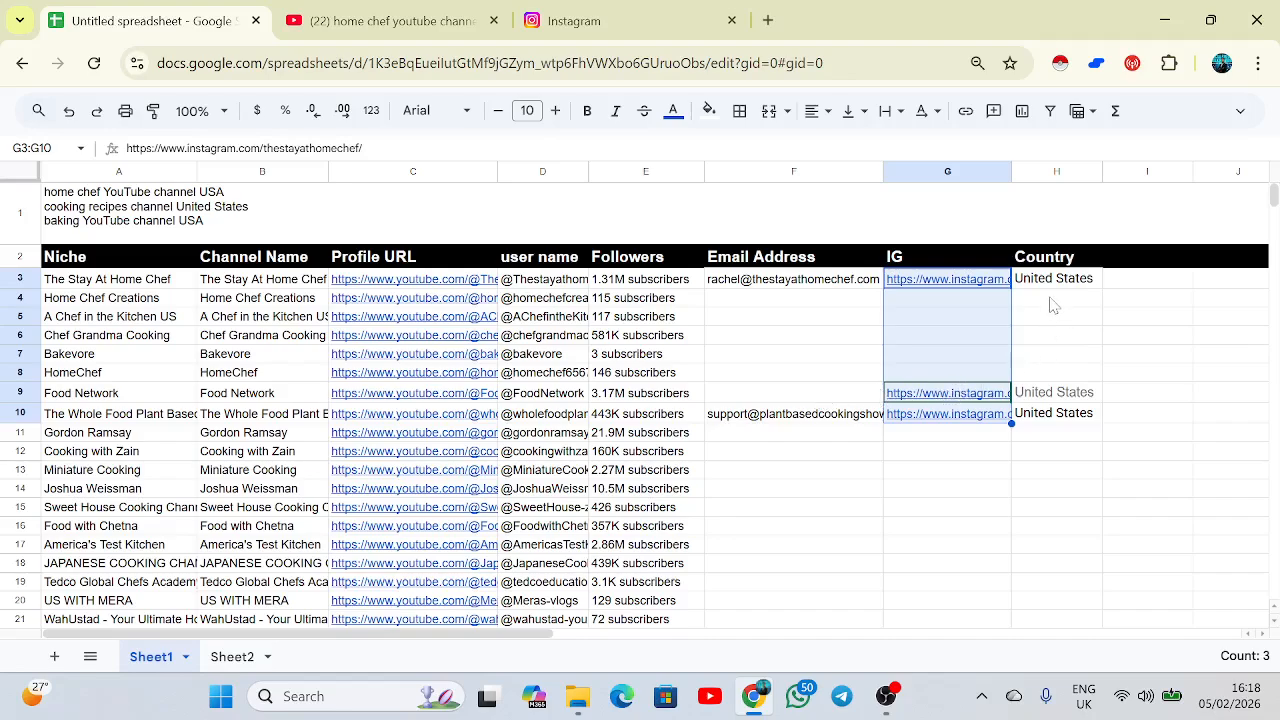
{"action": "left_click_drag", "start_coordinate": [1055, 286], "coordinate": [1057, 422]}
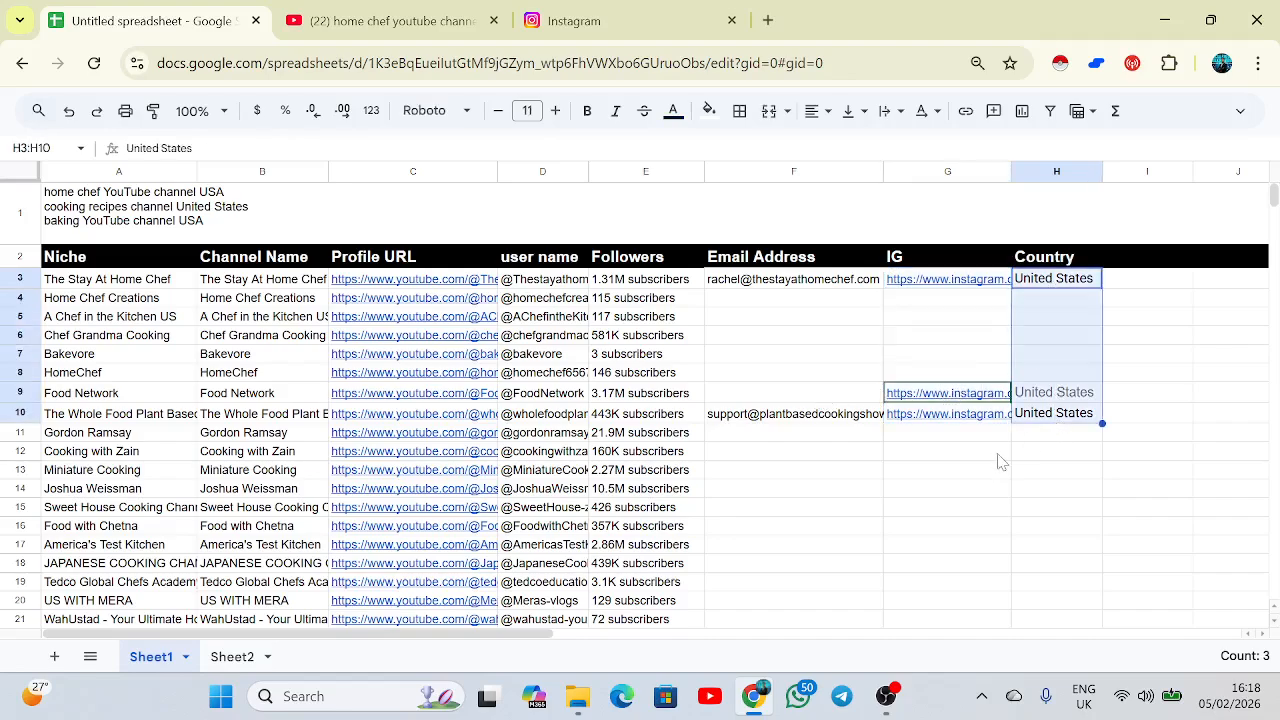
{"action": "left_click", "coordinate": [999, 455]}
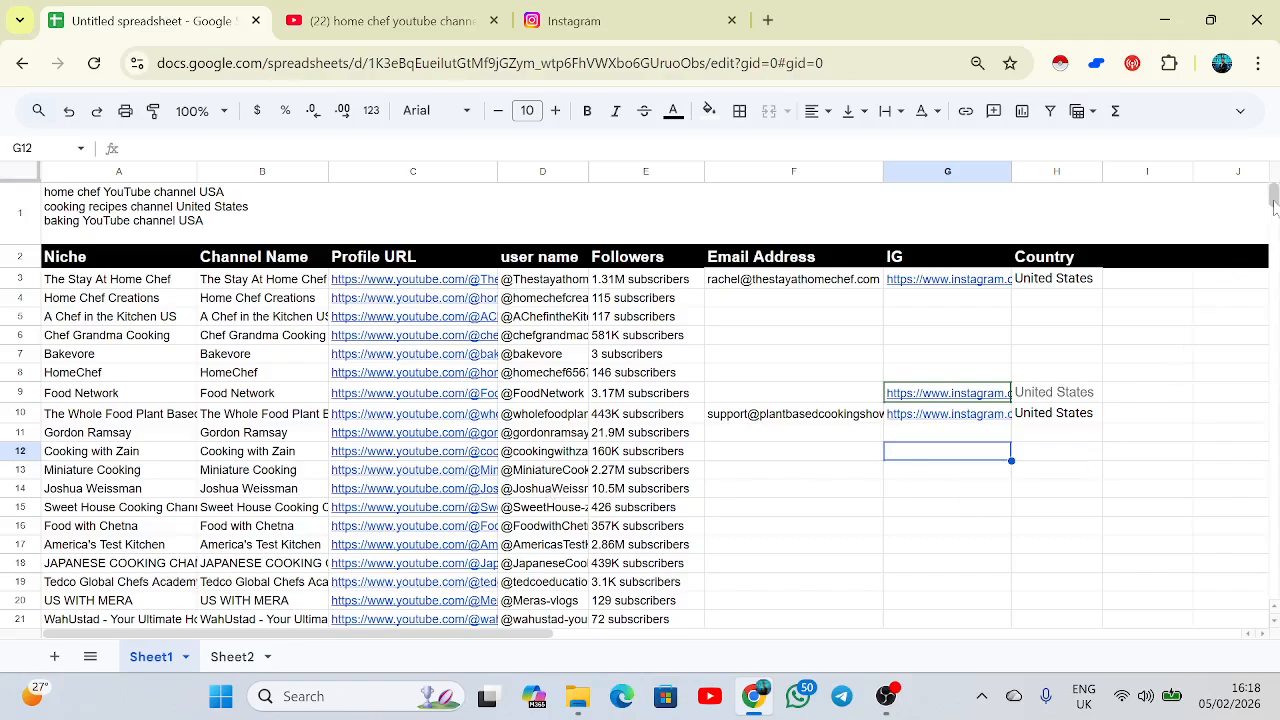
{"action": "mouse_move", "coordinate": [1273, 200]}
{"action": "left_mouse_down"}
{"action": "mouse_move", "coordinate": [1273, 263]}
{"action": "mouse_move", "coordinate": [1273, 205]}
{"action": "left_mouse_up"}
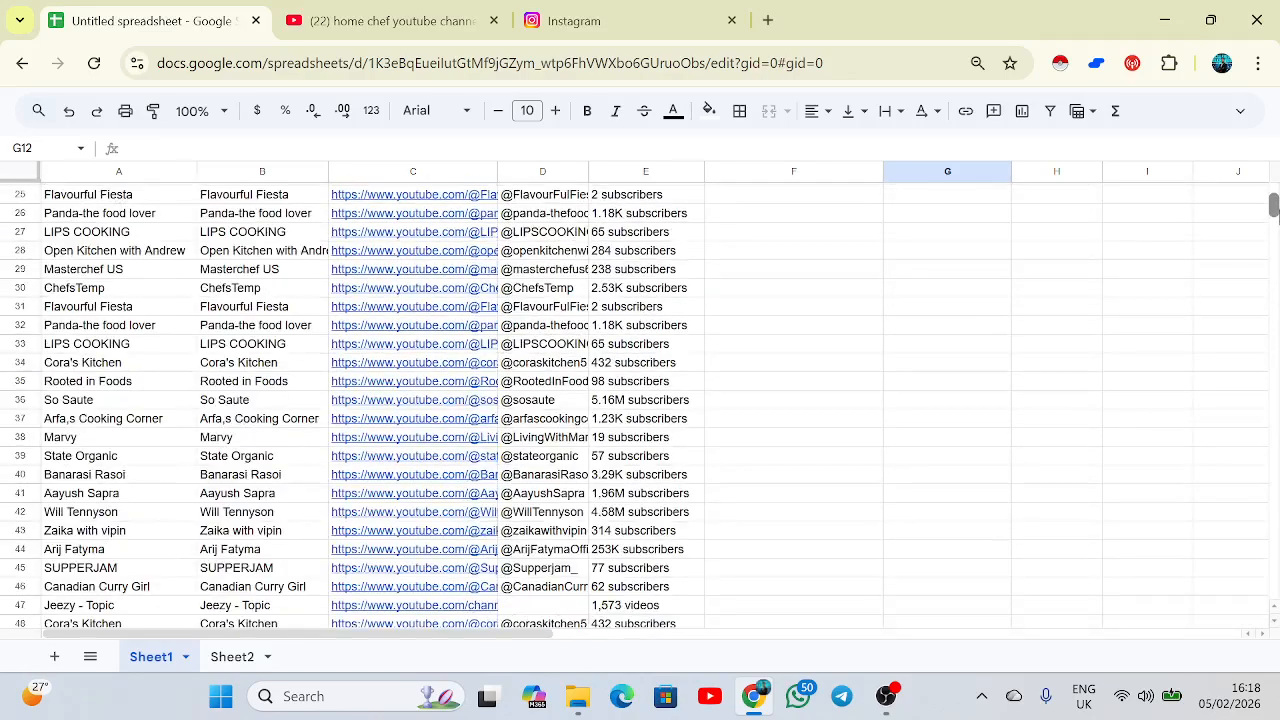
{"action": "scroll", "coordinate": [1270, 208], "scroll_direction": "up", "scroll_amount": 6}
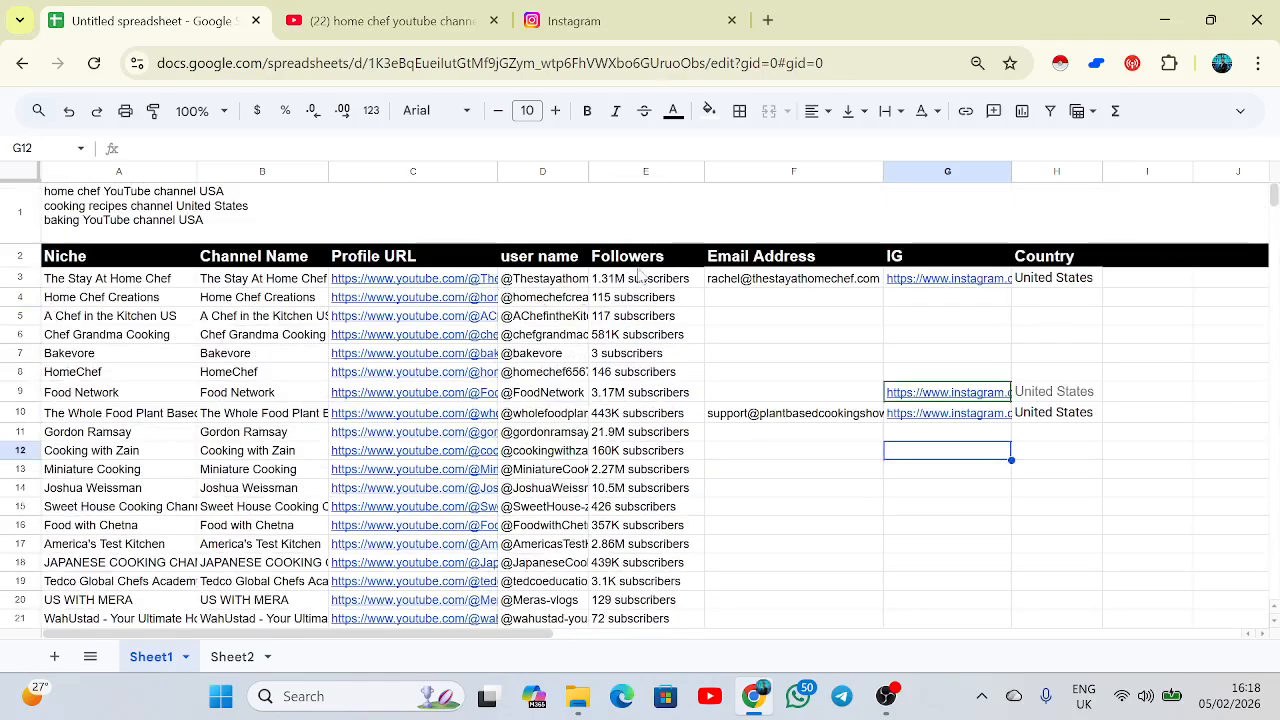
{"action": "left_click", "coordinate": [343, 33]}
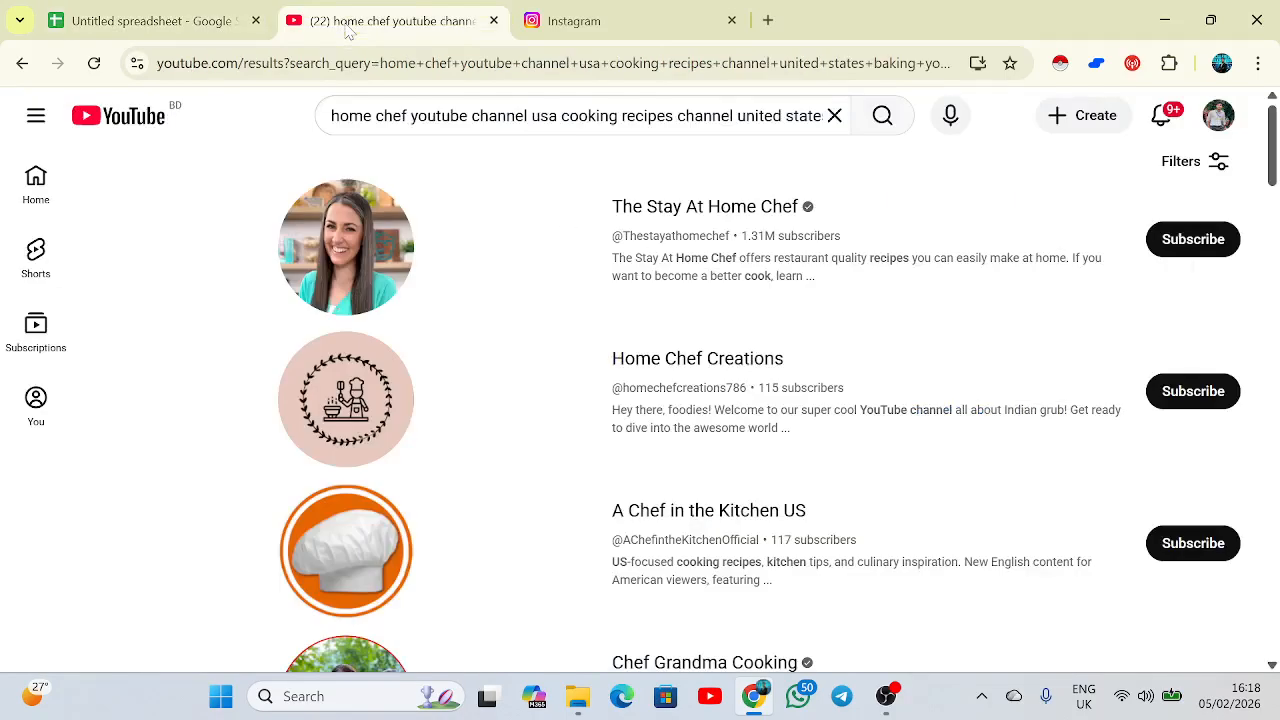
{"action": "left_click", "coordinate": [200, 20]}
{"action": "left_click", "coordinate": [378, 30]}
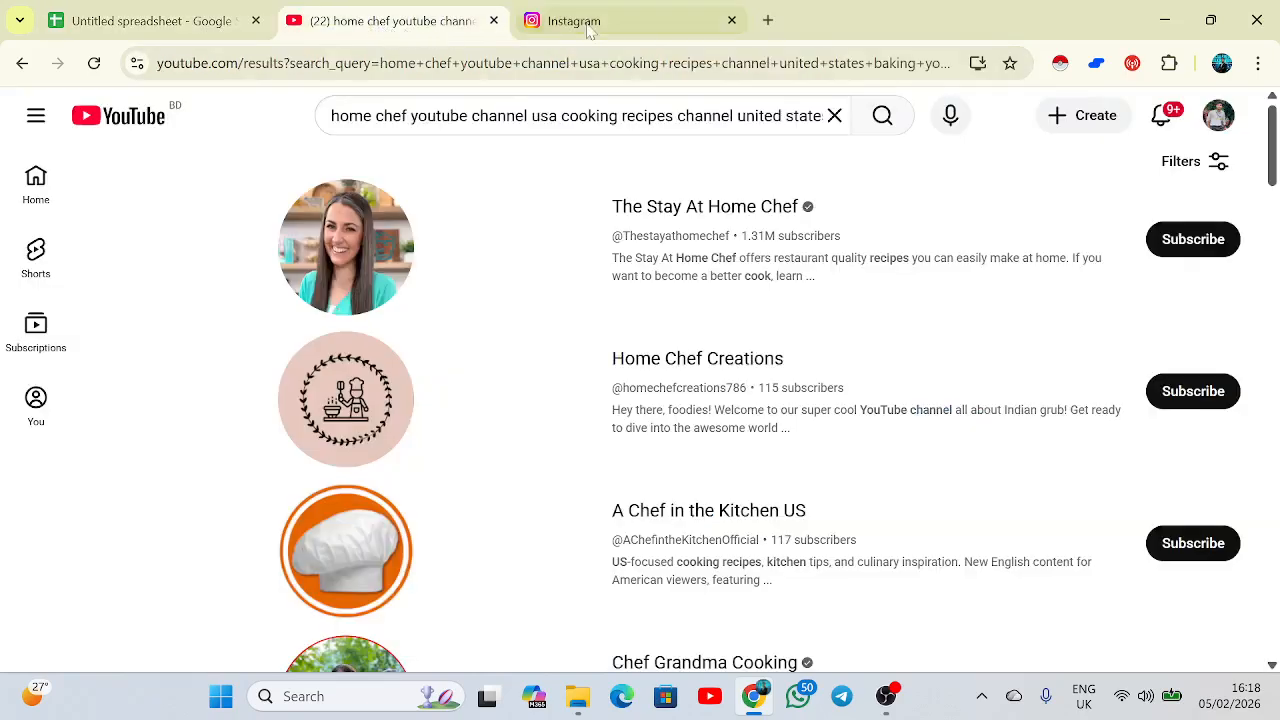
{"action": "left_click", "coordinate": [570, 21]}
{"action": "left_click", "coordinate": [390, 21]}
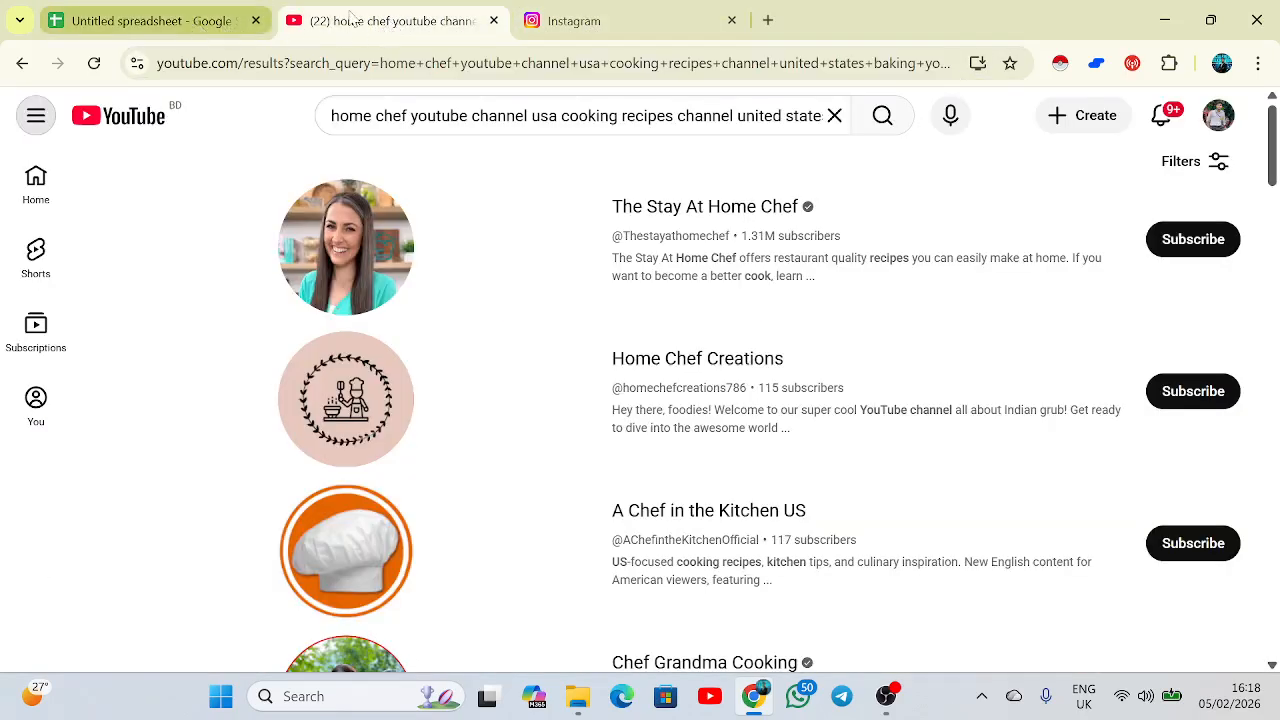
Review the Extensions list in Sheet2, covering Instant data scraper, Youtube email finder and Email finder CRM
{"action": "left_click", "coordinate": [188, 22]}
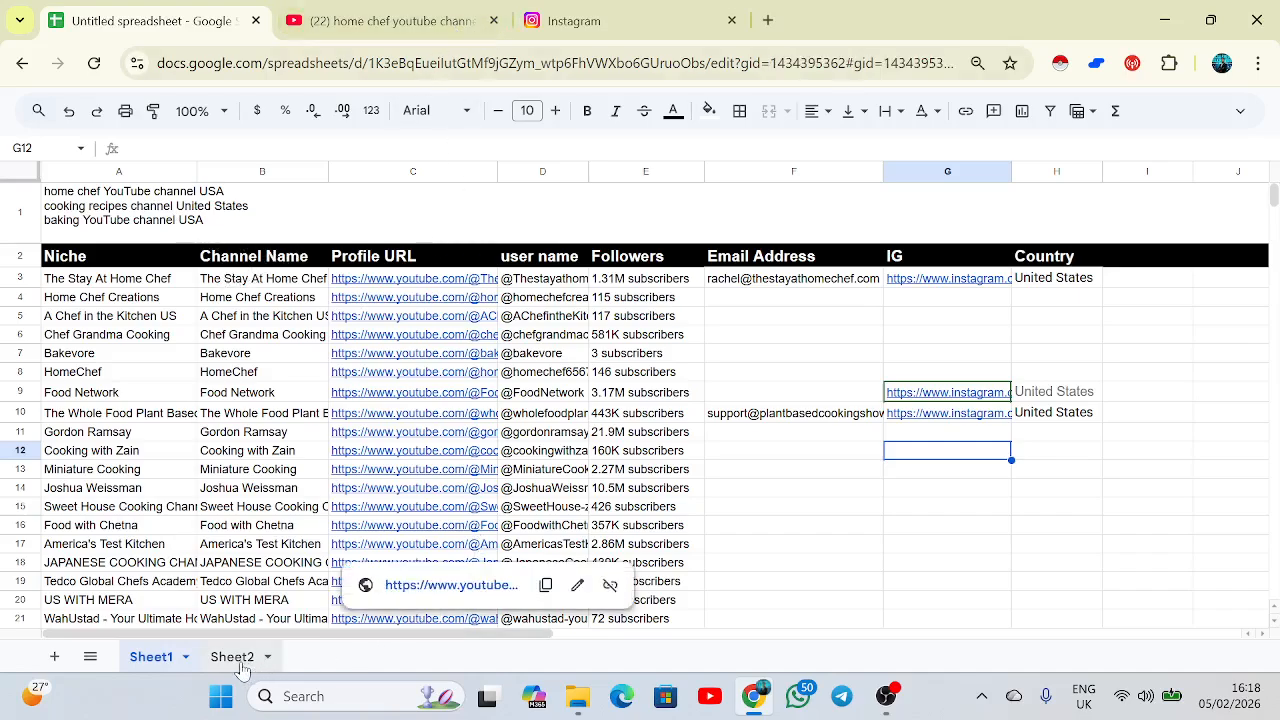
{"action": "left_click", "coordinate": [234, 657]}
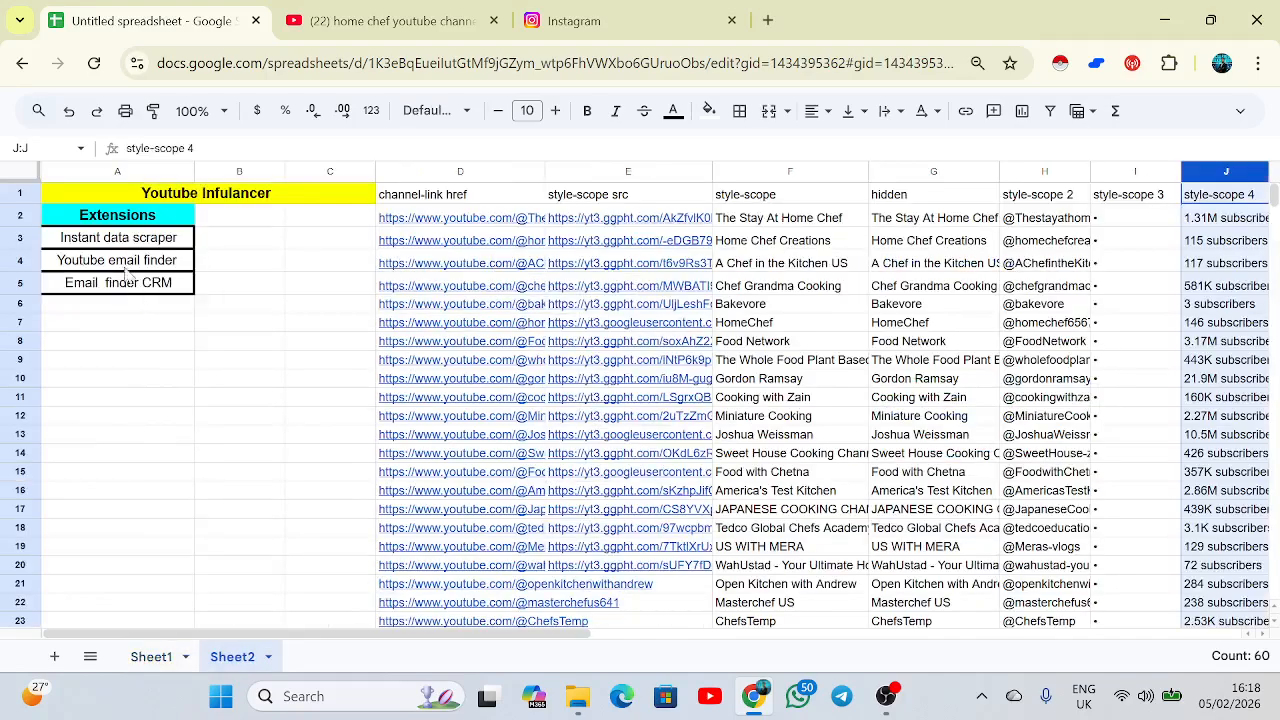
{"action": "left_click", "coordinate": [112, 240]}
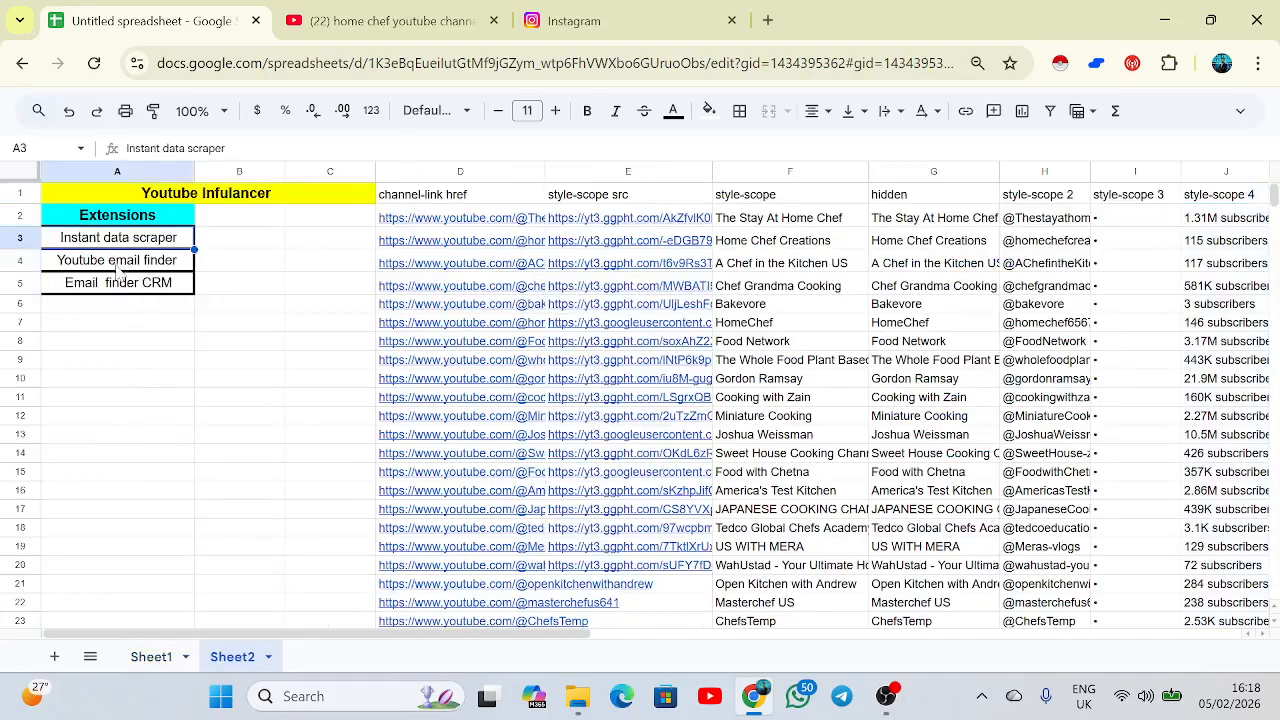
{"action": "left_click", "coordinate": [117, 268]}
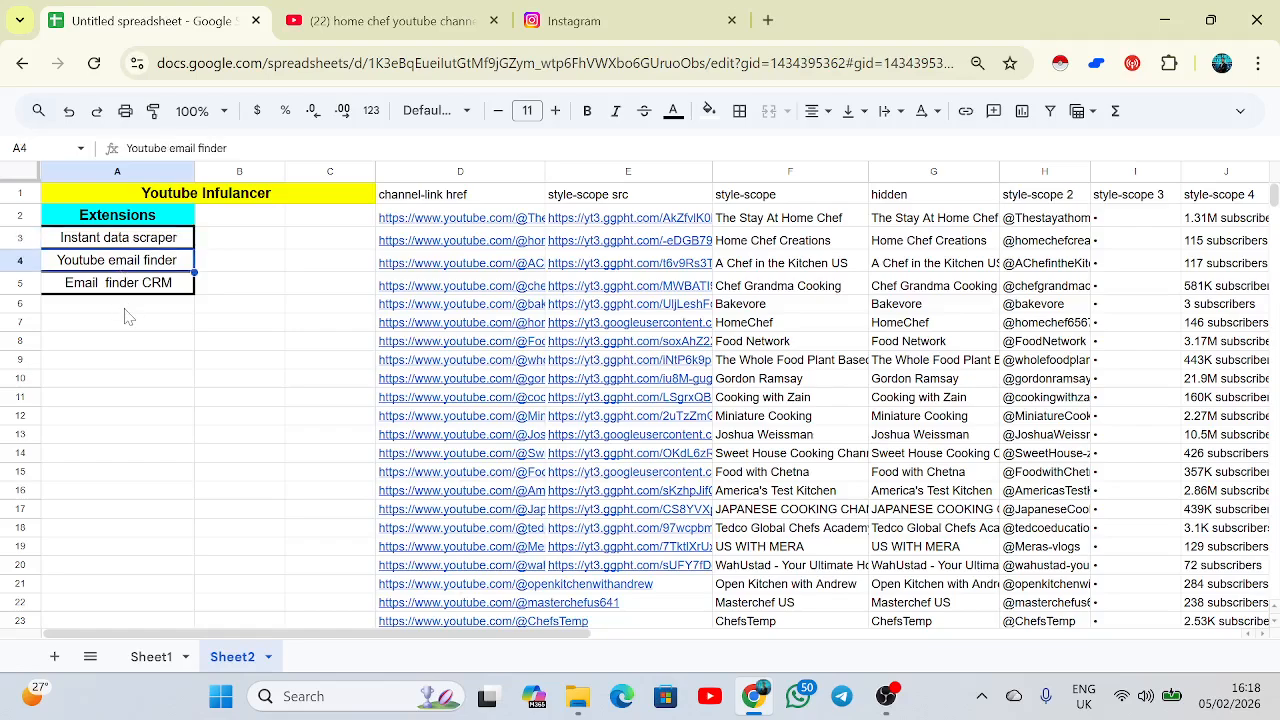
{"action": "left_click", "coordinate": [123, 285]}
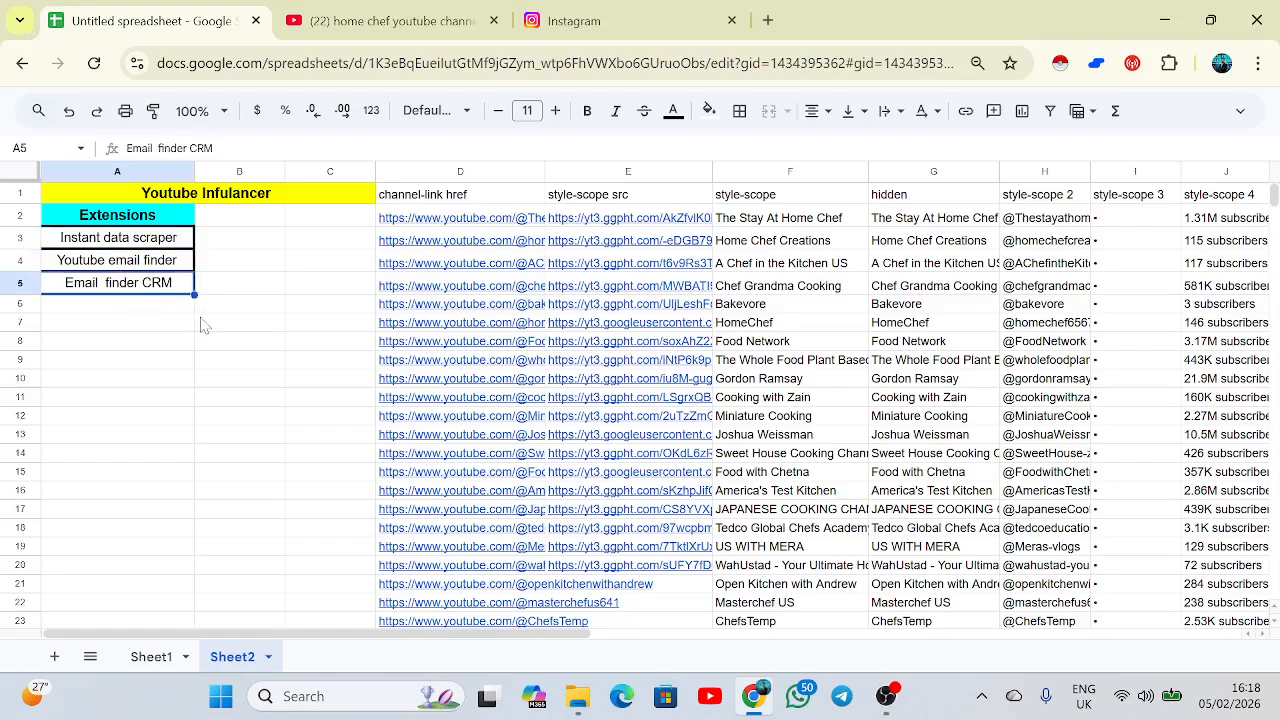
{"action": "left_click", "coordinate": [170, 241]}
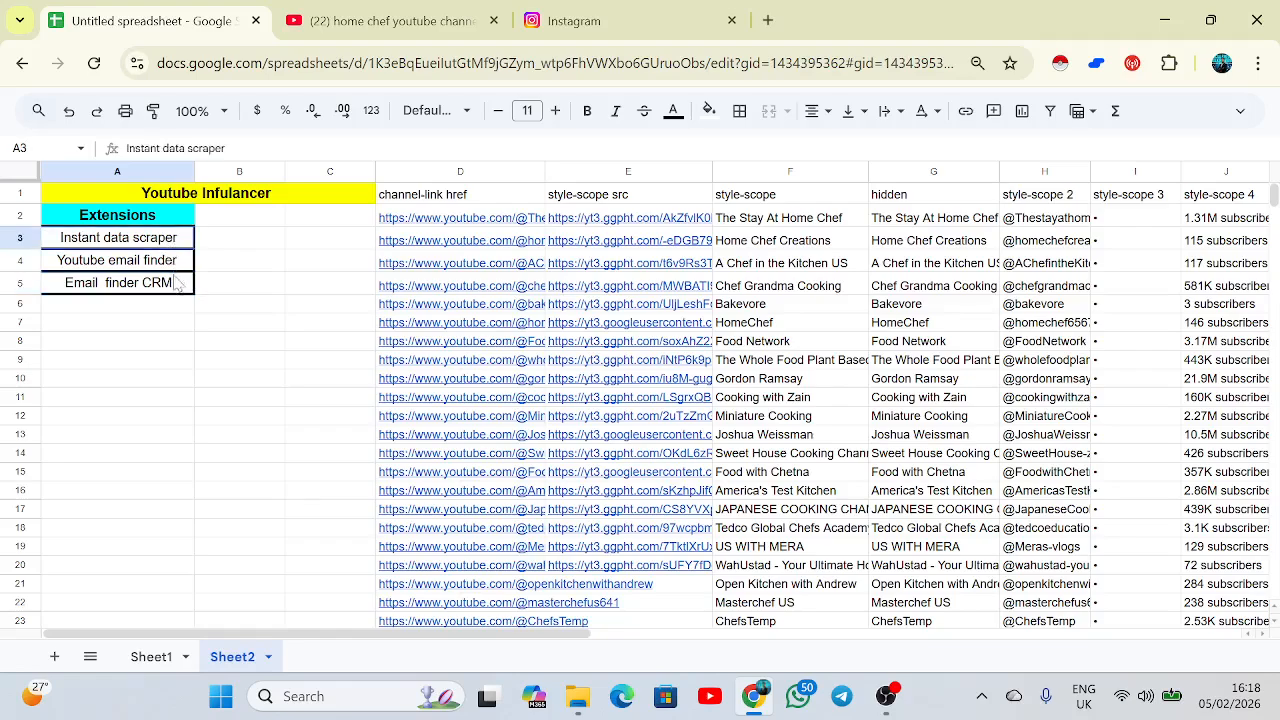
{"action": "left_click_drag", "start_coordinate": [176, 285], "coordinate": [158, 327]}
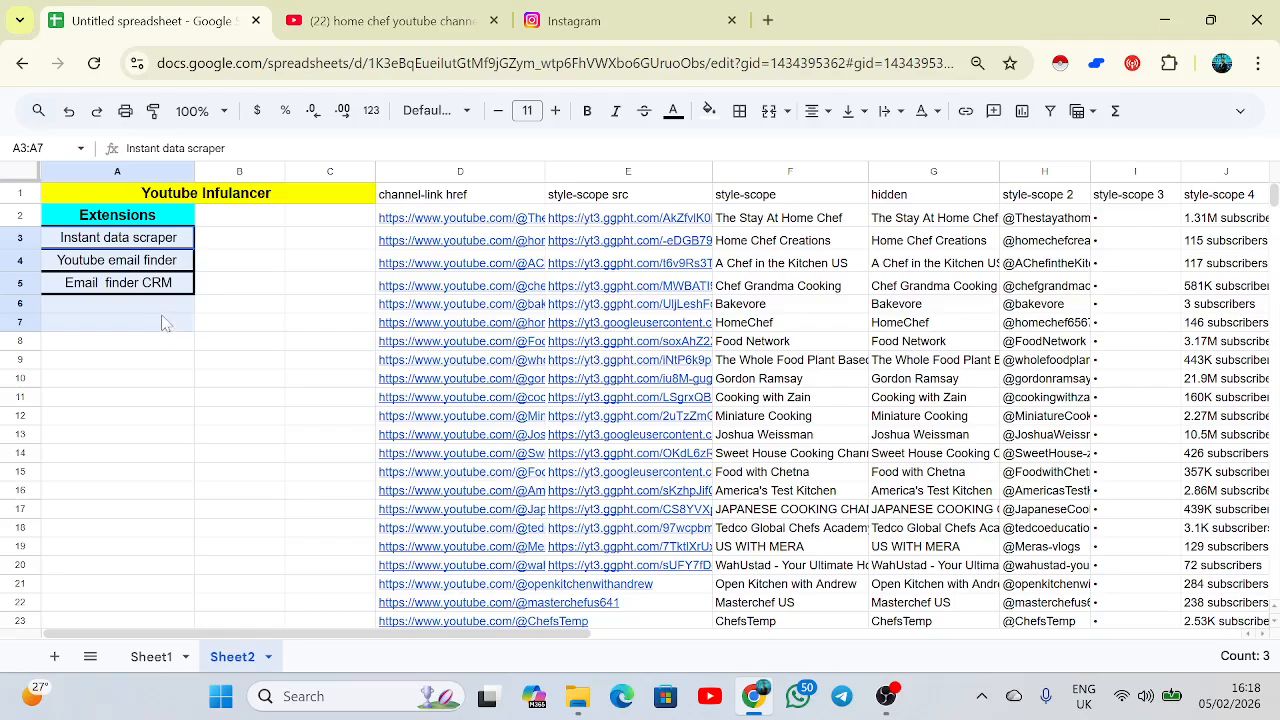
{"action": "left_click_drag", "start_coordinate": [165, 322], "coordinate": [176, 305]}
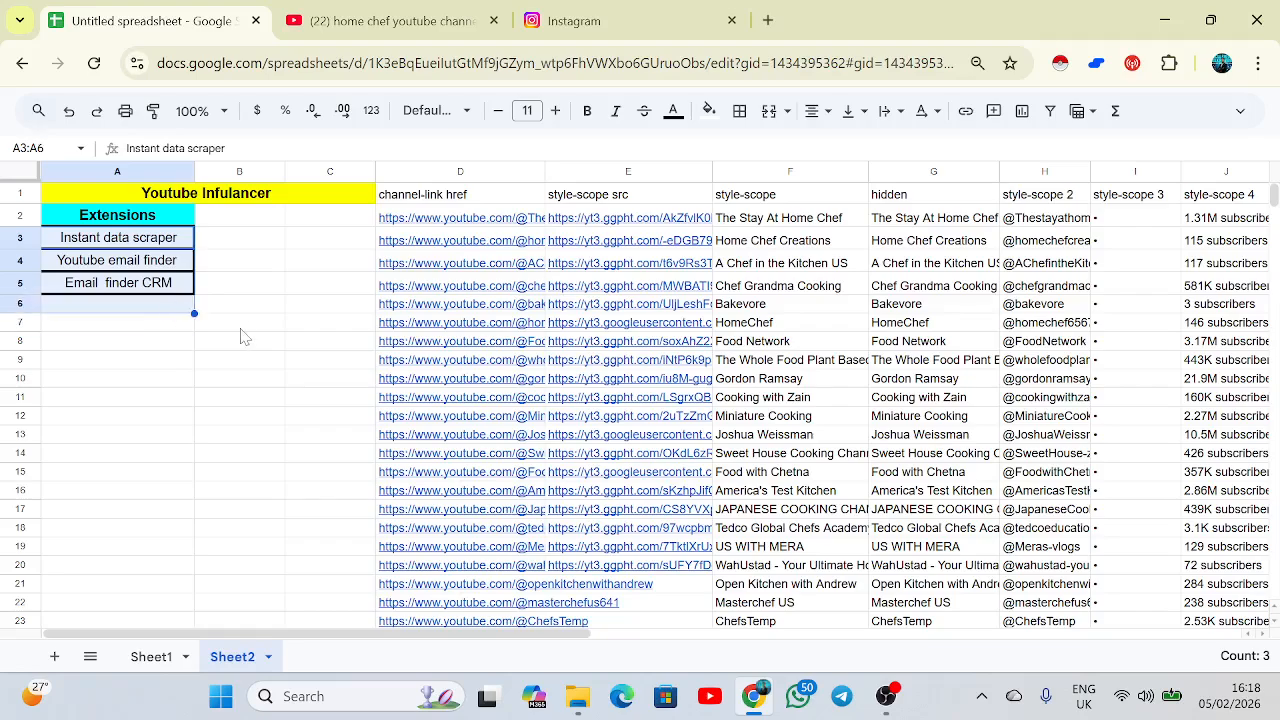
{"action": "left_click", "coordinate": [215, 278]}
{"action": "left_click", "coordinate": [211, 261]}
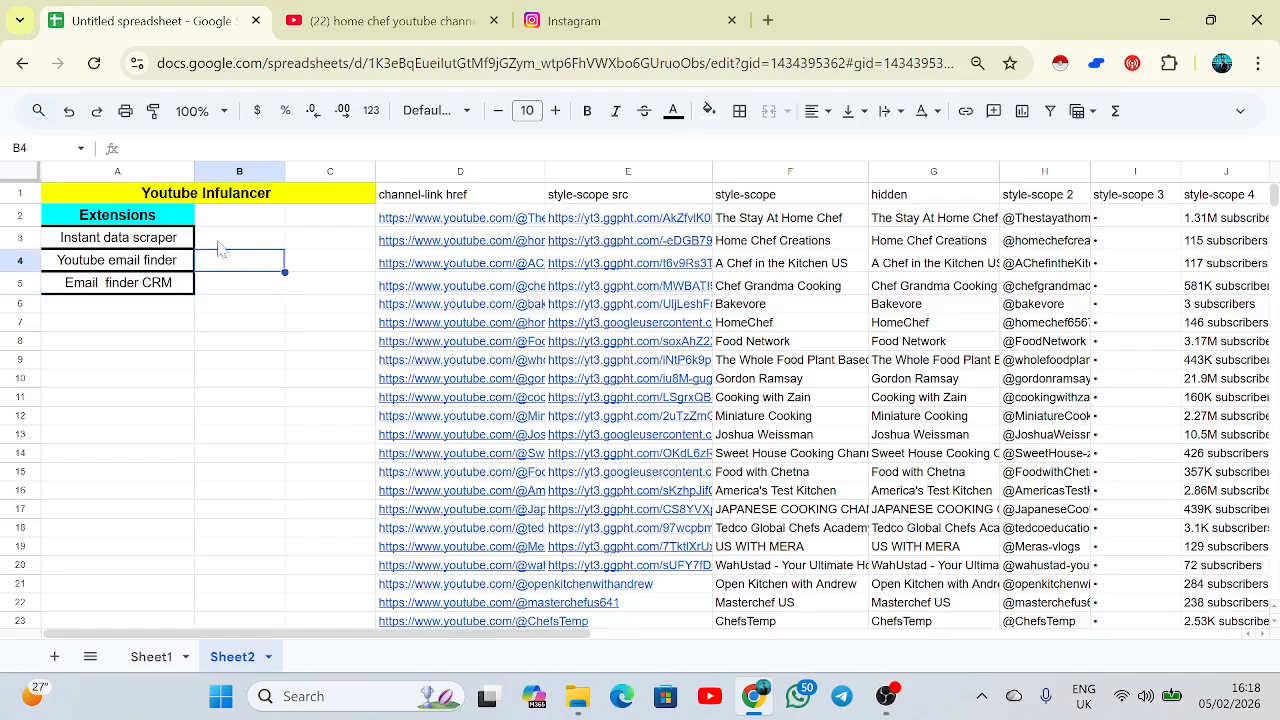
{"action": "left_click", "coordinate": [220, 244]}
{"action": "left_click", "coordinate": [218, 268]}
{"action": "left_click", "coordinate": [221, 291]}
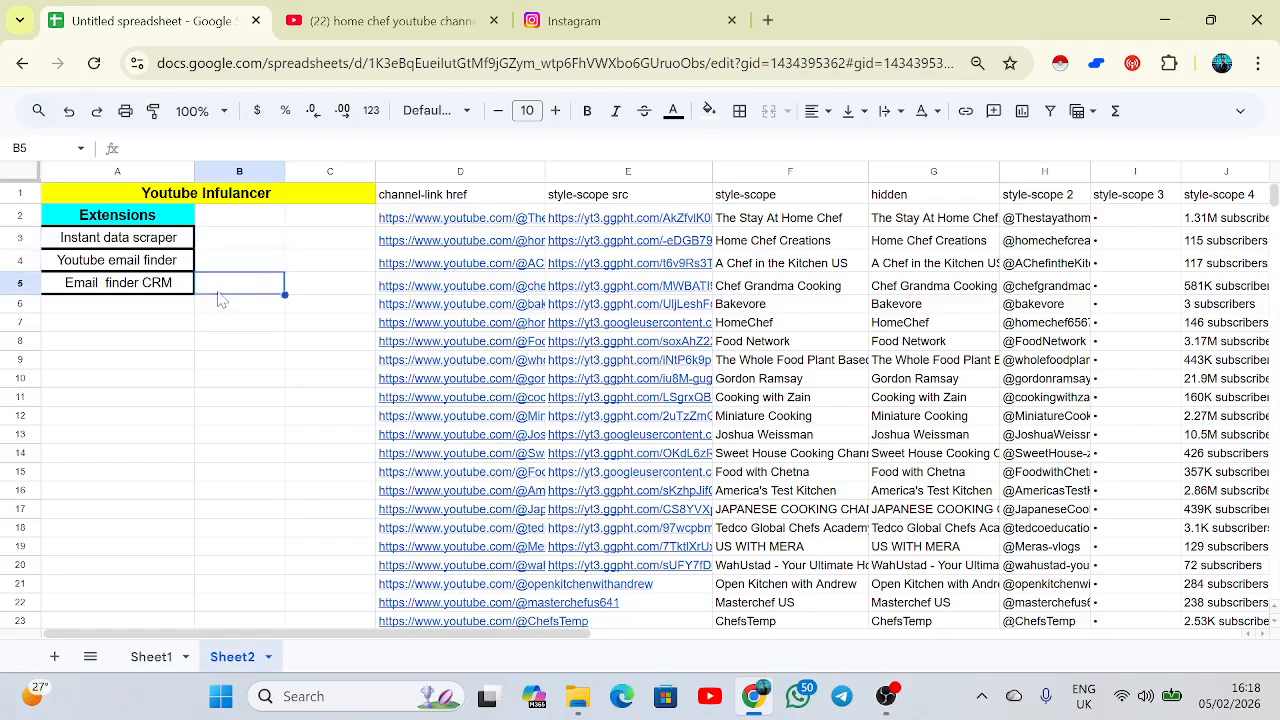
{"action": "left_click", "coordinate": [215, 271]}
{"action": "left_click_drag", "start_coordinate": [215, 271], "coordinate": [271, 289]}
{"action": "left_click", "coordinate": [221, 272]}
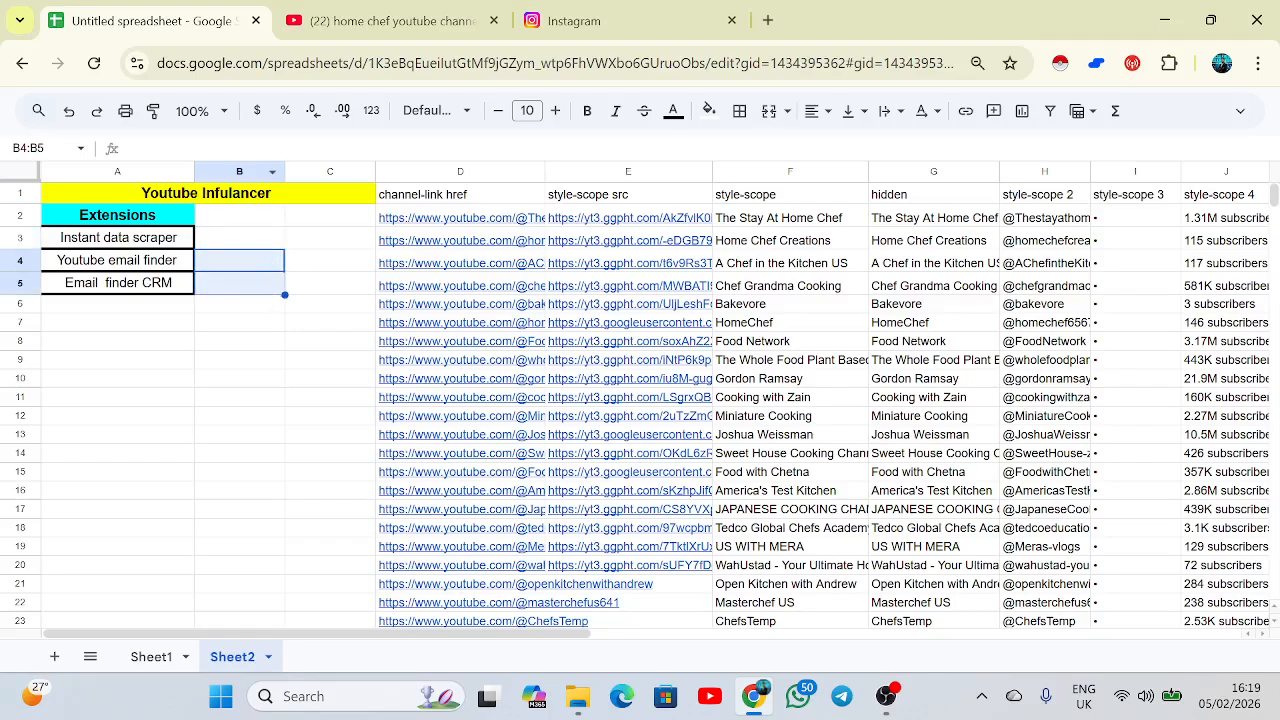
Revisit the YouTube channel search results and the open Instagram profile, and return to the Google Sheets lead spreadsheet
{"action": "left_click", "coordinate": [386, 20]}
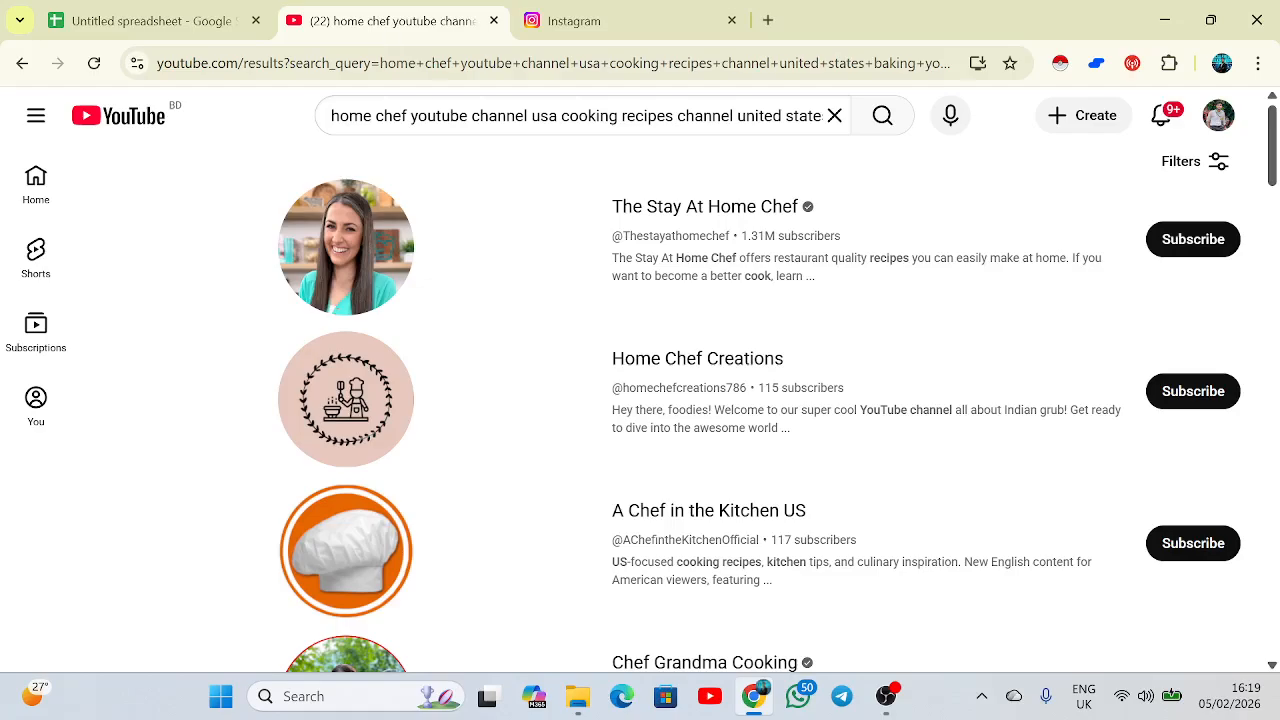
{"action": "left_click", "coordinate": [520, 18]}
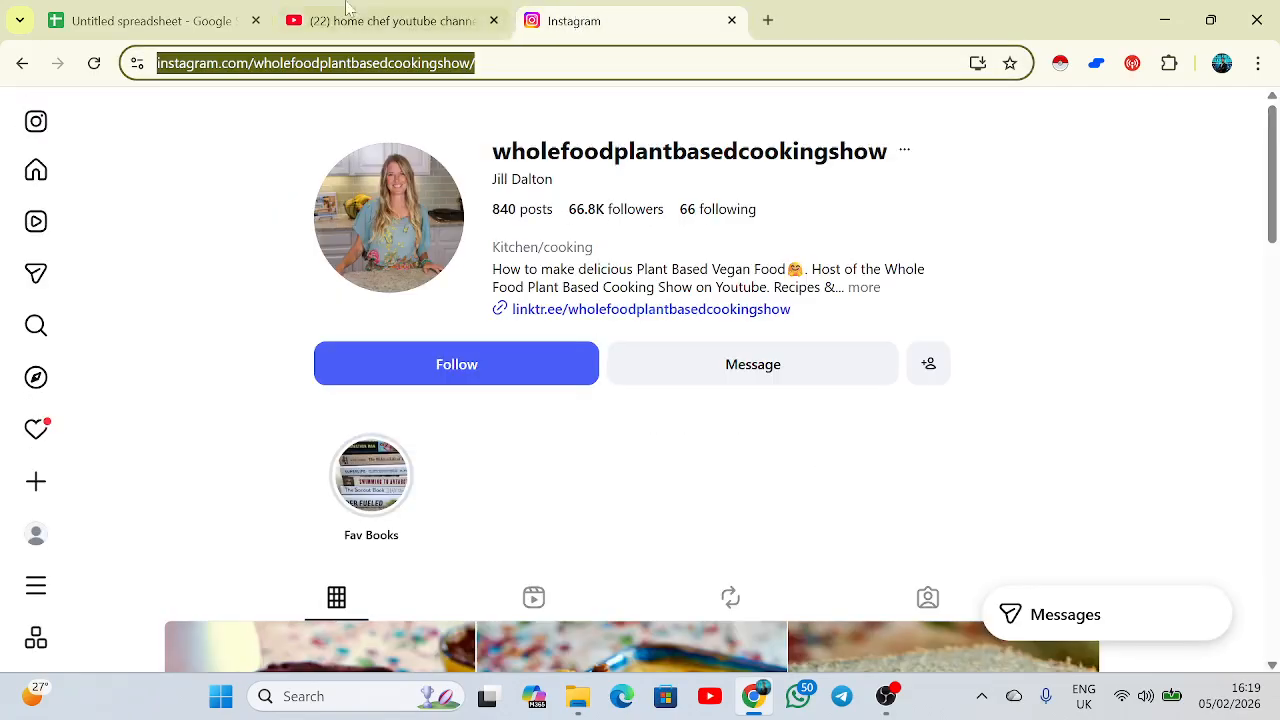
{"action": "left_click", "coordinate": [395, 20]}
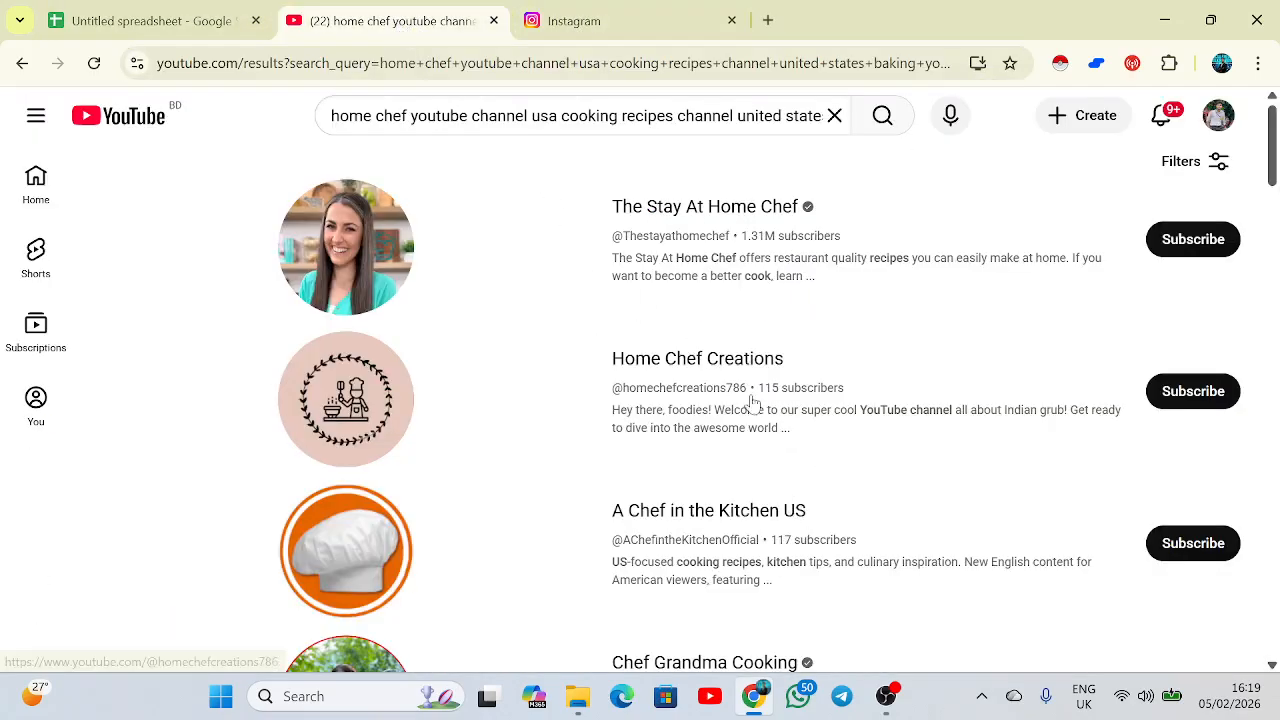
{"action": "left_click", "coordinate": [157, 12]}
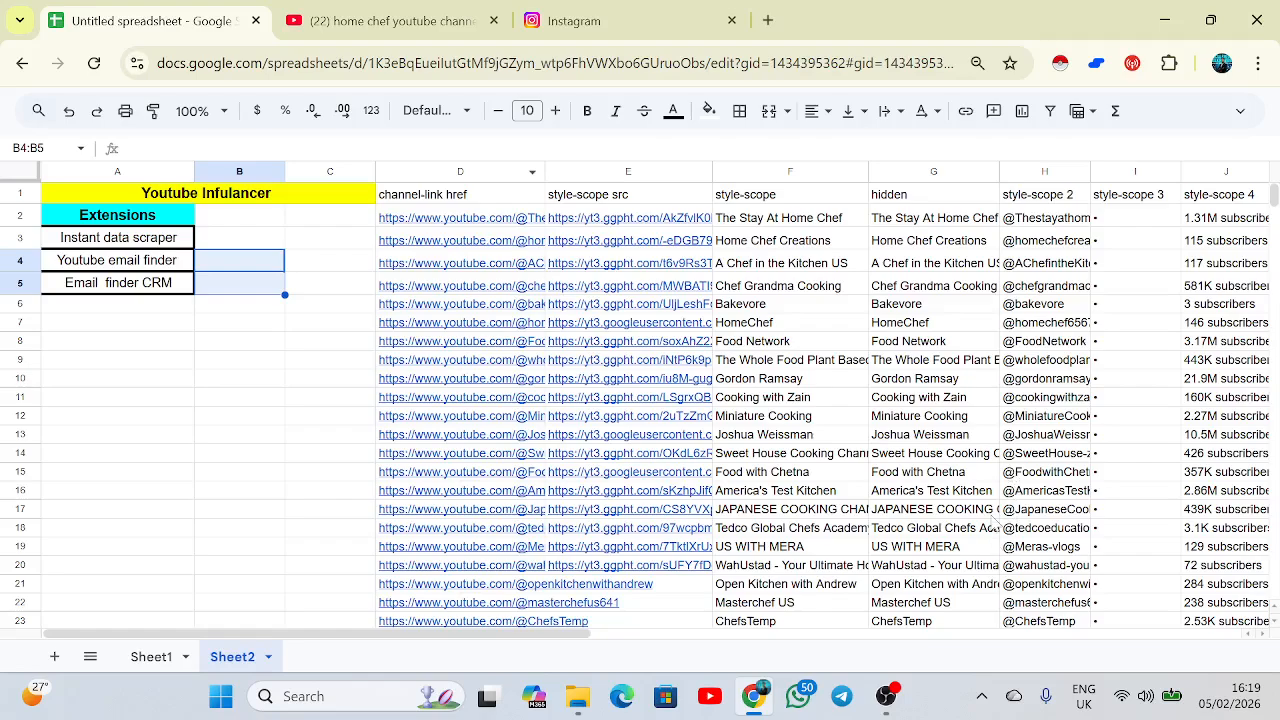